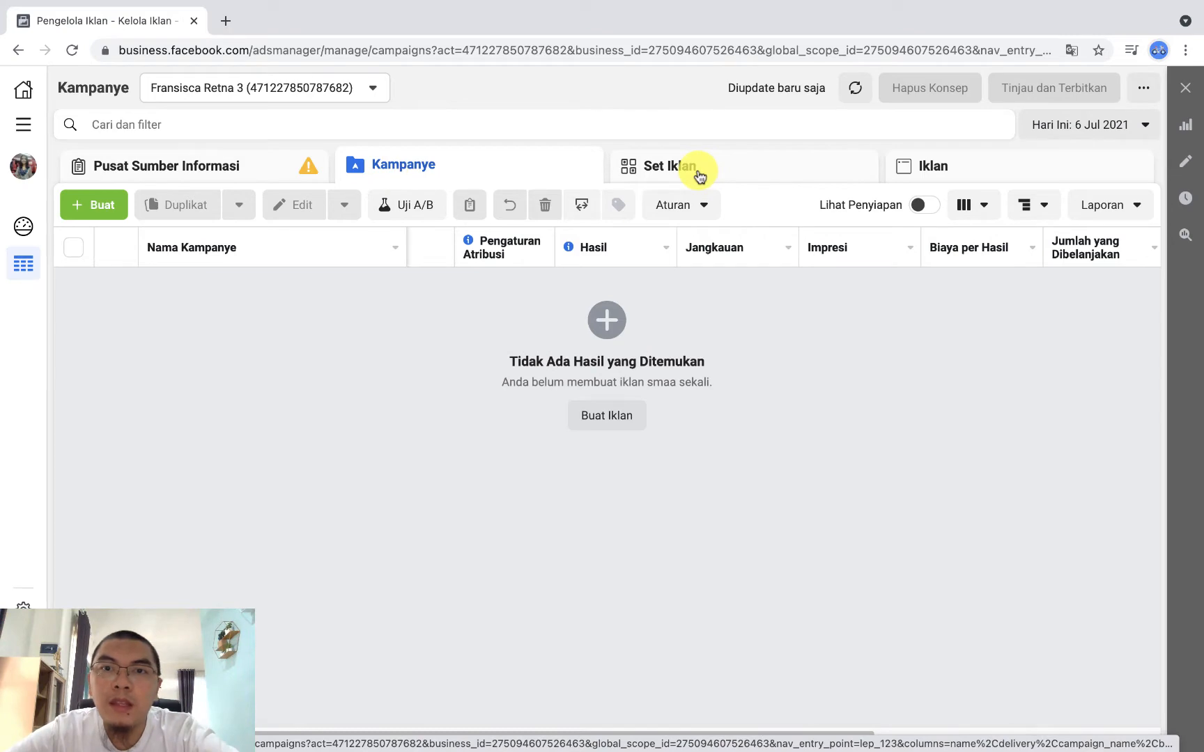
Step: Compare the Kampanye, Set Iklan and Iklan levels in Ads Manager with the diagram document that explains each level's role
{"action": "left_click", "coordinate": [697, 175]}
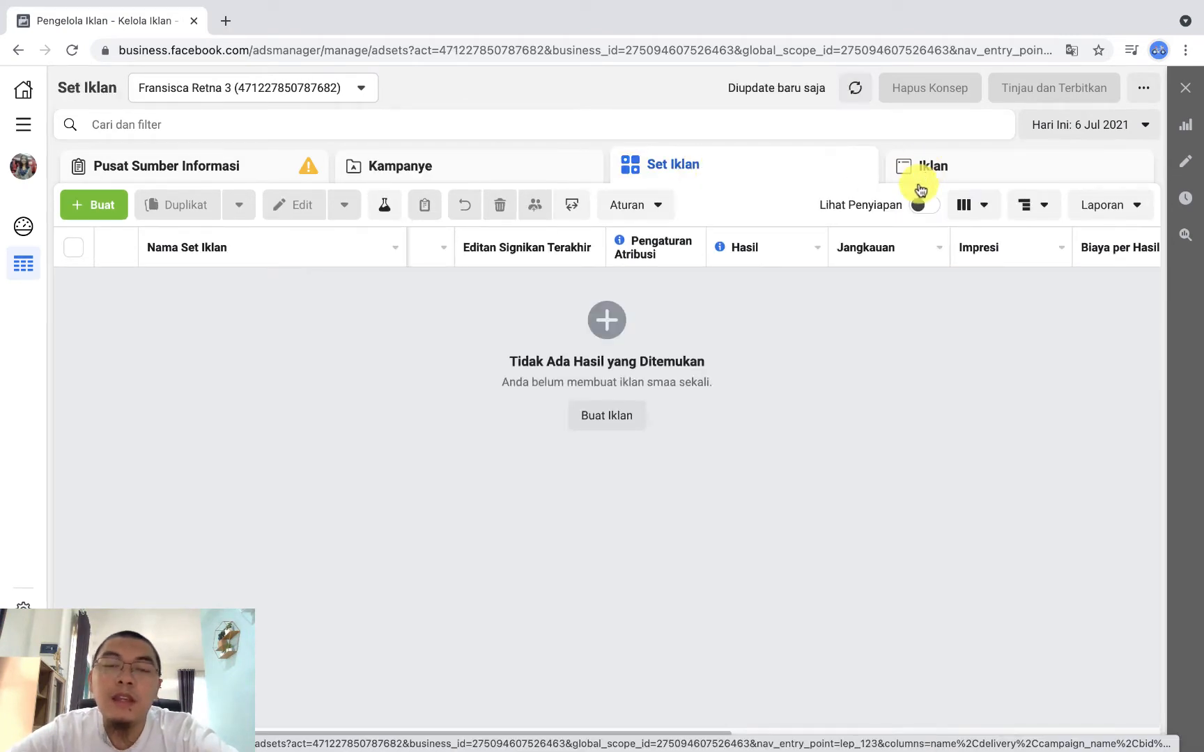
{"action": "key", "text": "ctrl+Left"}
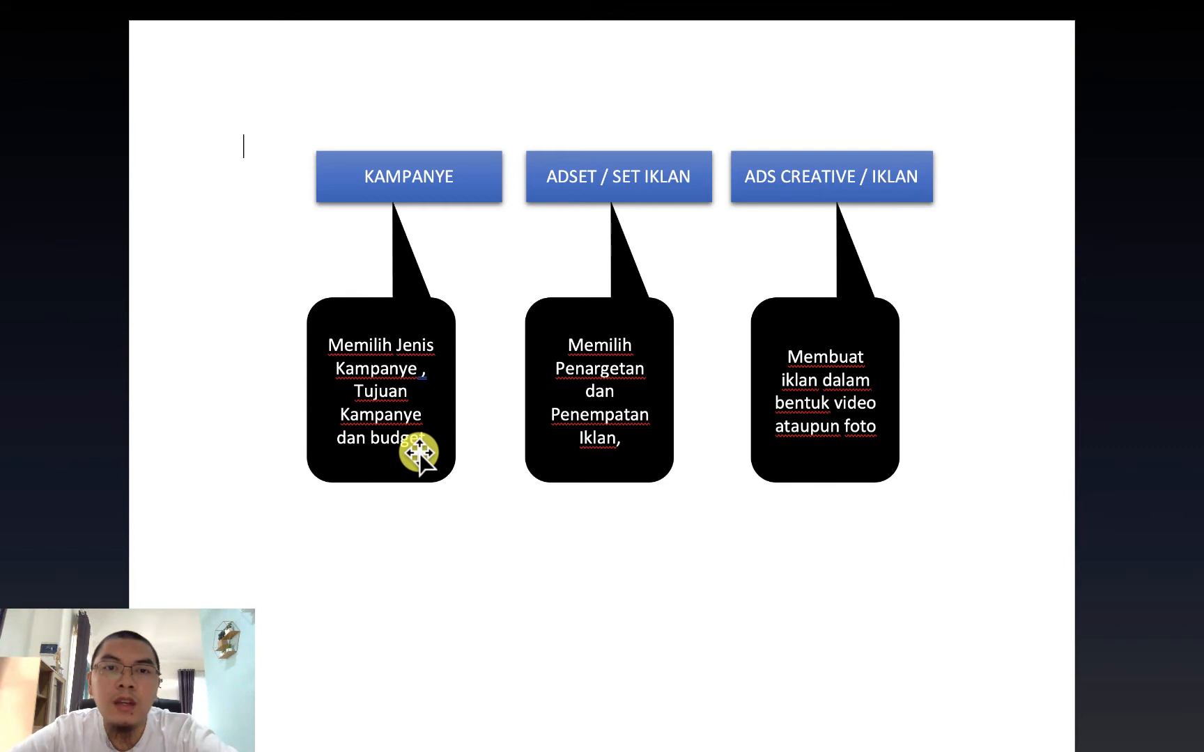
{"action": "key", "text": "ctrl+Right"}
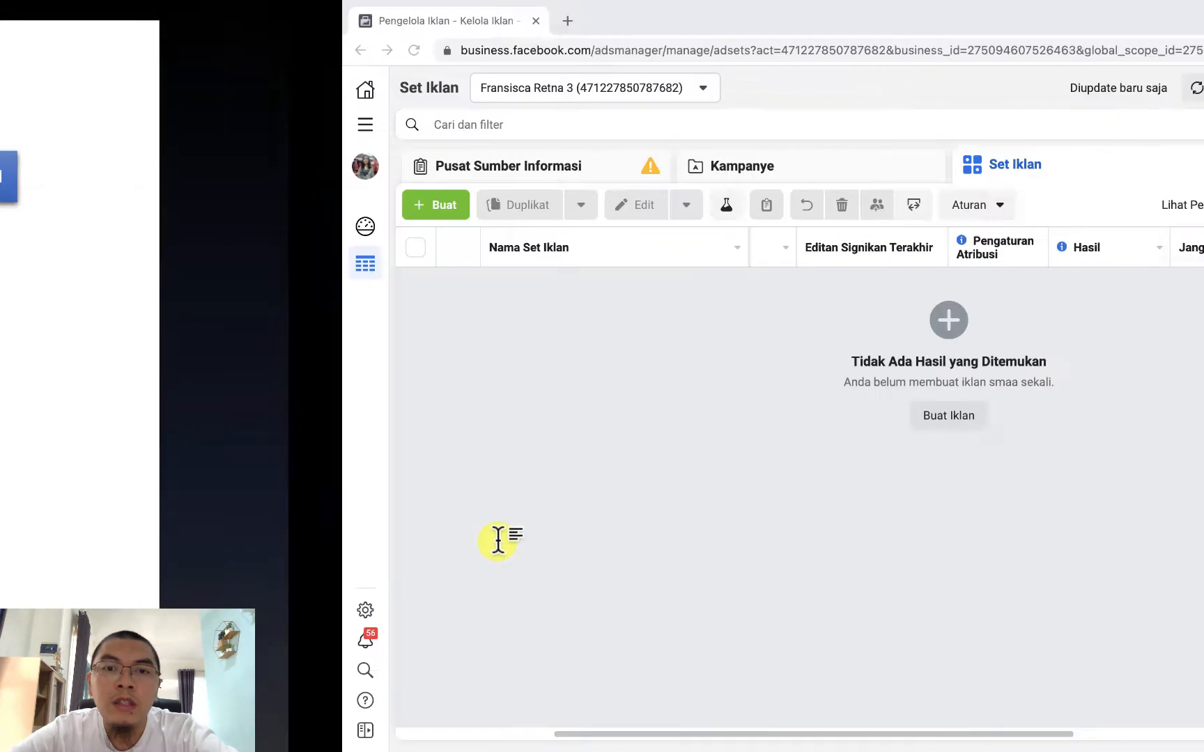
{"action": "left_click", "coordinate": [408, 164]}
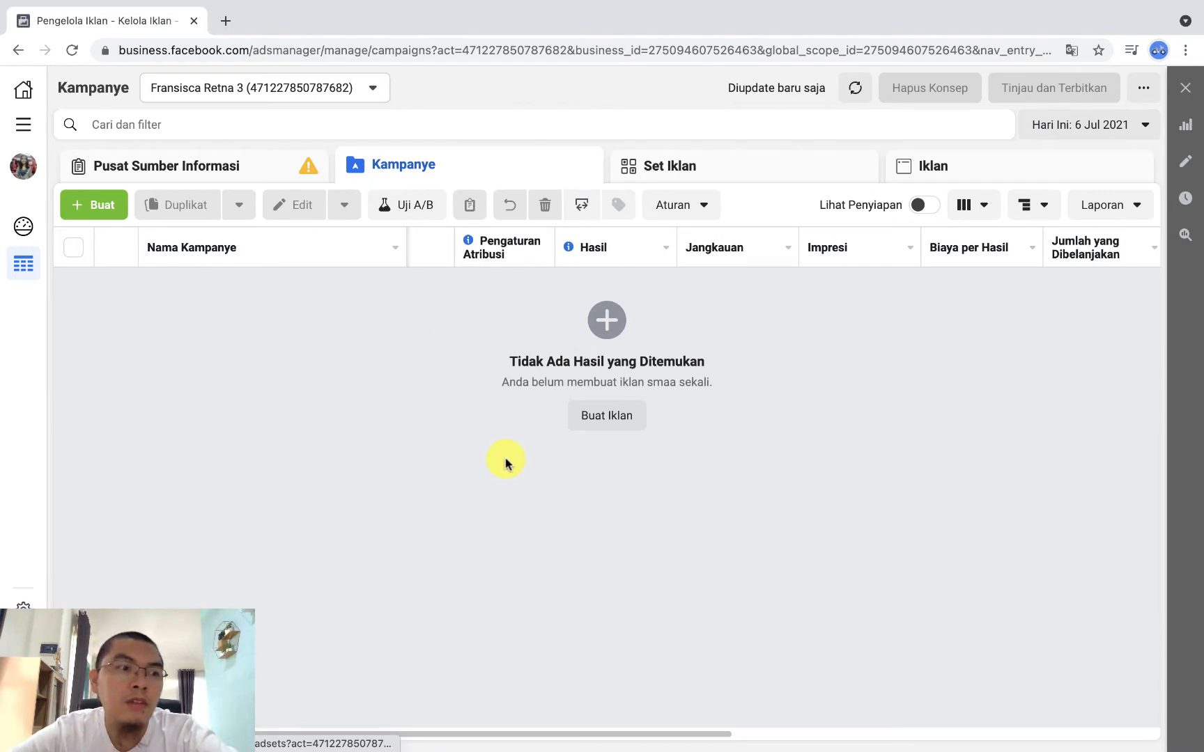
{"action": "key", "text": "ctrl+Left"}
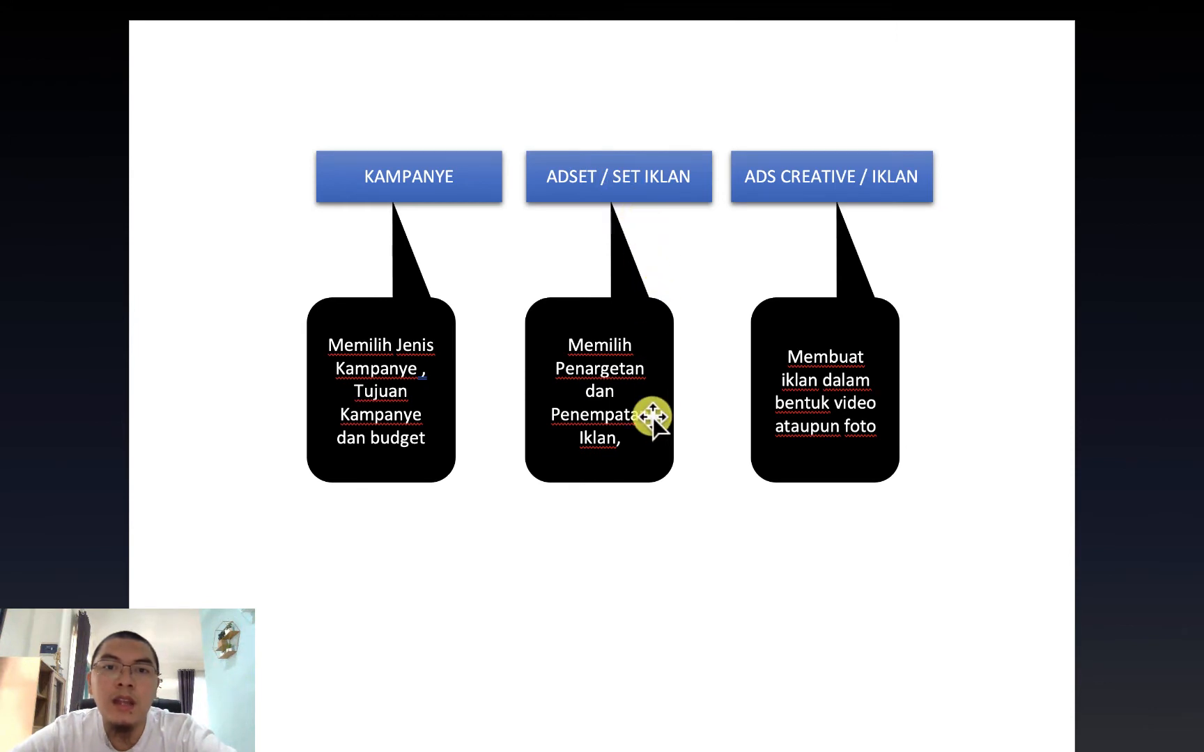
{"action": "key", "text": "ctrl+Right"}
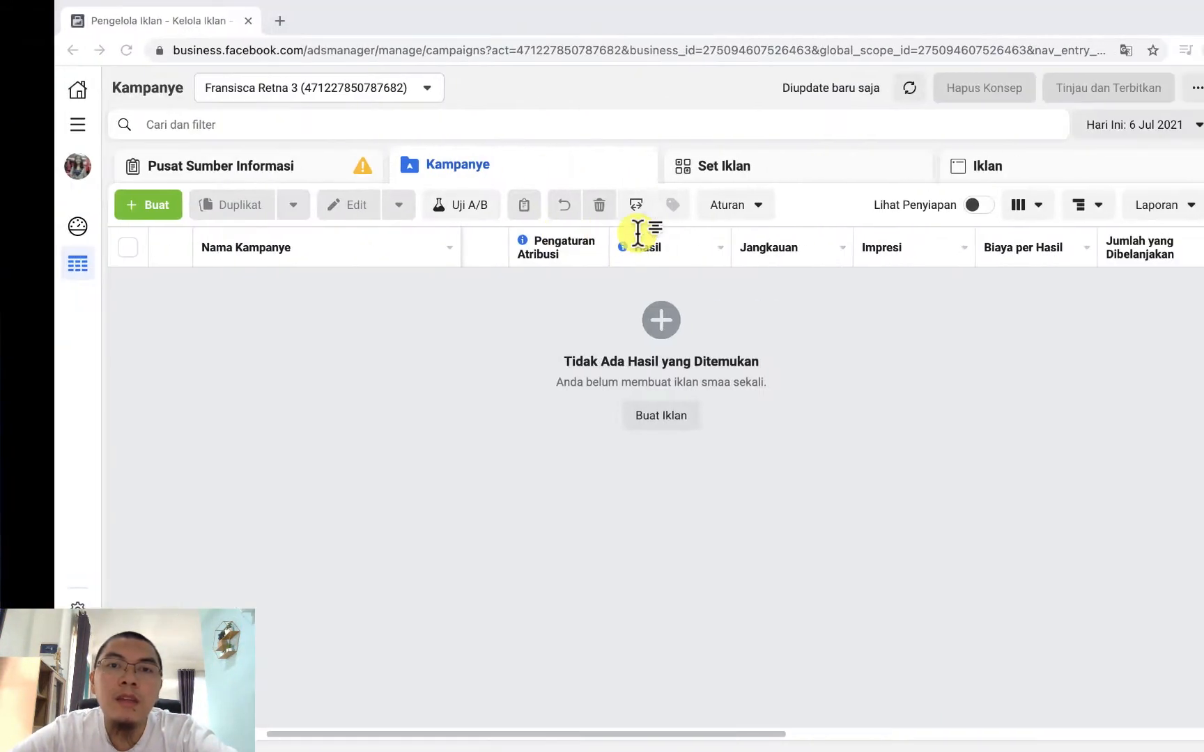
{"action": "key", "text": "ctrl+Left"}
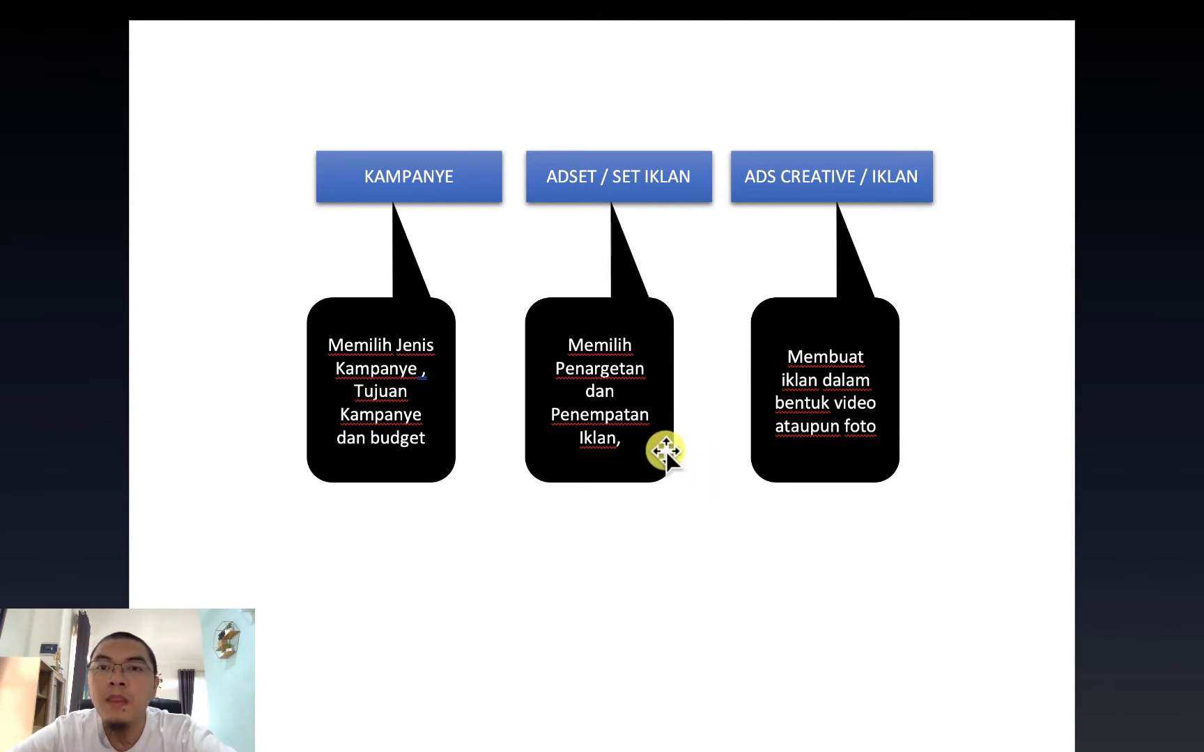
{"action": "key", "text": "ctrl+Right"}
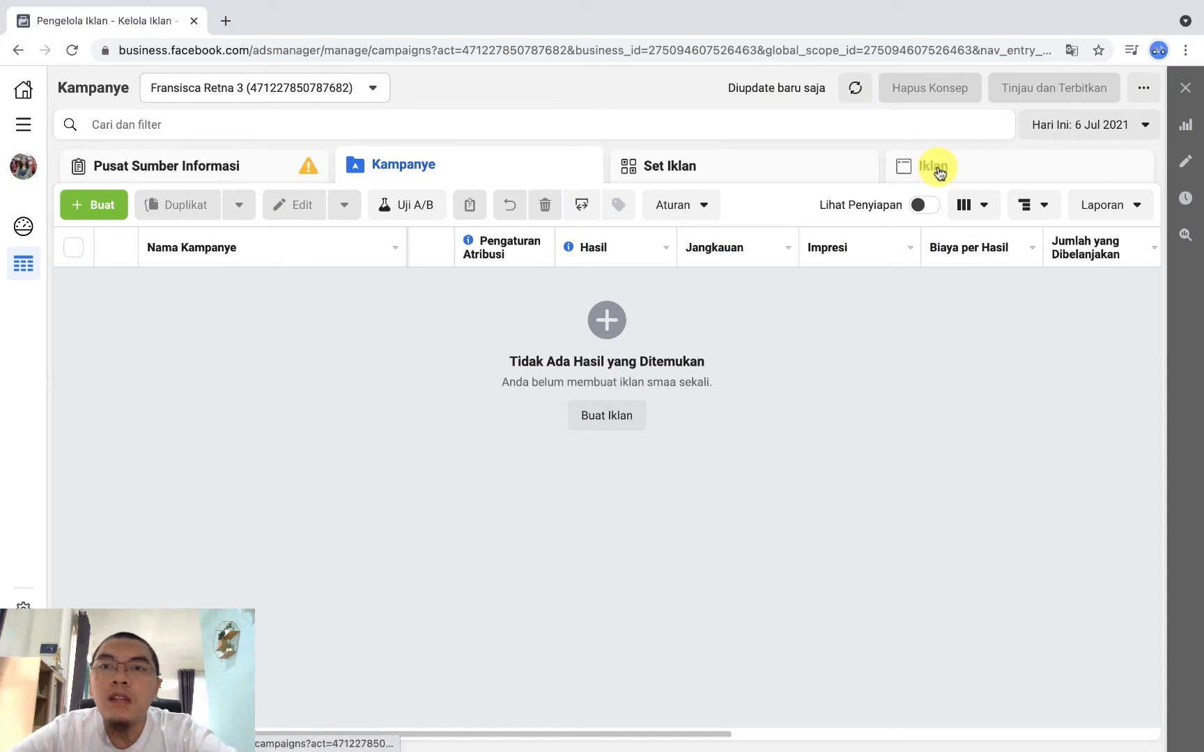
{"action": "key", "text": "ctrl+Left"}
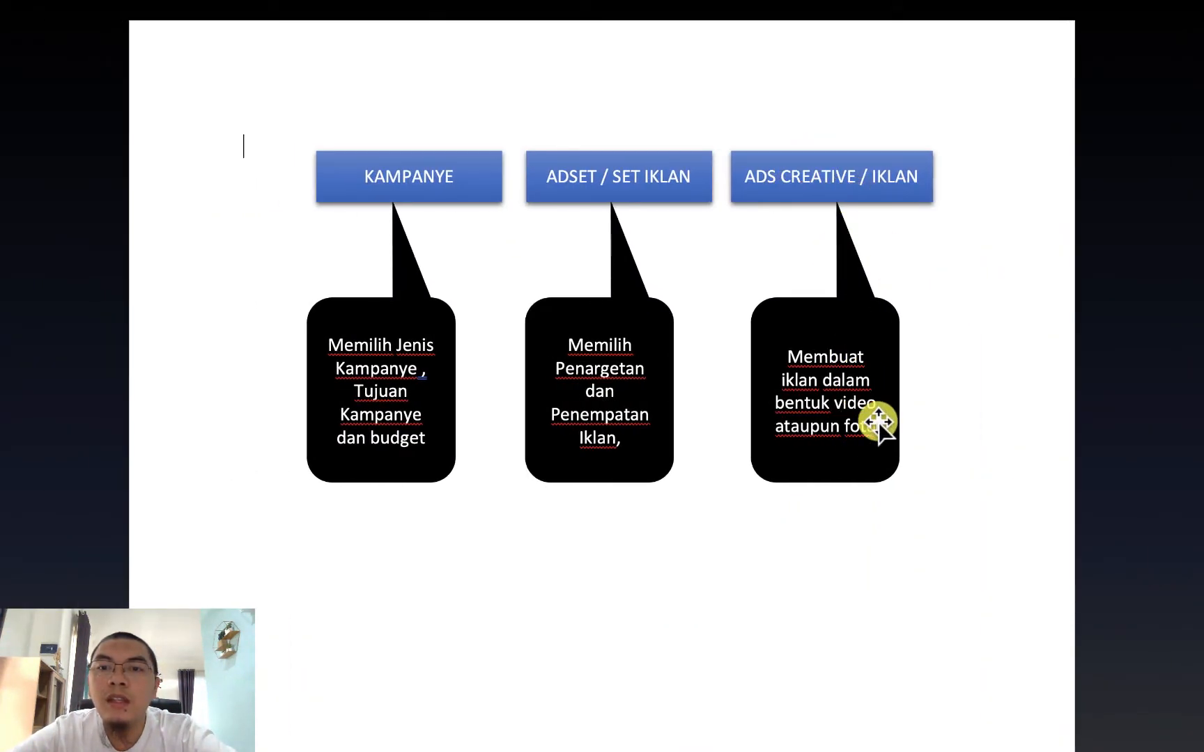
{"action": "key", "text": "ctrl+Right"}
{"action": "key", "text": "ctrl+Left"}
{"action": "key", "text": "ctrl+Right"}
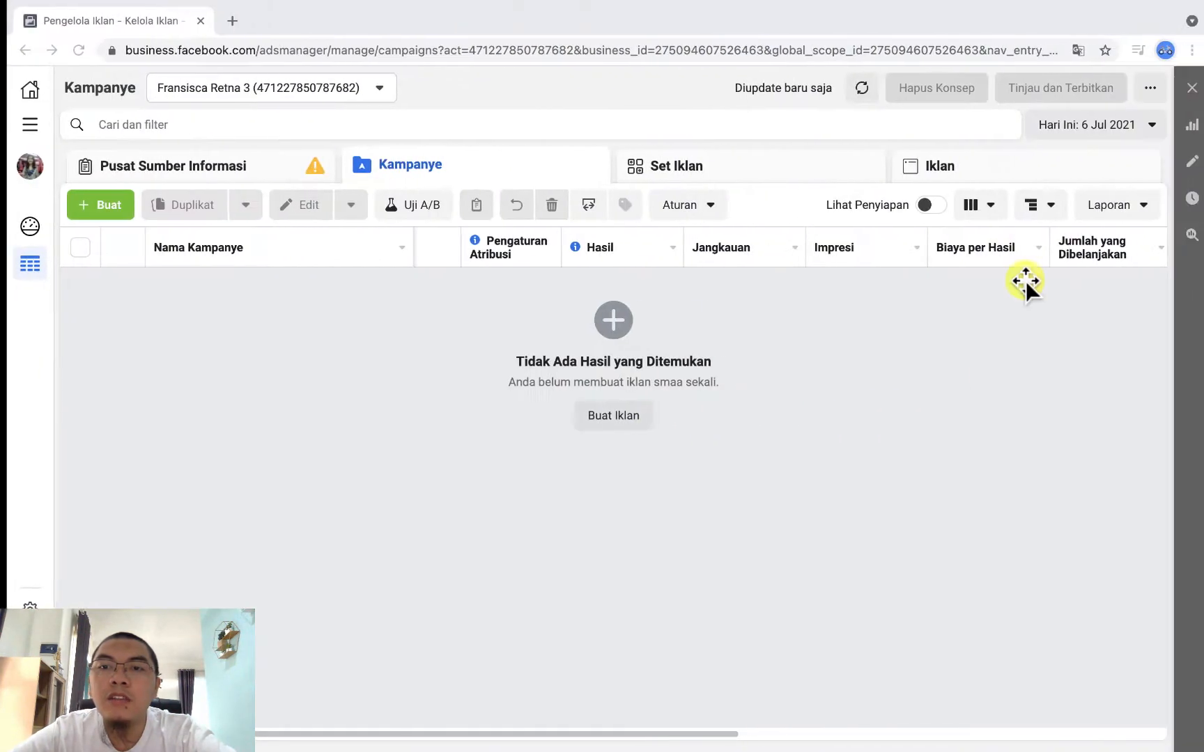
{"action": "key", "text": "ctrl+Left"}
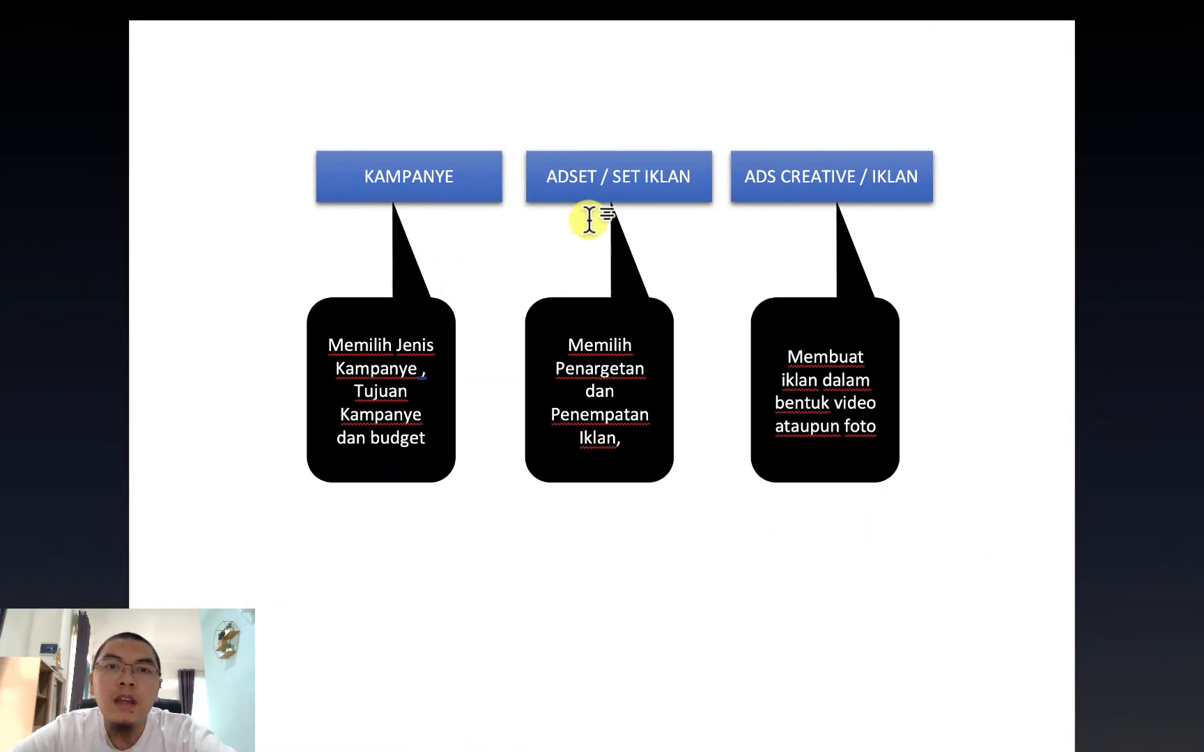
{"action": "key", "text": "ctrl+Right"}
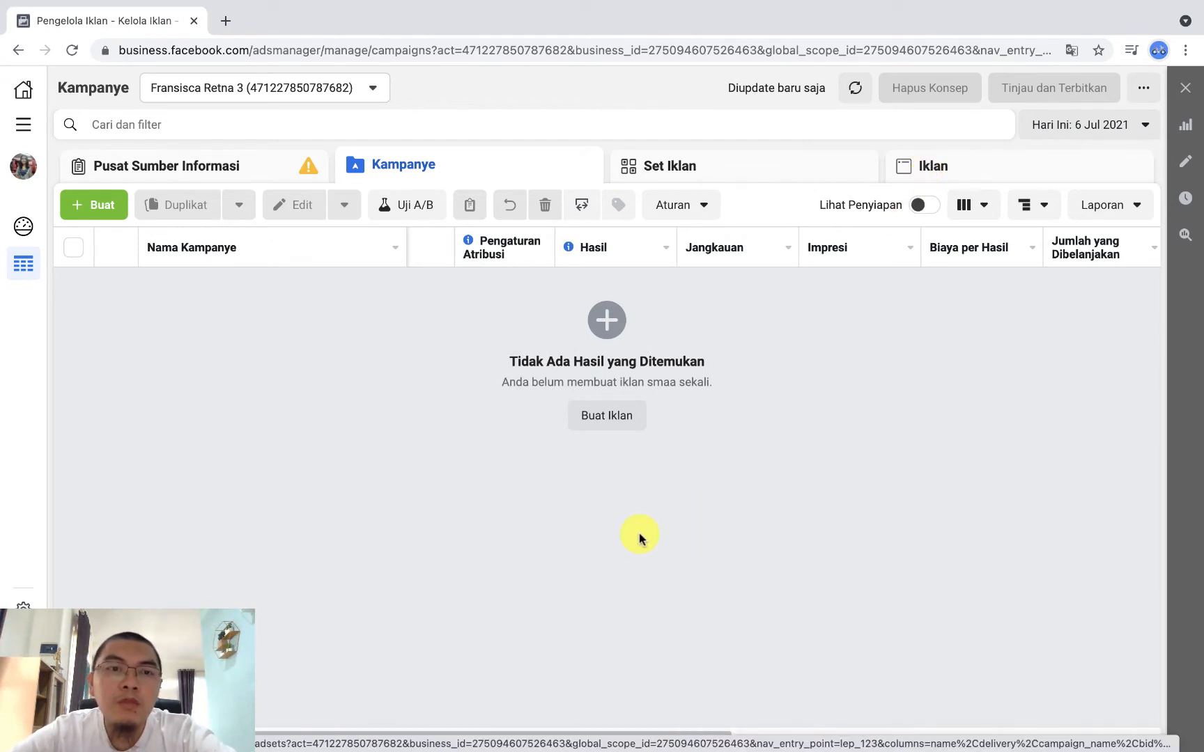
Step: Start creating a new campaign with the Lelang buying type and select Konversi as its objective
{"action": "scroll", "coordinate": [639, 533], "scroll_direction": "right", "scroll_amount": 1}
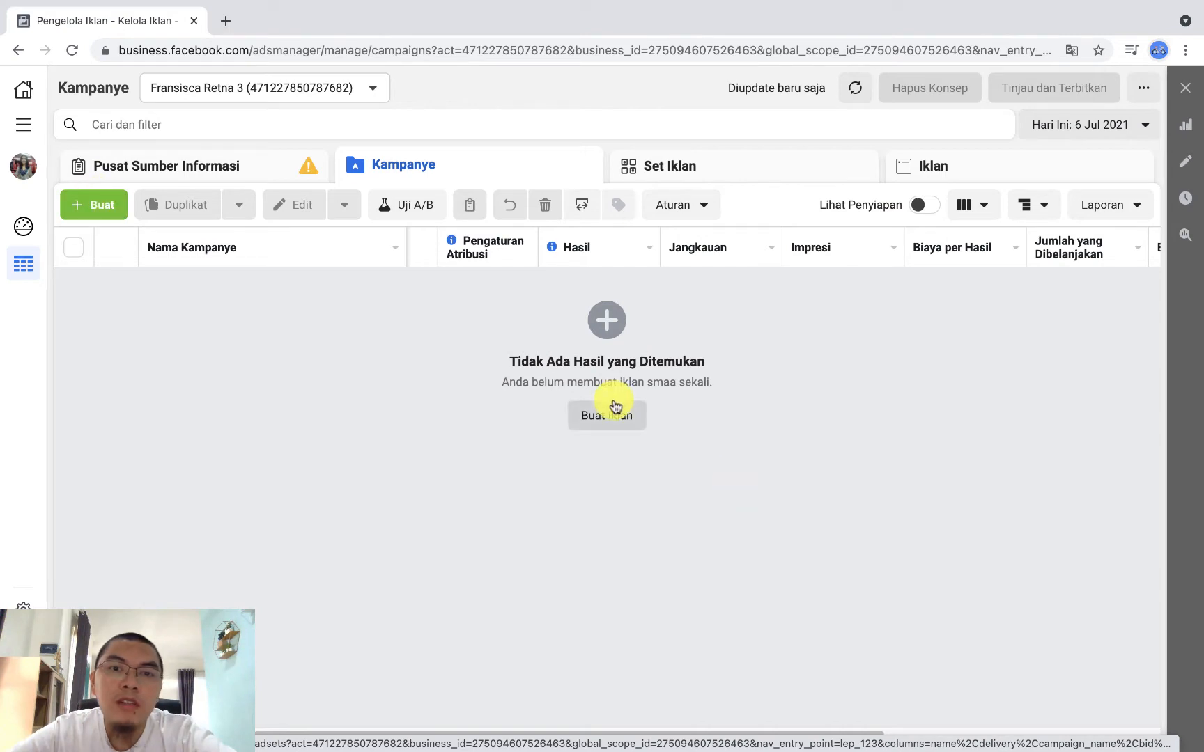
{"action": "left_click", "coordinate": [86, 206]}
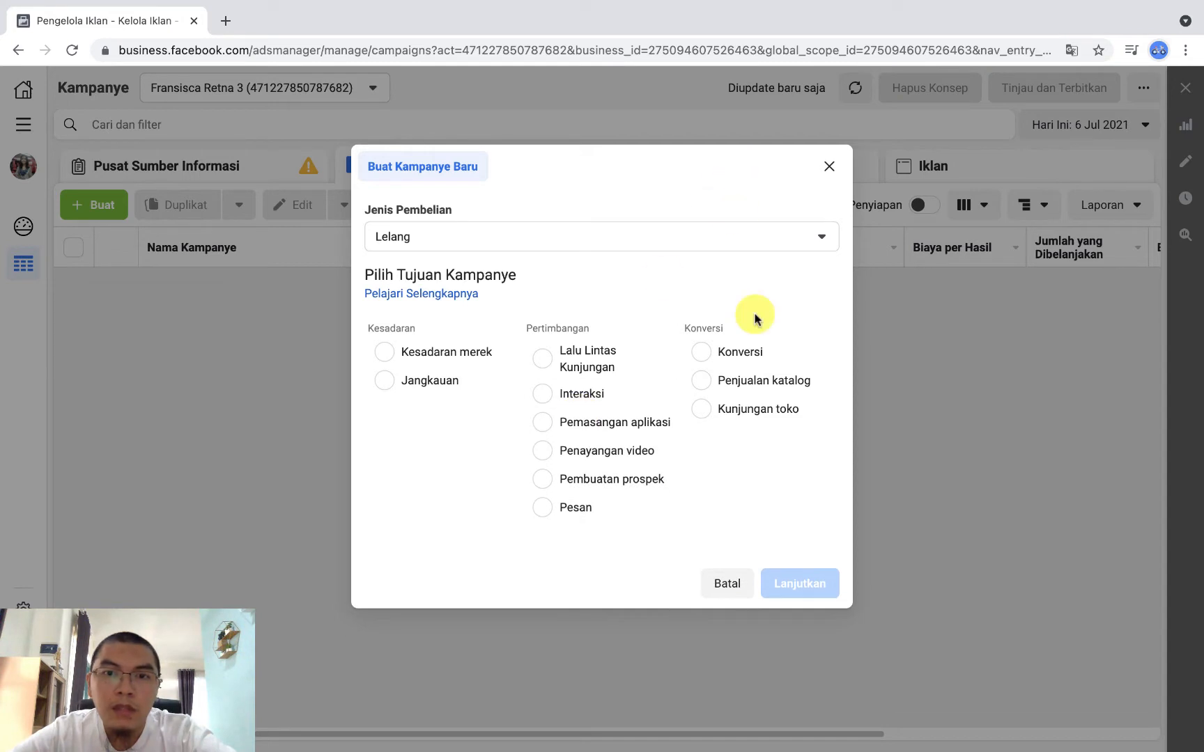
{"action": "left_click", "coordinate": [743, 360]}
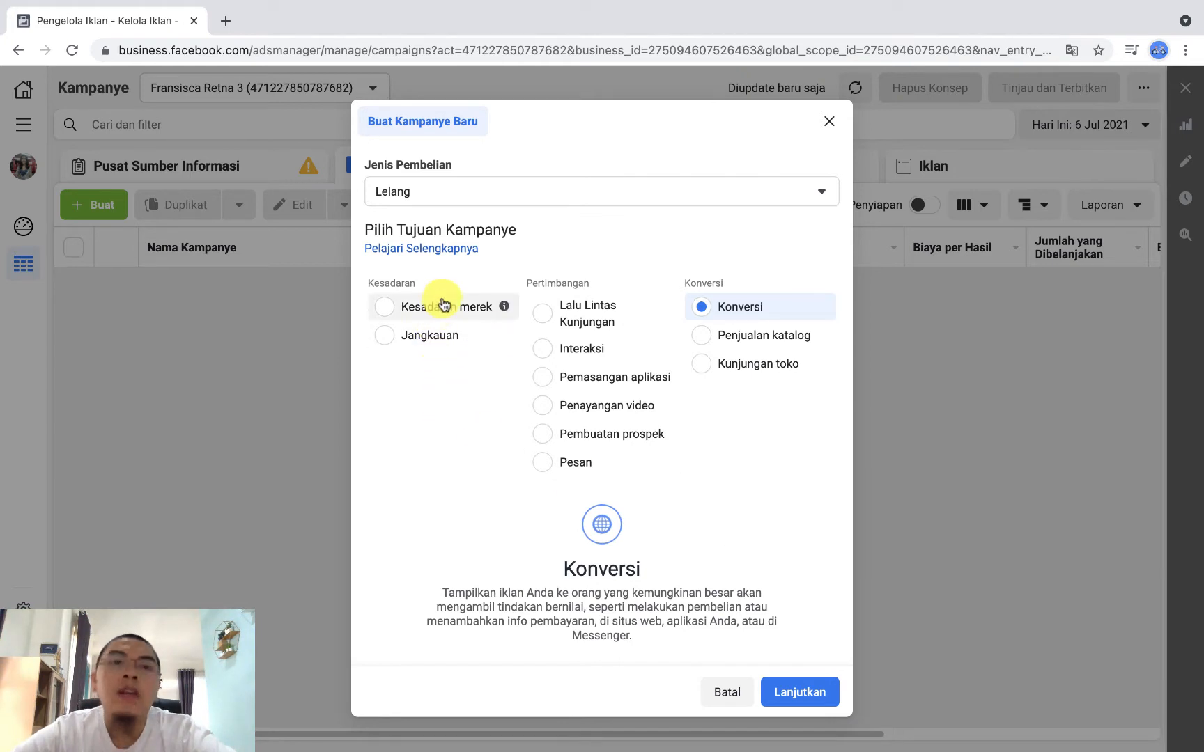
Step: Try the Jangkauan and Kesadaran merek objectives in the new campaign to read their descriptions
{"action": "left_click", "coordinate": [430, 341]}
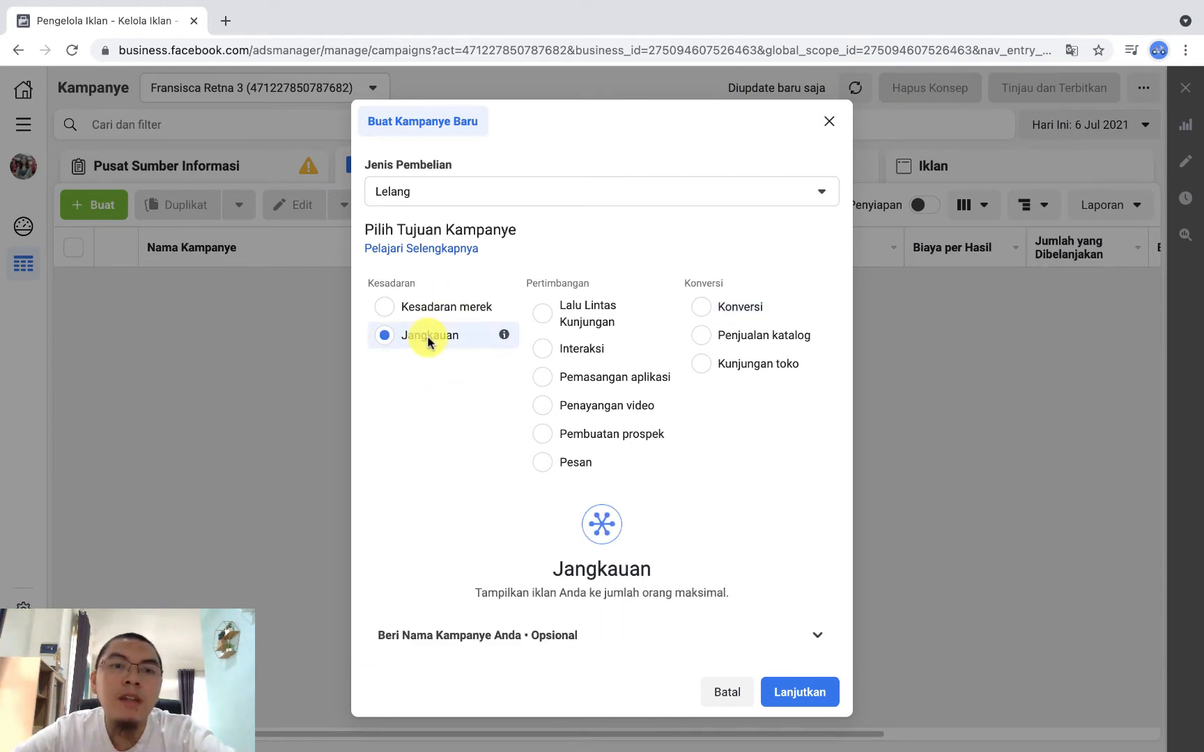
{"action": "left_click", "coordinate": [455, 307]}
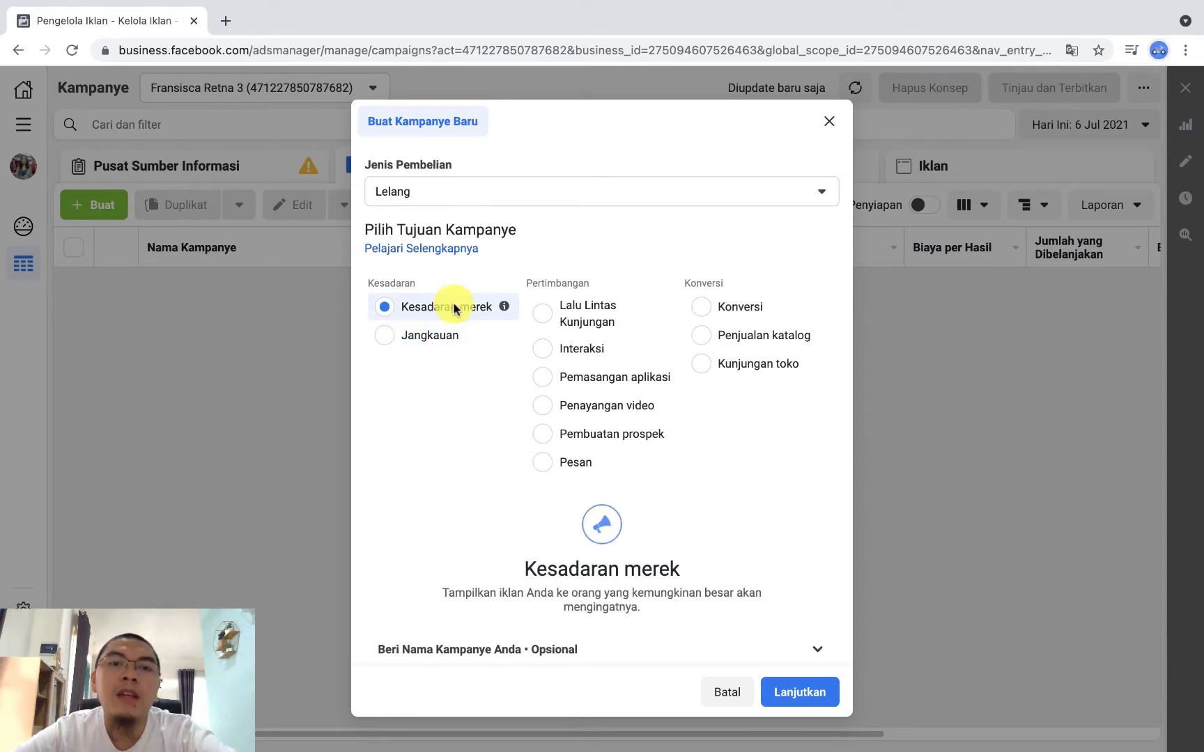
{"action": "left_click", "coordinate": [452, 338]}
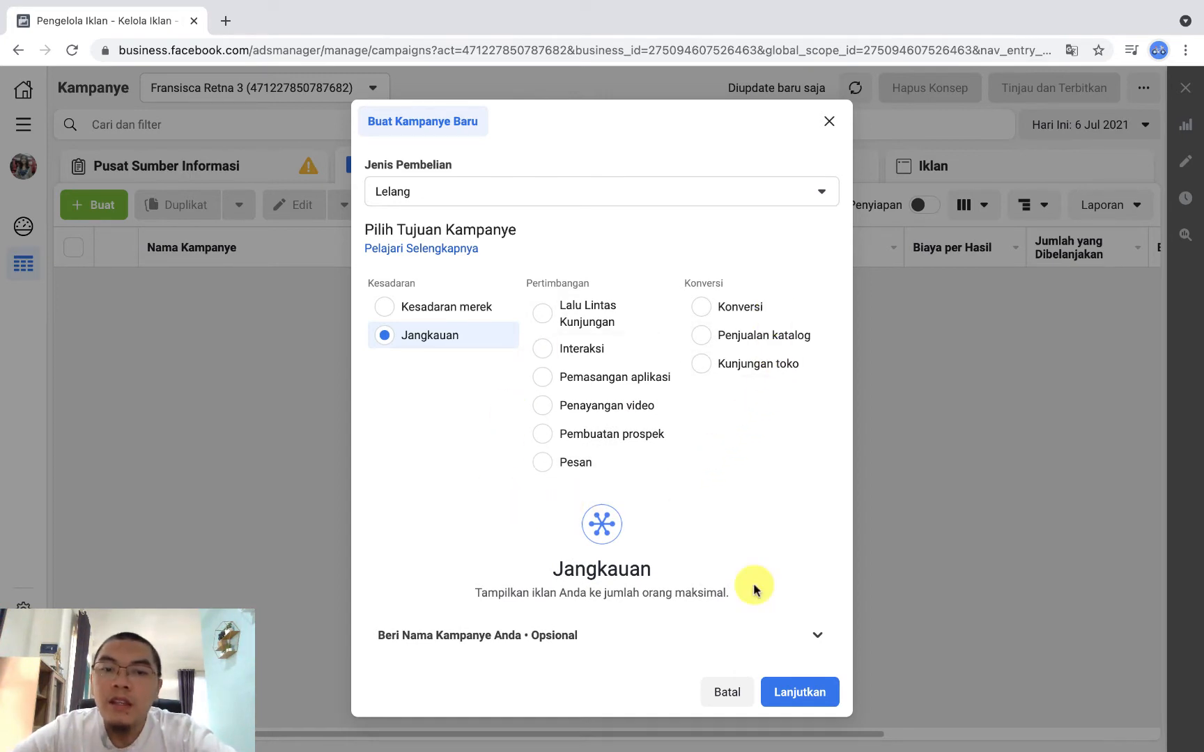
{"action": "scroll", "coordinate": [754, 589], "scroll_direction": "down", "scroll_amount": 1}
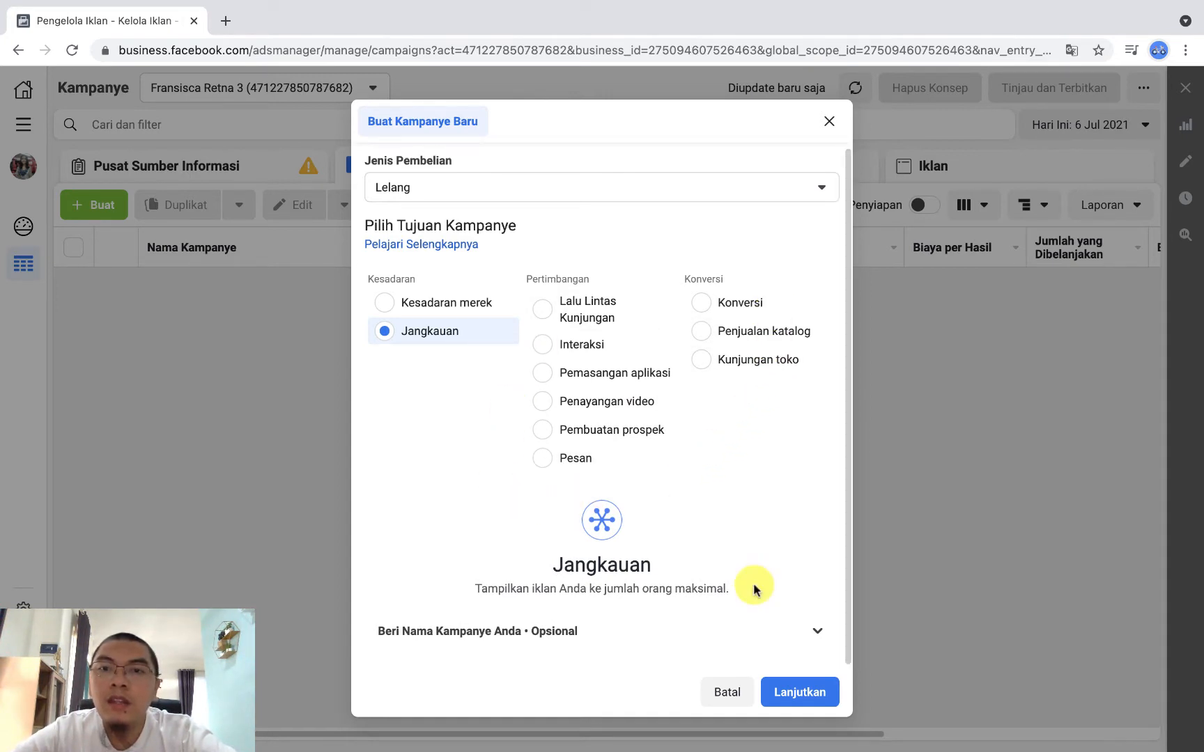
Step: Load denisa.co.id/madubajakah in a new browser tab and examine the landing page down to its WhatsApp order button
{"action": "left_click", "coordinate": [225, 20]}
{"action": "type", "text": "denisa."}
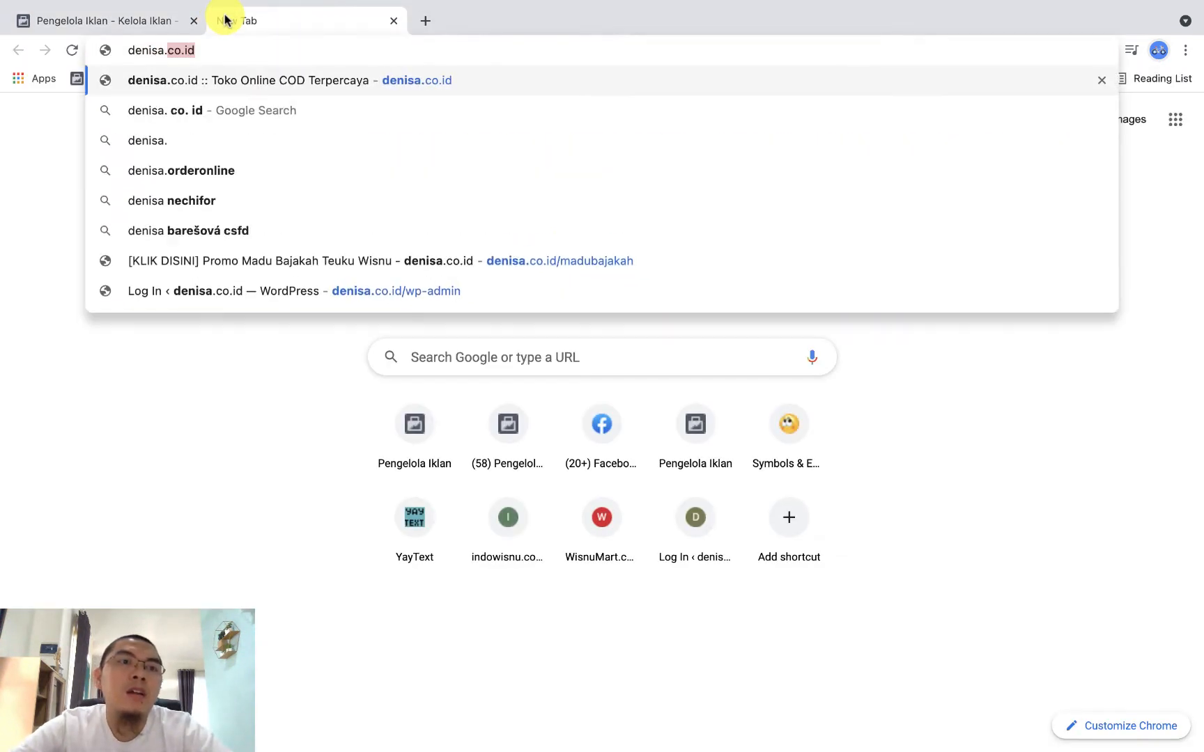
{"action": "type", "text": "co.id/madubajakah"}
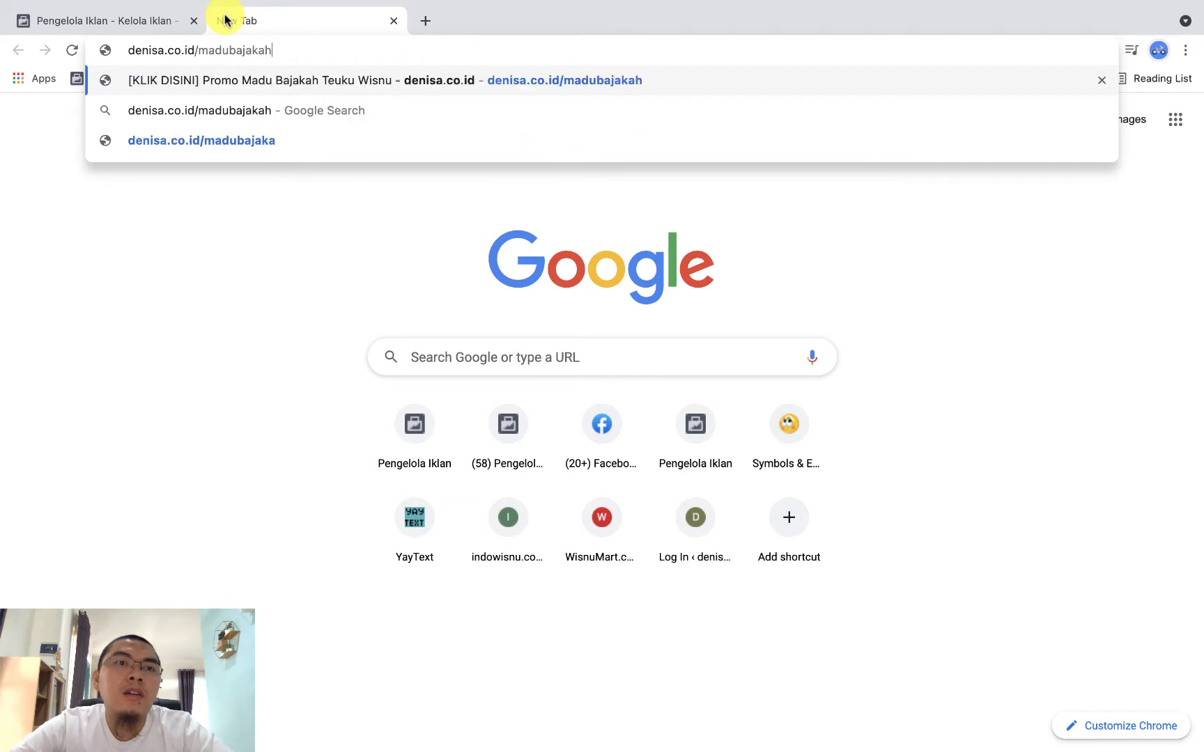
{"action": "key", "text": "Return"}
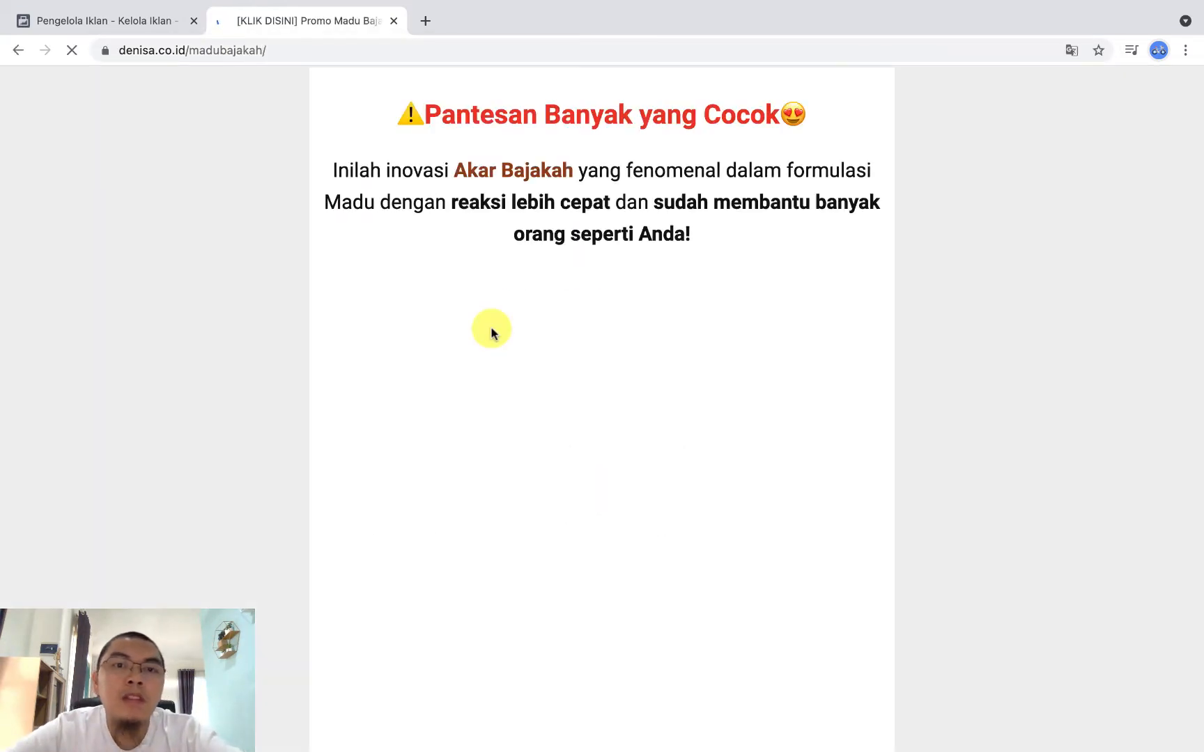
{"action": "scroll", "coordinate": [547, 430], "scroll_direction": "down", "scroll_amount": 10}
{"action": "scroll", "coordinate": [546, 429], "scroll_direction": "down", "scroll_amount": 20}
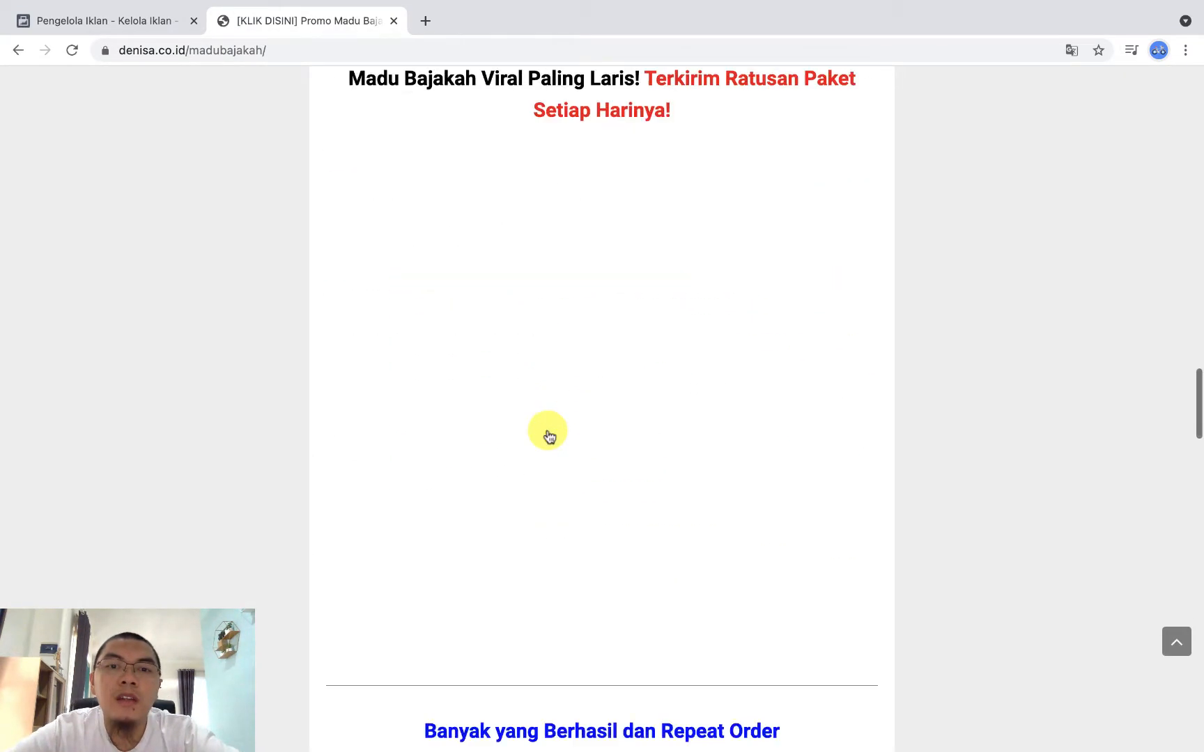
{"action": "scroll", "coordinate": [546, 429], "scroll_direction": "up", "scroll_amount": 5}
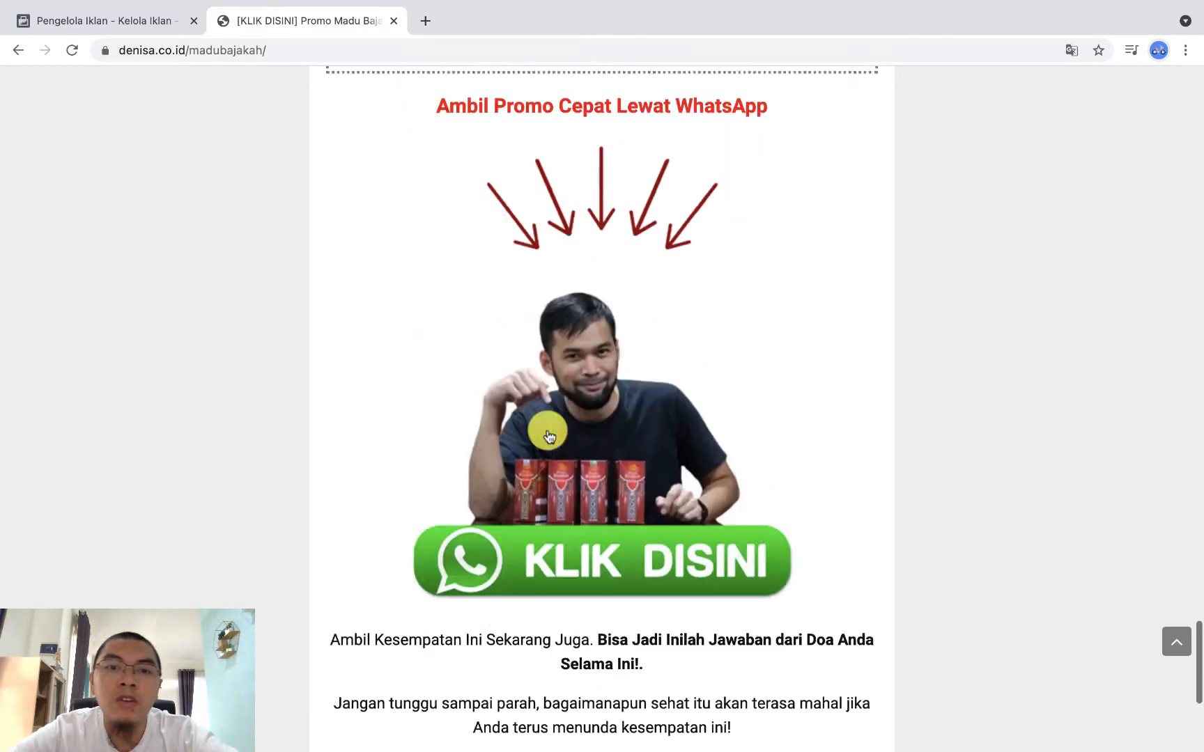
{"action": "scroll", "coordinate": [549, 430], "scroll_direction": "down", "scroll_amount": 2}
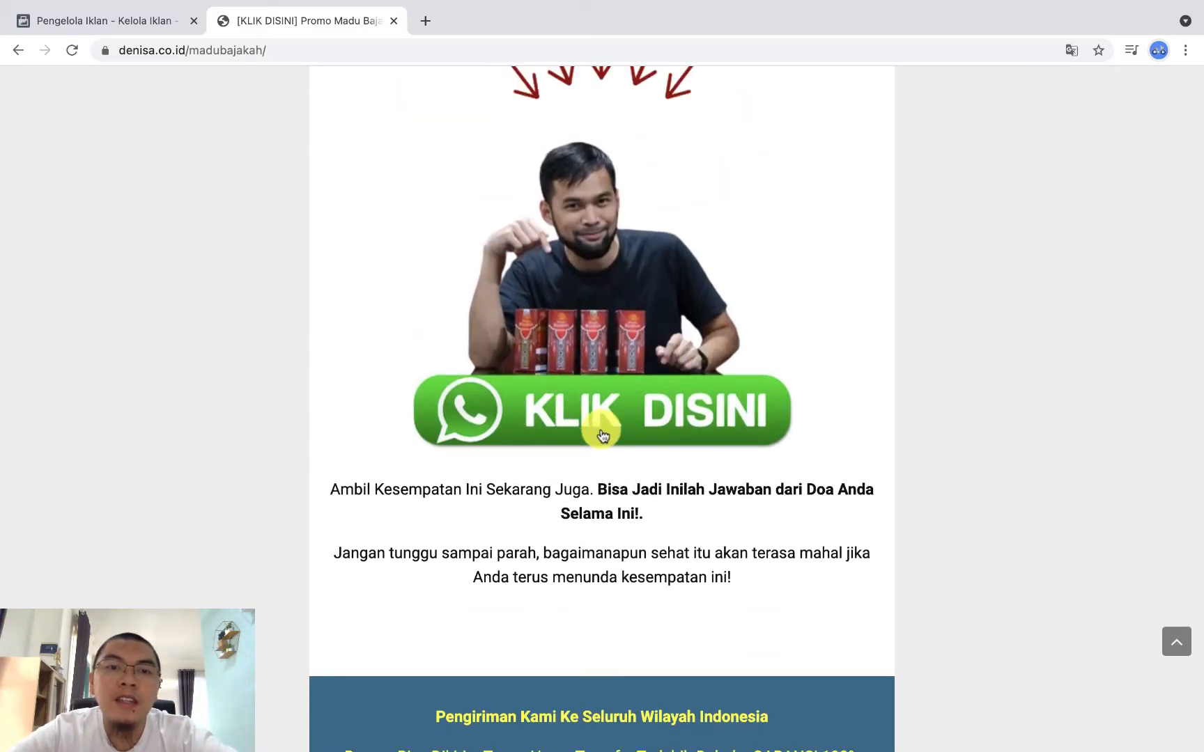
{"action": "scroll", "coordinate": [604, 429], "scroll_direction": "down", "scroll_amount": 3}
{"action": "scroll", "coordinate": [653, 430], "scroll_direction": "up", "scroll_amount": 15}
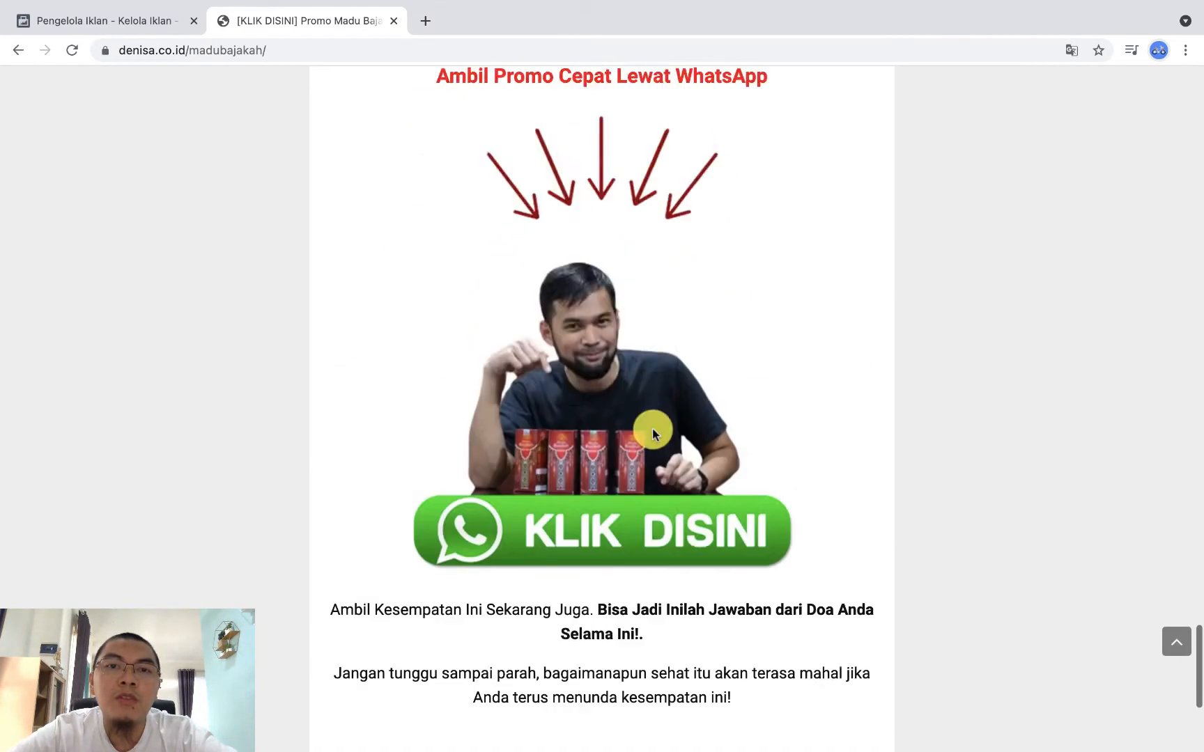
{"action": "scroll", "coordinate": [653, 432], "scroll_direction": "up", "scroll_amount": 10}
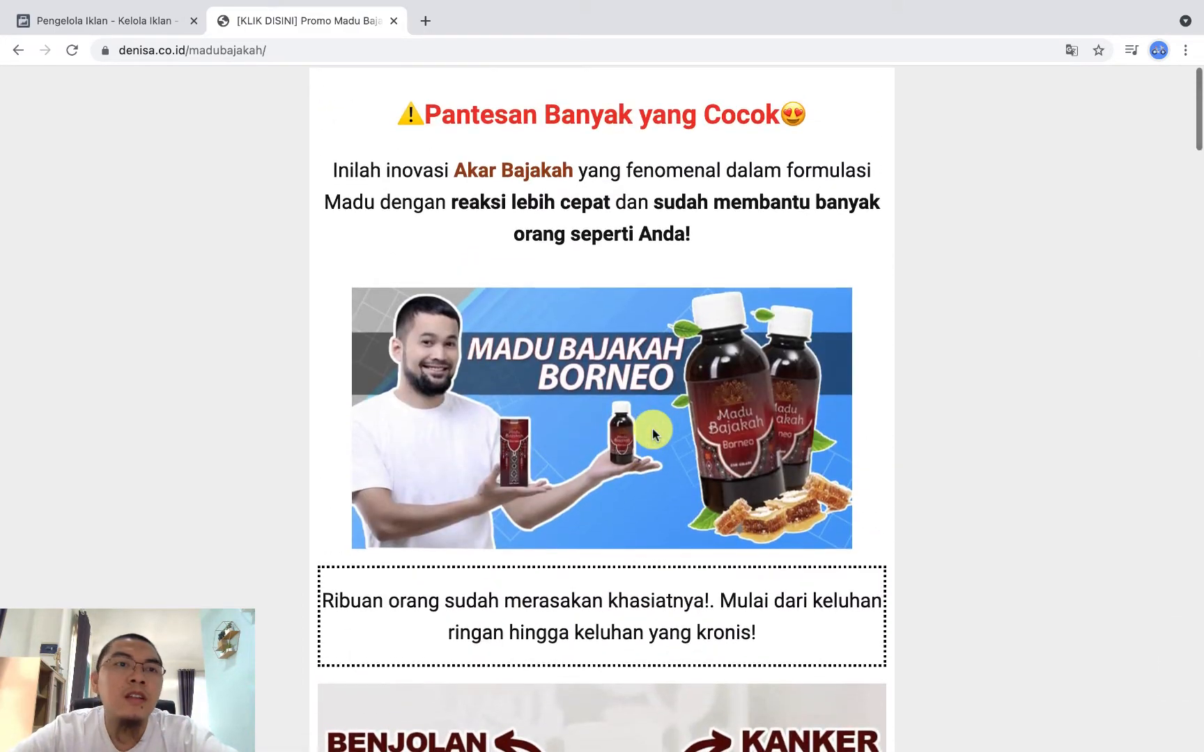
Step: Return to the Ads Manager tab and set the new campaign's objective to Konversi
{"action": "left_click", "coordinate": [140, 23]}
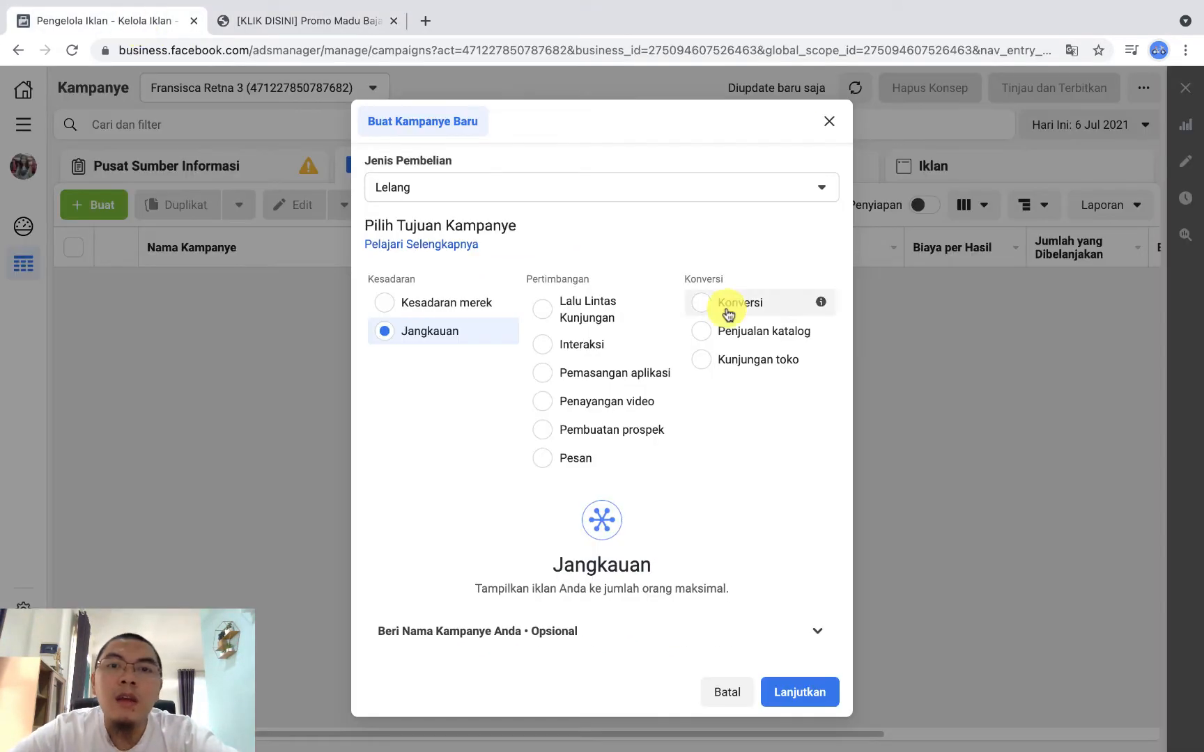
{"action": "mouse_move", "coordinate": [512, 317]}
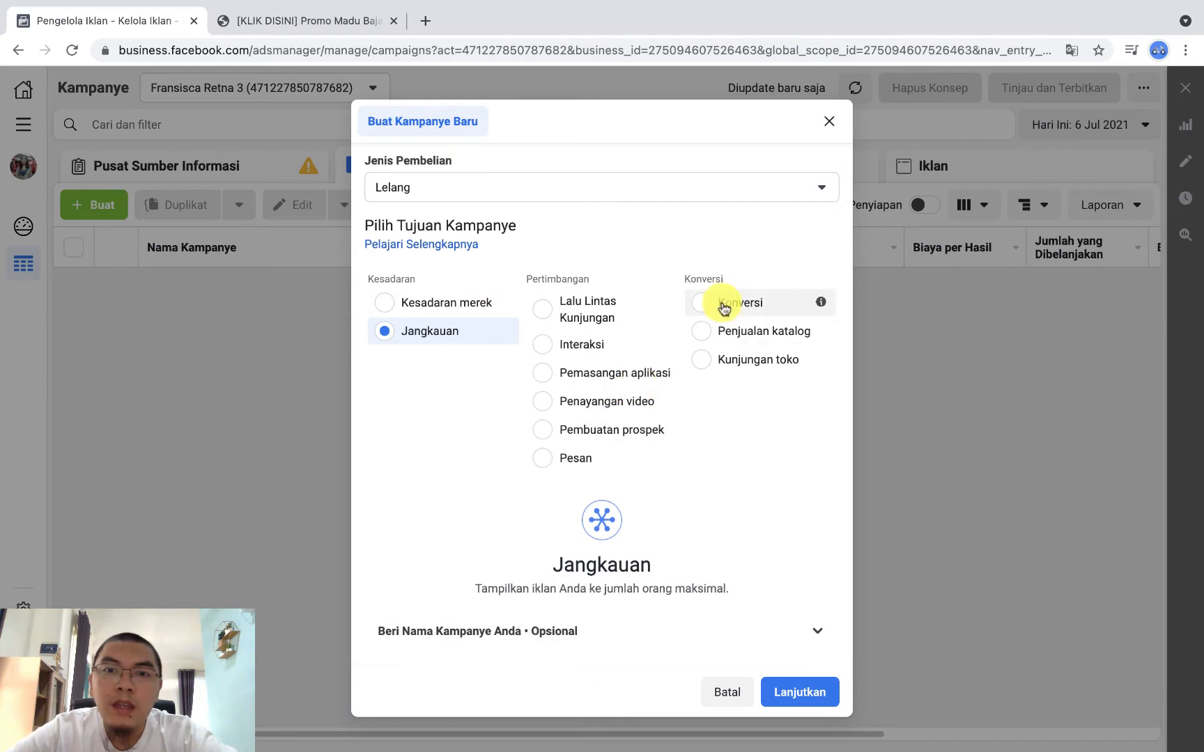
{"action": "left_click", "coordinate": [726, 304]}
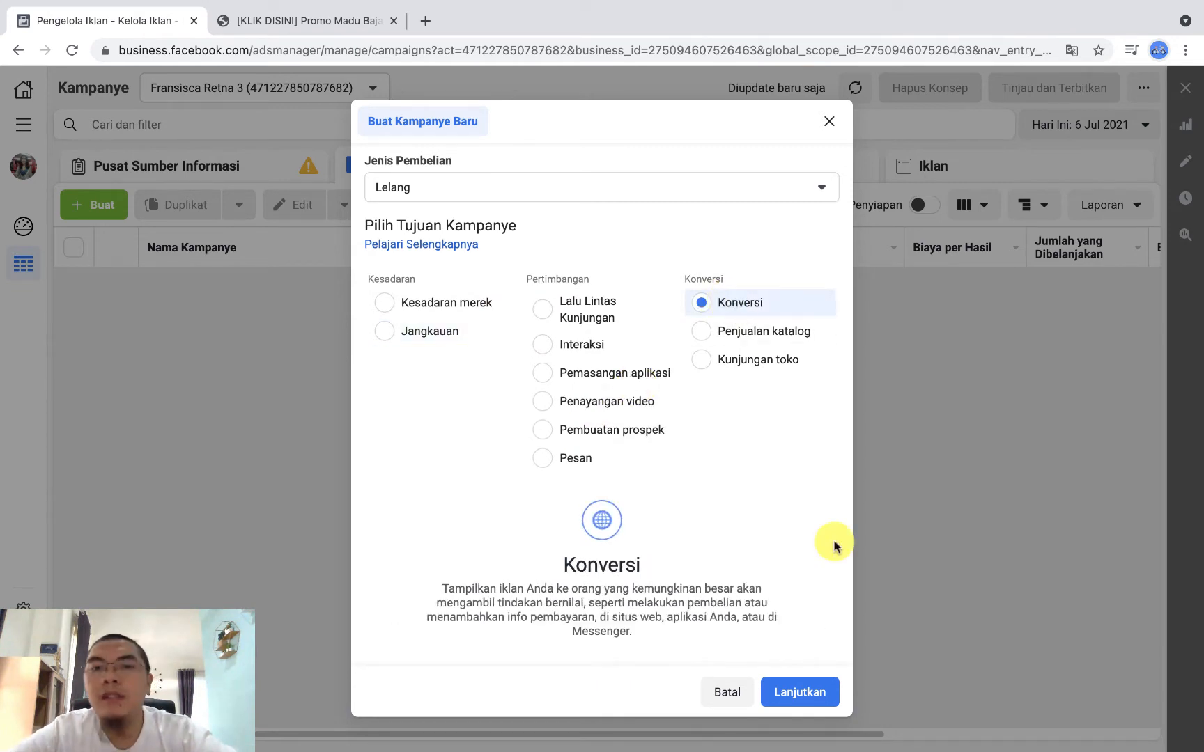
{"action": "scroll", "coordinate": [771, 543], "scroll_direction": "down", "scroll_amount": 2}
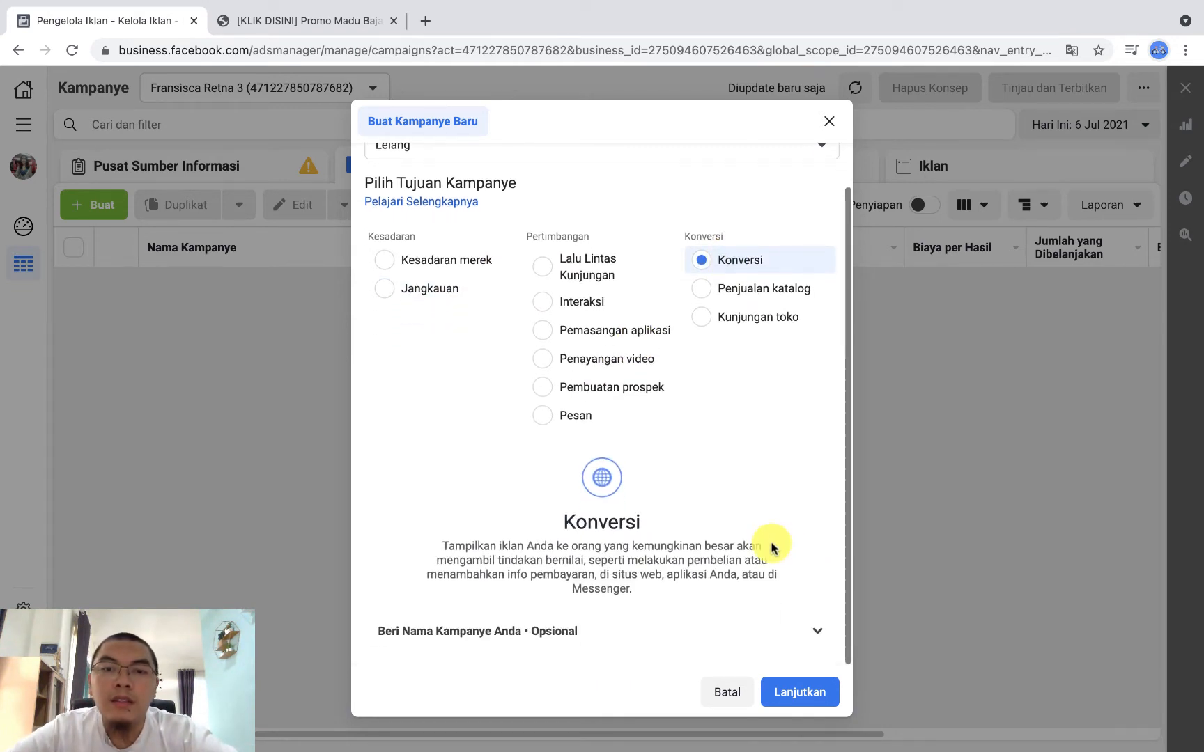
Step: Look over the optional name fields for the campaign, ad set and ad, then continue to the campaign draft without naming them
{"action": "left_click", "coordinate": [817, 636]}
{"action": "scroll", "coordinate": [771, 596], "scroll_direction": "down", "scroll_amount": 4}
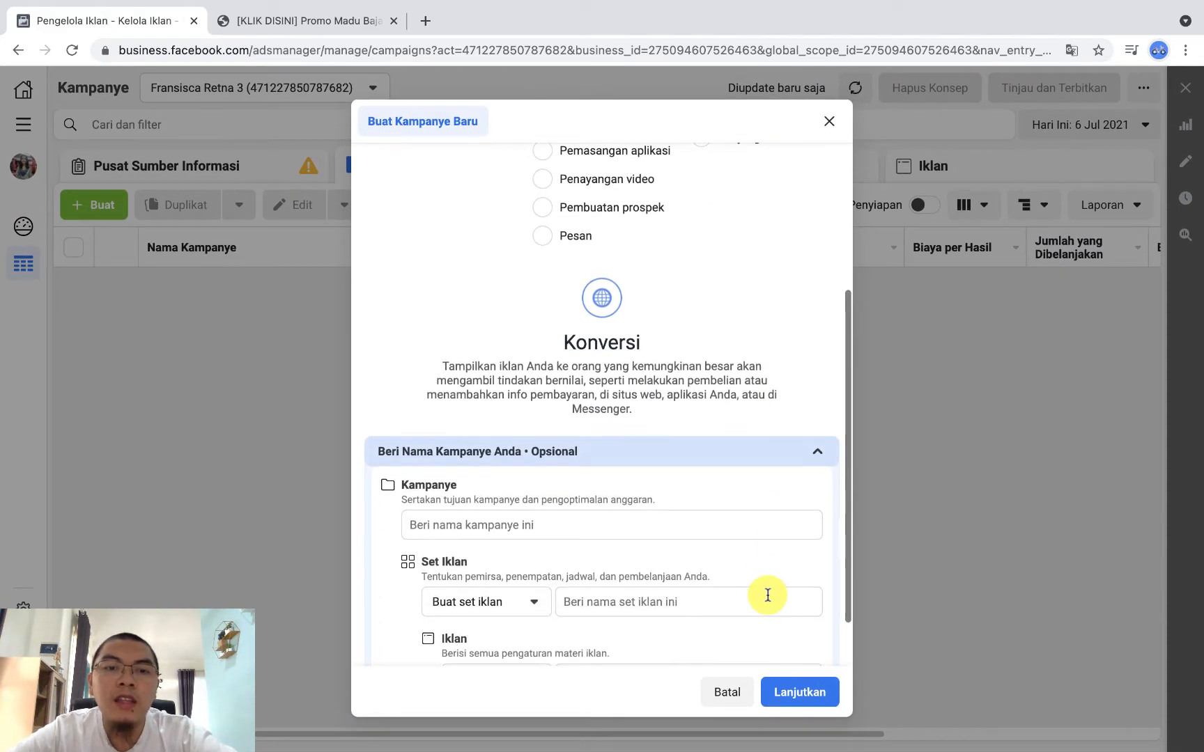
{"action": "scroll", "coordinate": [693, 571], "scroll_direction": "down", "scroll_amount": 2}
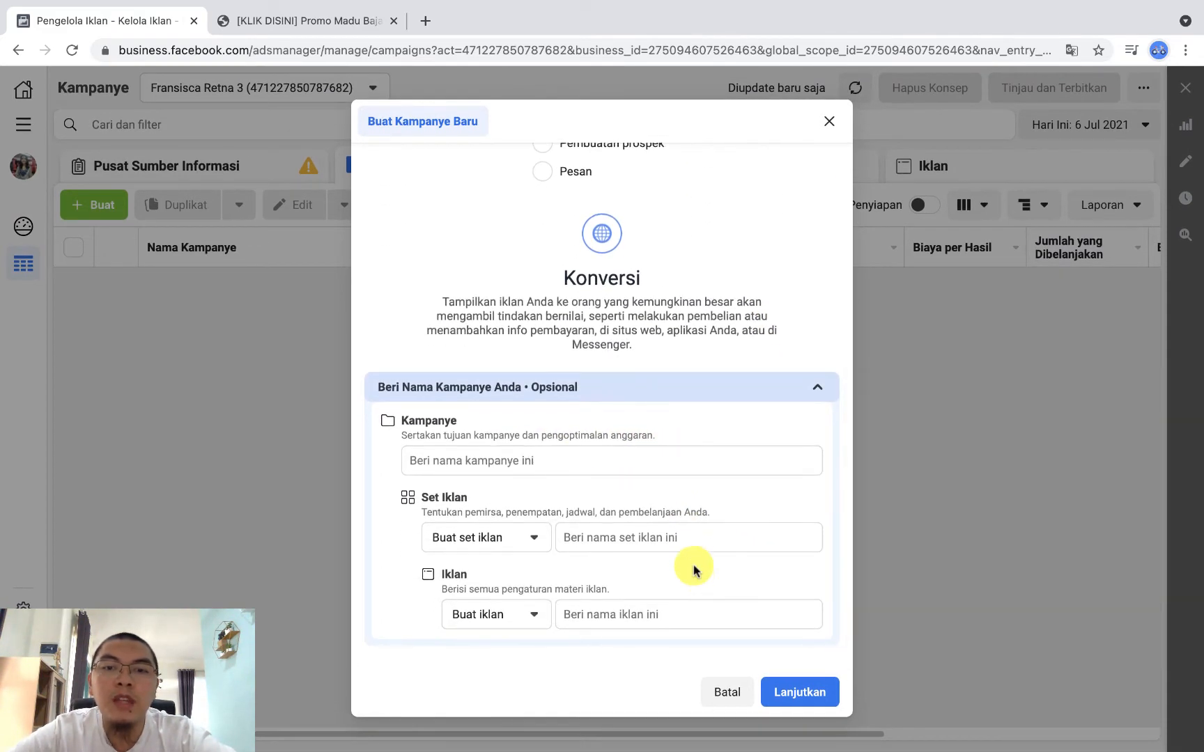
{"action": "left_click", "coordinate": [817, 393]}
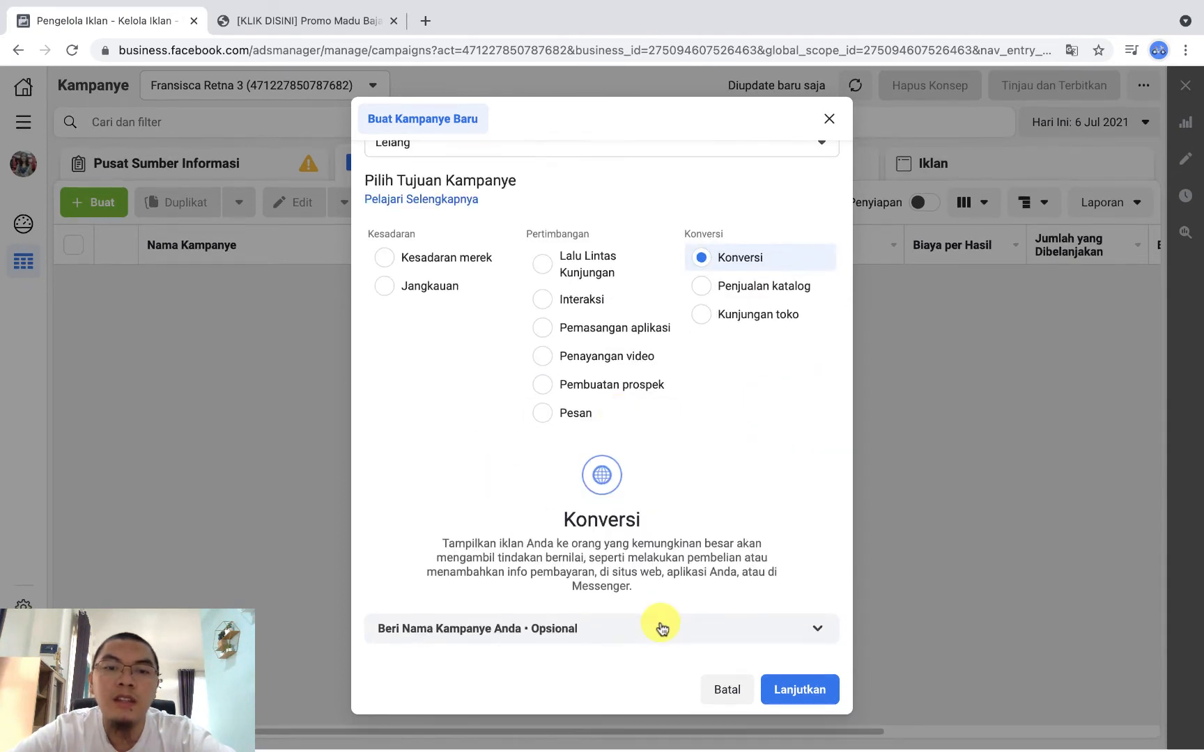
{"action": "left_click", "coordinate": [803, 699]}
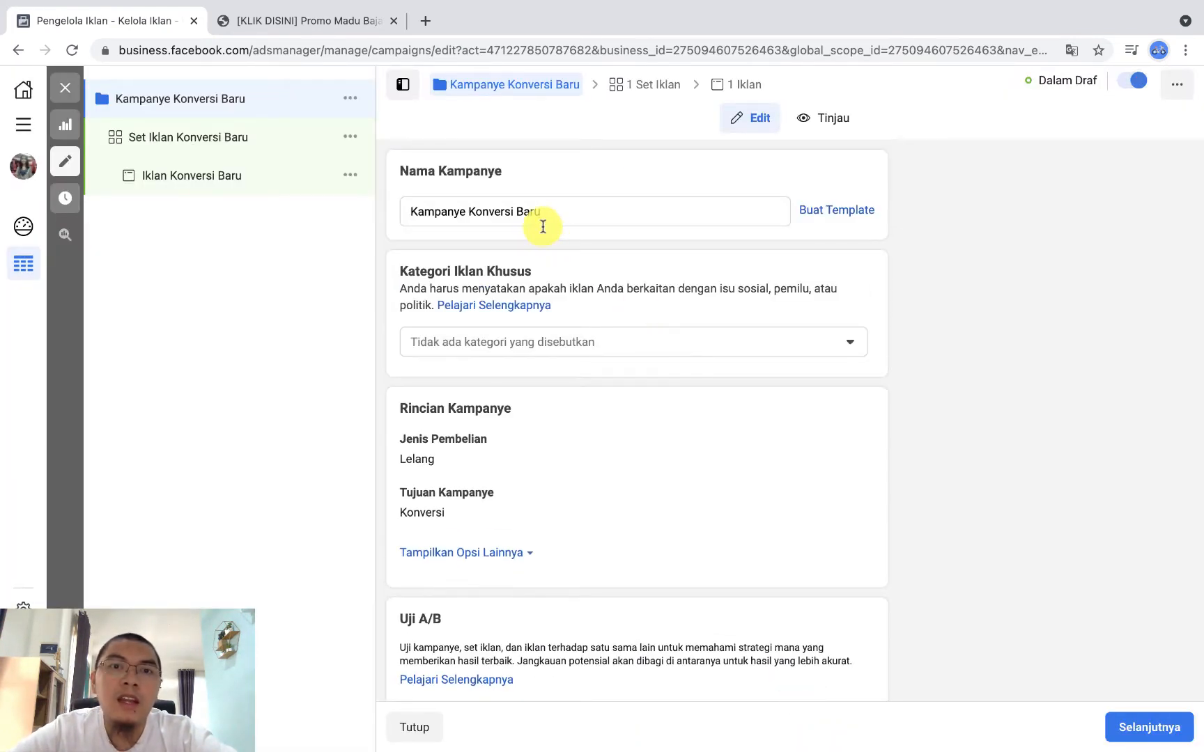
Step: Rename the new campaign as Kampanye Madu
{"action": "left_click_drag", "start_coordinate": [561, 210], "coordinate": [374, 213]}
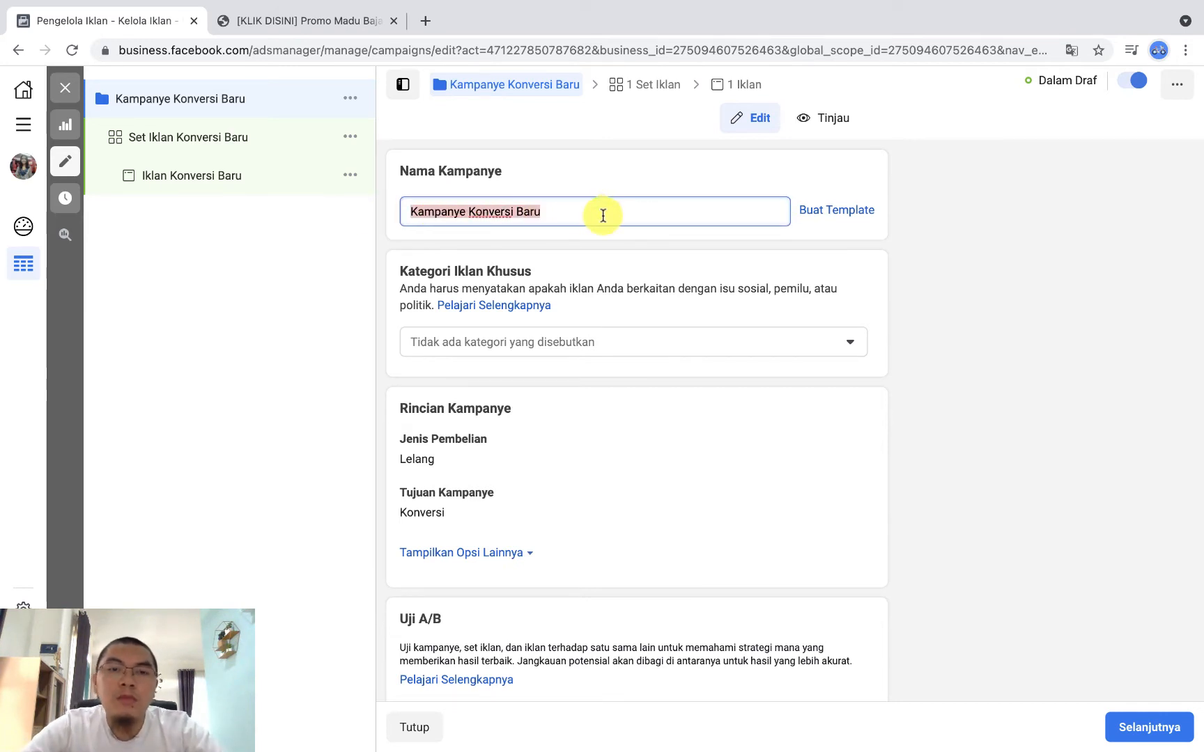
{"action": "type", "text": "Kampa"}
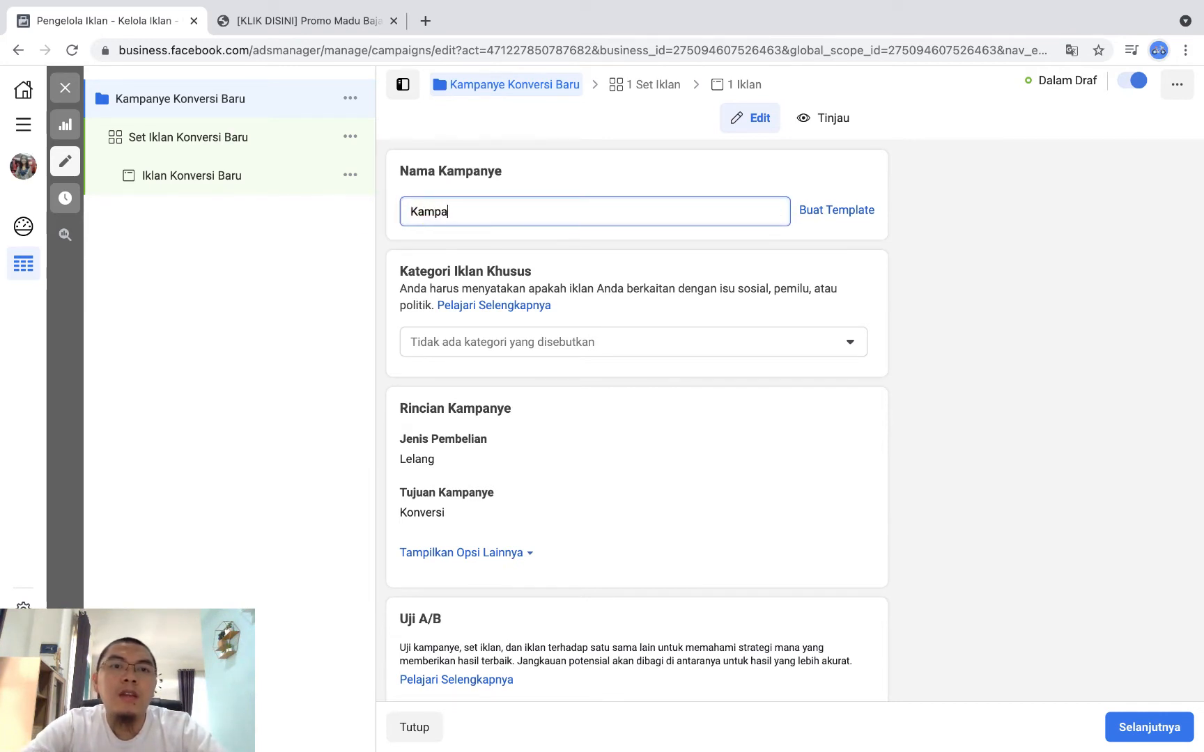
{"action": "type", "text": "nye Madu"}
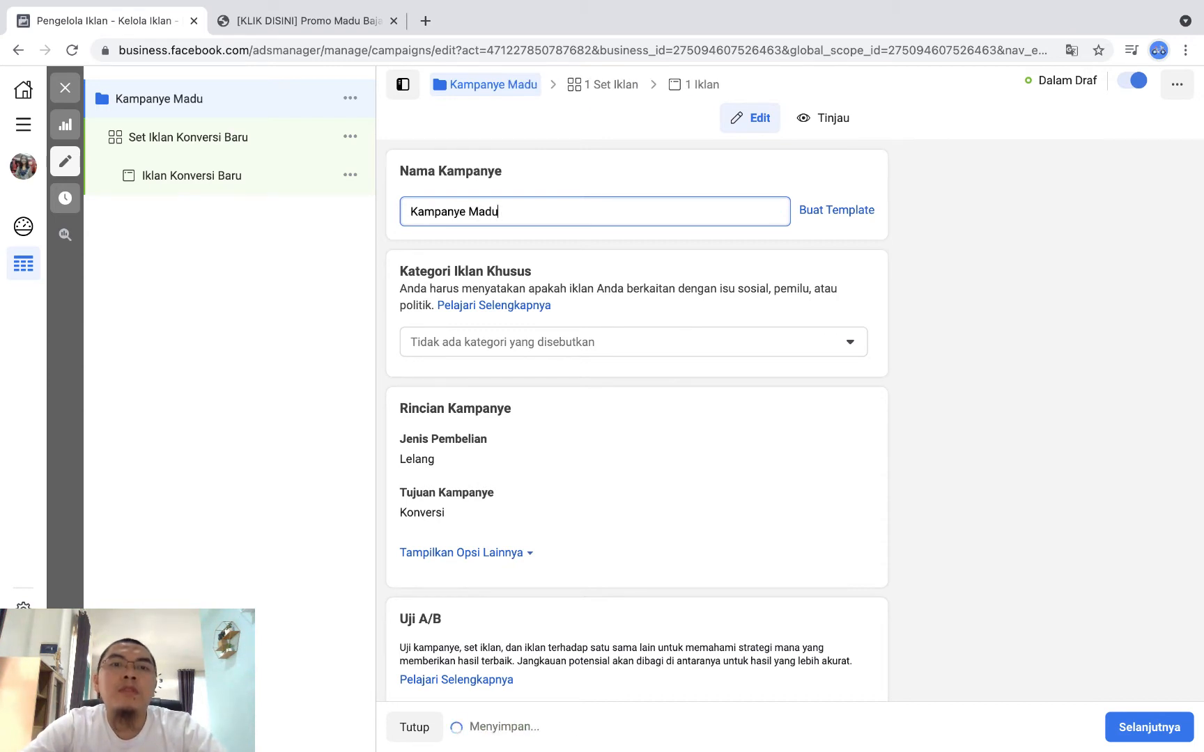
{"action": "left_click", "coordinate": [642, 241]}
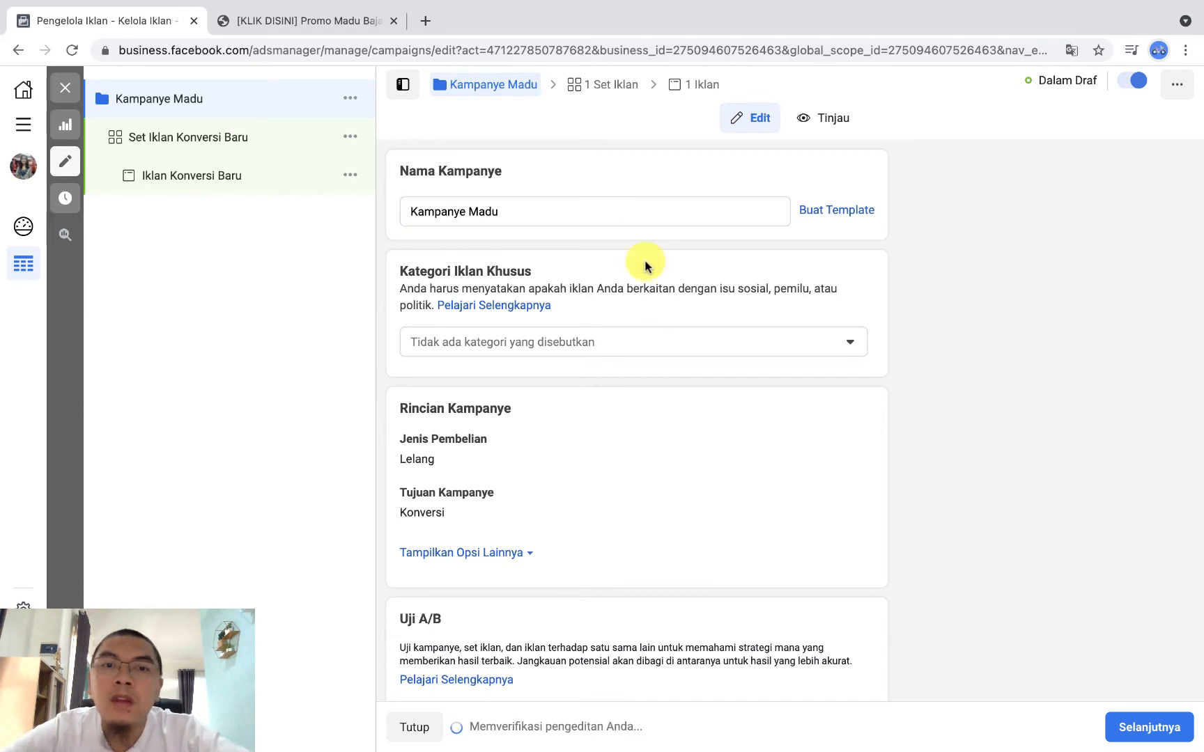
Step: Examine the campaign settings down to Pengoptimalan Anggaran Kampanye, then switch to the document with the Kampanye, Adset and Ads Creative diagram
{"action": "scroll", "coordinate": [647, 433], "scroll_direction": "down", "scroll_amount": 3}
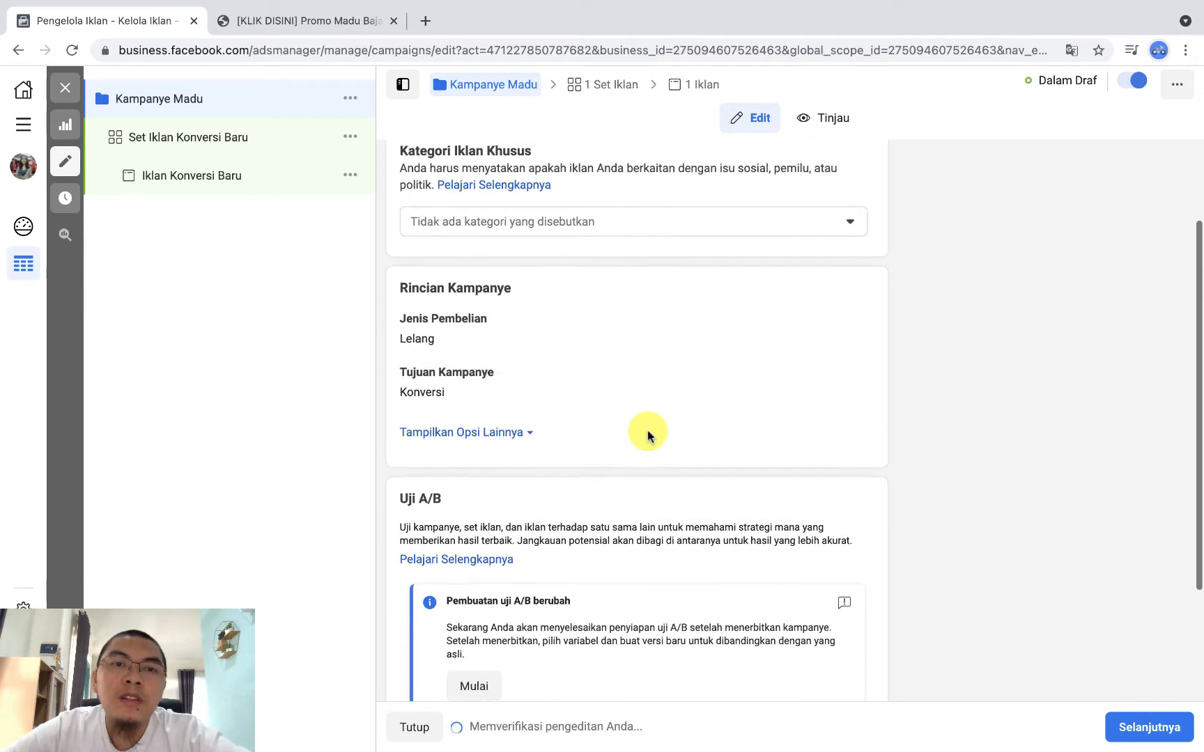
{"action": "scroll", "coordinate": [696, 193], "scroll_direction": "up", "scroll_amount": 3}
{"action": "scroll", "coordinate": [664, 496], "scroll_direction": "down", "scroll_amount": 1}
{"action": "scroll", "coordinate": [665, 500], "scroll_direction": "up", "scroll_amount": 1}
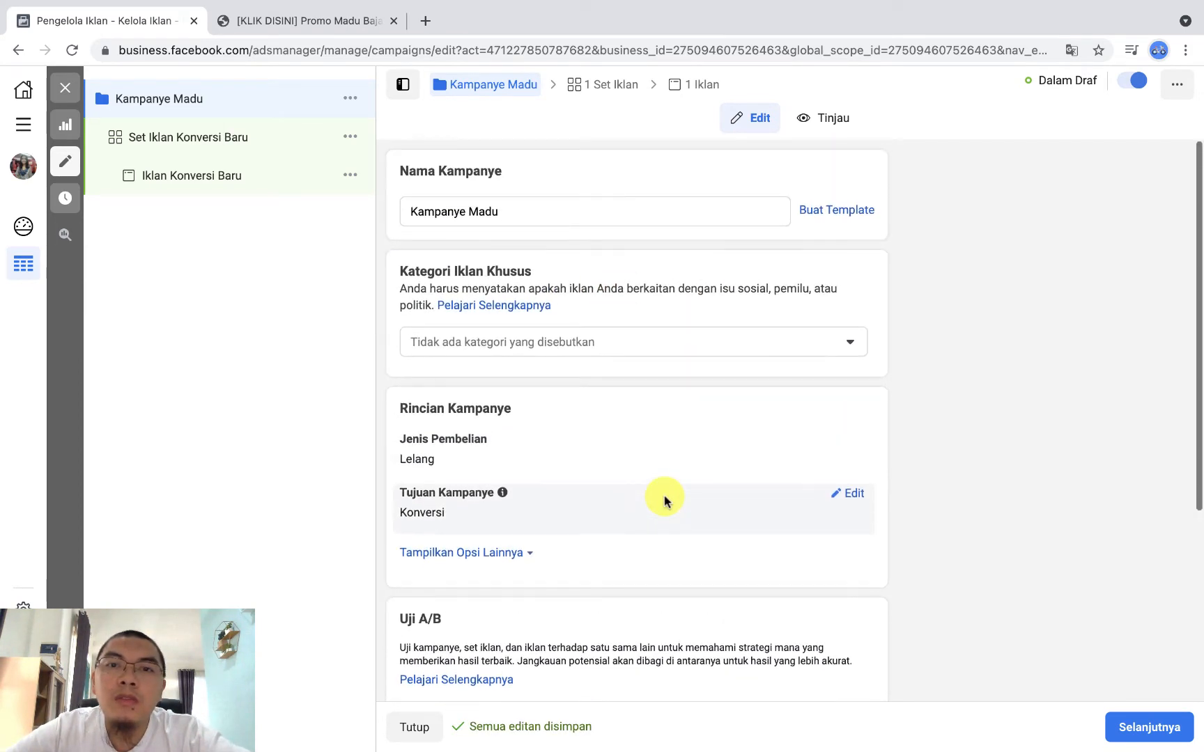
{"action": "scroll", "coordinate": [667, 446], "scroll_direction": "down", "scroll_amount": 3}
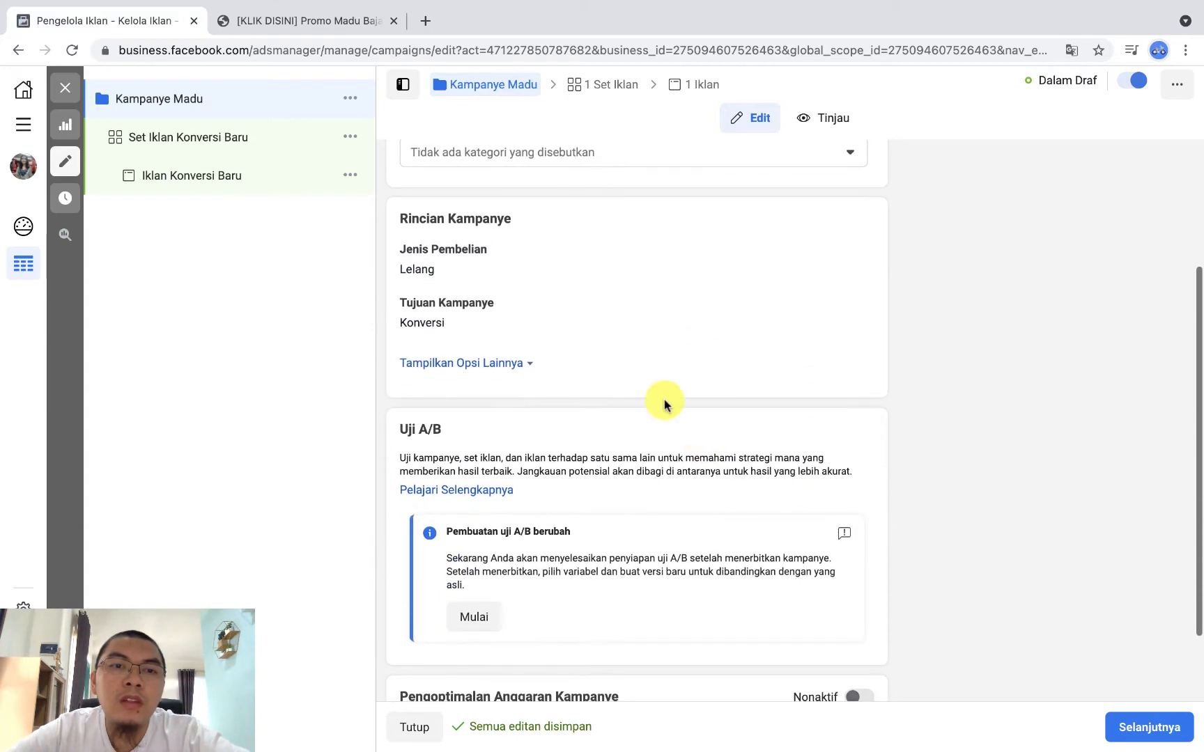
{"action": "scroll", "coordinate": [578, 363], "scroll_direction": "down", "scroll_amount": 2}
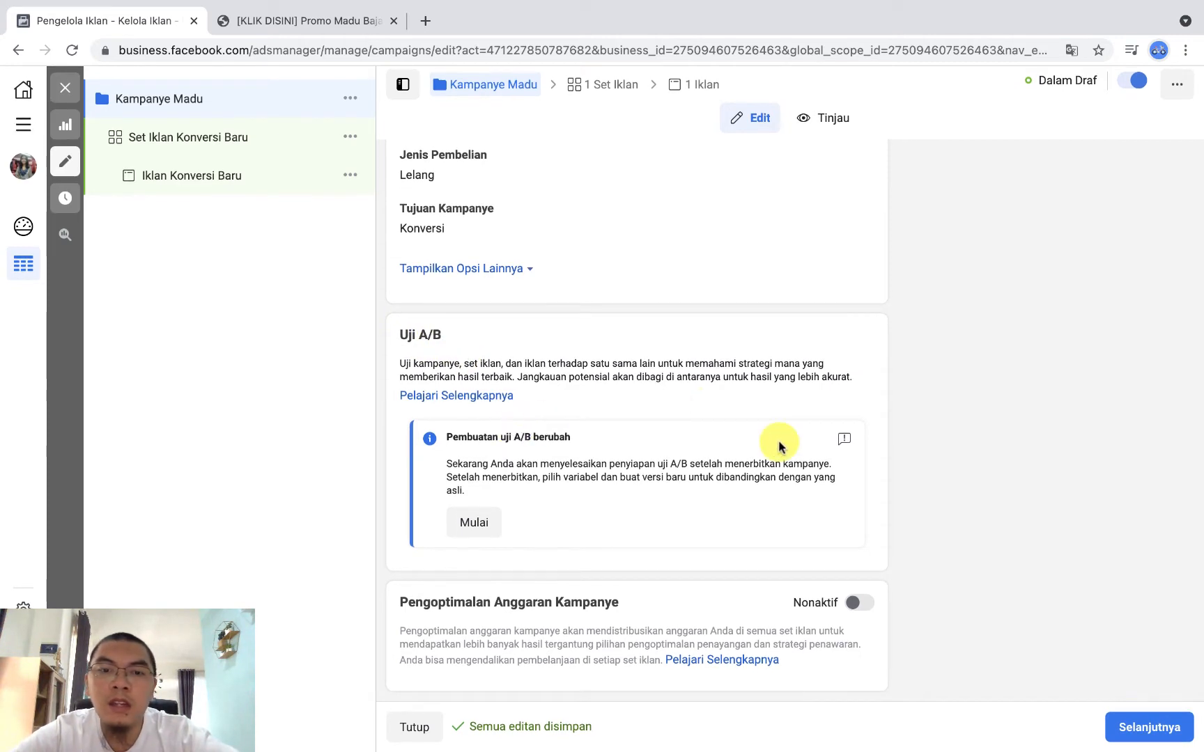
{"action": "scroll", "coordinate": [680, 632], "scroll_direction": "down", "scroll_amount": 1}
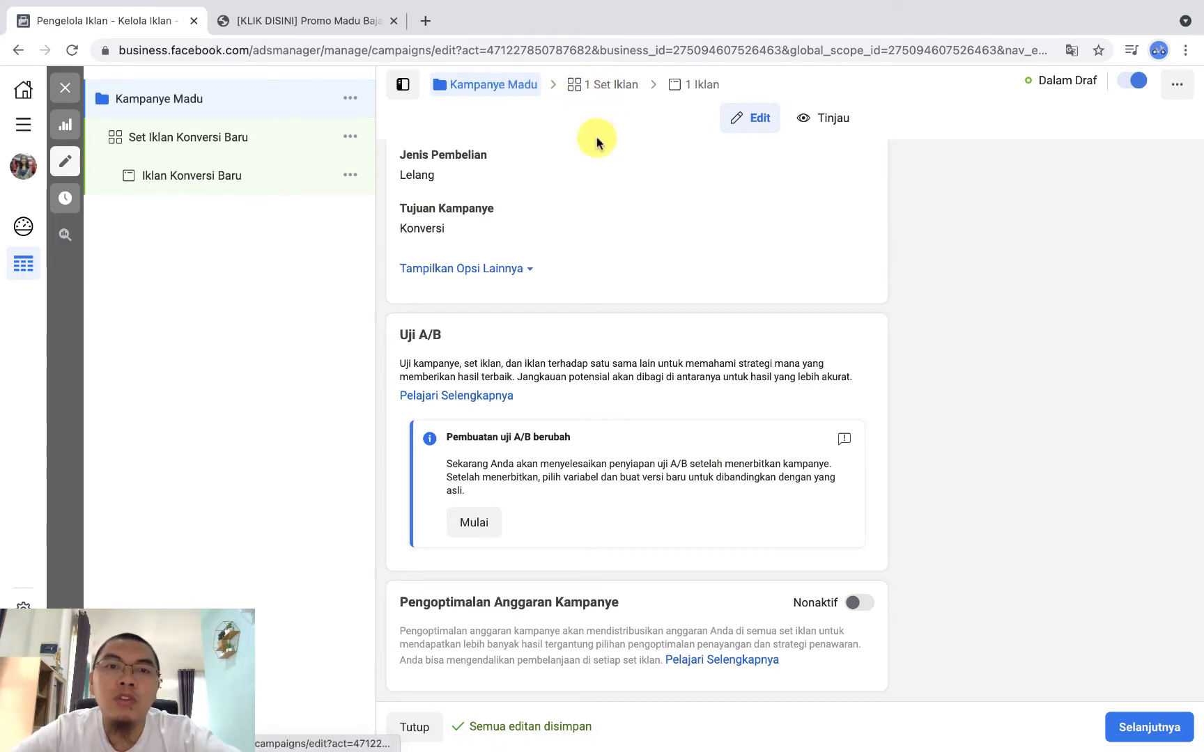
{"action": "key", "text": "ctrl+Left"}
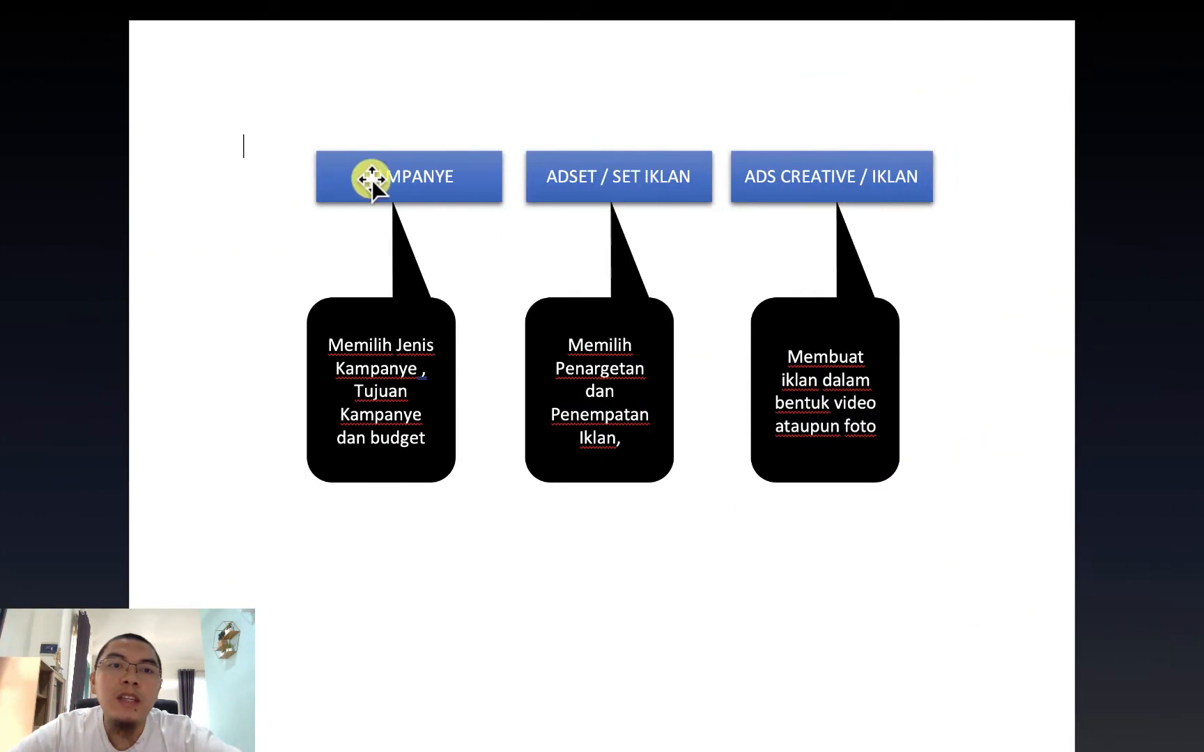
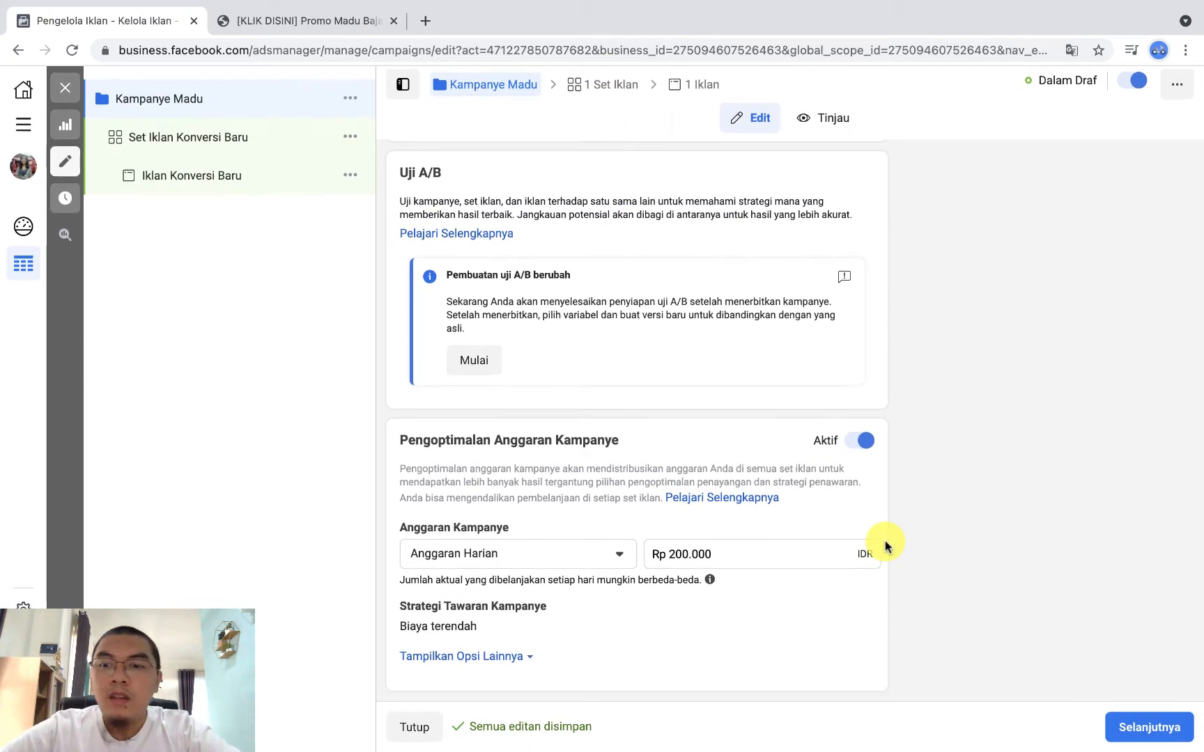
Step: Review the Uji A/B and campaign budget settings of Kampanye Madu, then continue to its ad set
{"action": "scroll", "coordinate": [752, 499], "scroll_direction": "up", "scroll_amount": 3}
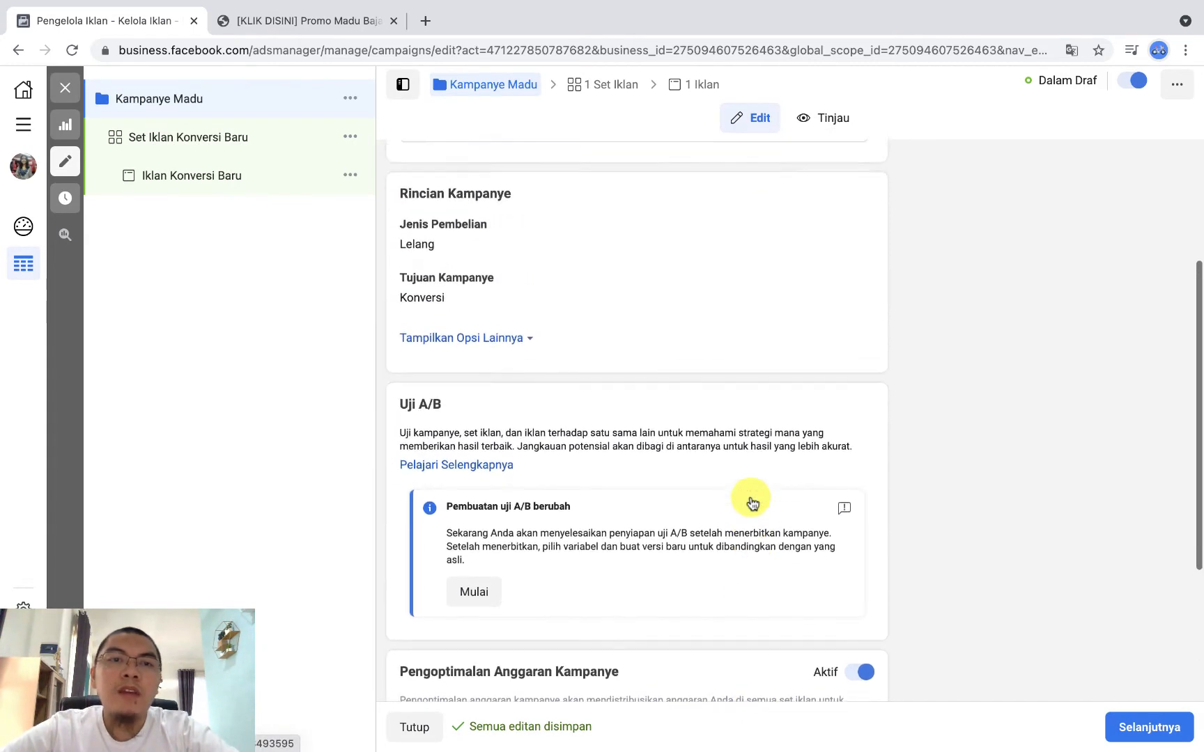
{"action": "scroll", "coordinate": [751, 496], "scroll_direction": "up", "scroll_amount": 3}
{"action": "scroll", "coordinate": [752, 500], "scroll_direction": "down", "scroll_amount": 6}
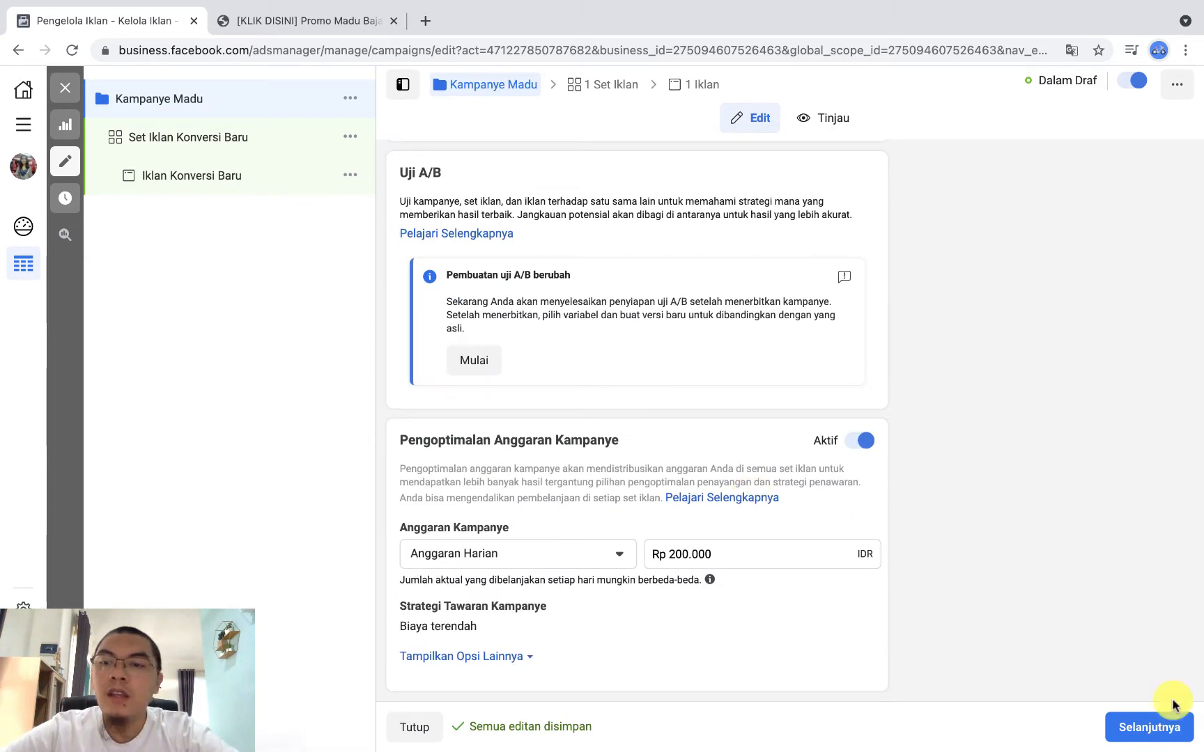
{"action": "left_click", "coordinate": [1158, 727]}
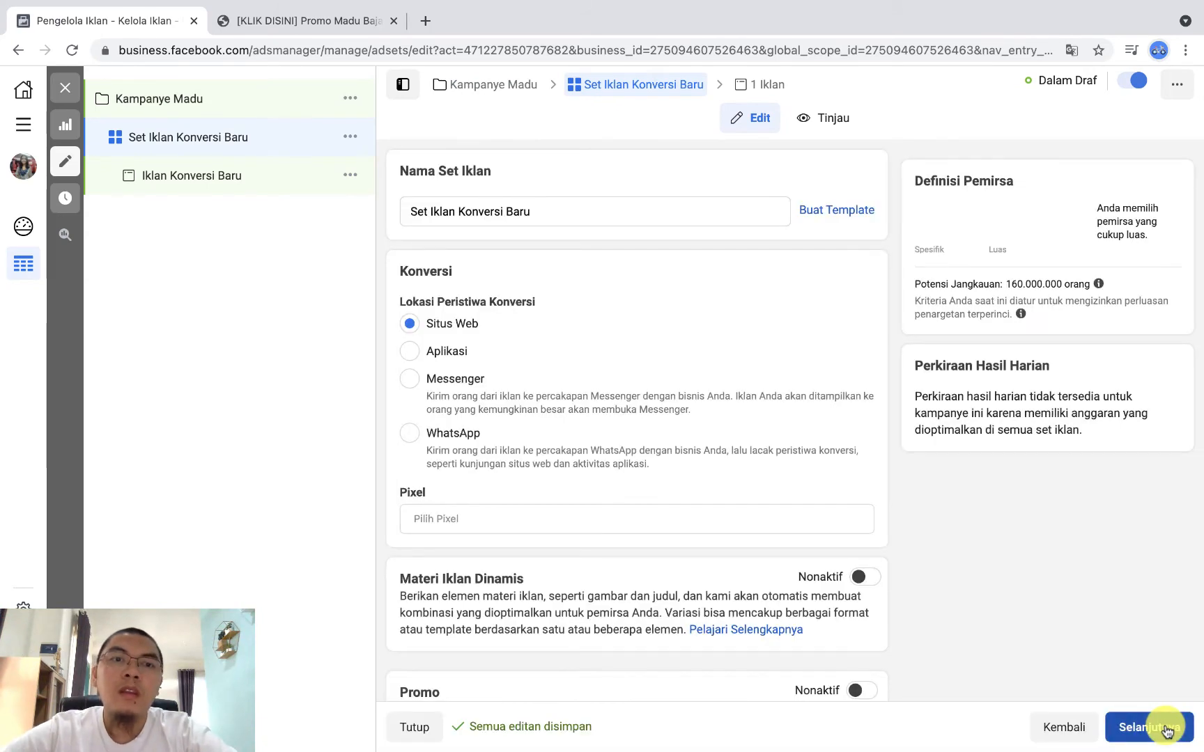
Step: Rename the ad set as Set Iklan Madu
{"action": "left_click", "coordinate": [547, 210]}
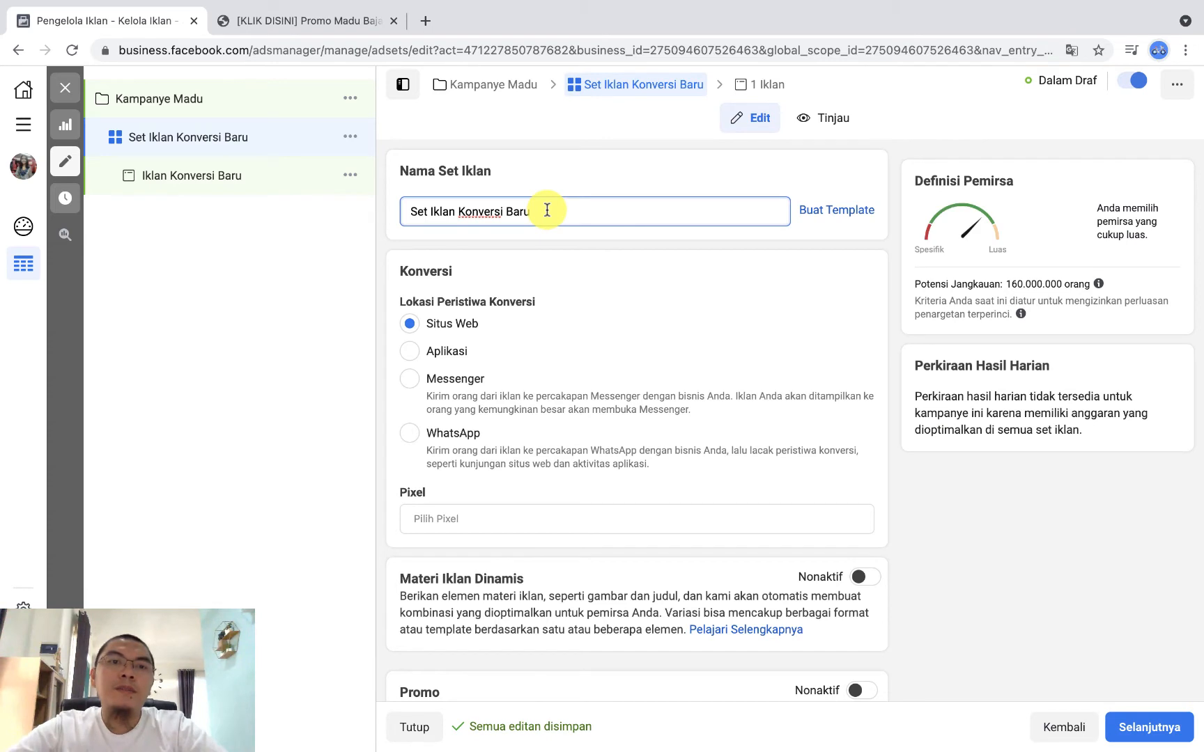
{"action": "key", "text": "super+a"}
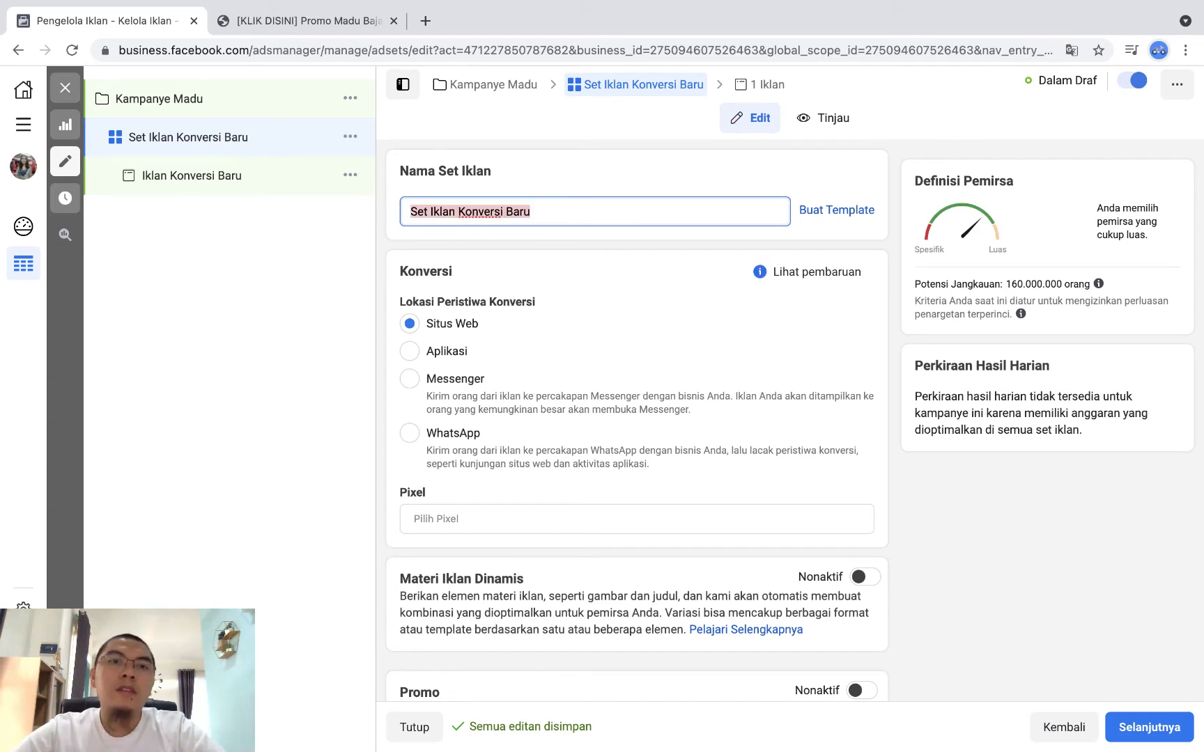
{"action": "type", "text": "Set "}
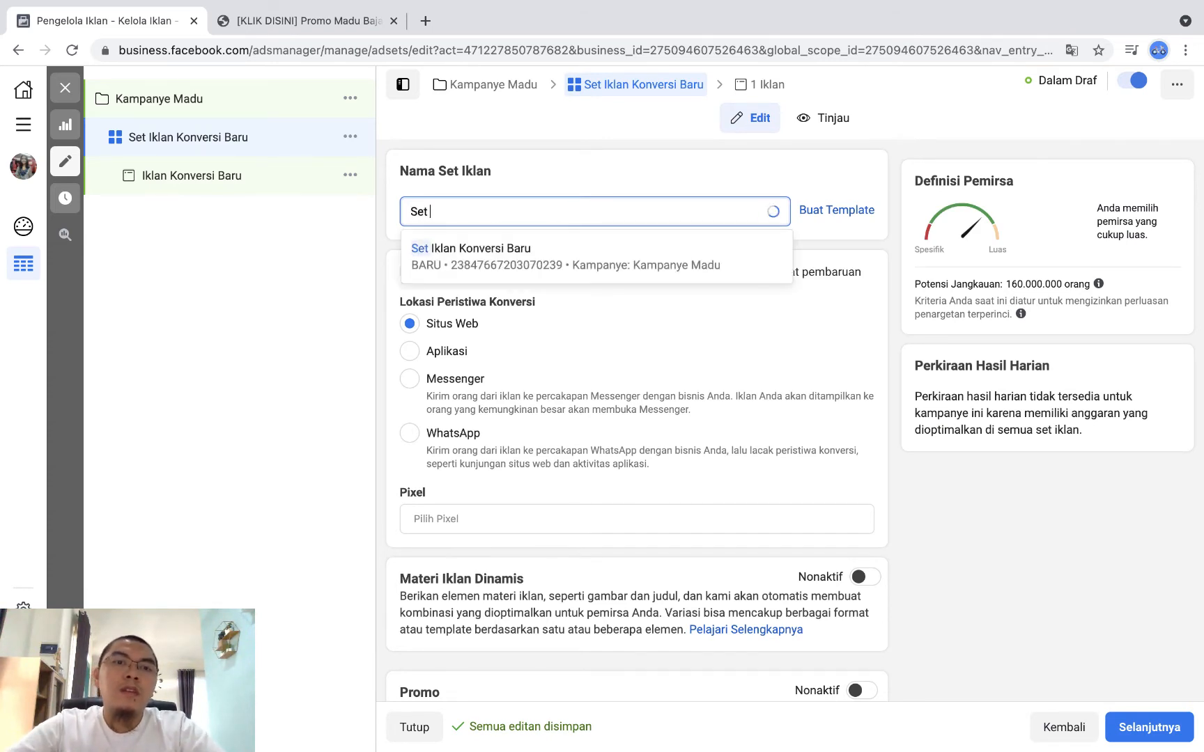
{"action": "type", "text": "Iklan Madu"}
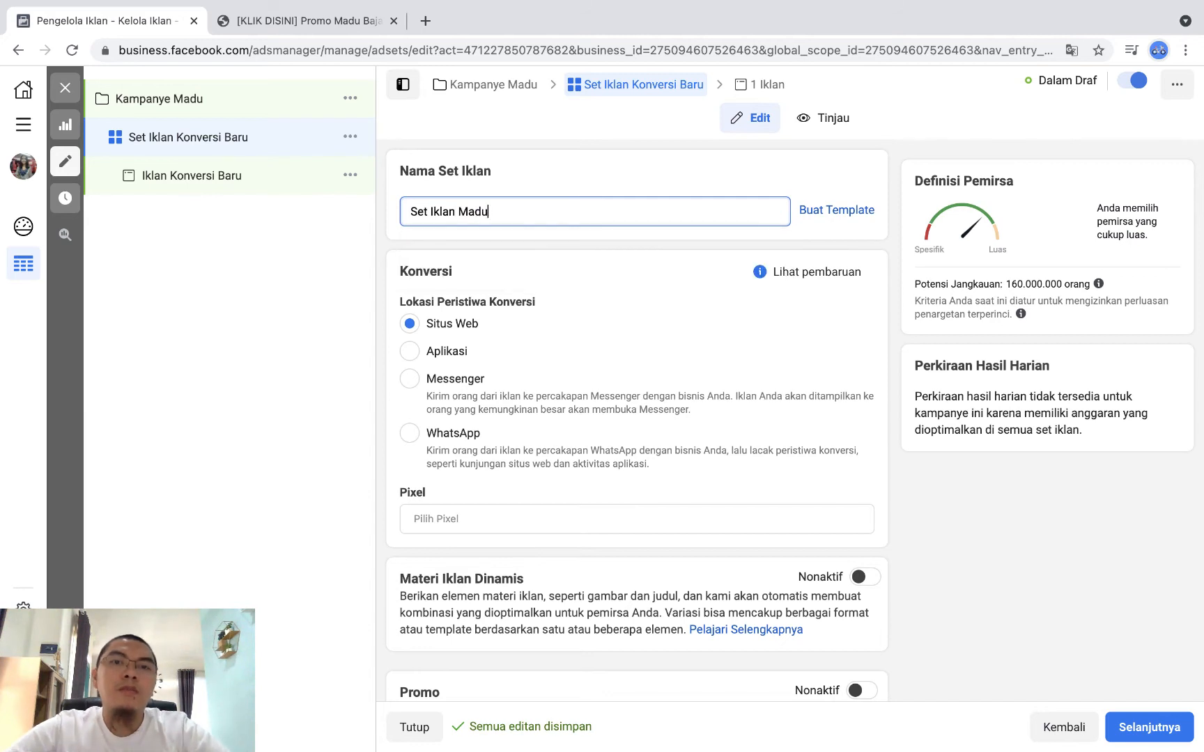
{"action": "left_click", "coordinate": [613, 241]}
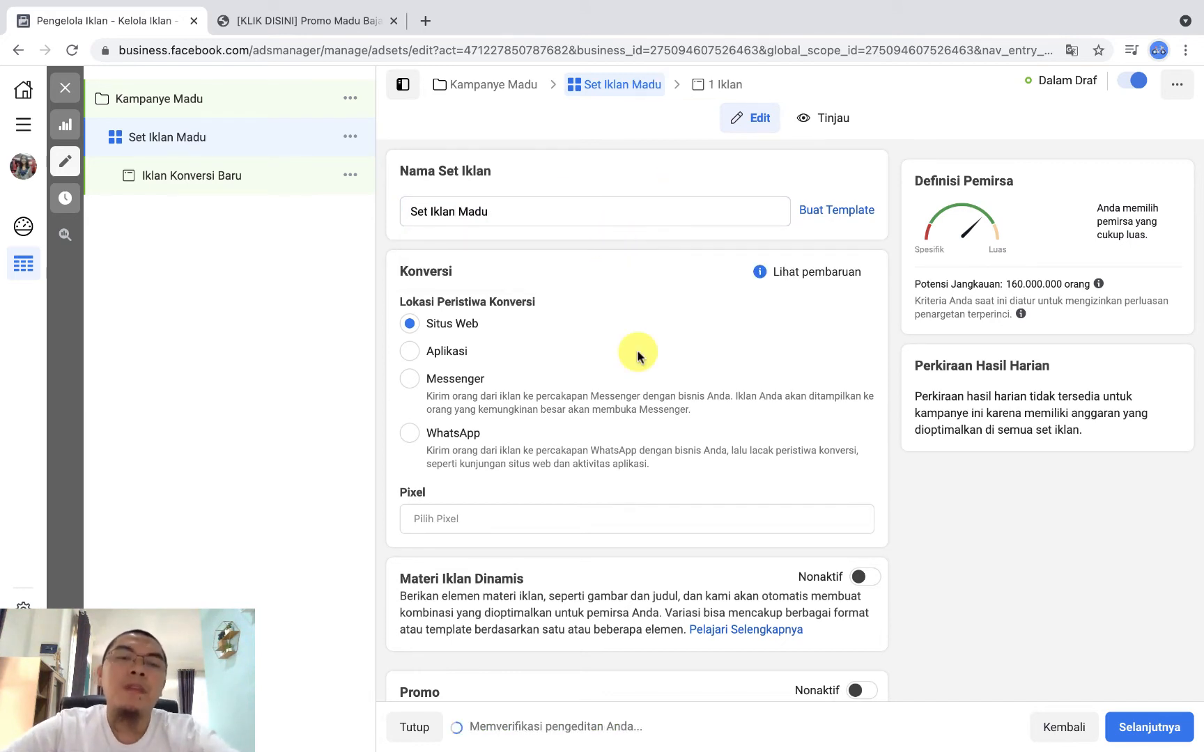
Step: Assign Pixel Madu as the ad set's conversion pixel and choose the add-to-cart conversion event
{"action": "scroll", "coordinate": [637, 352], "scroll_direction": "down", "scroll_amount": 2}
{"action": "scroll", "coordinate": [637, 344], "scroll_direction": "up", "scroll_amount": 1}
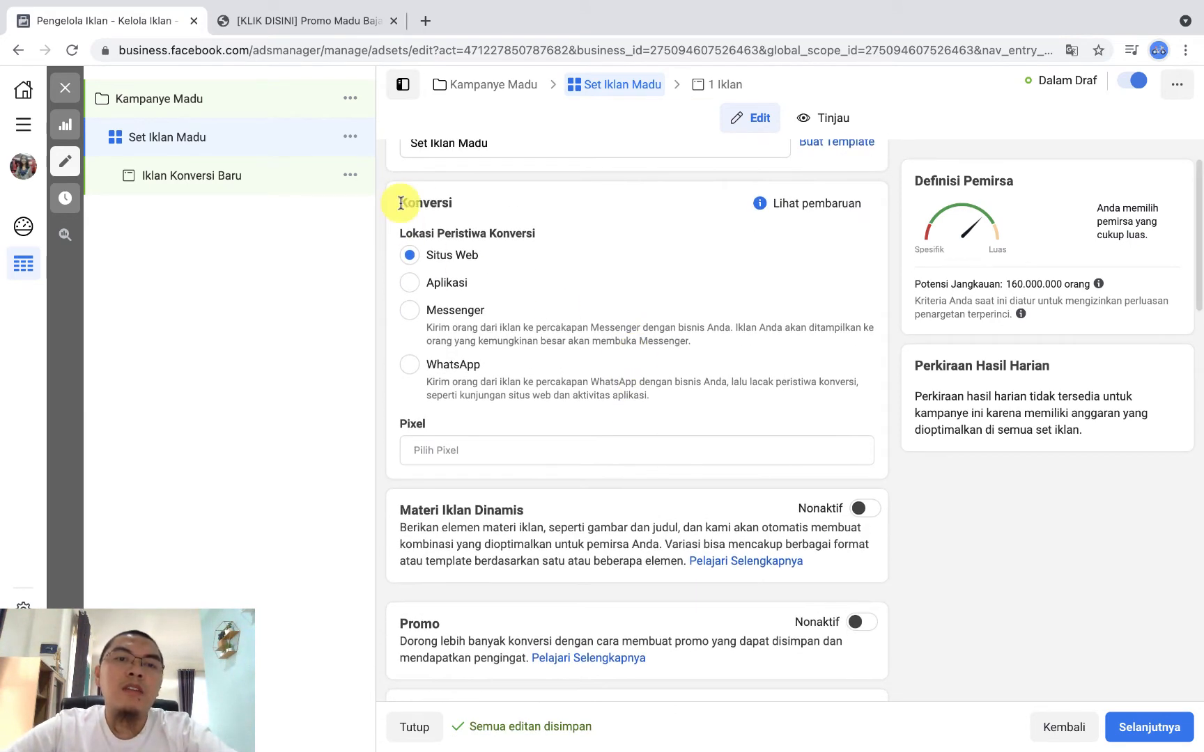
{"action": "scroll", "coordinate": [471, 265], "scroll_direction": "down", "scroll_amount": 3}
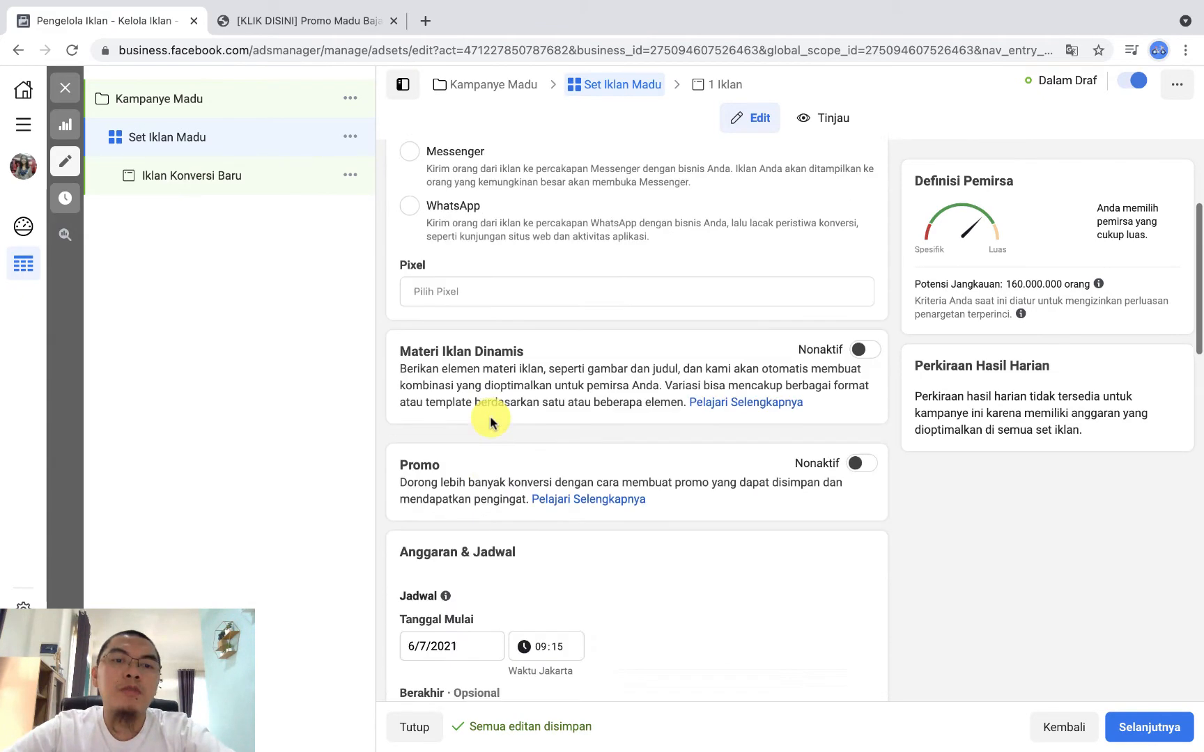
{"action": "left_click", "coordinate": [479, 244]}
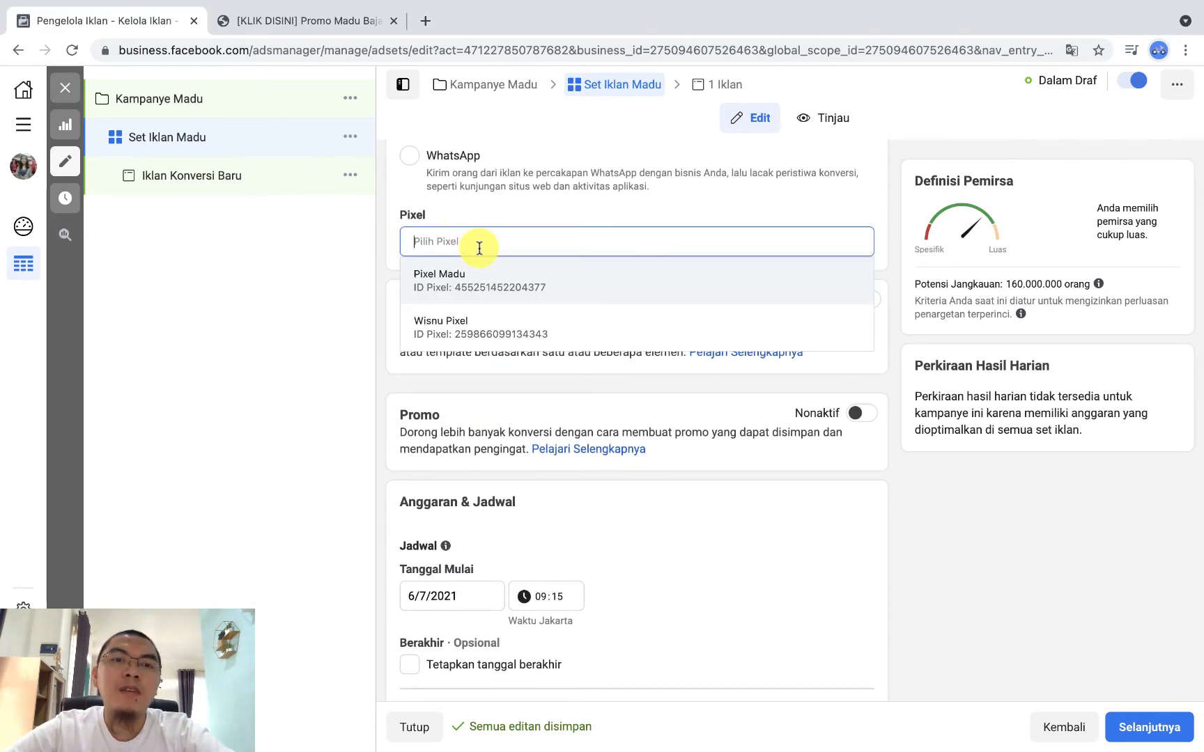
{"action": "left_click", "coordinate": [491, 281]}
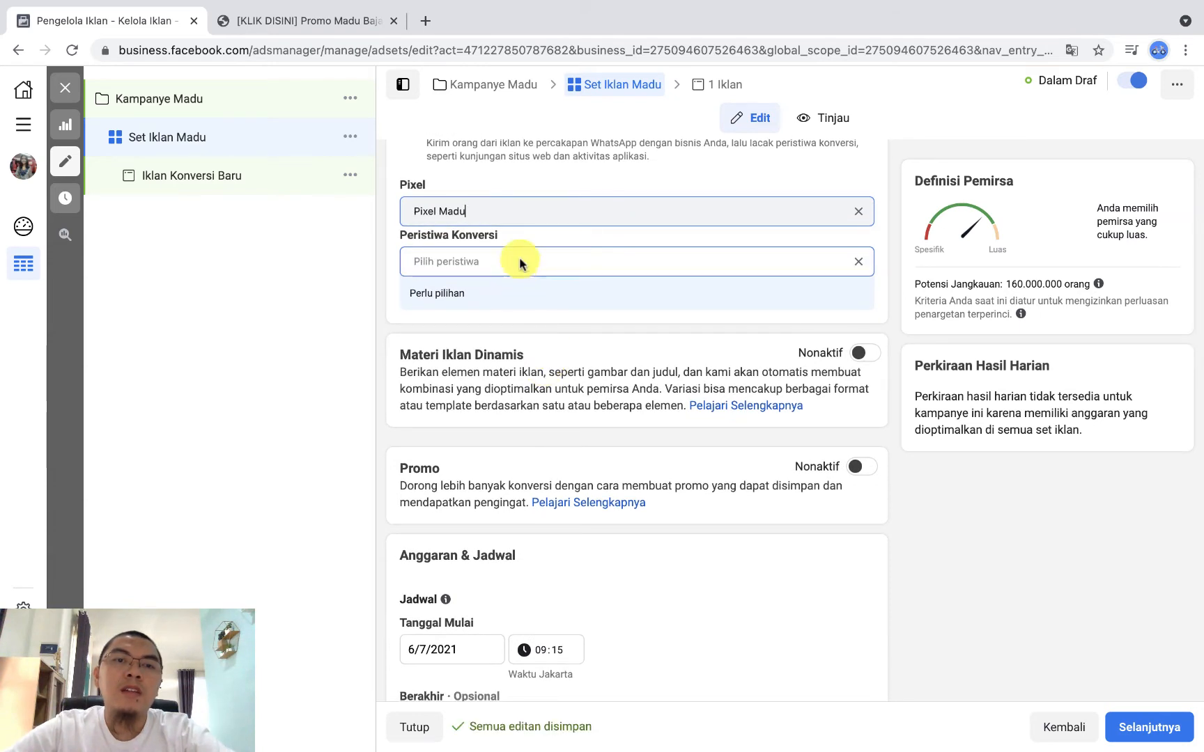
{"action": "left_click", "coordinate": [648, 265]}
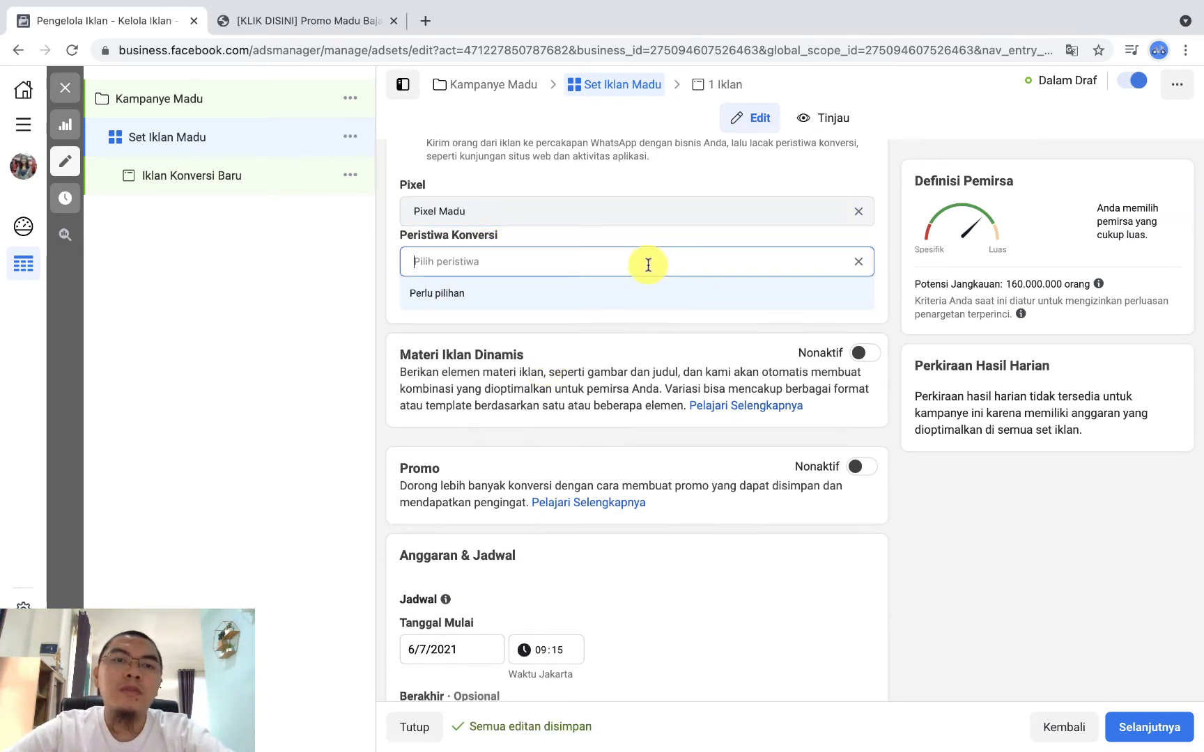
{"action": "left_click", "coordinate": [541, 320]}
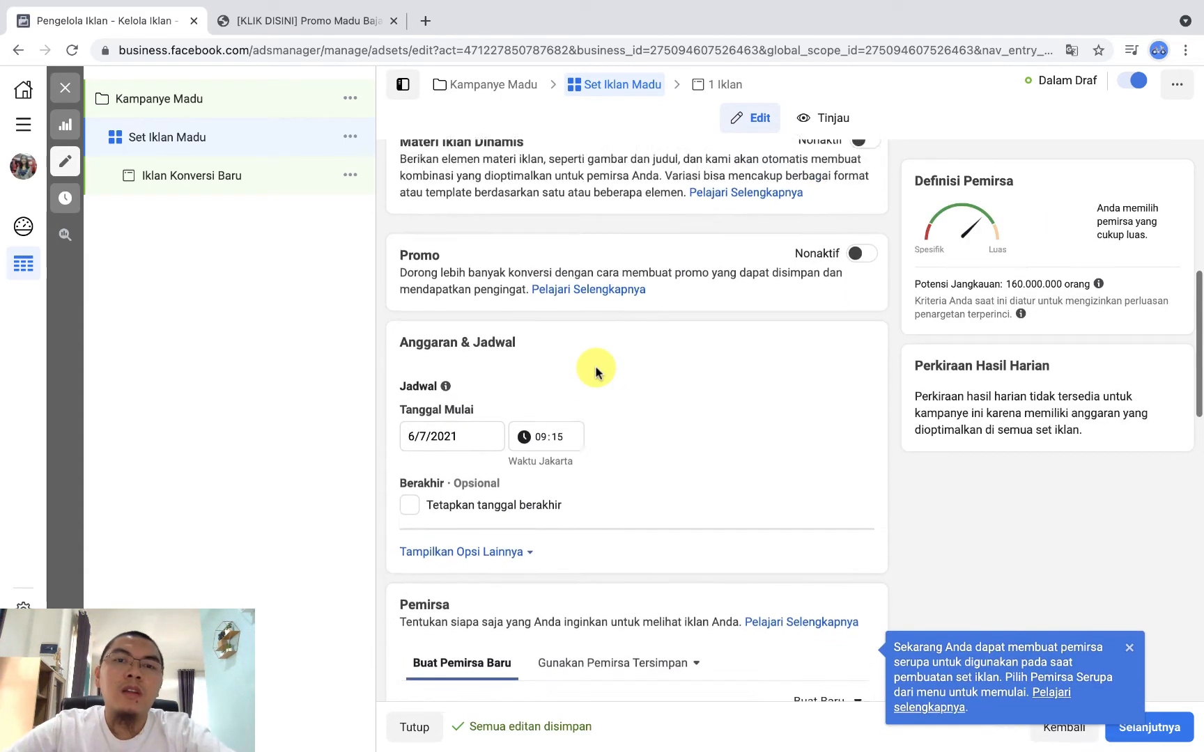
Step: Examine the ad set's schedule options: the start date calendar, the optional end date and the Jadwal explanation
{"action": "scroll", "coordinate": [596, 373], "scroll_direction": "down", "scroll_amount": 3}
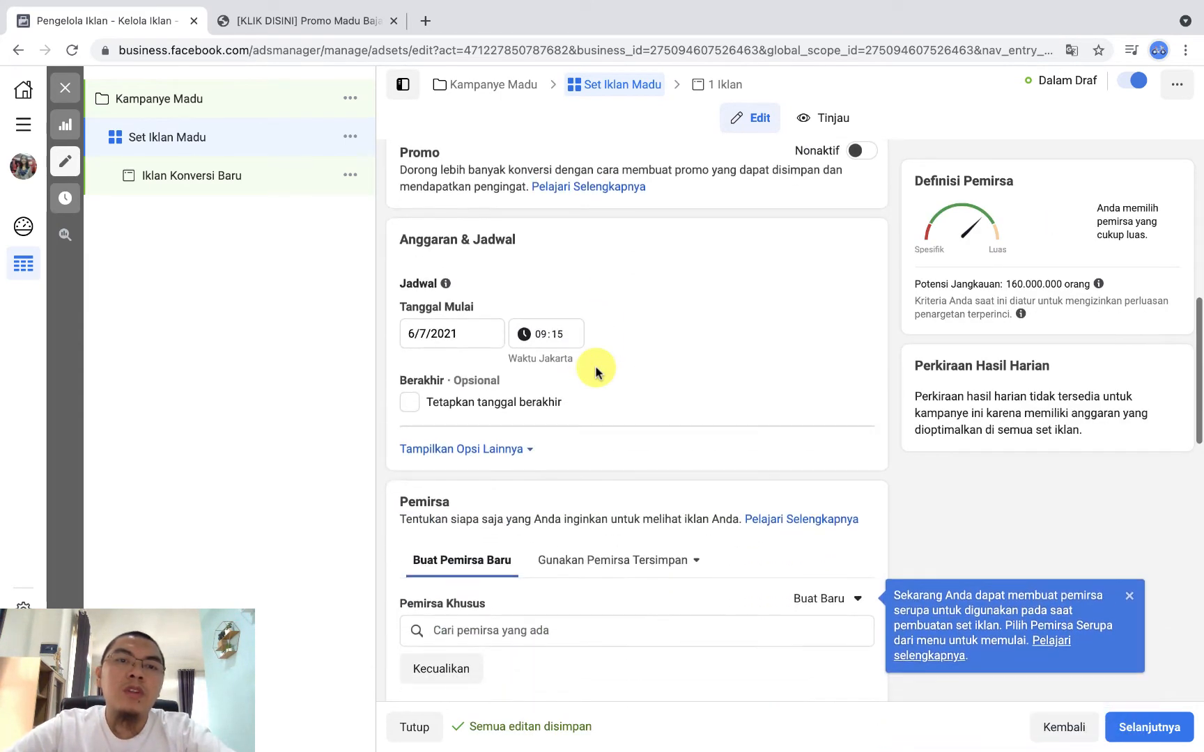
{"action": "scroll", "coordinate": [595, 372], "scroll_direction": "down", "scroll_amount": 1}
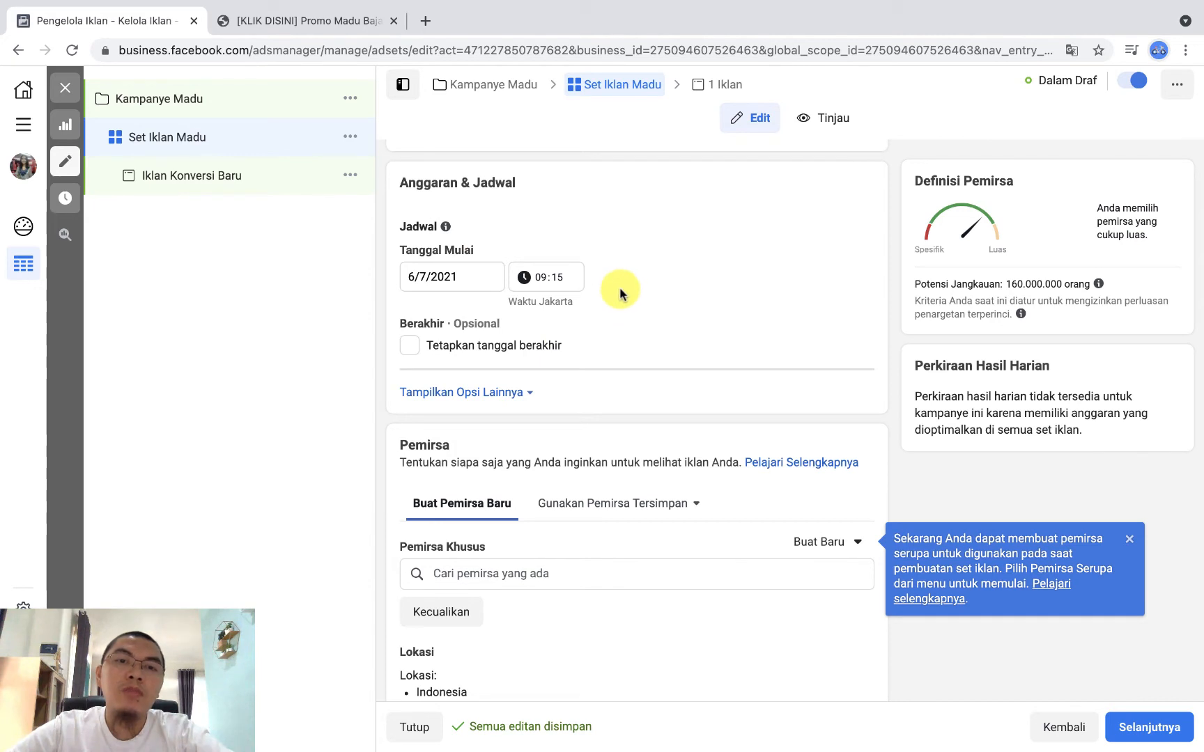
{"action": "left_click", "coordinate": [422, 277]}
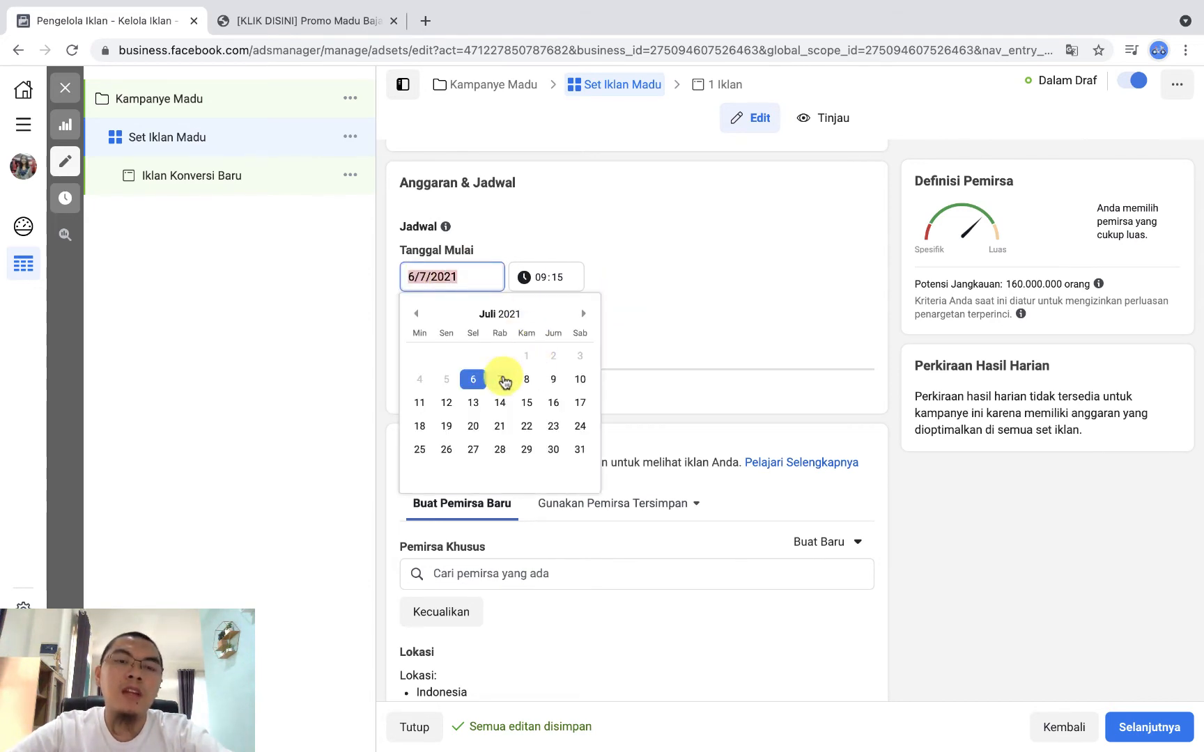
{"action": "left_click", "coordinate": [819, 295]}
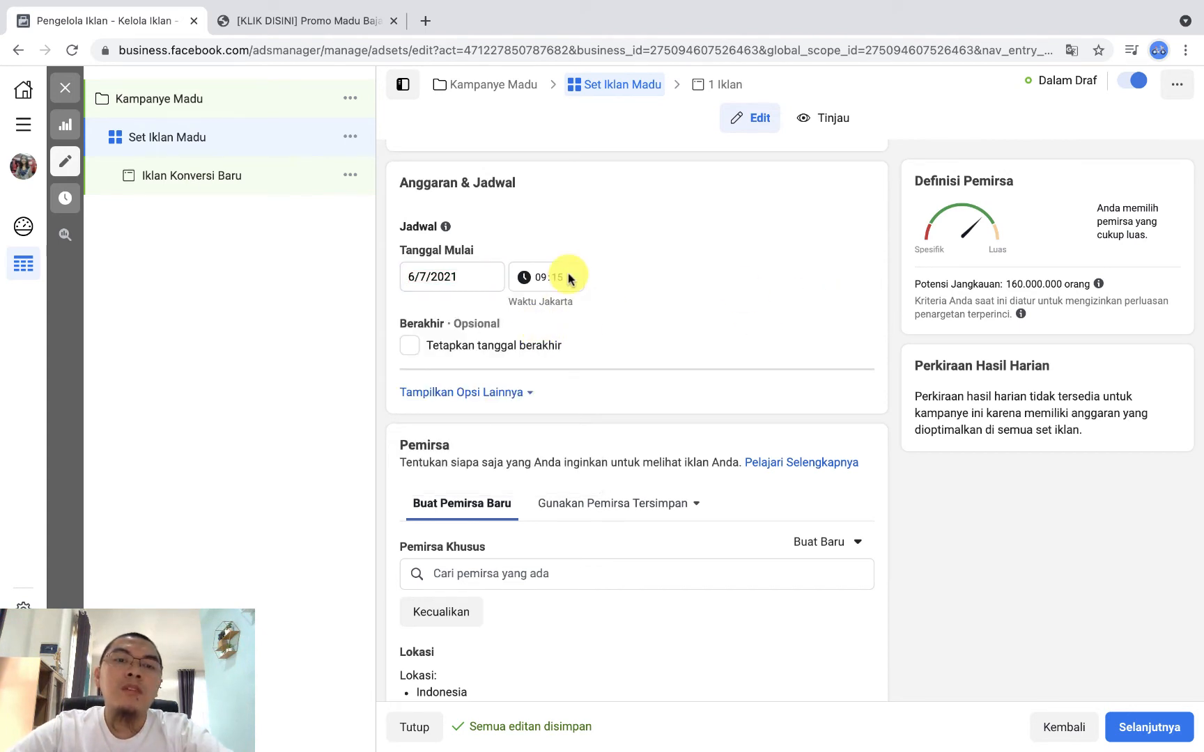
{"action": "scroll", "coordinate": [624, 332], "scroll_direction": "down", "scroll_amount": 2}
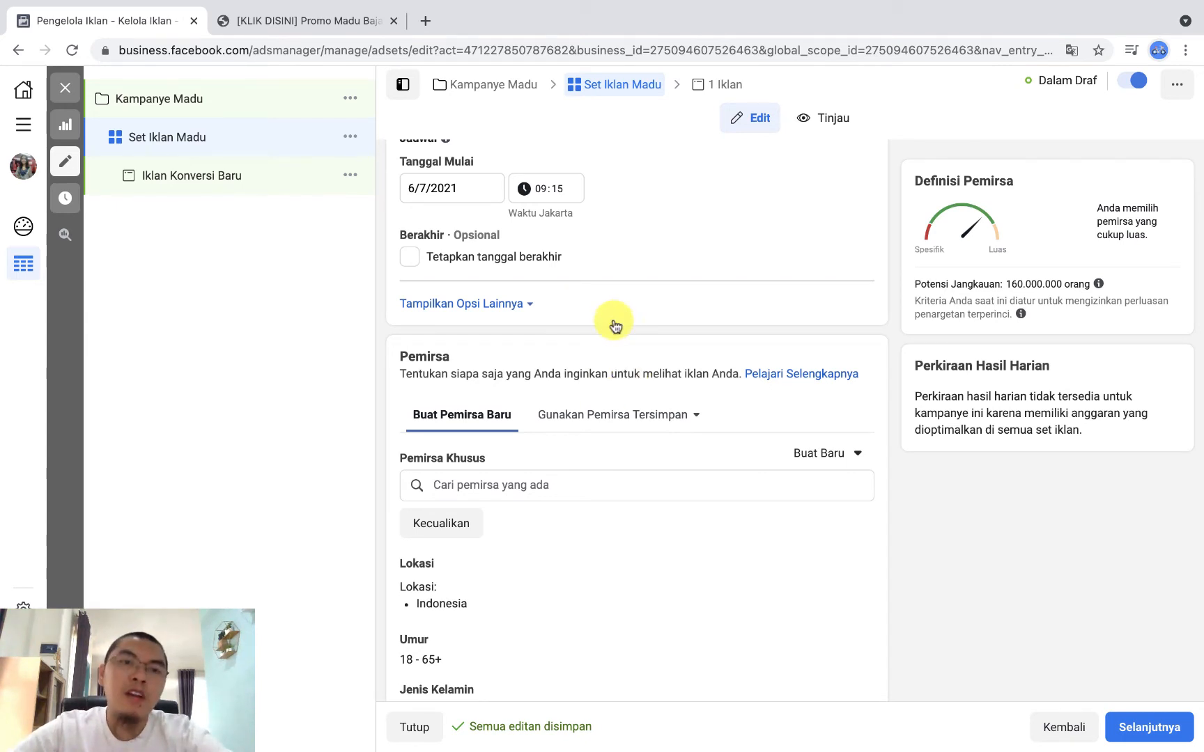
{"action": "left_click", "coordinate": [411, 258]}
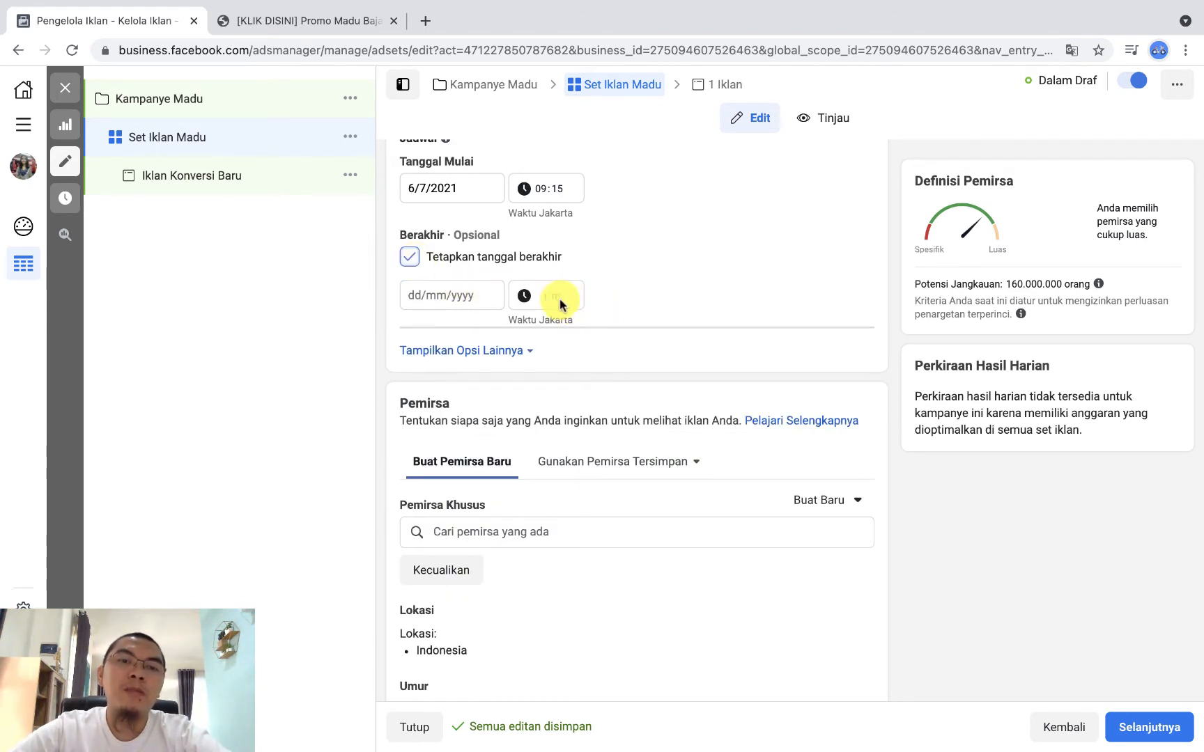
{"action": "left_click", "coordinate": [411, 258]}
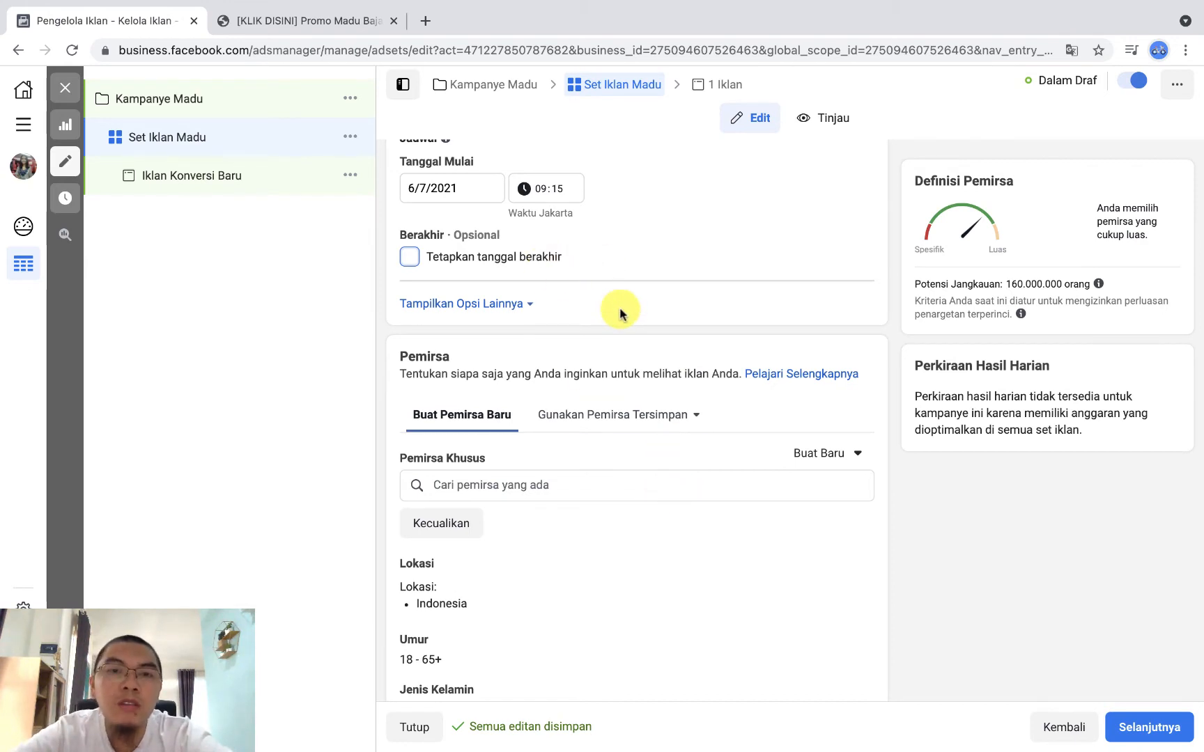
{"action": "scroll", "coordinate": [620, 313], "scroll_direction": "up", "scroll_amount": 3}
{"action": "mouse_move", "coordinate": [445, 234]}
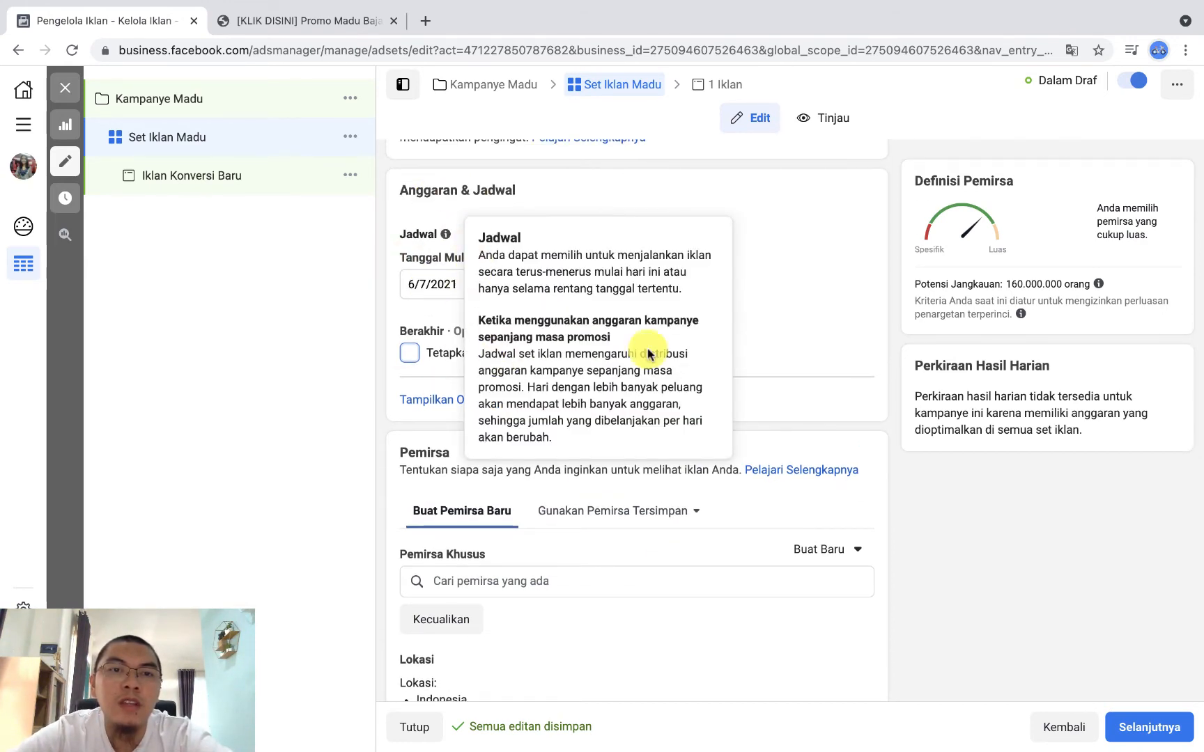
{"action": "scroll", "coordinate": [808, 401], "scroll_direction": "down", "scroll_amount": 4}
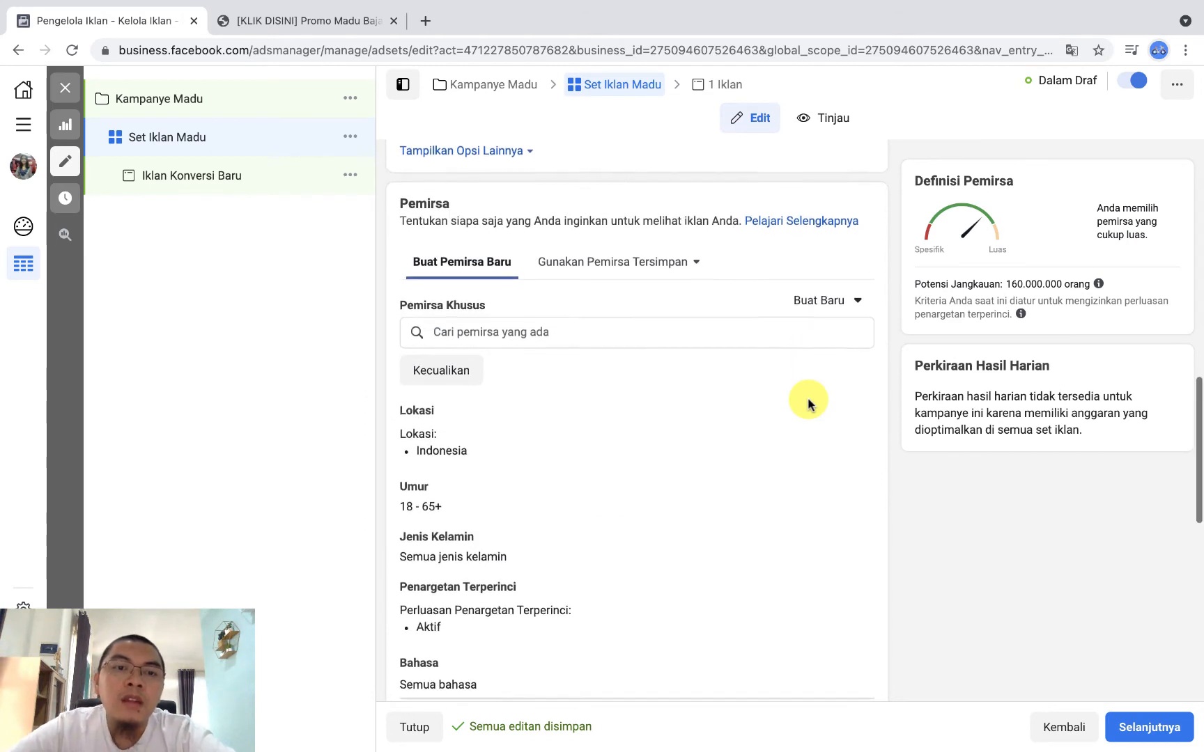
Step: Open the audience's Lokasi setting for editing and keep location entries set to Termasuk
{"action": "scroll", "coordinate": [808, 401], "scroll_direction": "down", "scroll_amount": 2}
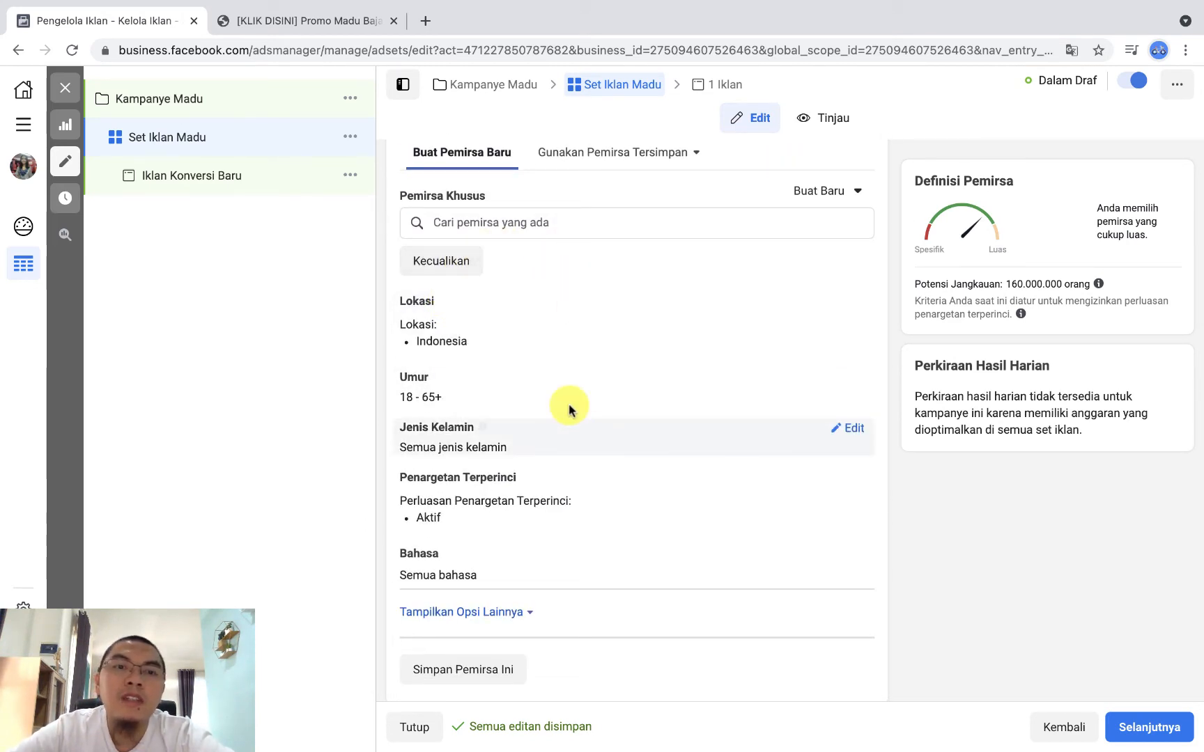
{"action": "left_click", "coordinate": [856, 306]}
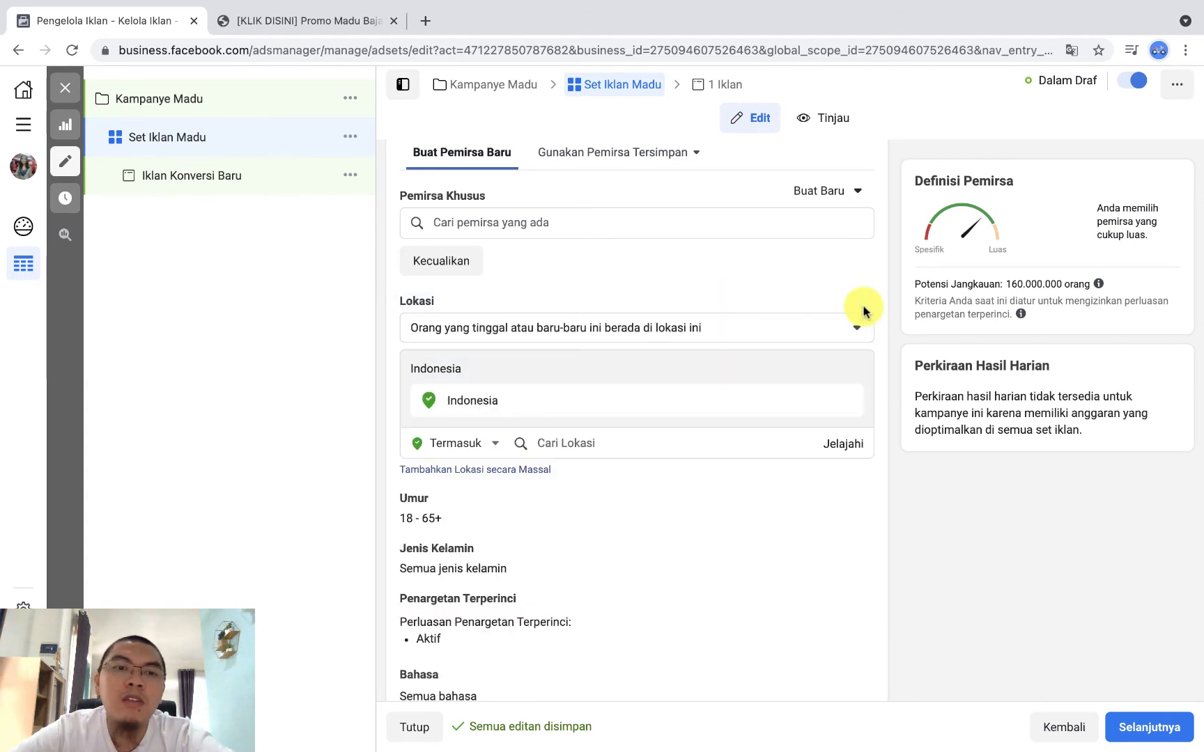
{"action": "scroll", "coordinate": [559, 379], "scroll_direction": "down", "scroll_amount": 2}
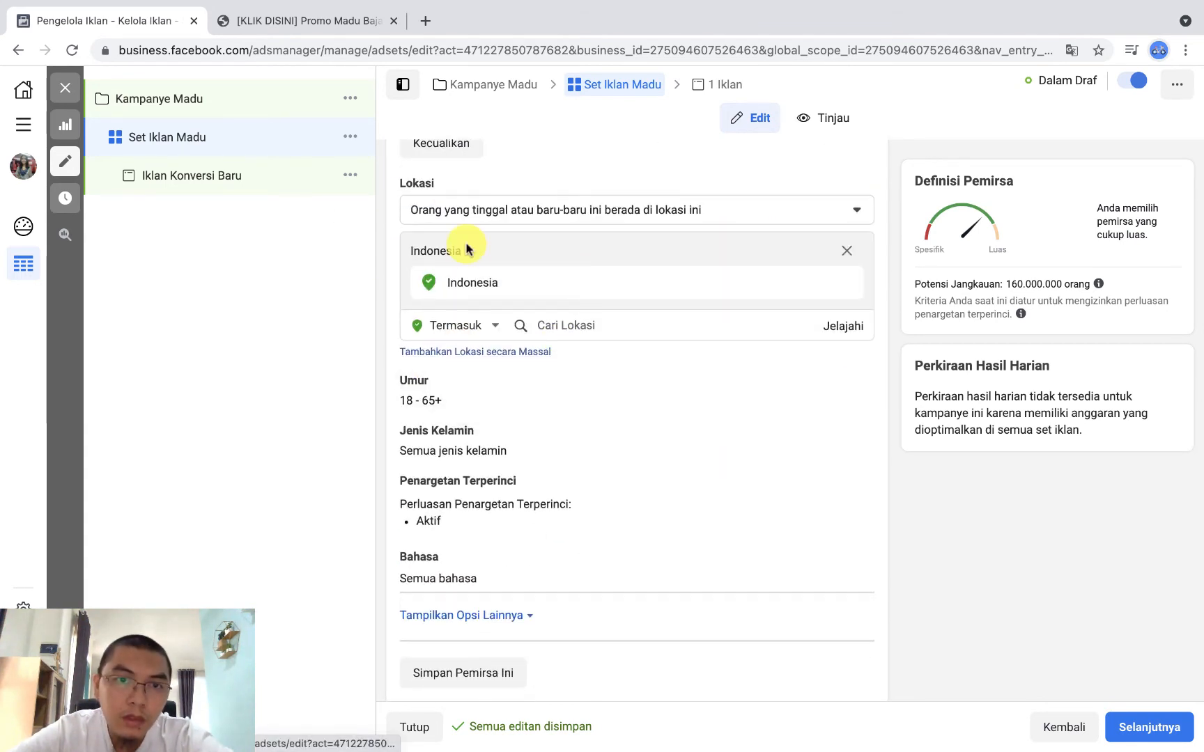
{"action": "left_click", "coordinate": [491, 330]}
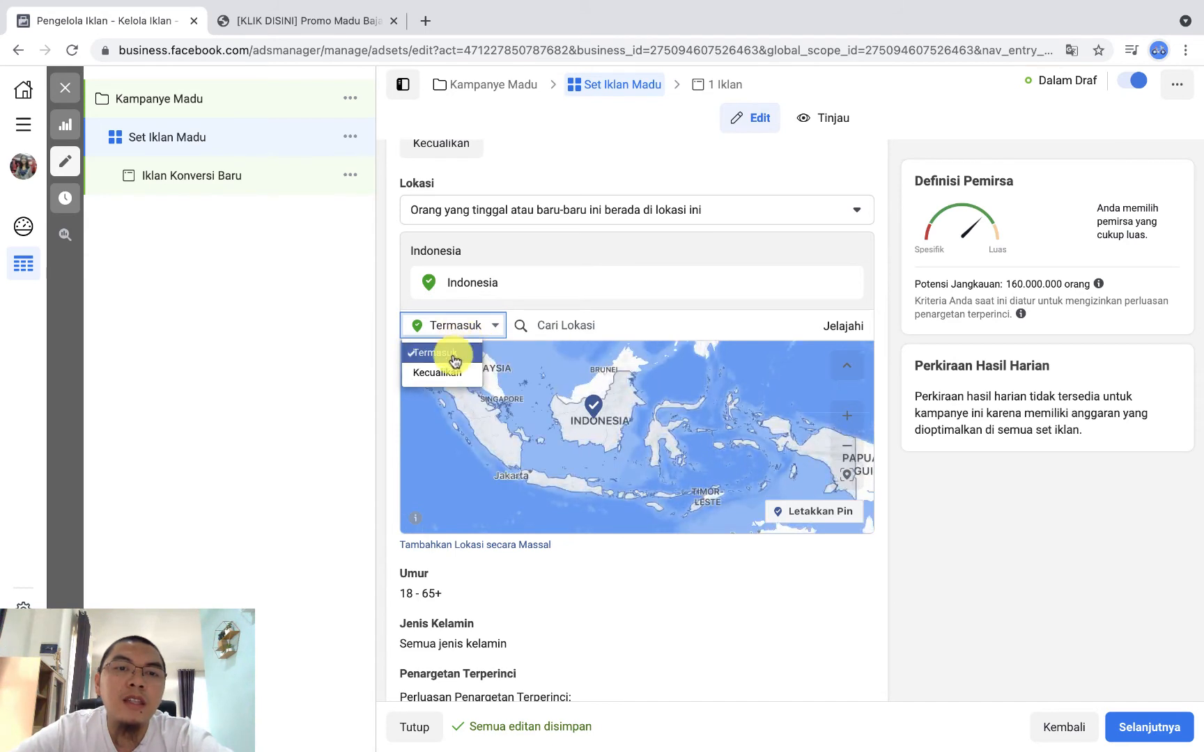
{"action": "left_click", "coordinate": [456, 353]}
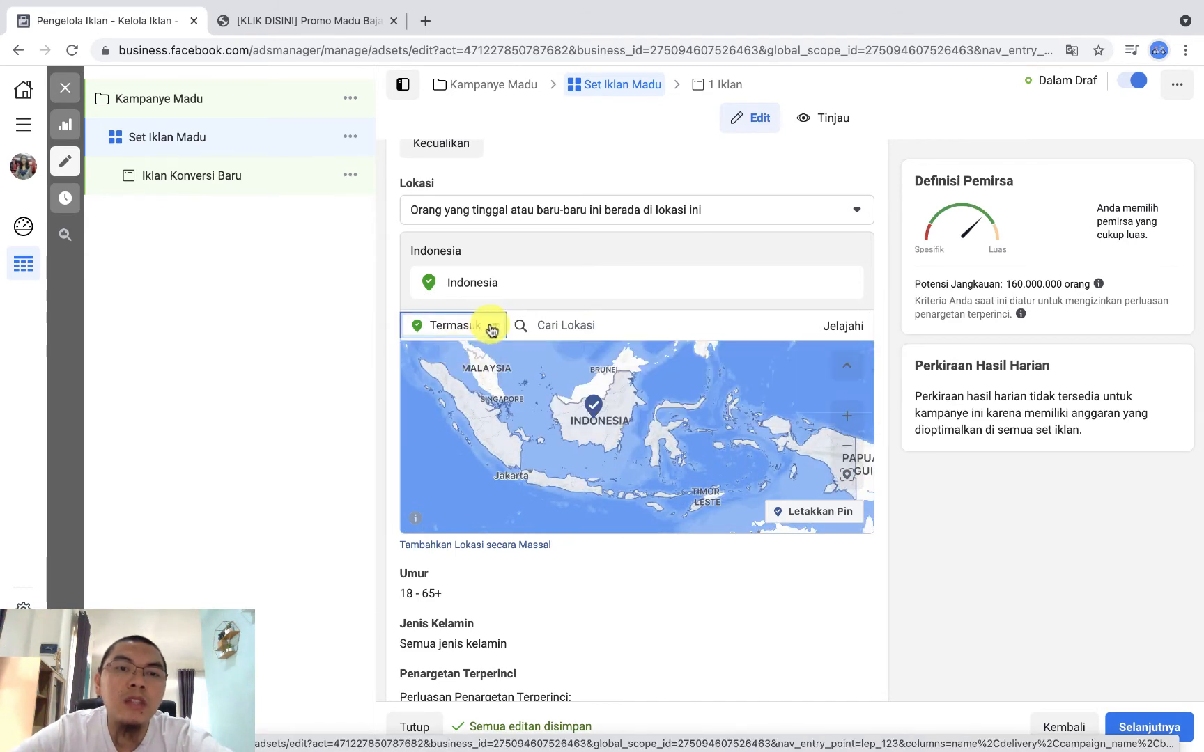
Step: Try targeting the province Jakarta, Indonesia, then set the included audience location back to the country Indonesia
{"action": "left_click", "coordinate": [573, 324]}
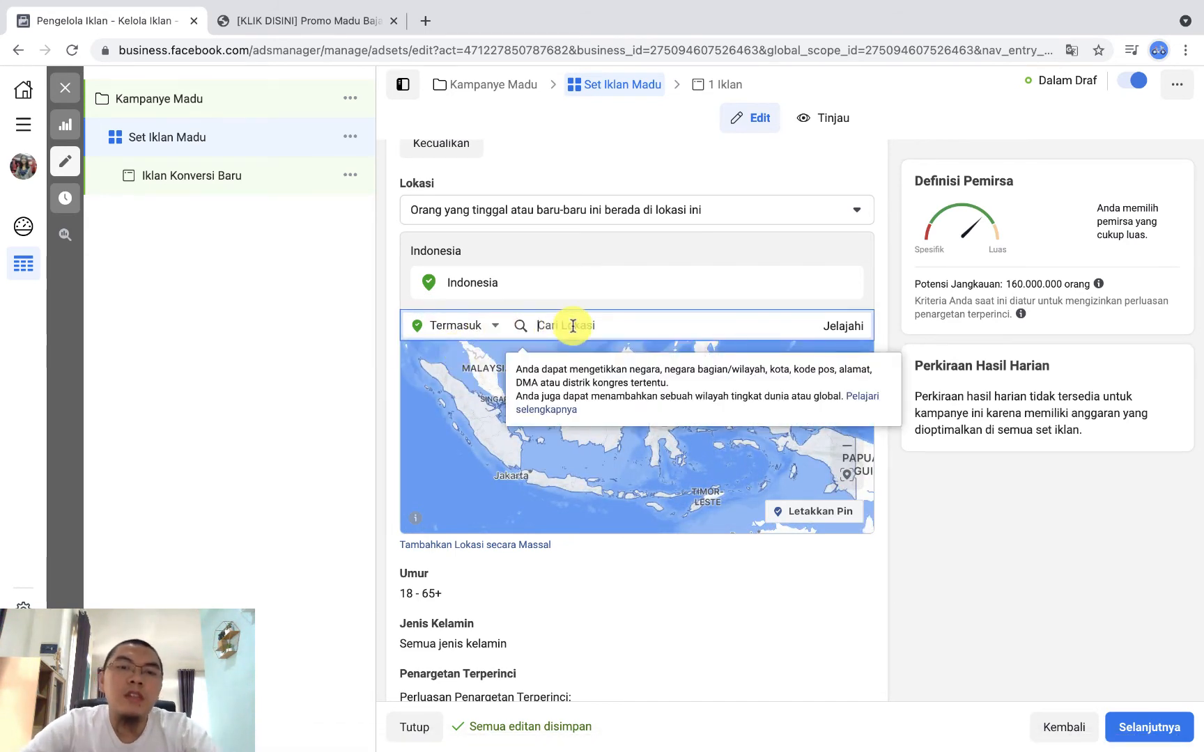
{"action": "type", "text": "jakarta"}
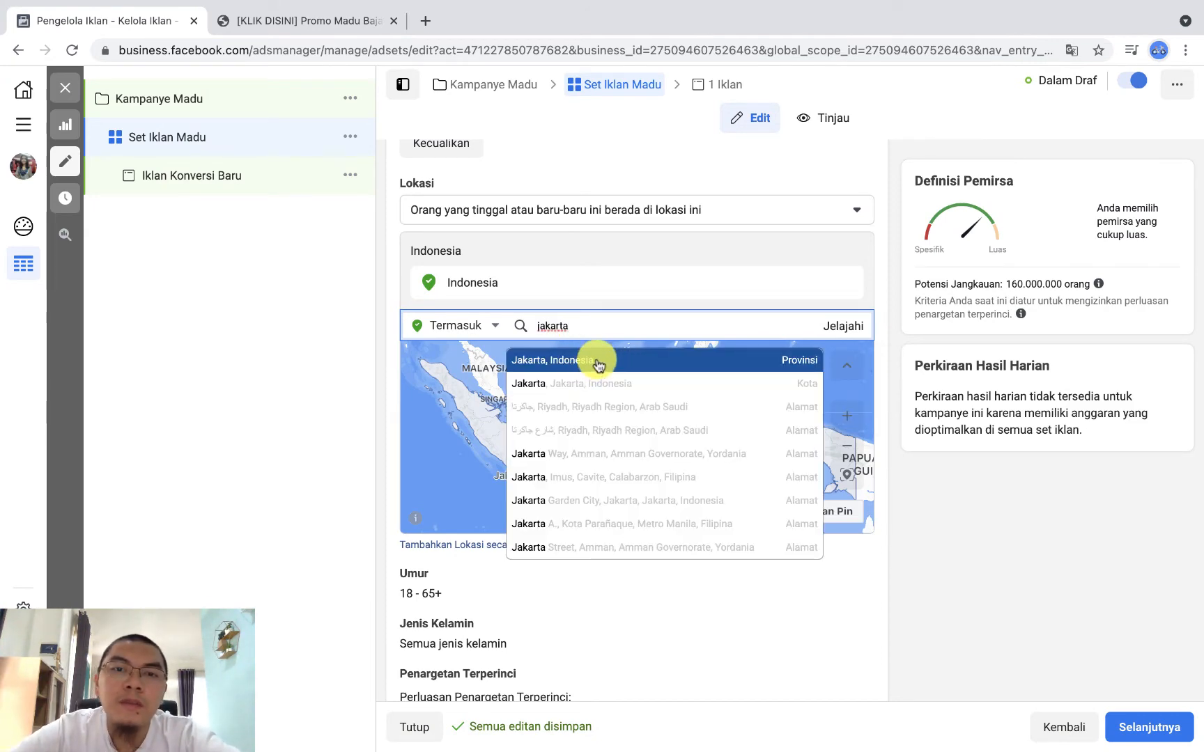
{"action": "left_click", "coordinate": [597, 361]}
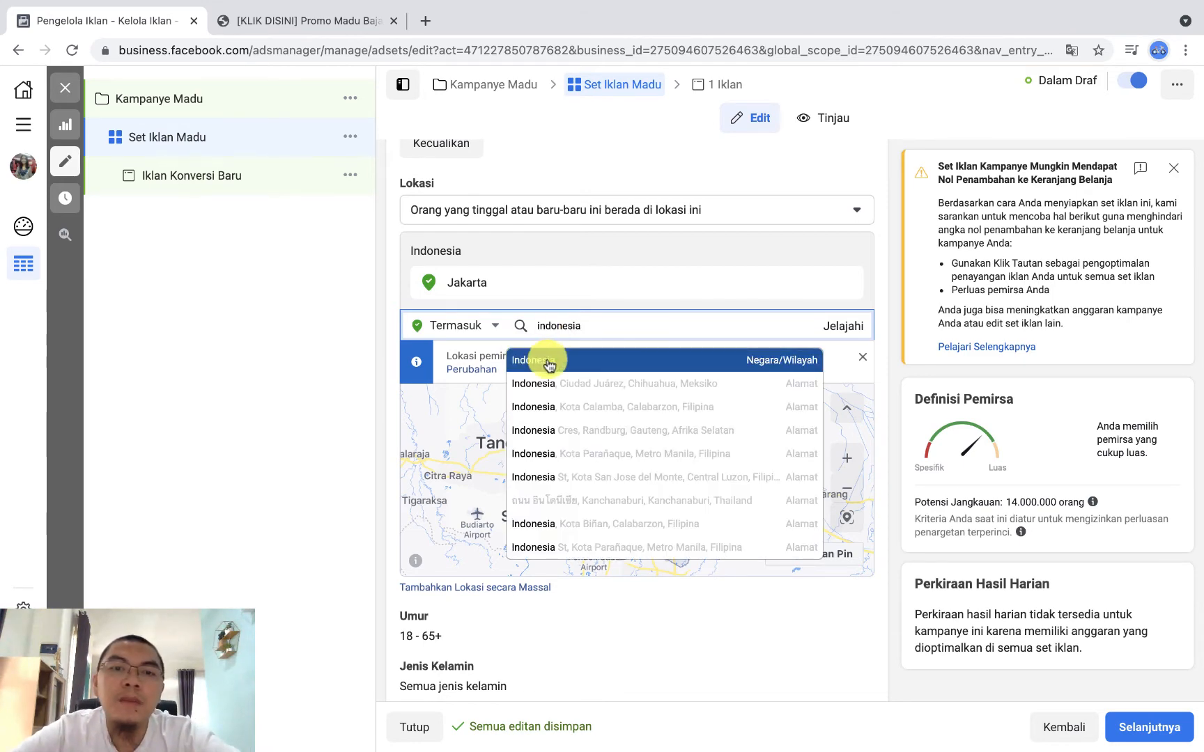
{"action": "left_click", "coordinate": [548, 359]}
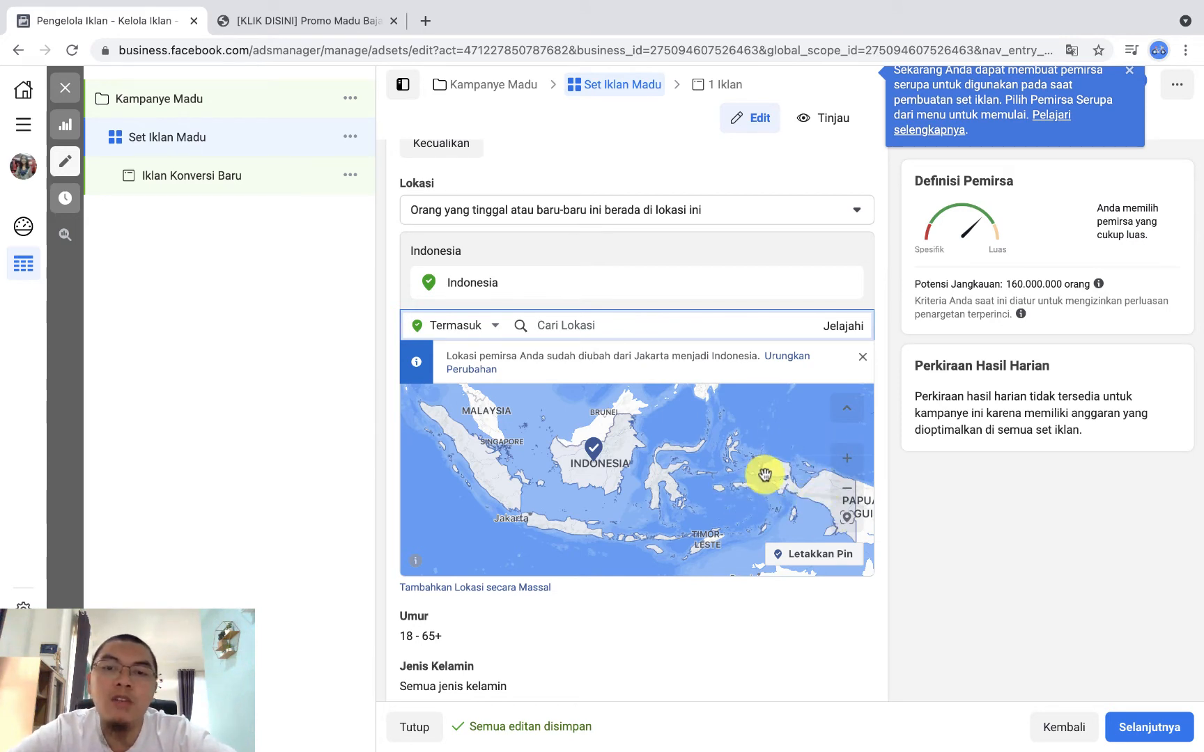
Step: Exclude the province Papua, Indonesia from the audience's locations and check the exclusion on the map
{"action": "left_click", "coordinate": [493, 326]}
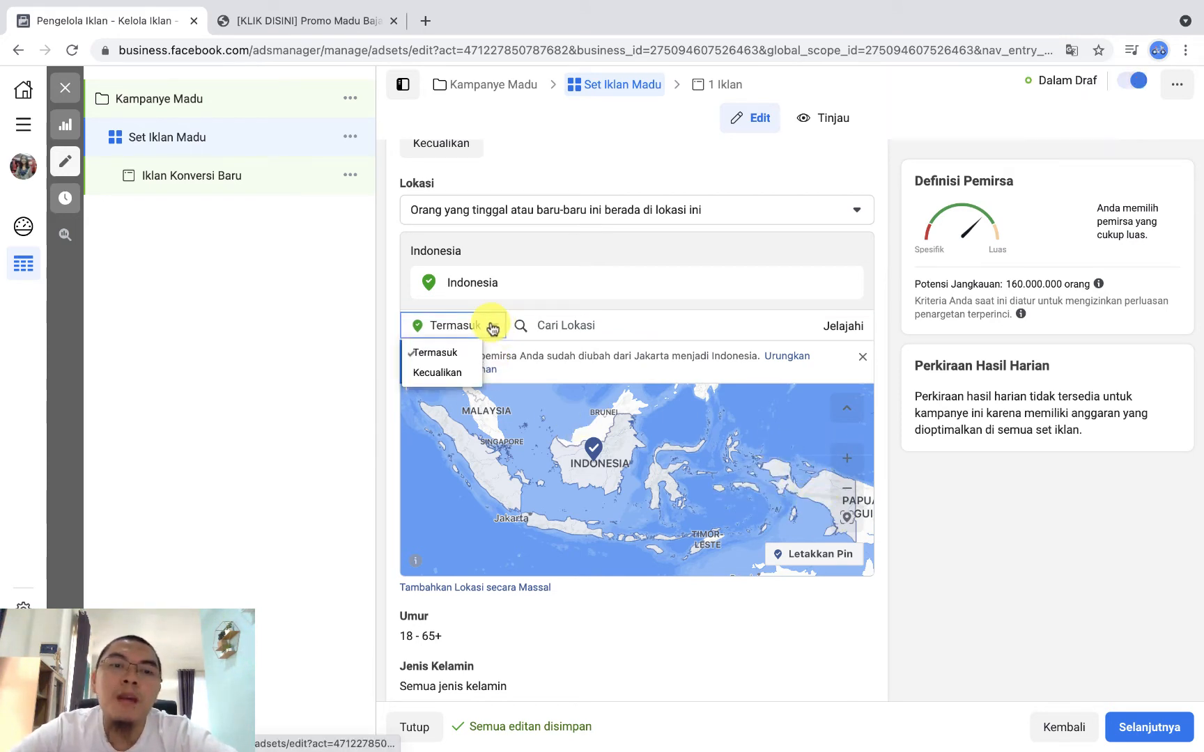
{"action": "left_click", "coordinate": [439, 372]}
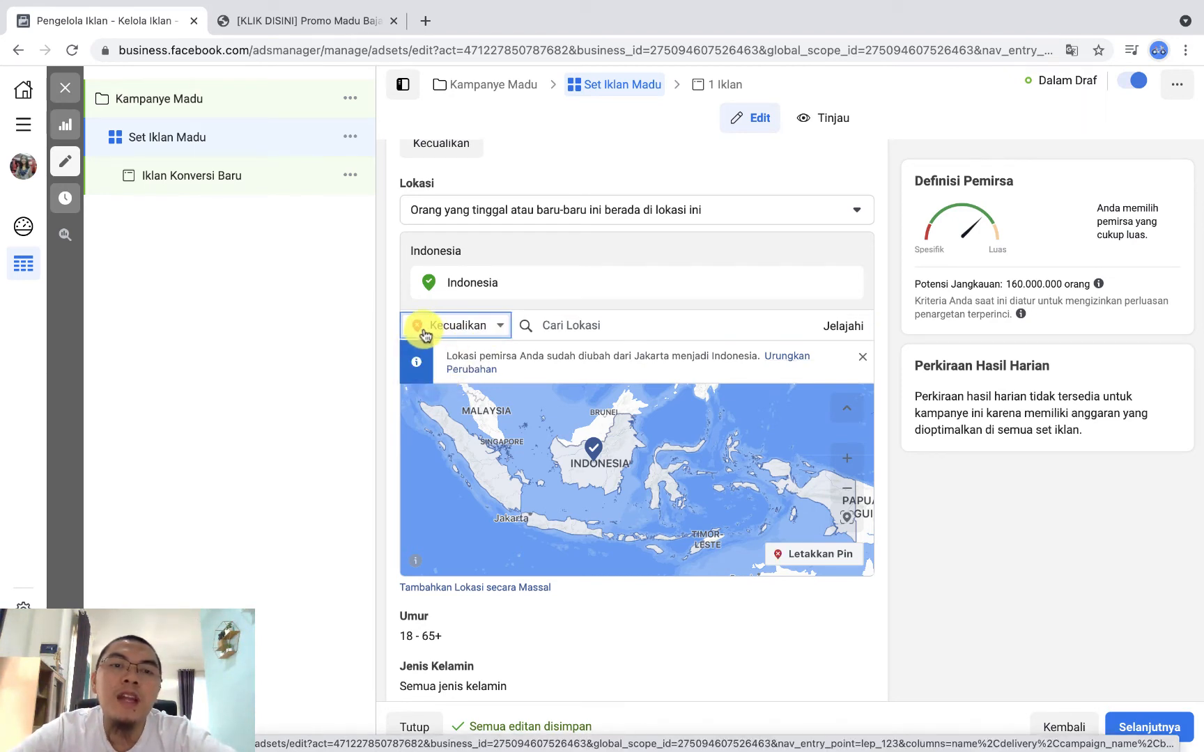
{"action": "left_click", "coordinate": [576, 319]}
{"action": "type", "text": "pa"}
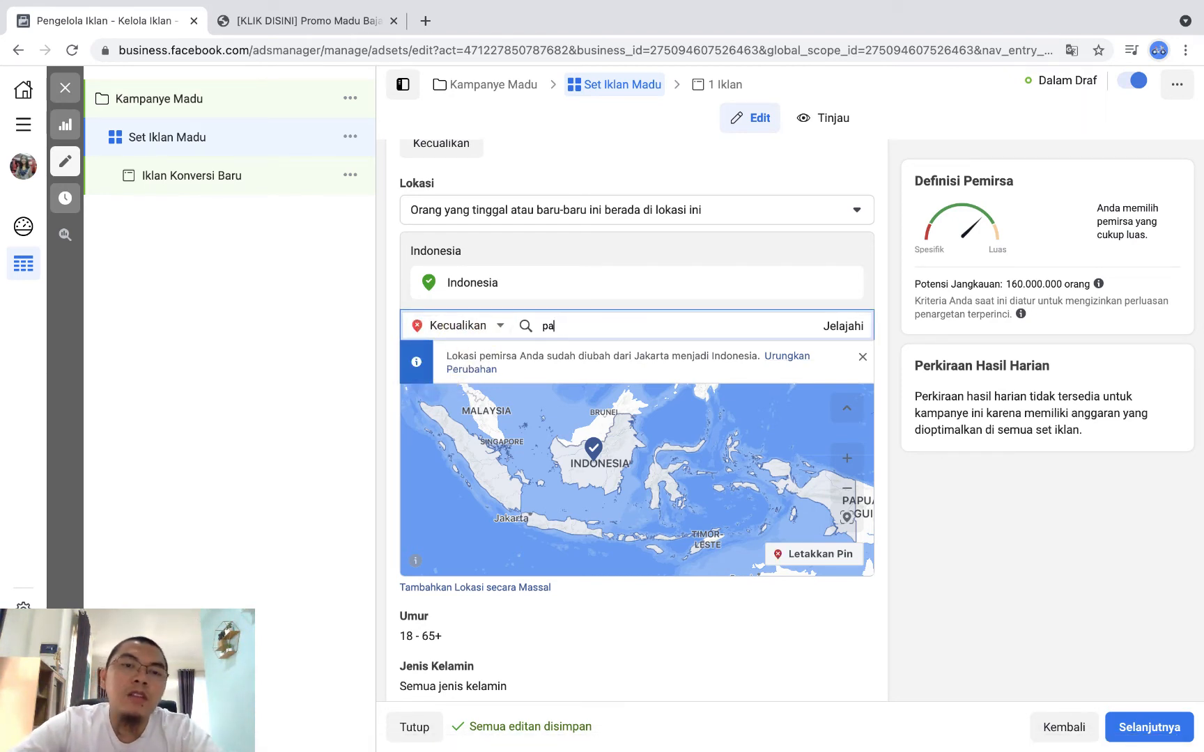
{"action": "type", "text": "pua"}
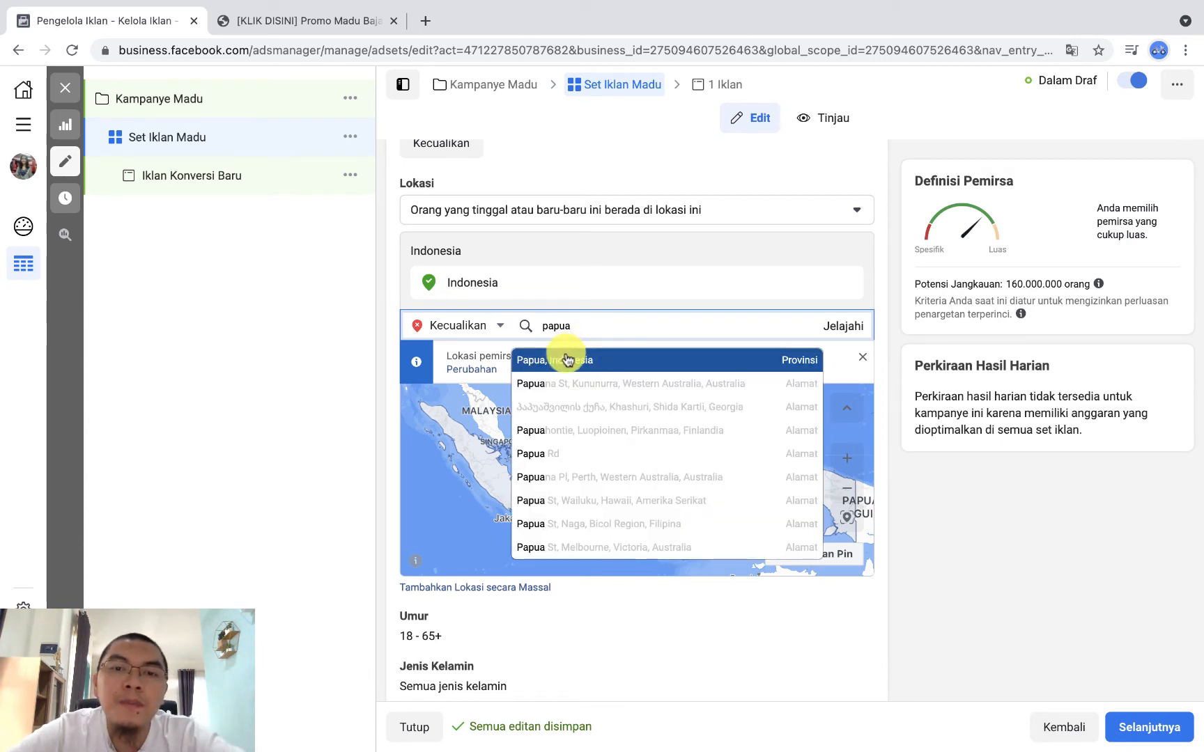
{"action": "left_click", "coordinate": [567, 353]}
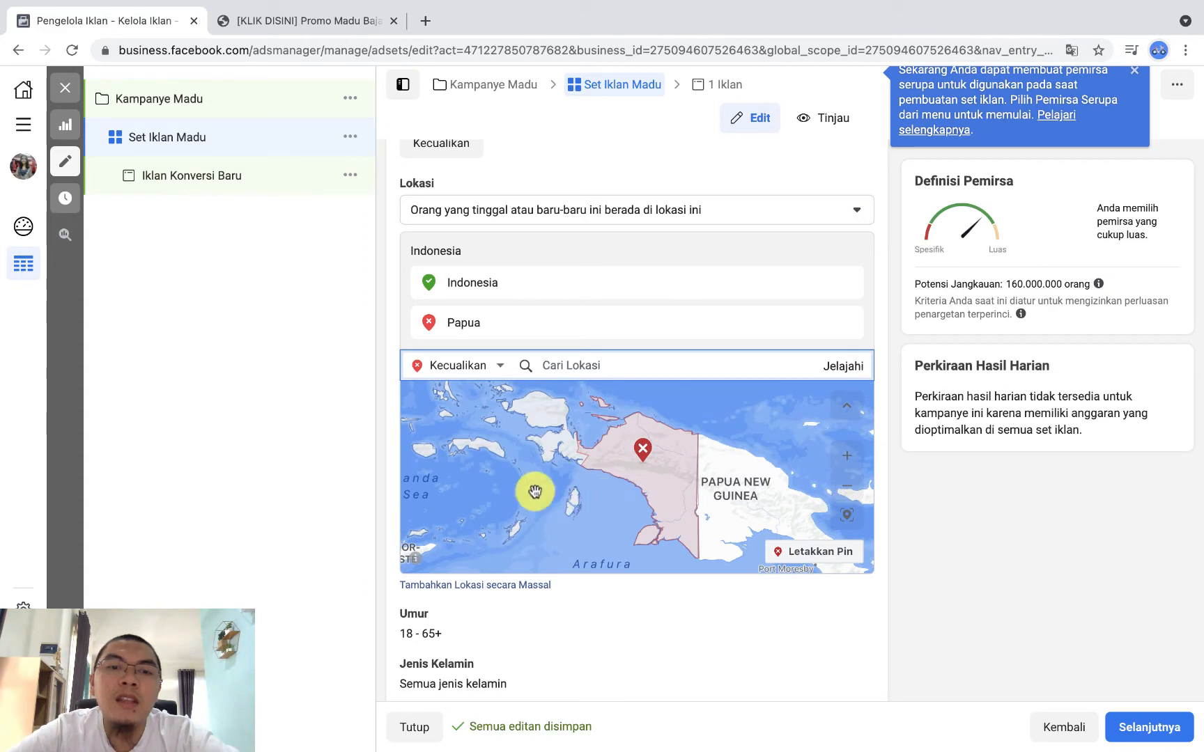
{"action": "scroll", "coordinate": [974, 563], "scroll_direction": "down", "scroll_amount": 1}
{"action": "scroll", "coordinate": [973, 562], "scroll_direction": "down", "scroll_amount": 1}
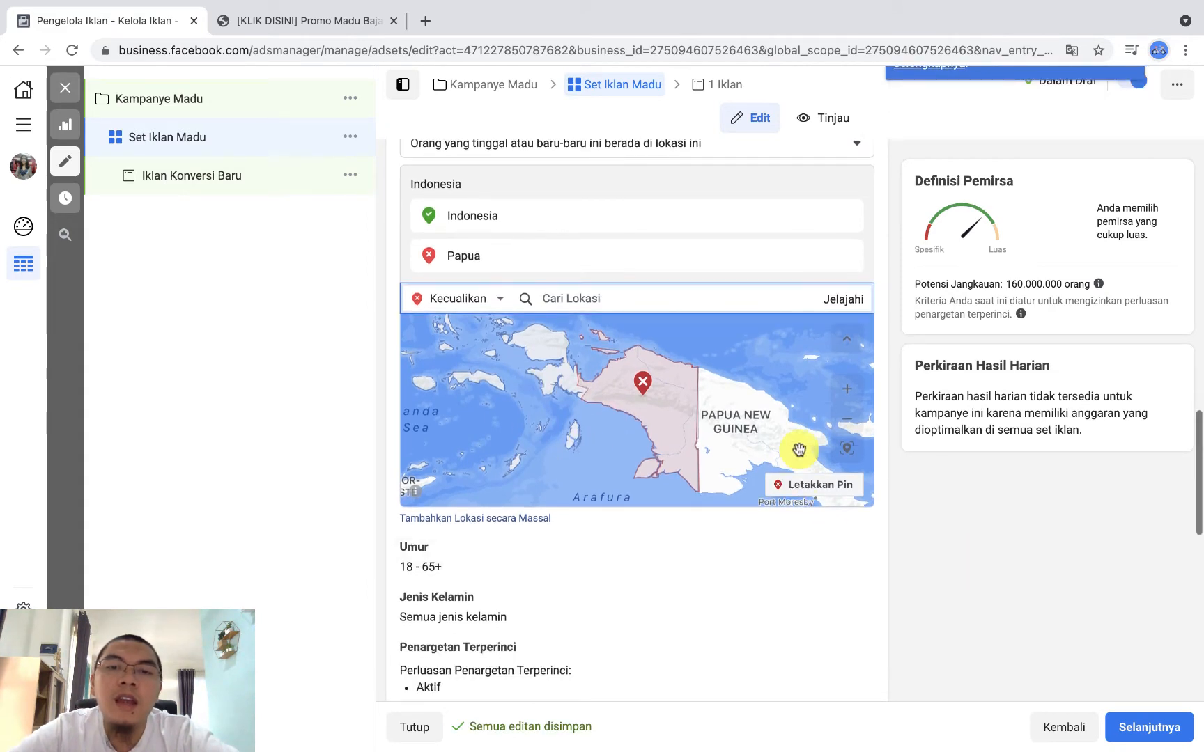
{"action": "scroll", "coordinate": [665, 421], "scroll_direction": "down", "scroll_amount": 1}
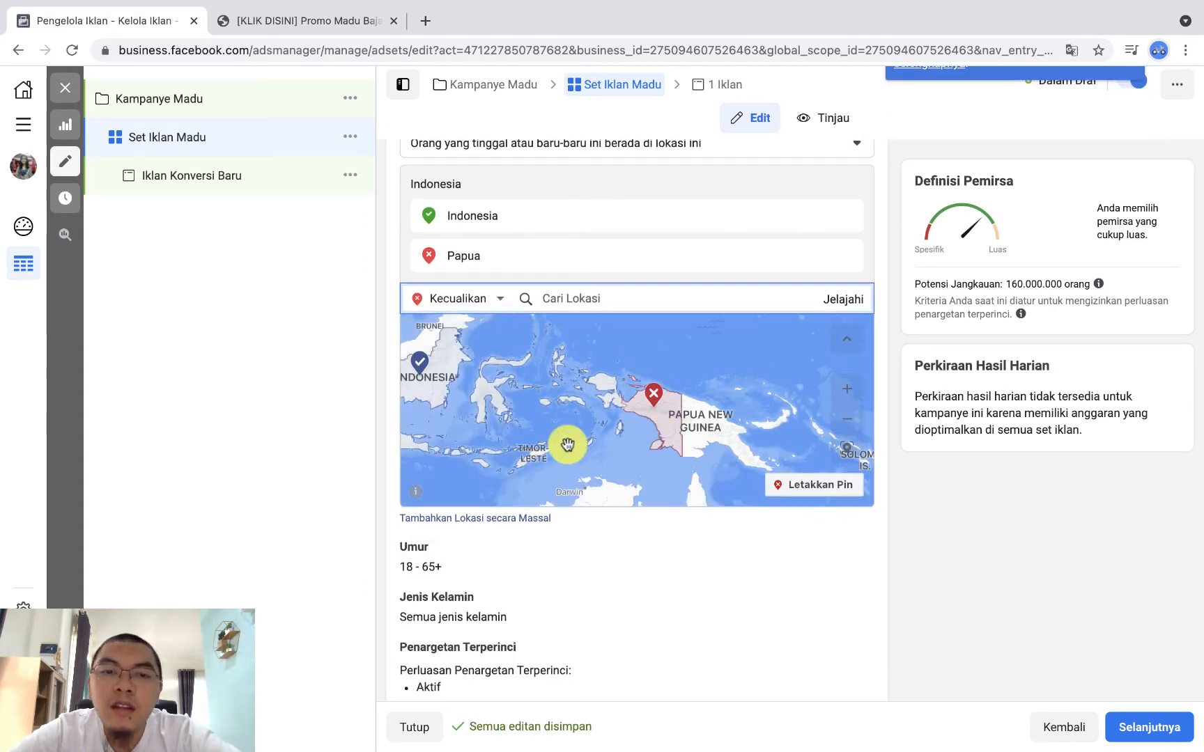
{"action": "left_click_drag", "start_coordinate": [537, 430], "coordinate": [637, 432]}
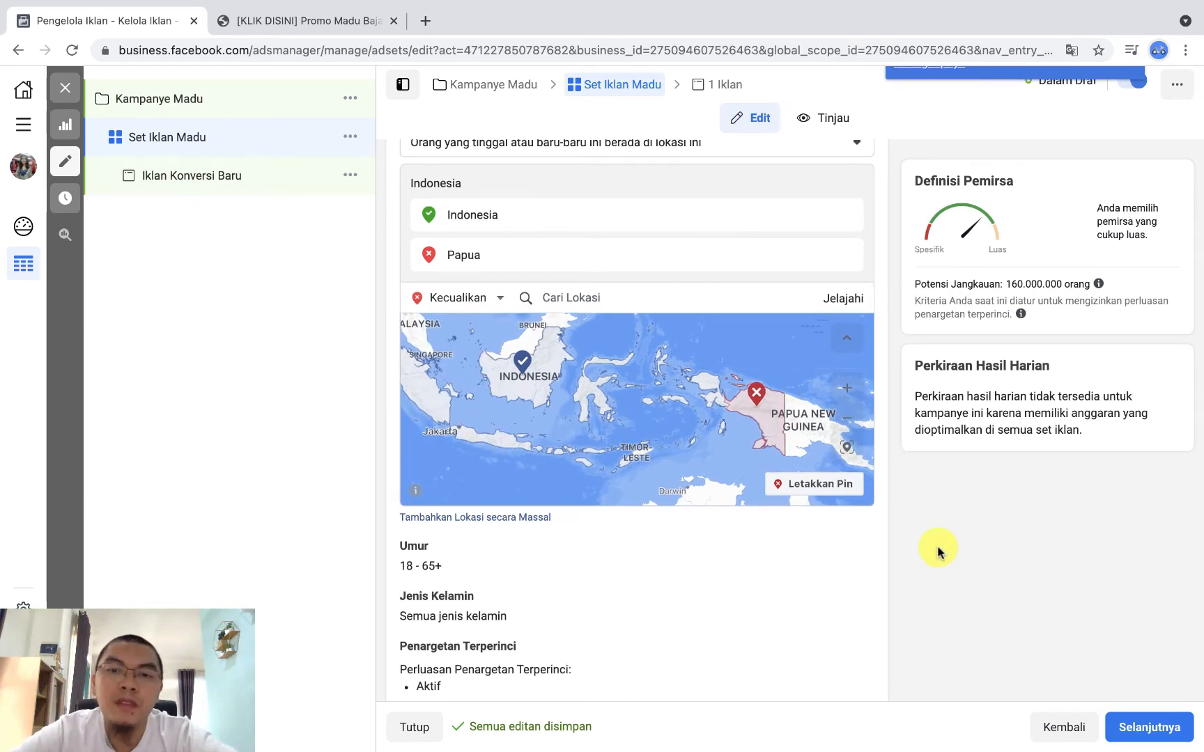
Step: Open the audience's Umur setting for editing and examine the selectable minimum ages
{"action": "scroll", "coordinate": [938, 552], "scroll_direction": "down", "scroll_amount": 3}
{"action": "scroll", "coordinate": [938, 552], "scroll_direction": "down", "scroll_amount": 2}
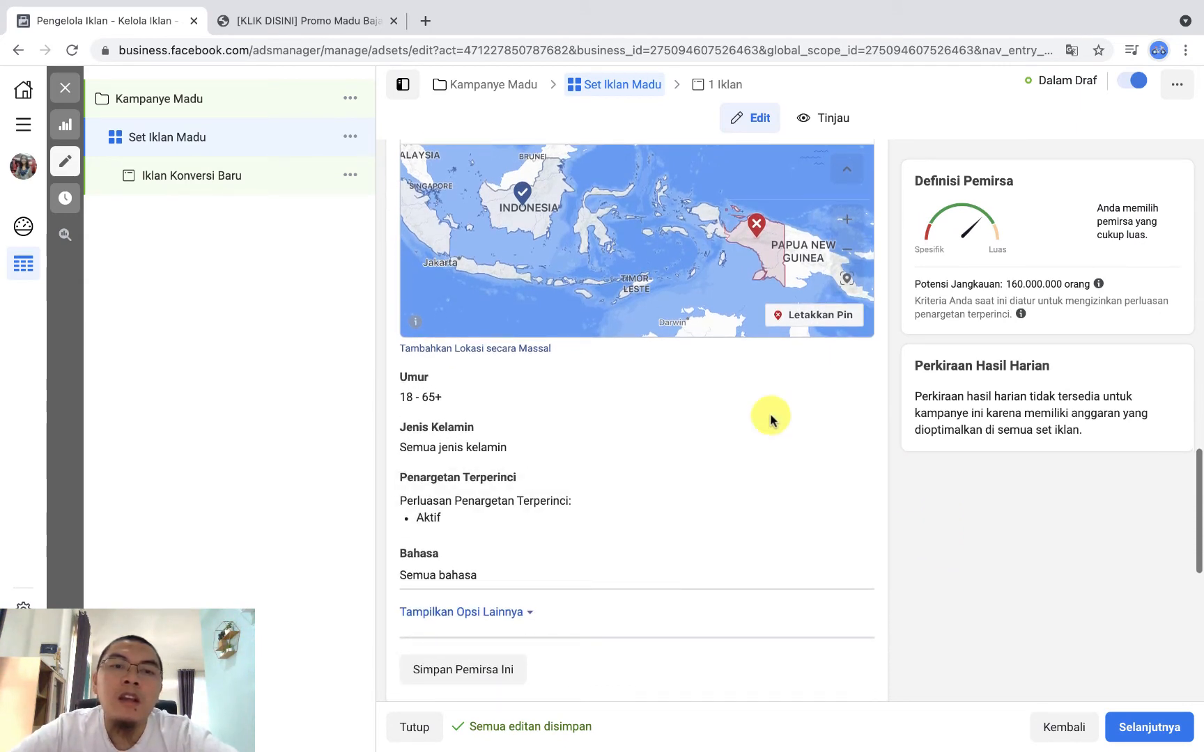
{"action": "left_click", "coordinate": [849, 382]}
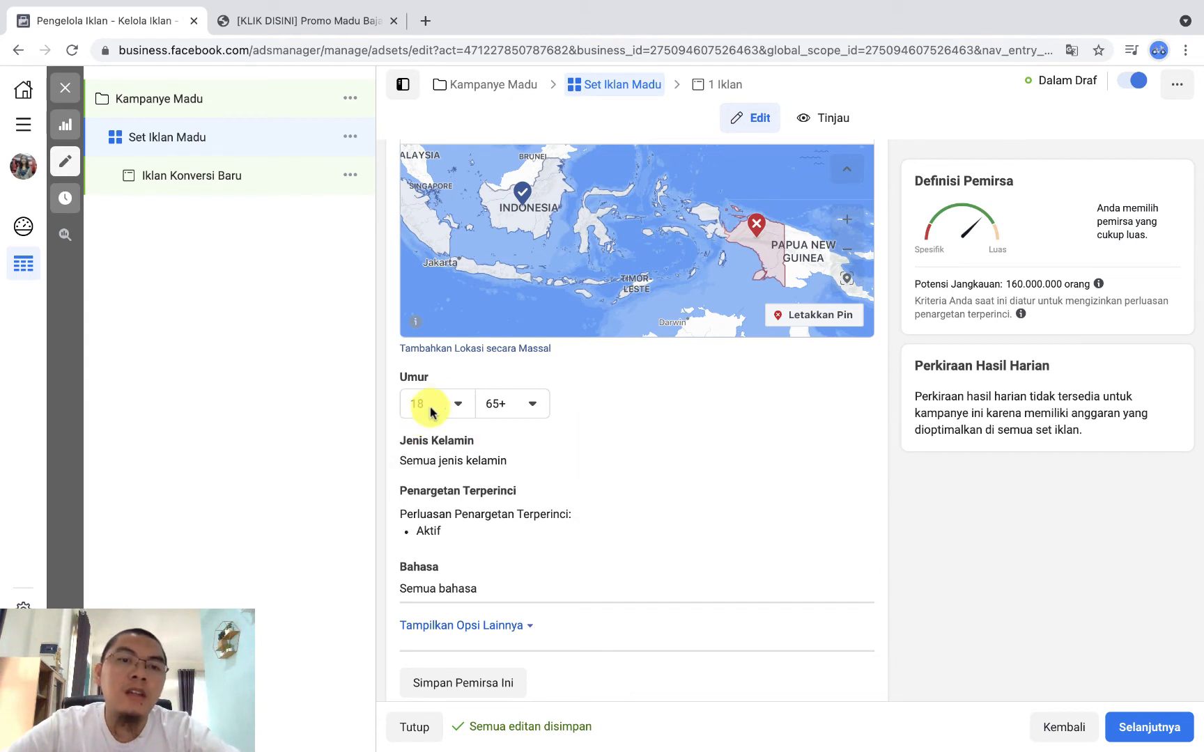
{"action": "left_click", "coordinate": [458, 407]}
{"action": "scroll", "coordinate": [460, 600], "scroll_direction": "down", "scroll_amount": 3}
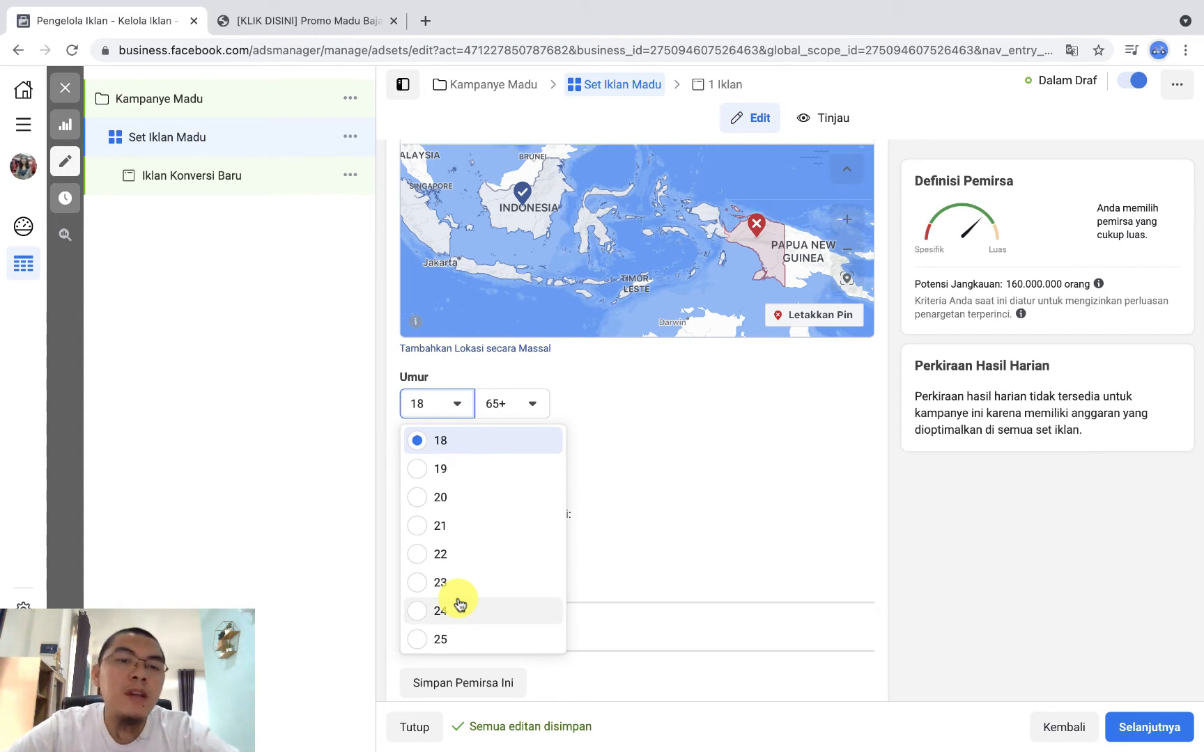
{"action": "scroll", "coordinate": [460, 604], "scroll_direction": "up", "scroll_amount": 1}
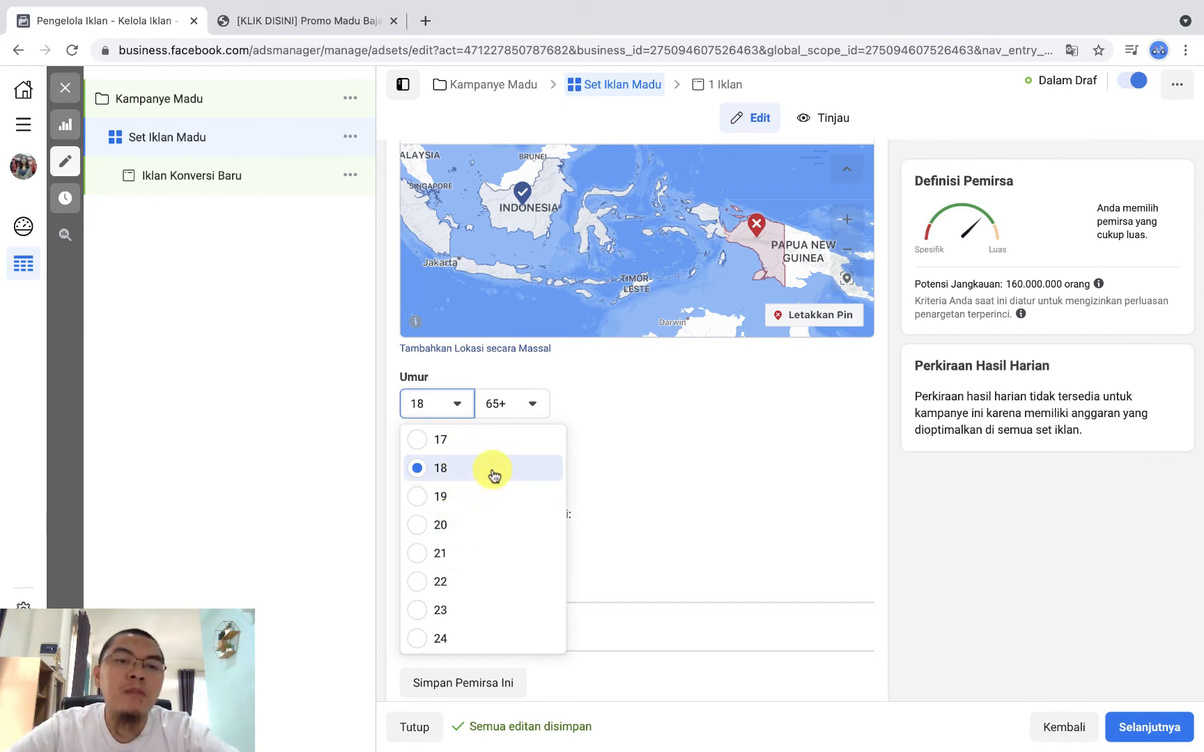
{"action": "scroll", "coordinate": [496, 533], "scroll_direction": "down", "scroll_amount": 1}
{"action": "scroll", "coordinate": [496, 536], "scroll_direction": "up", "scroll_amount": 1}
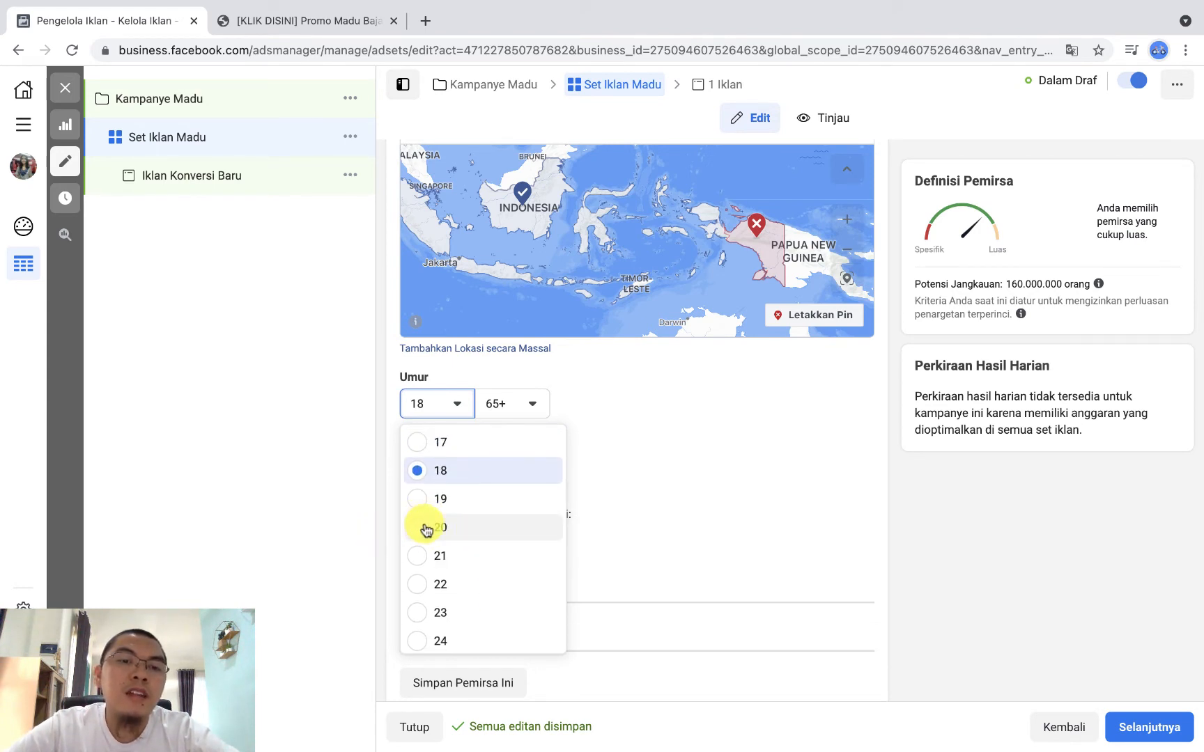
Step: Set the audience's maximum age to 40 and its minimum age to 20
{"action": "left_click", "coordinate": [533, 411]}
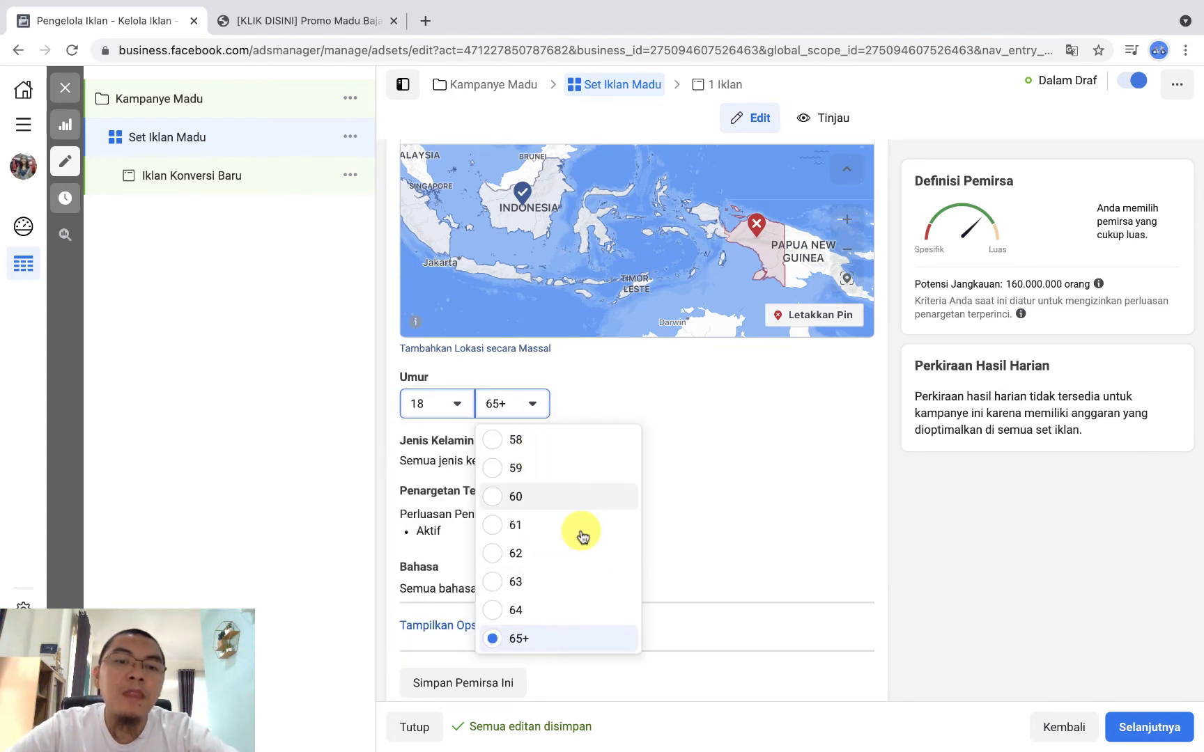
{"action": "scroll", "coordinate": [588, 516], "scroll_direction": "up", "scroll_amount": 3}
{"action": "scroll", "coordinate": [599, 495], "scroll_direction": "up", "scroll_amount": 5}
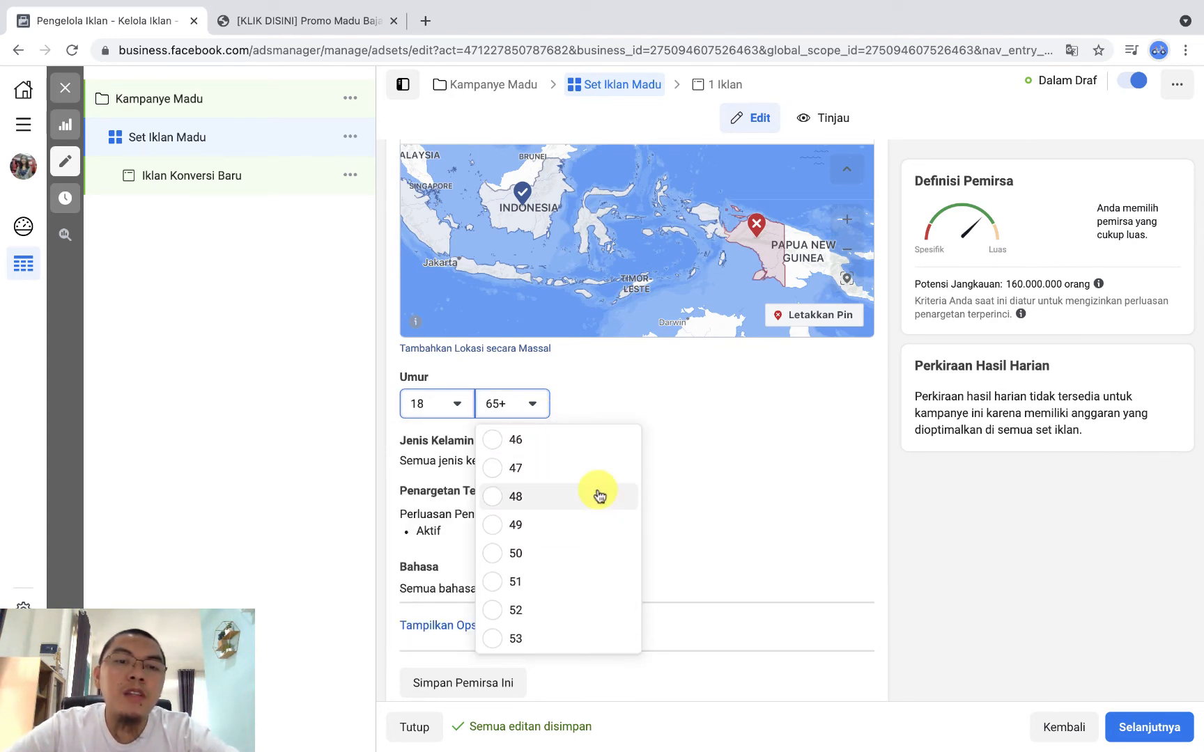
{"action": "scroll", "coordinate": [598, 494], "scroll_direction": "up", "scroll_amount": 3}
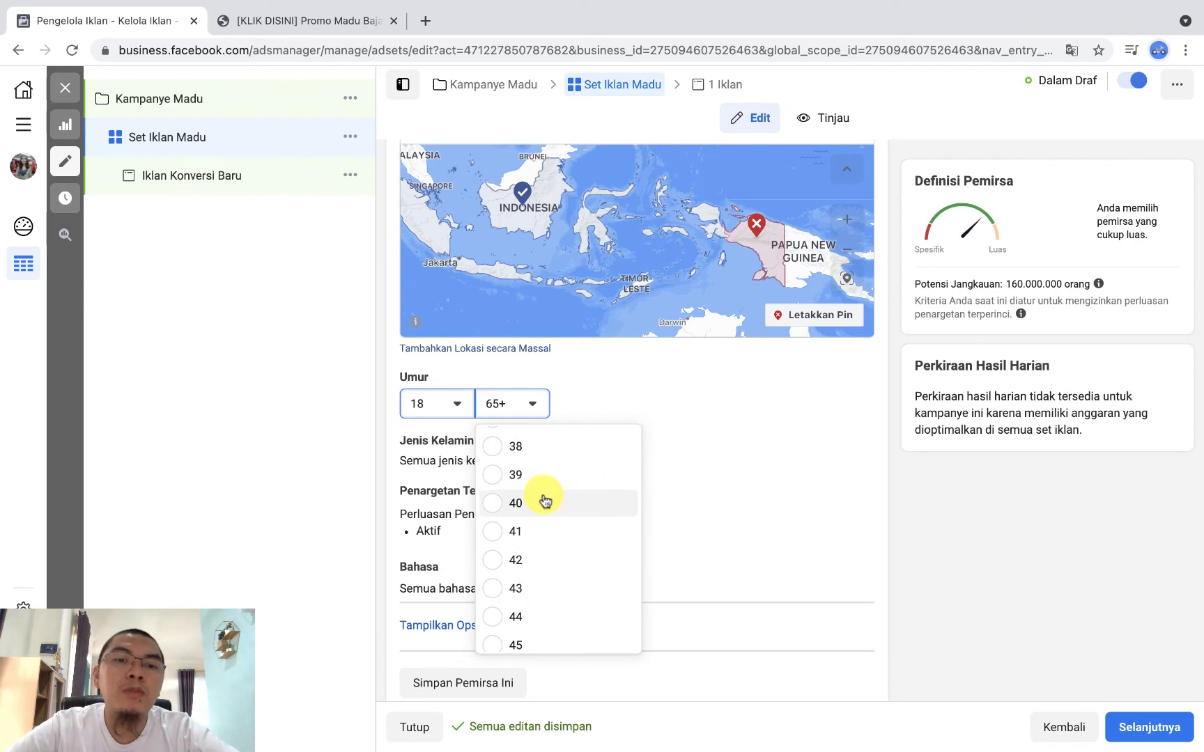
{"action": "left_click", "coordinate": [547, 504]}
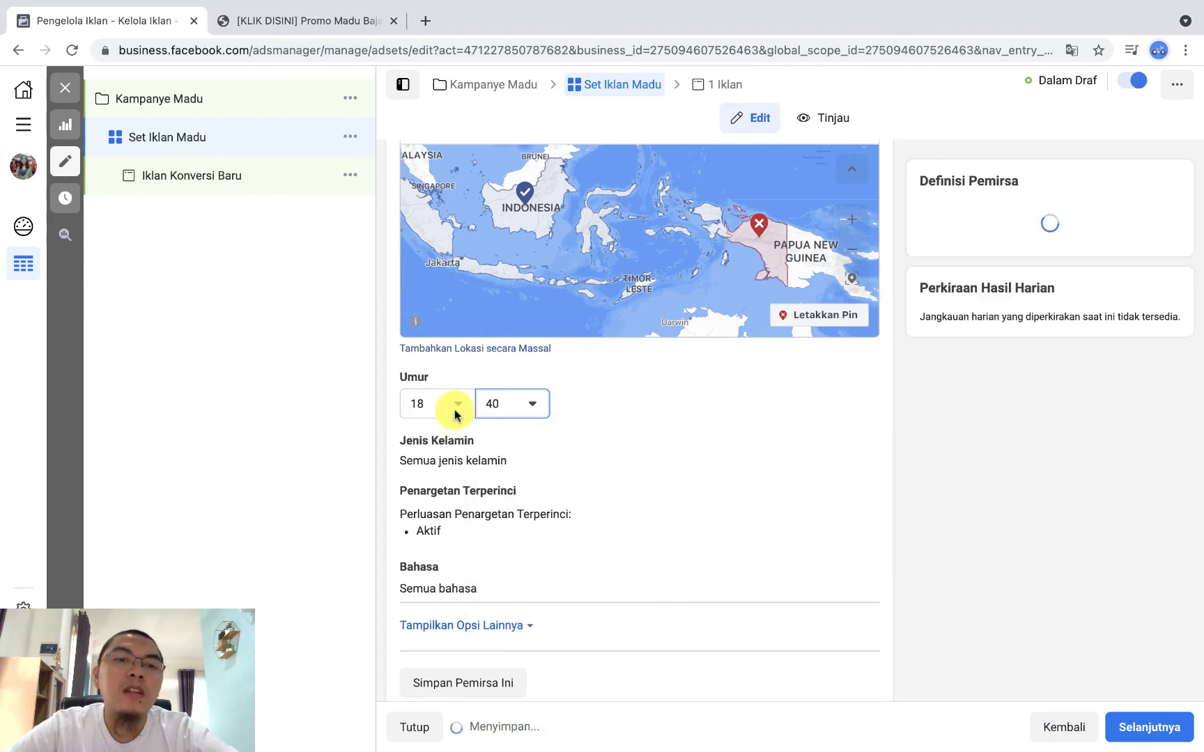
{"action": "left_click", "coordinate": [454, 414]}
{"action": "scroll", "coordinate": [453, 599], "scroll_direction": "down", "scroll_amount": 2}
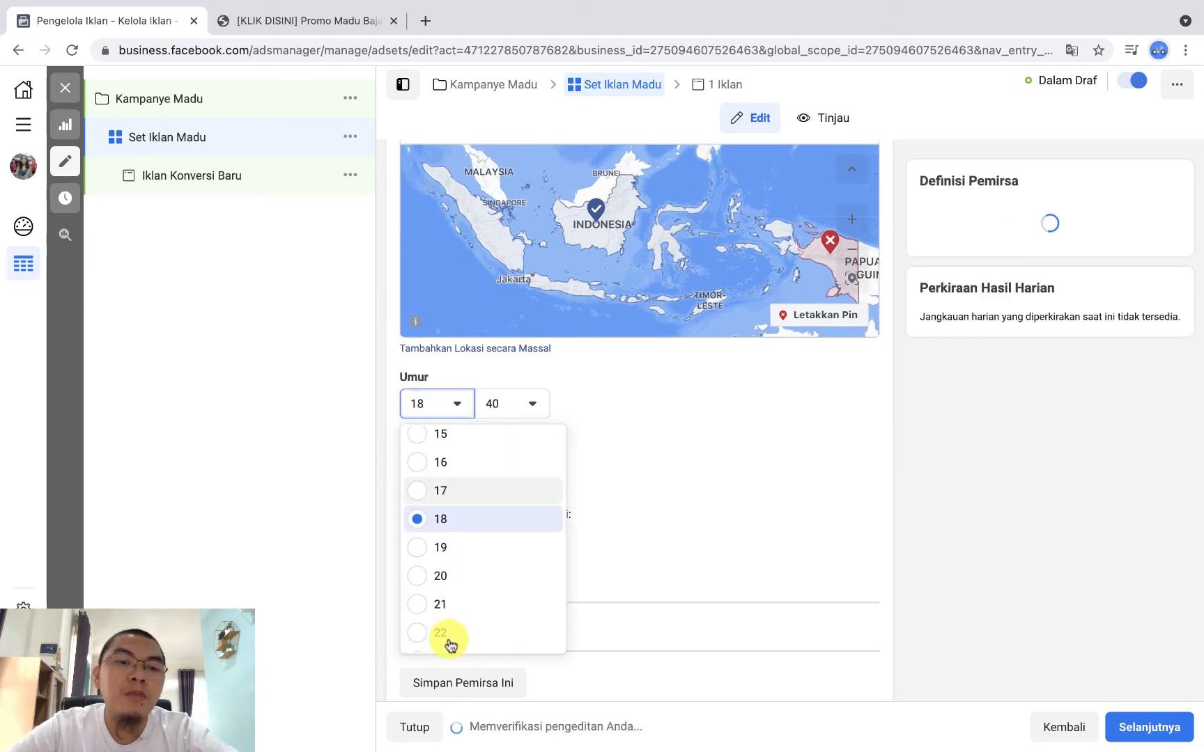
{"action": "left_click", "coordinate": [464, 578]}
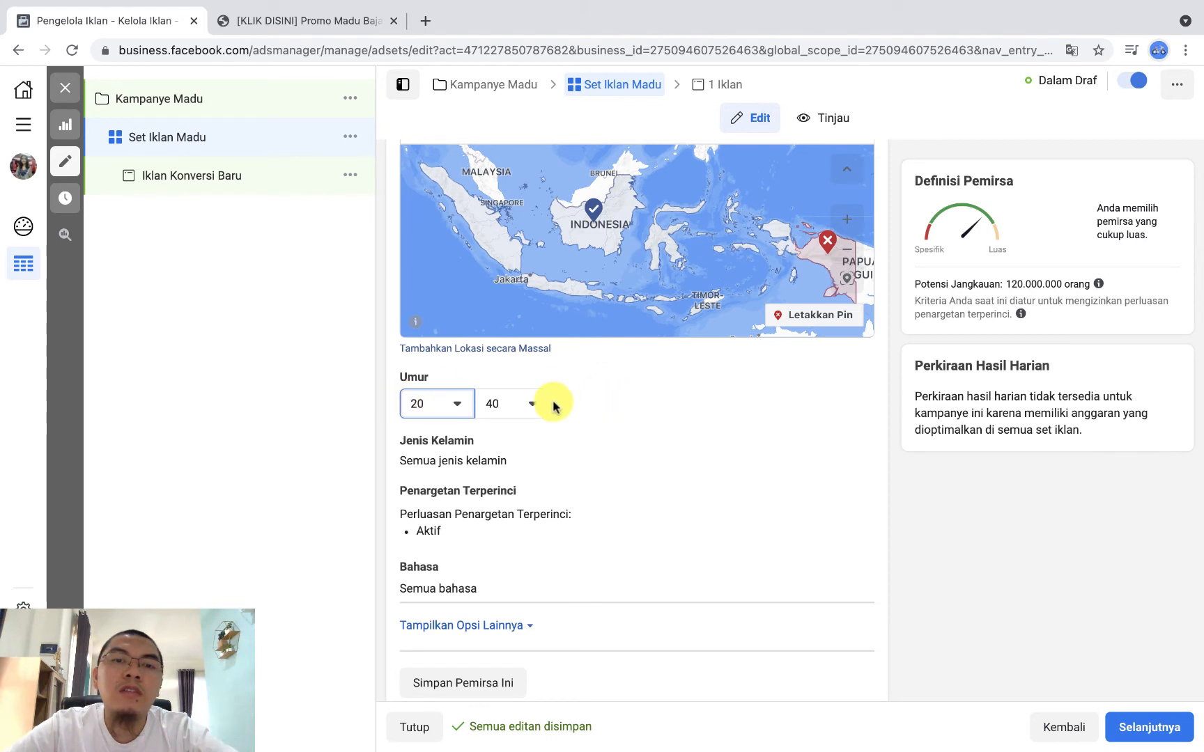
{"action": "left_click", "coordinate": [457, 406]}
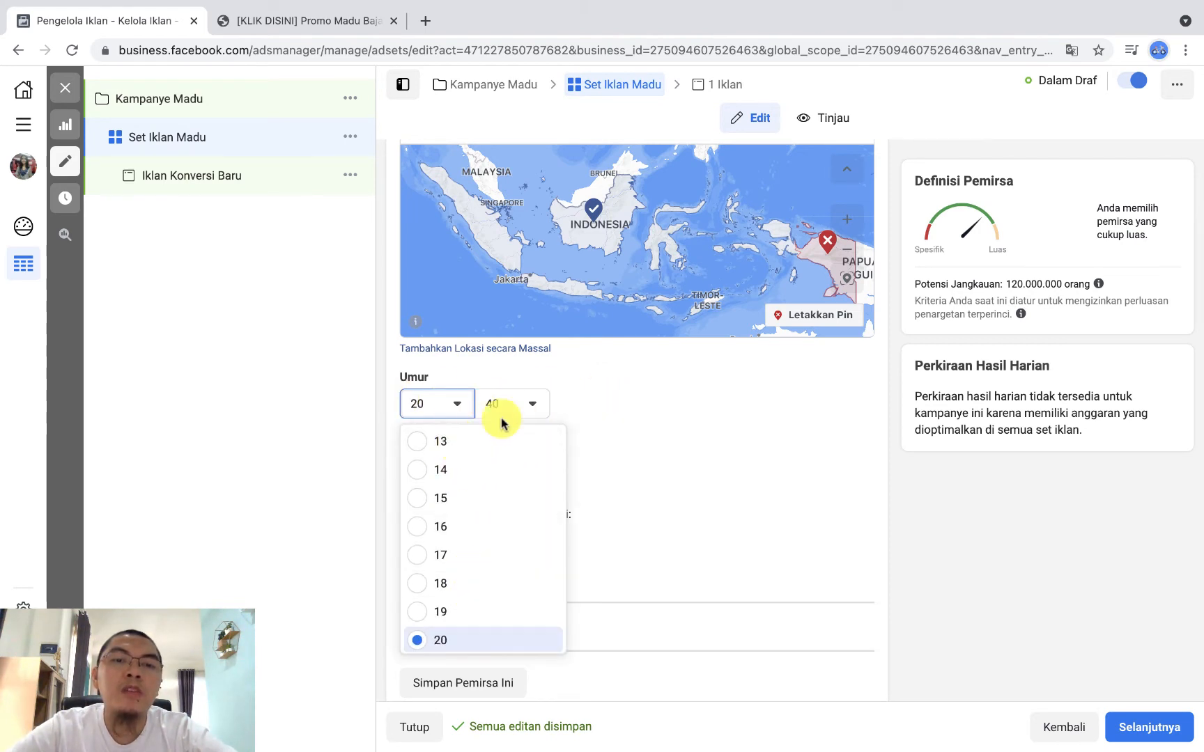
{"action": "left_click", "coordinate": [1007, 530]}
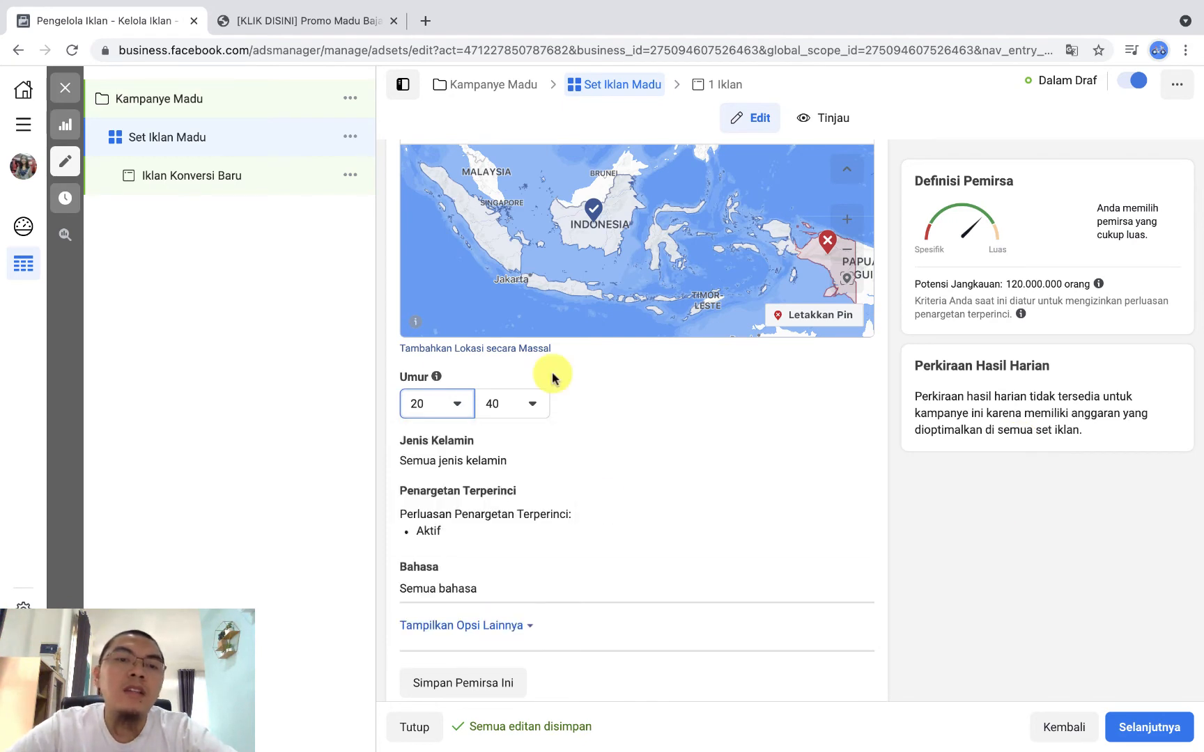
Step: Set the audience's age range to a minimum of 25 and a maximum of 65+
{"action": "left_click", "coordinate": [459, 406]}
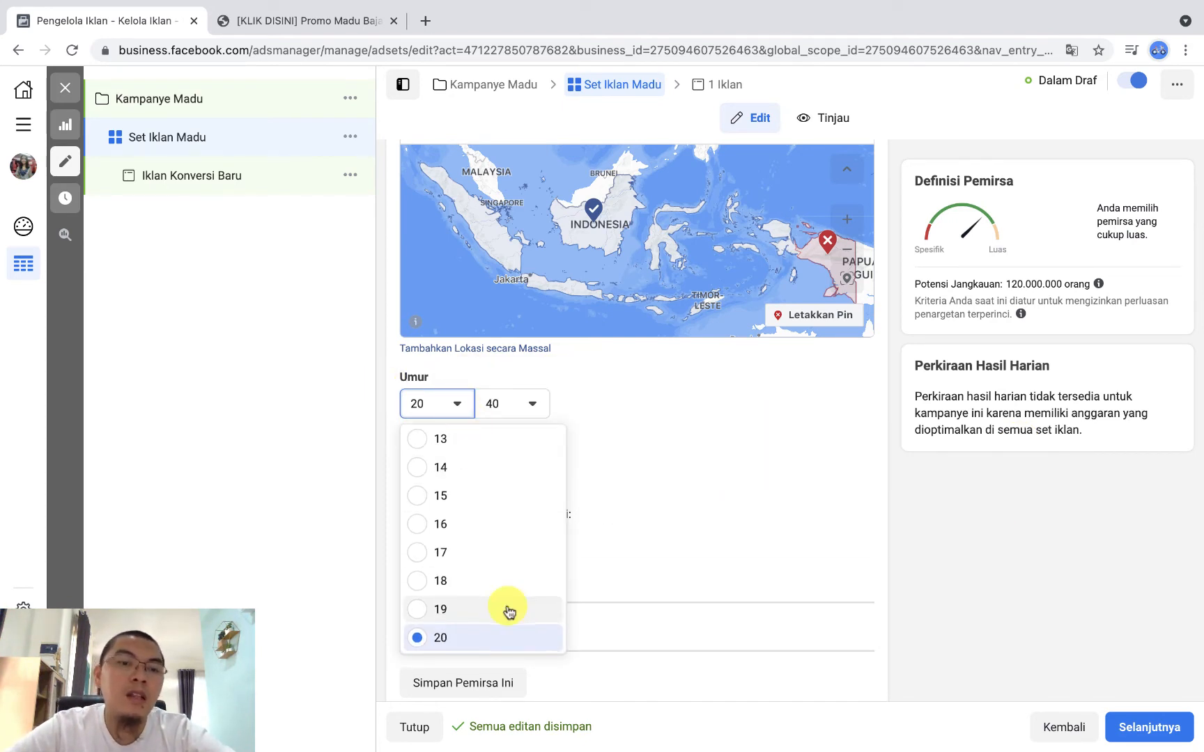
{"action": "scroll", "coordinate": [505, 613], "scroll_direction": "down", "scroll_amount": 3}
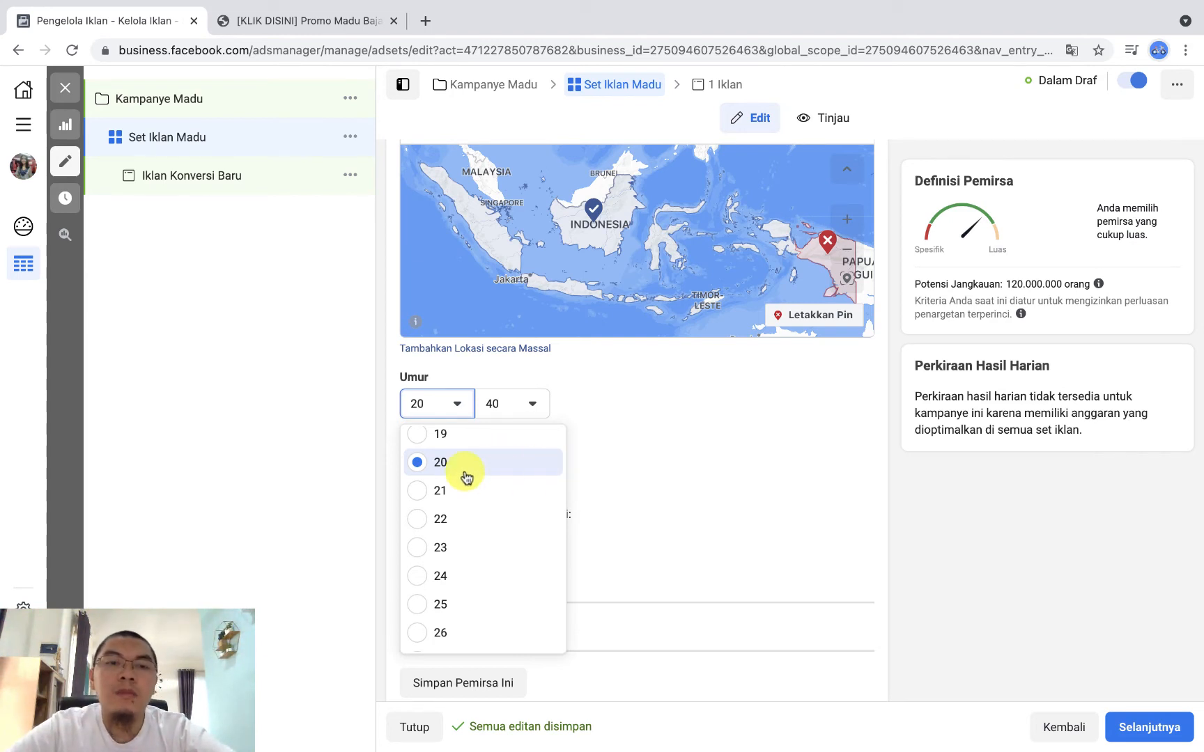
{"action": "left_click", "coordinate": [433, 606]}
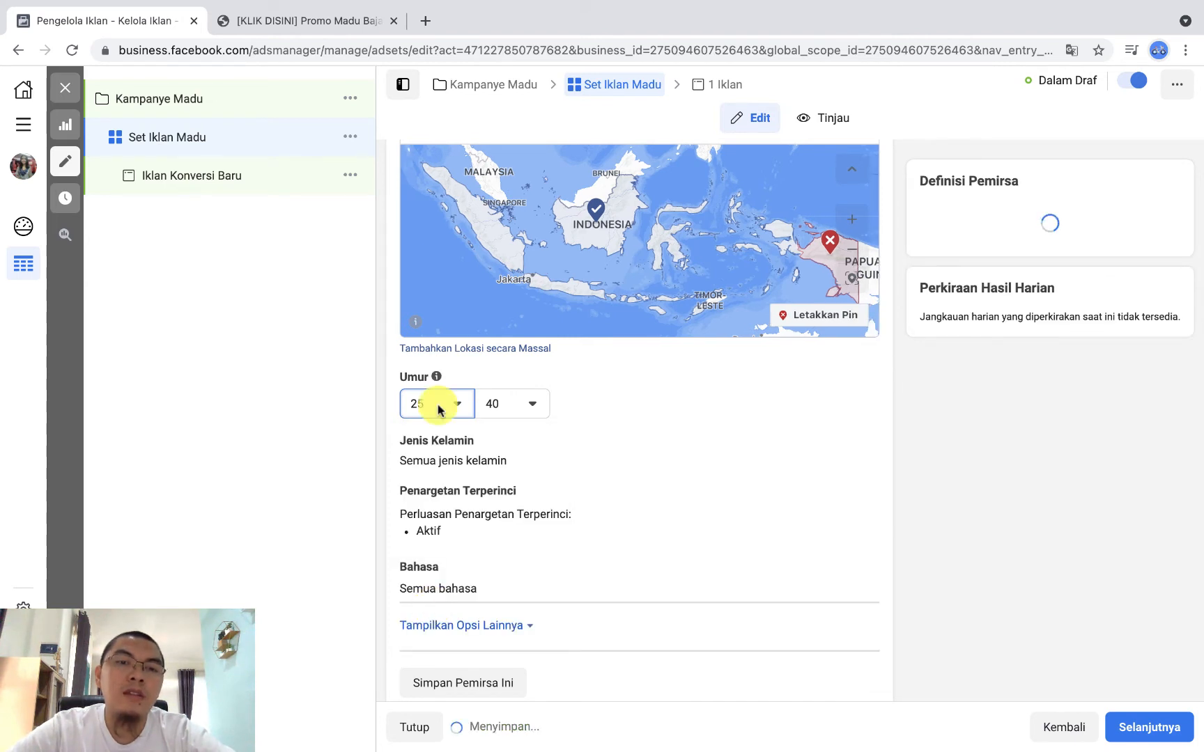
{"action": "left_click", "coordinate": [534, 405]}
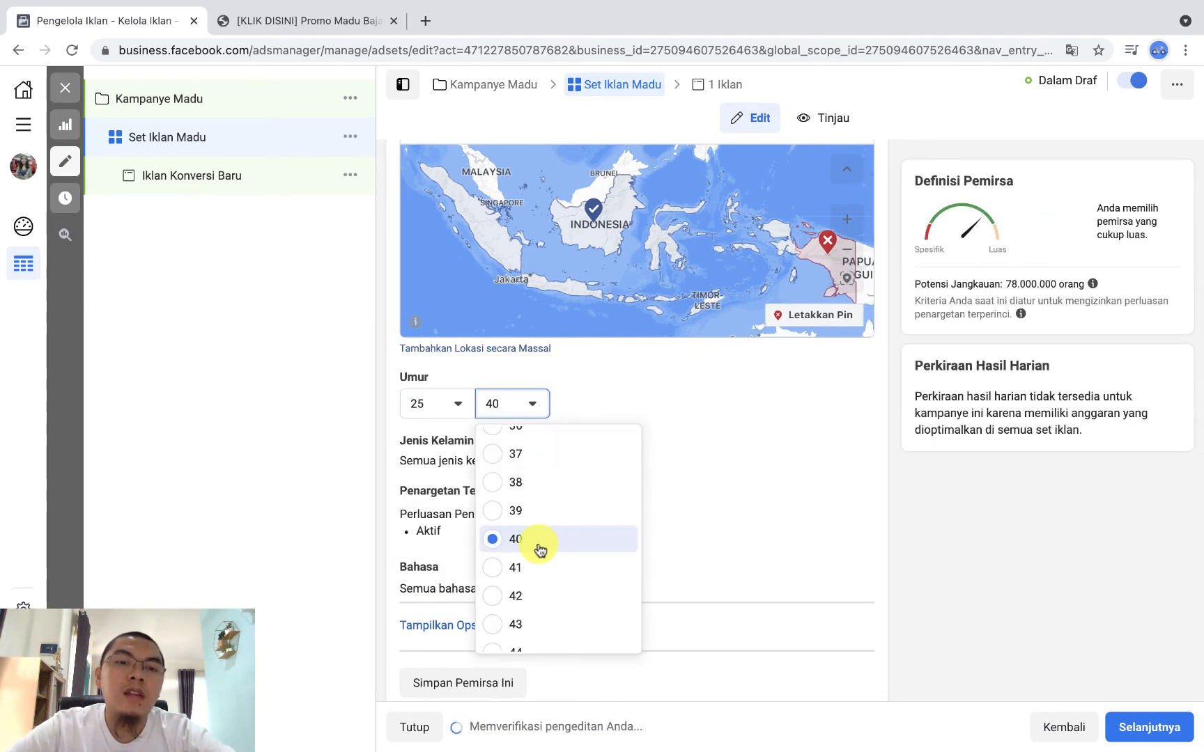
{"action": "scroll", "coordinate": [540, 551], "scroll_direction": "down", "scroll_amount": 5}
{"action": "scroll", "coordinate": [541, 551], "scroll_direction": "down", "scroll_amount": 5}
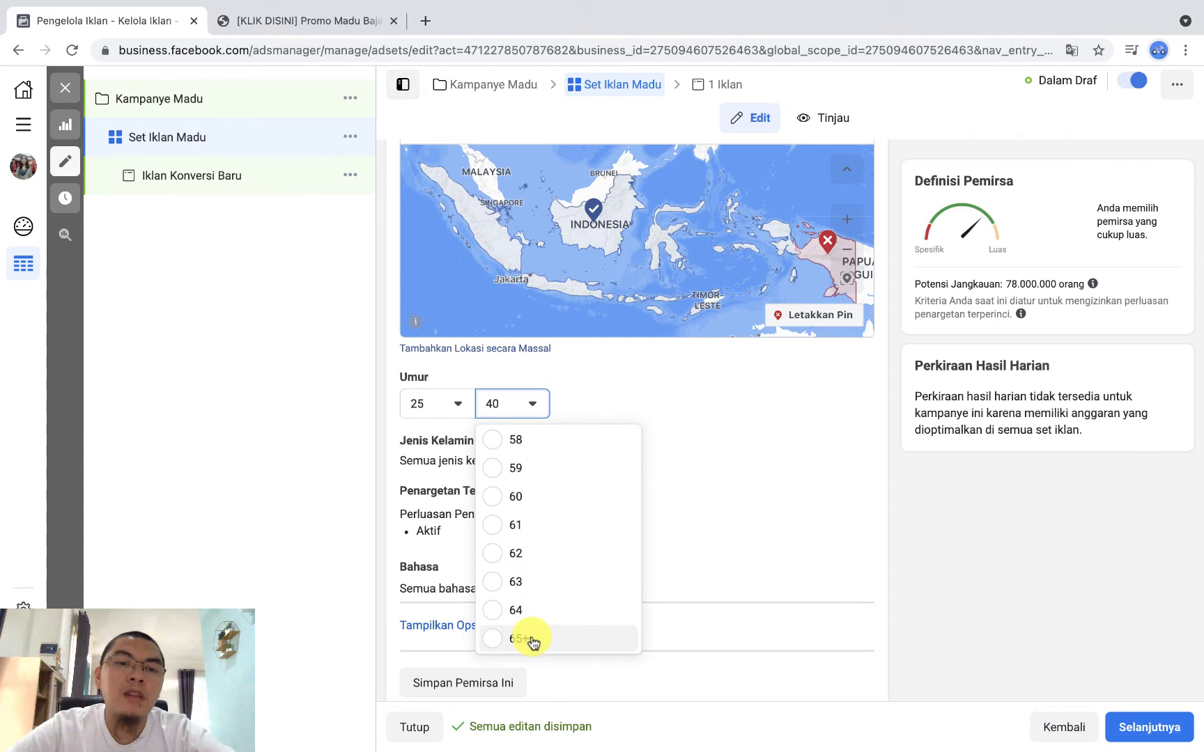
{"action": "left_click", "coordinate": [533, 639]}
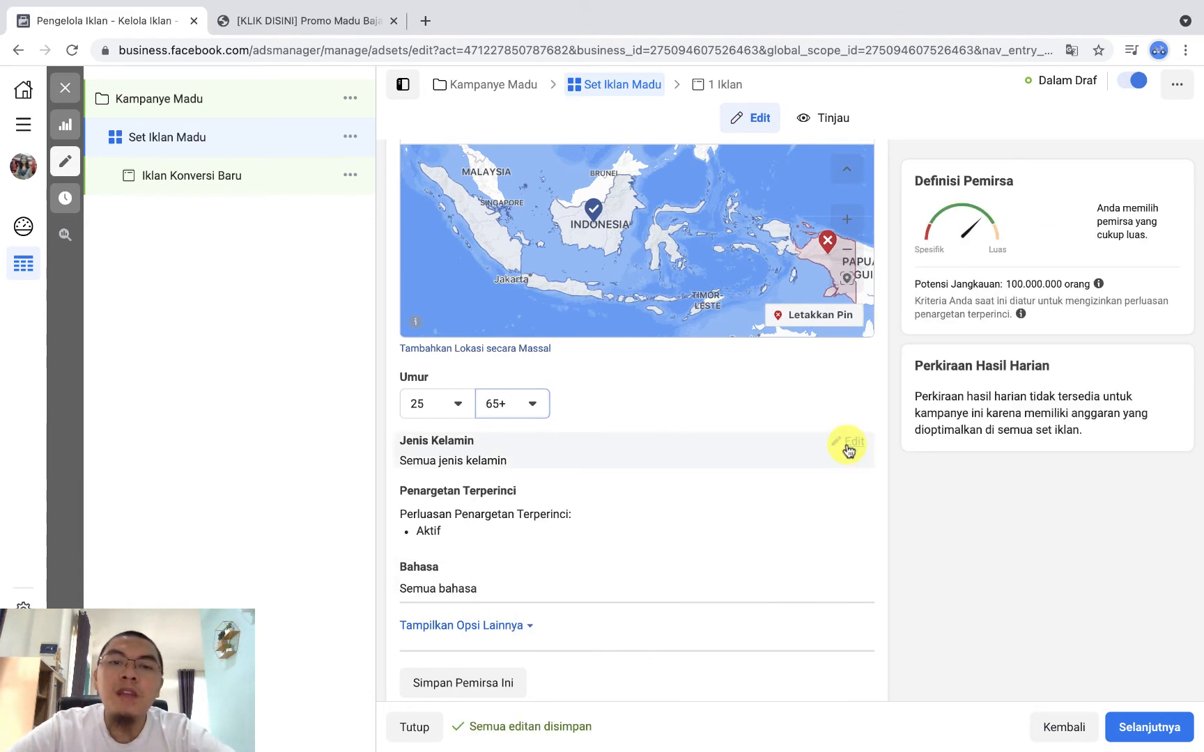
Step: Open the audience's Jenis Kelamin setting for editing and keep it on Semua
{"action": "left_click", "coordinate": [847, 443]}
{"action": "scroll", "coordinate": [627, 516], "scroll_direction": "down", "scroll_amount": 1}
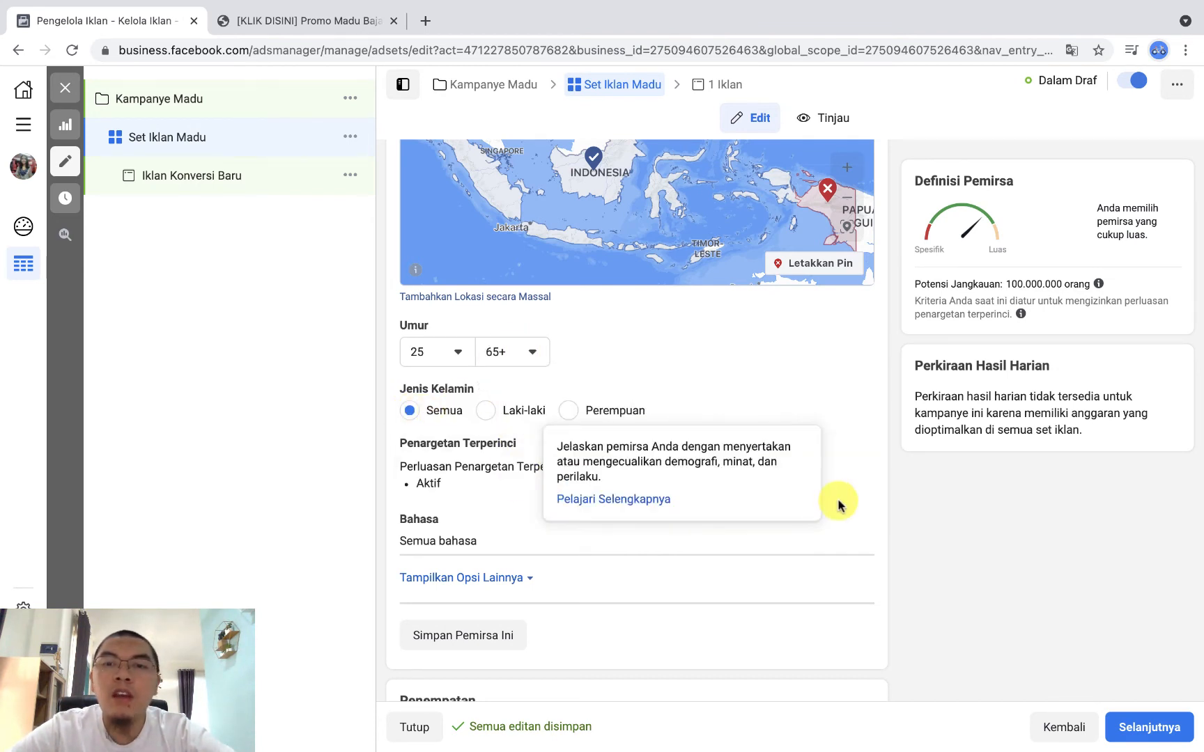
{"action": "scroll", "coordinate": [1024, 521], "scroll_direction": "down", "scroll_amount": 2}
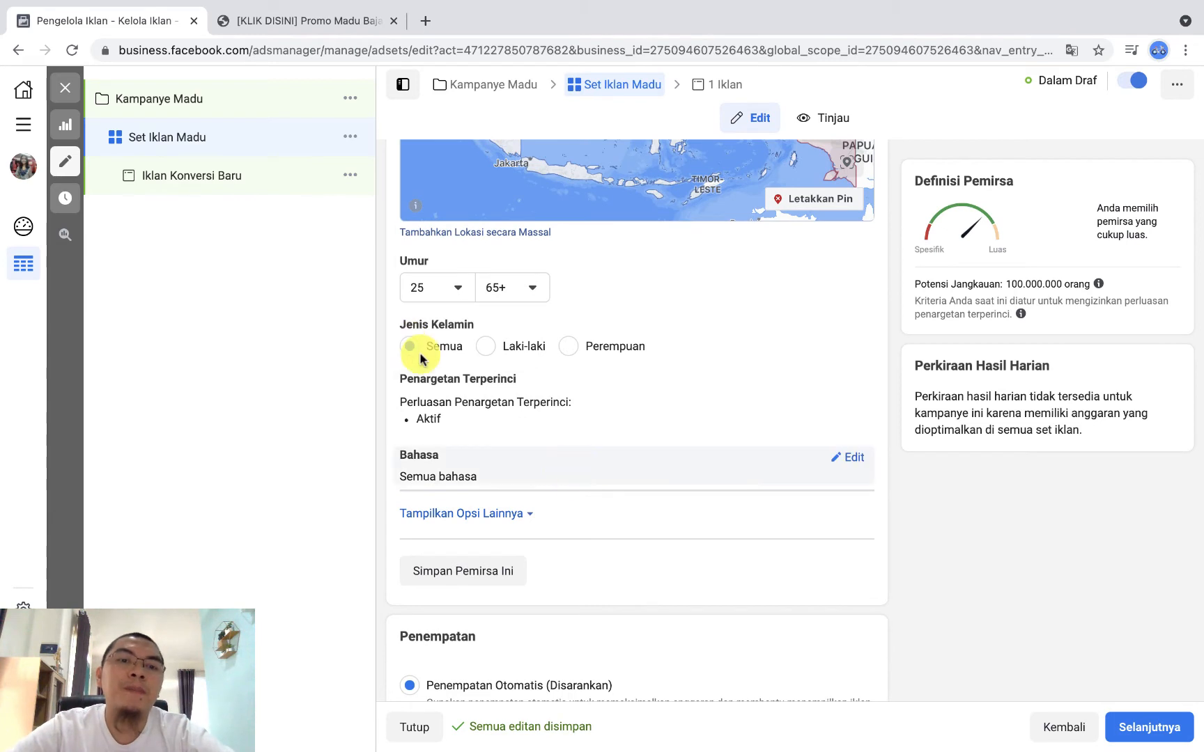
Step: Open Penargetan Terperinci for editing and add the interest Stroke to the people to include
{"action": "mouse_move", "coordinate": [859, 425]}
{"action": "left_click", "coordinate": [862, 388]}
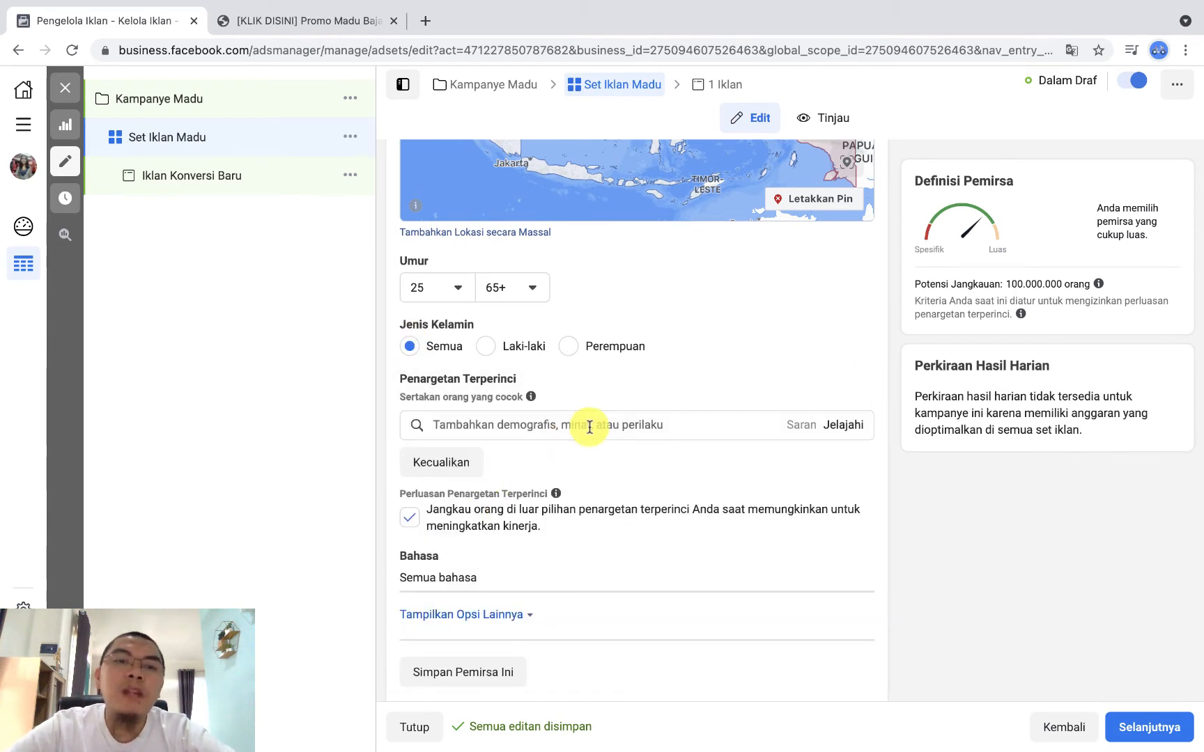
{"action": "scroll", "coordinate": [586, 425], "scroll_direction": "down", "scroll_amount": 2}
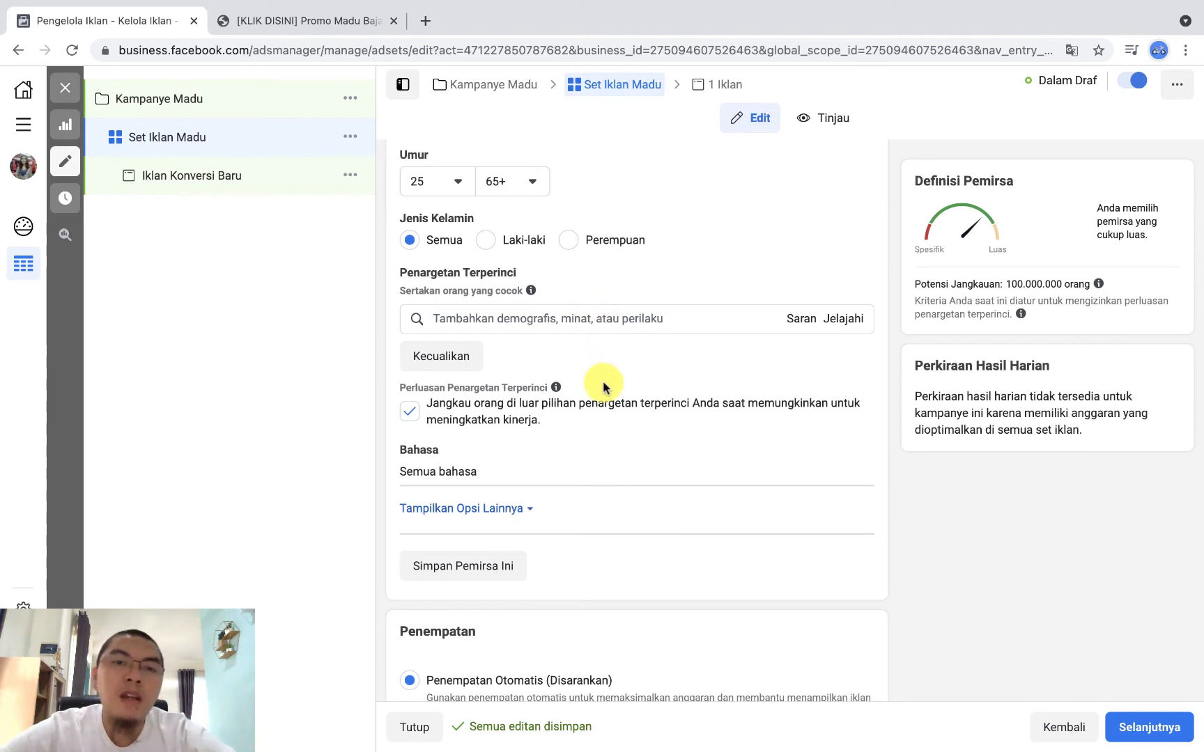
{"action": "left_click", "coordinate": [550, 319]}
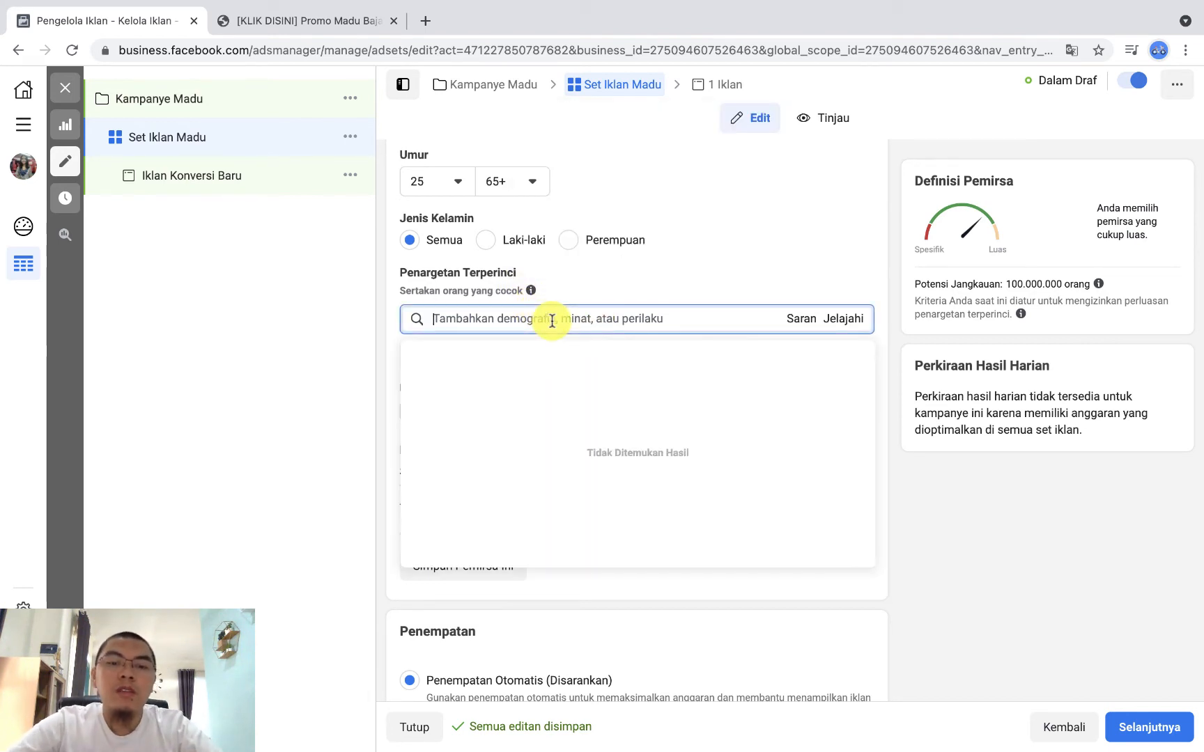
{"action": "type", "text": "stroke"}
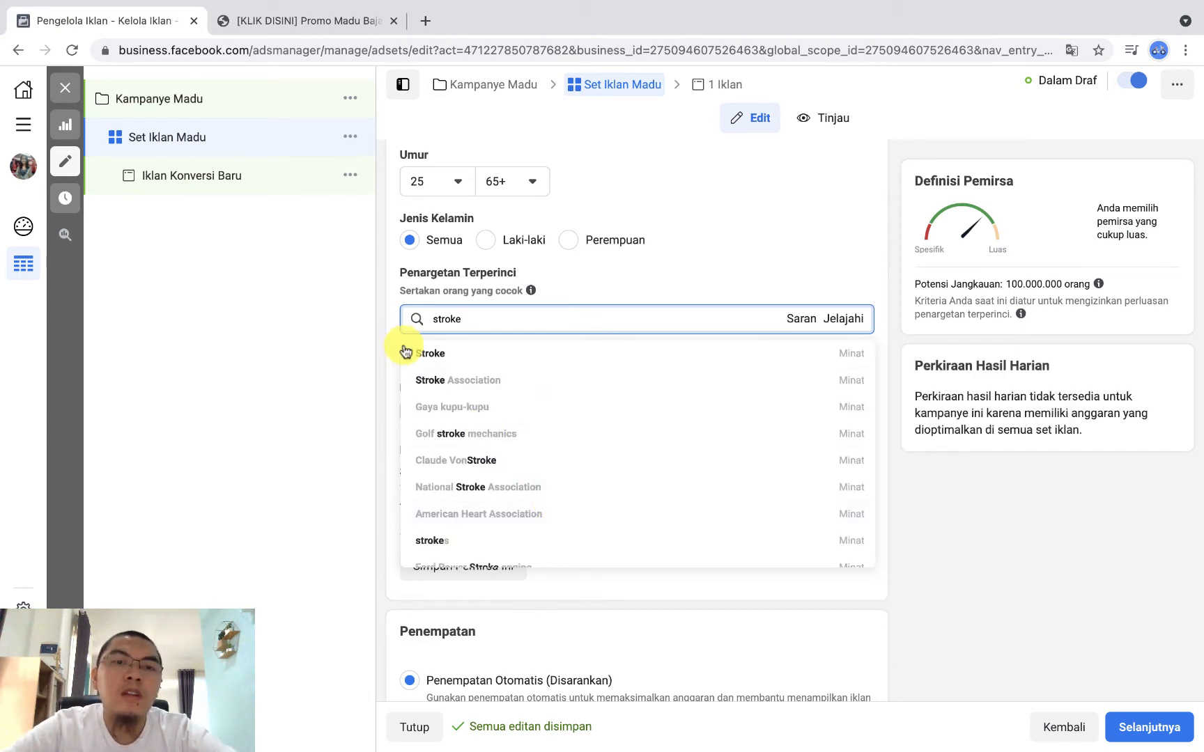
{"action": "left_click", "coordinate": [436, 355]}
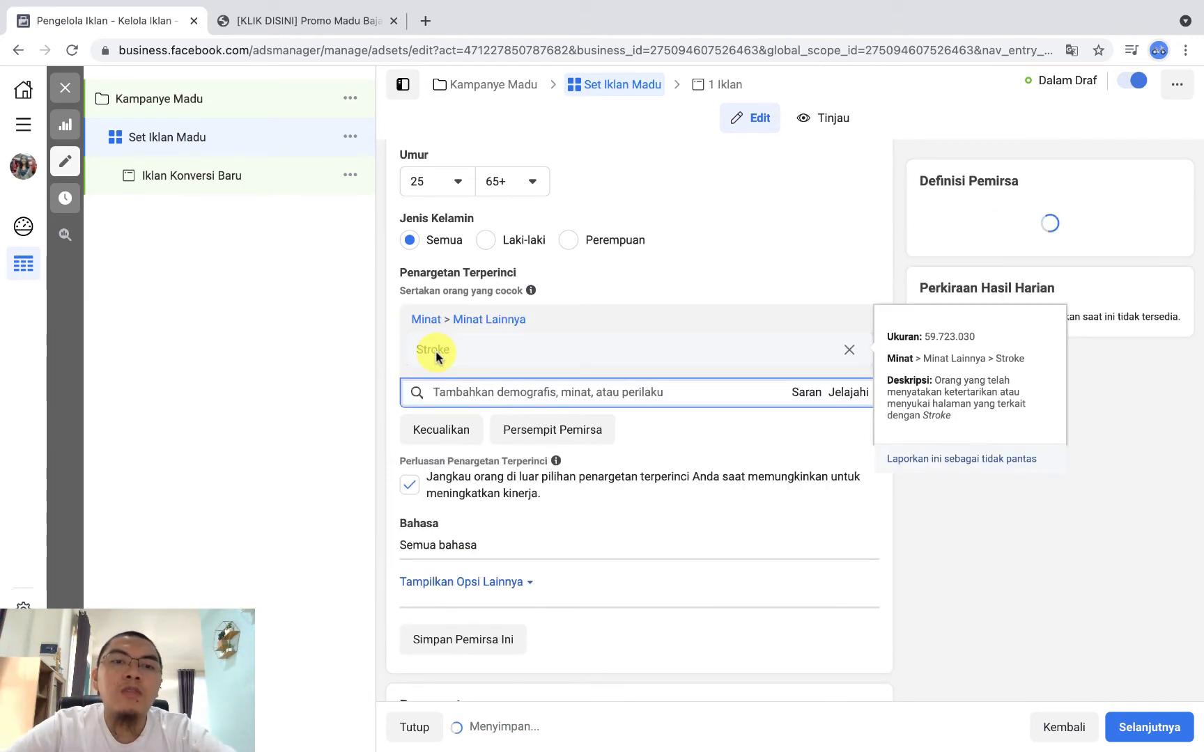
Step: Add the interests Kanker and Kanker payudara to the people included in Penargetan Terperinci
{"action": "left_click", "coordinate": [502, 390]}
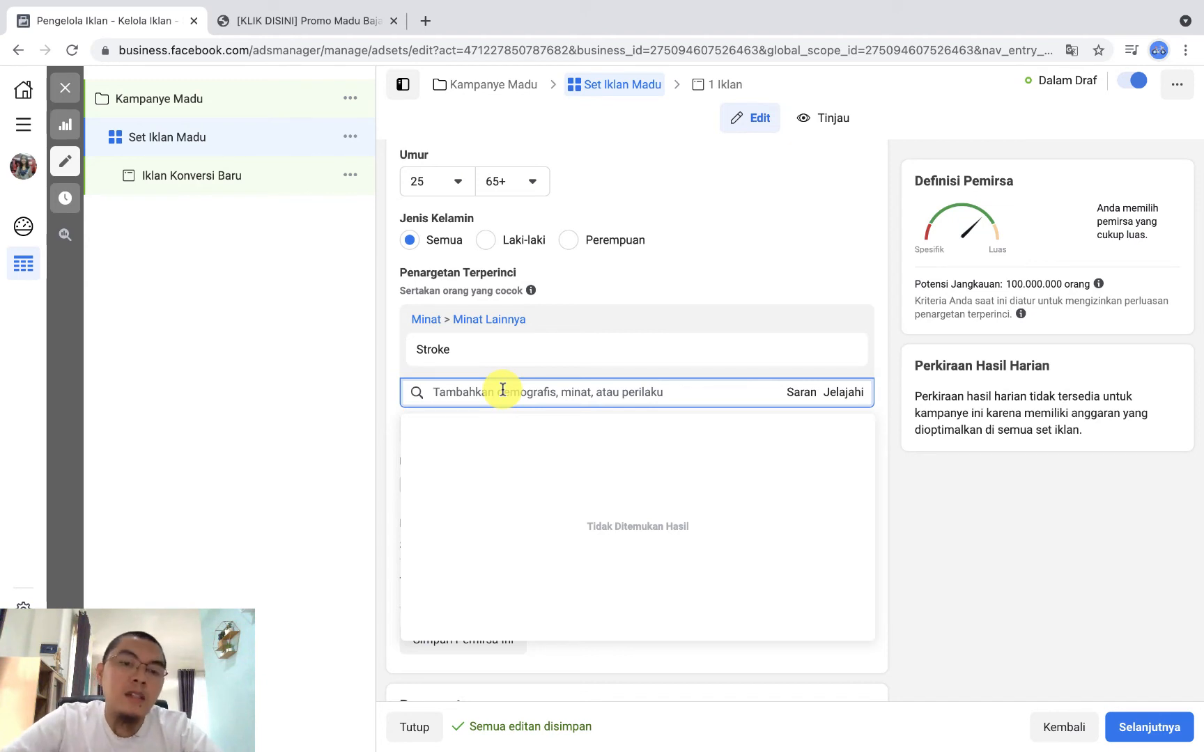
{"action": "type", "text": "kanker"}
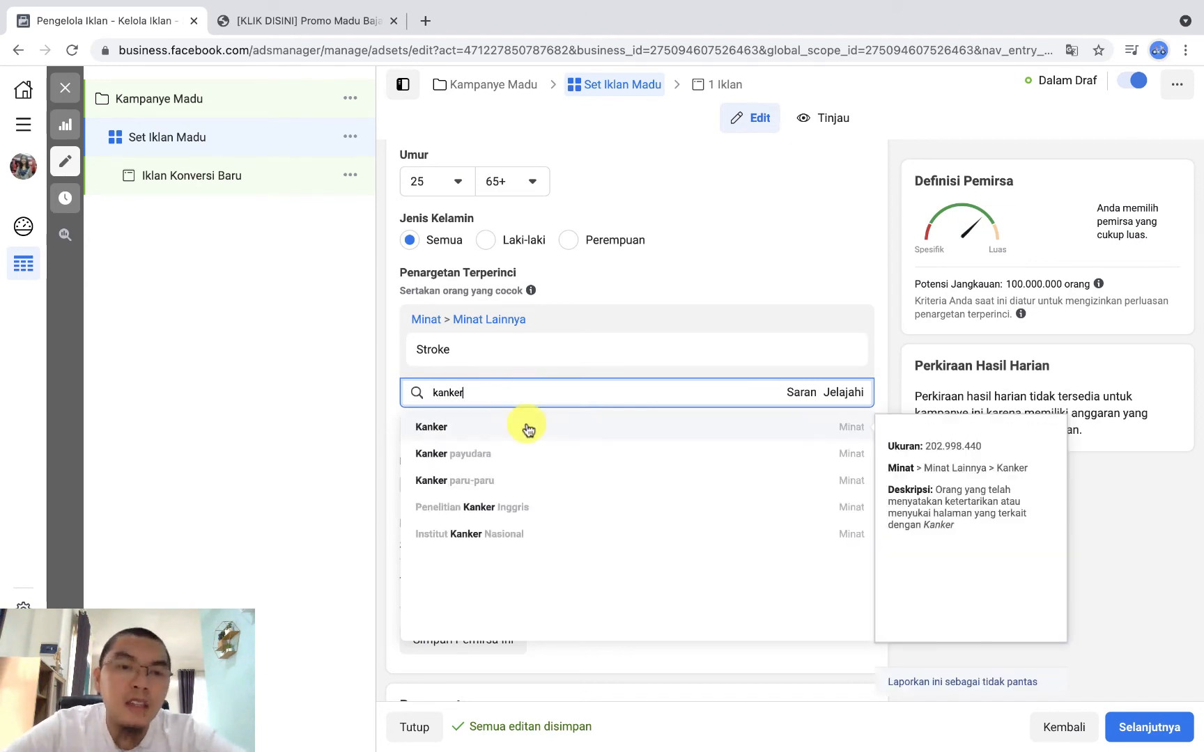
{"action": "left_click", "coordinate": [464, 427]}
{"action": "type", "text": "kank"}
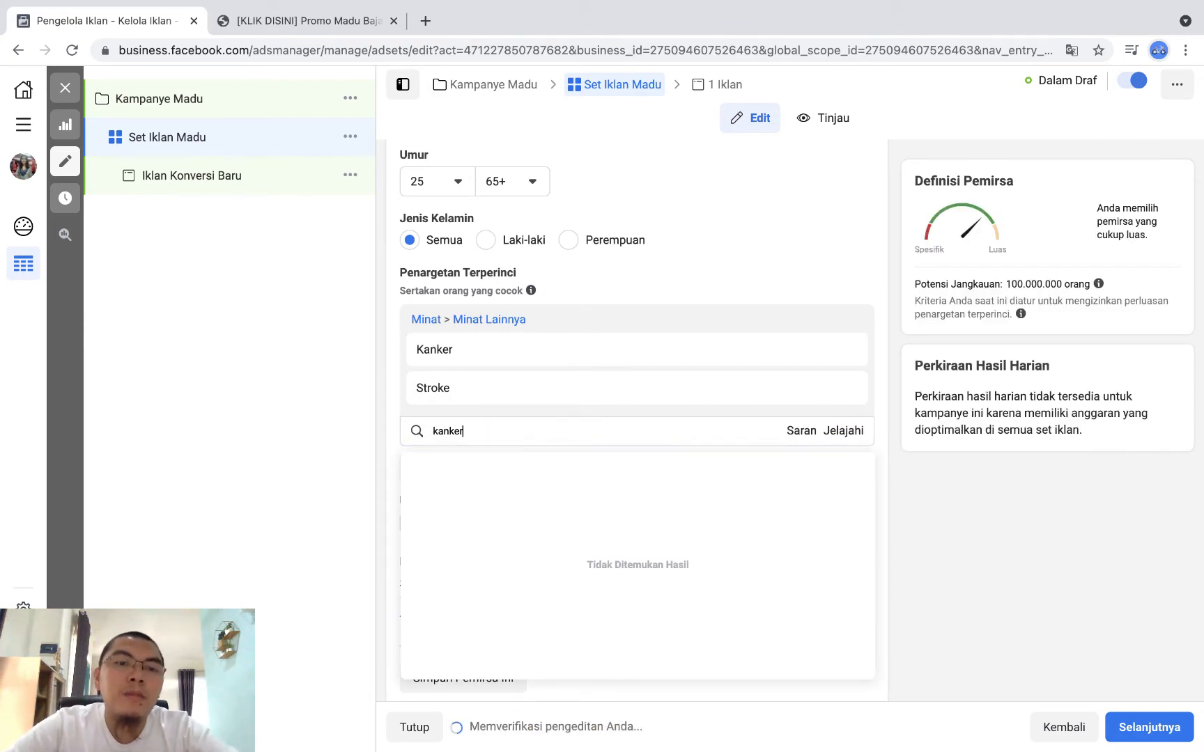
{"action": "type", "text": "er"}
{"action": "left_click", "coordinate": [471, 476]}
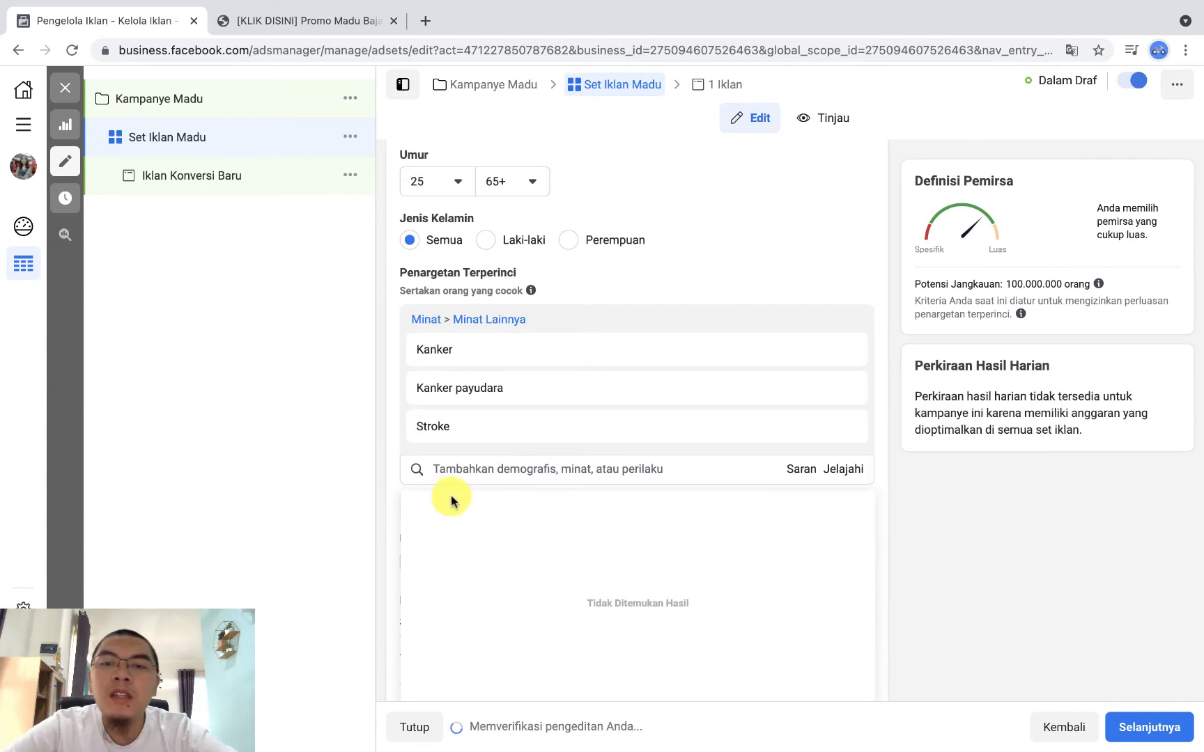
Step: Browse the suggested interests for the included people and add Asam urat
{"action": "scroll", "coordinate": [989, 519], "scroll_direction": "down", "scroll_amount": 1}
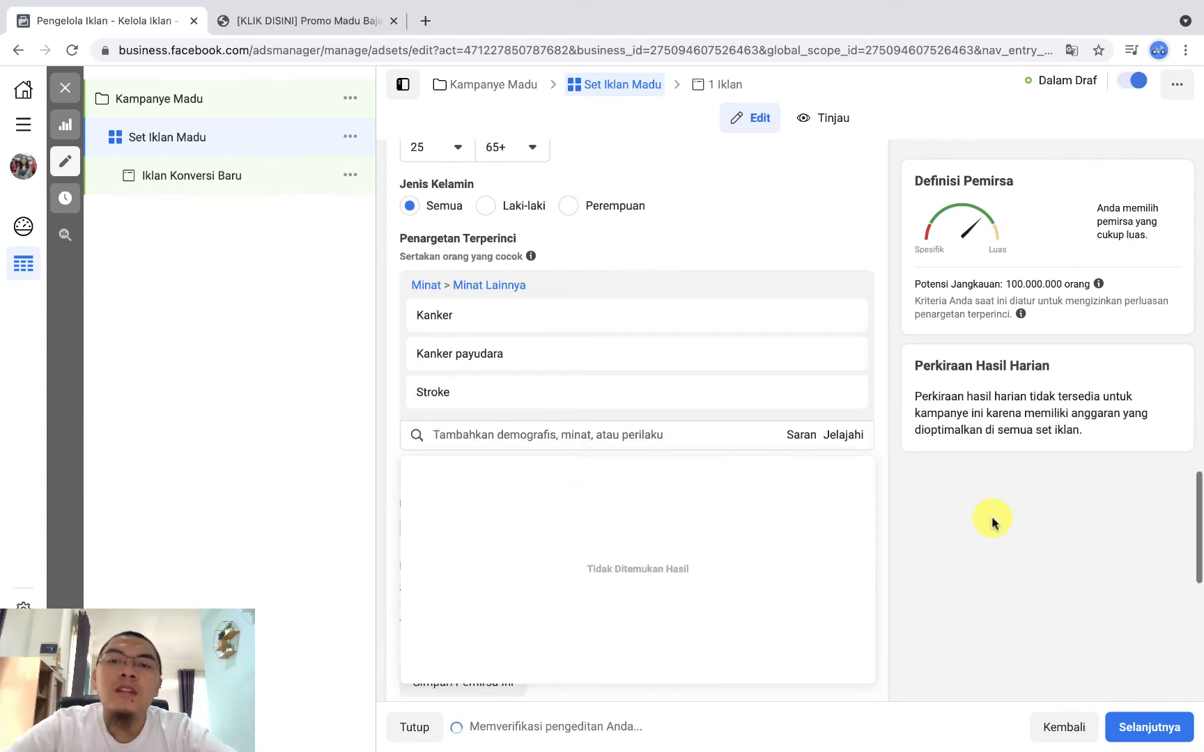
{"action": "left_click", "coordinate": [800, 435]}
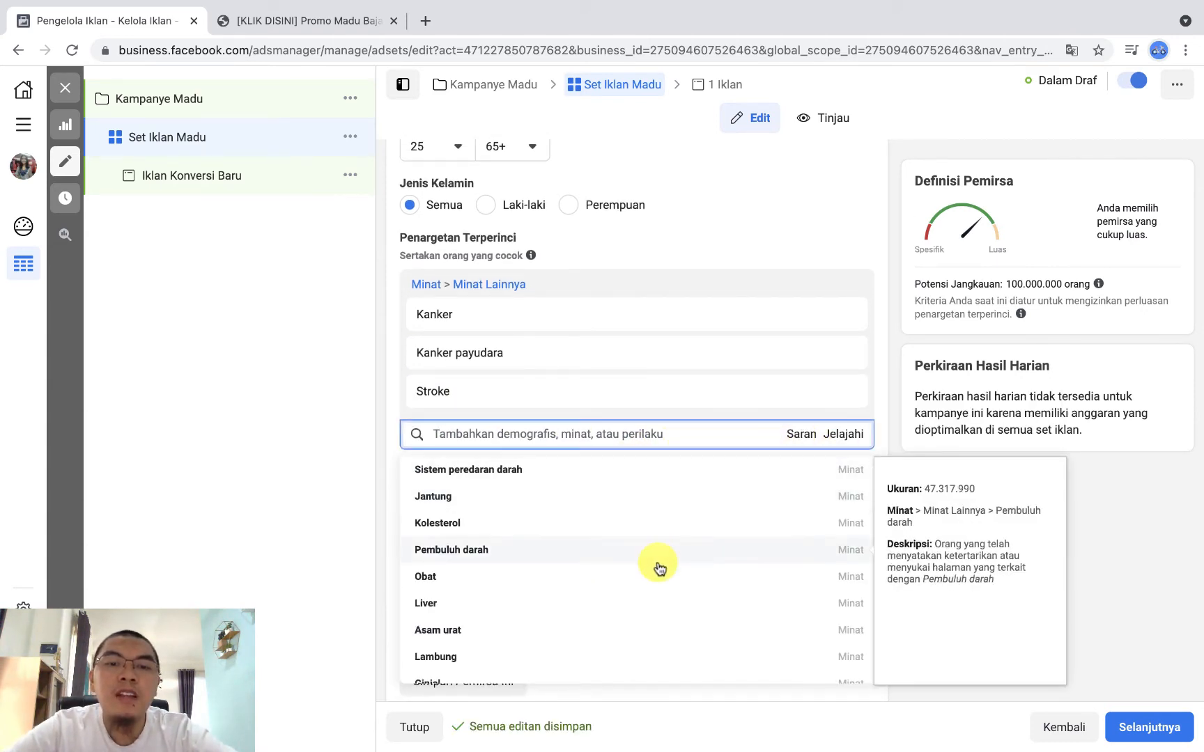
{"action": "scroll", "coordinate": [658, 568], "scroll_direction": "down", "scroll_amount": 5}
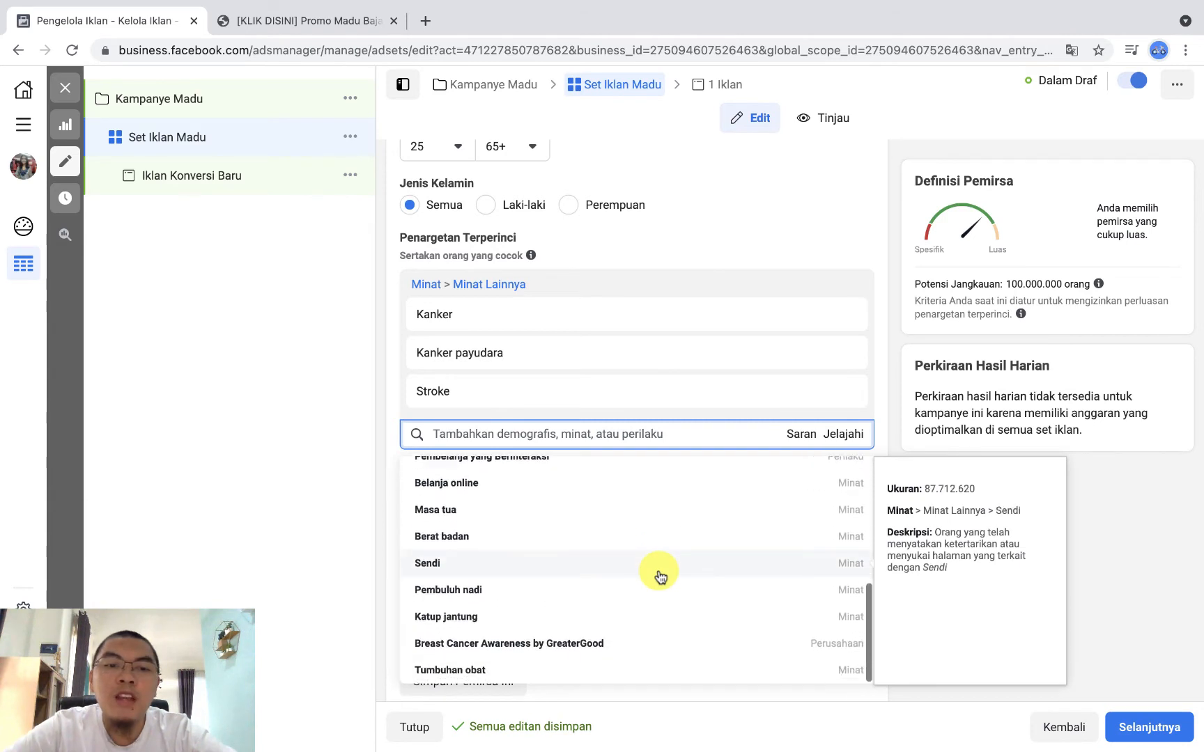
{"action": "scroll", "coordinate": [660, 576], "scroll_direction": "up", "scroll_amount": 5}
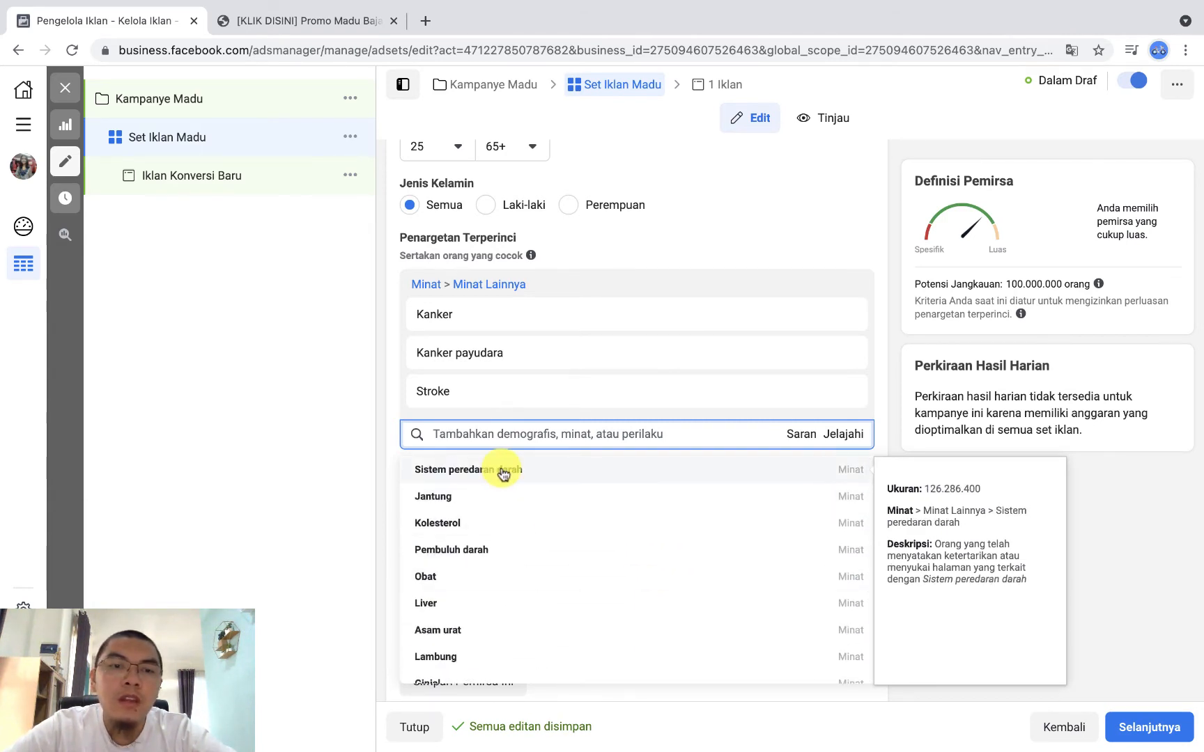
{"action": "left_click", "coordinate": [478, 635]}
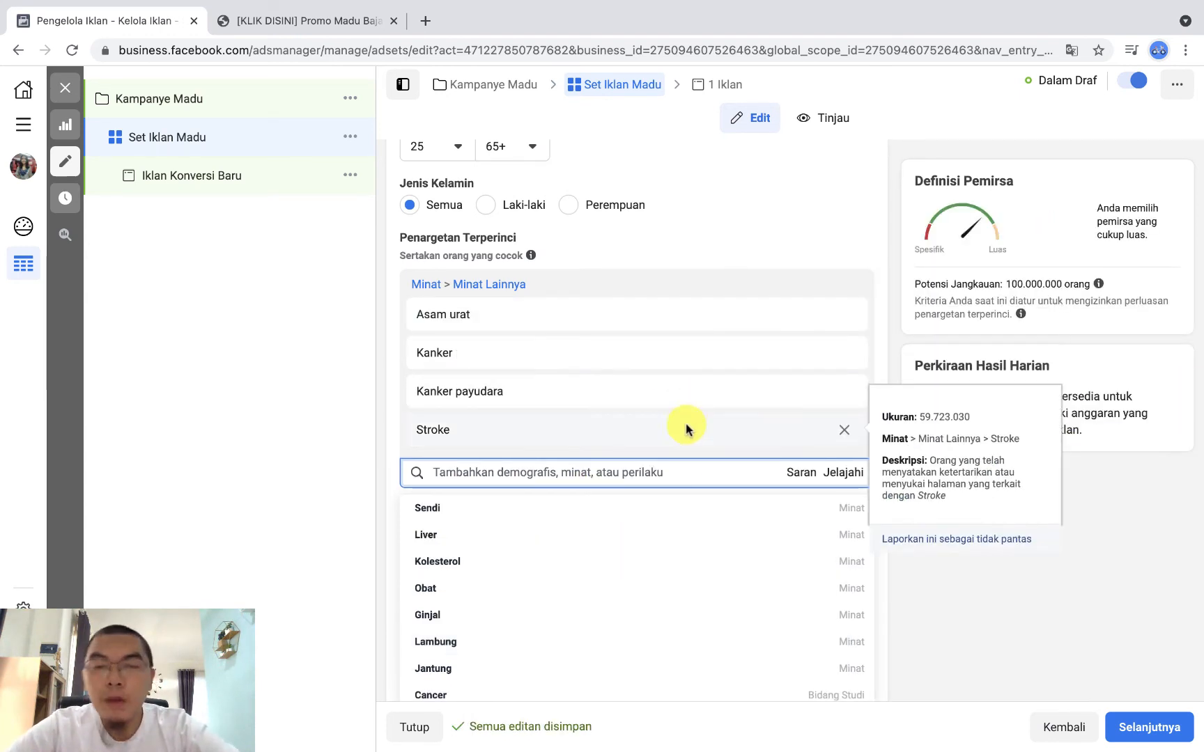
{"action": "left_click", "coordinate": [895, 274]}
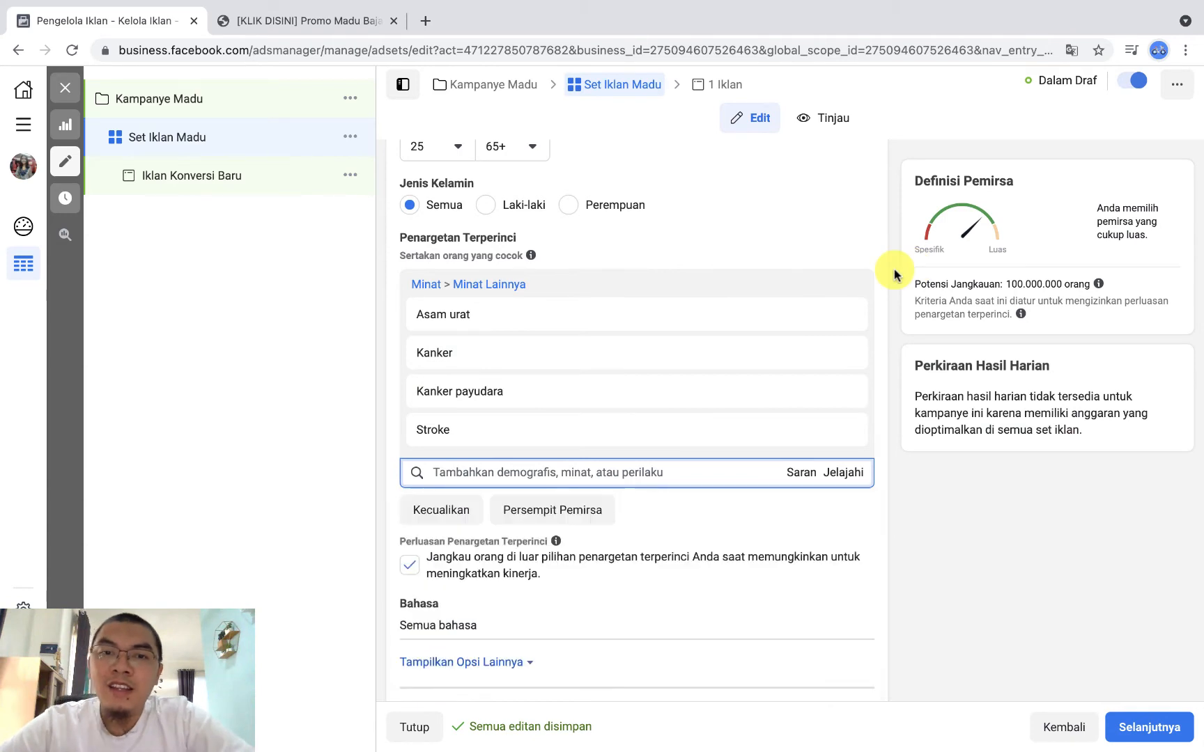
Step: Exclude people matching the behaviour Akses Facebook (jenis jaringan): 2G from the audience
{"action": "scroll", "coordinate": [896, 274], "scroll_direction": "down", "scroll_amount": 2}
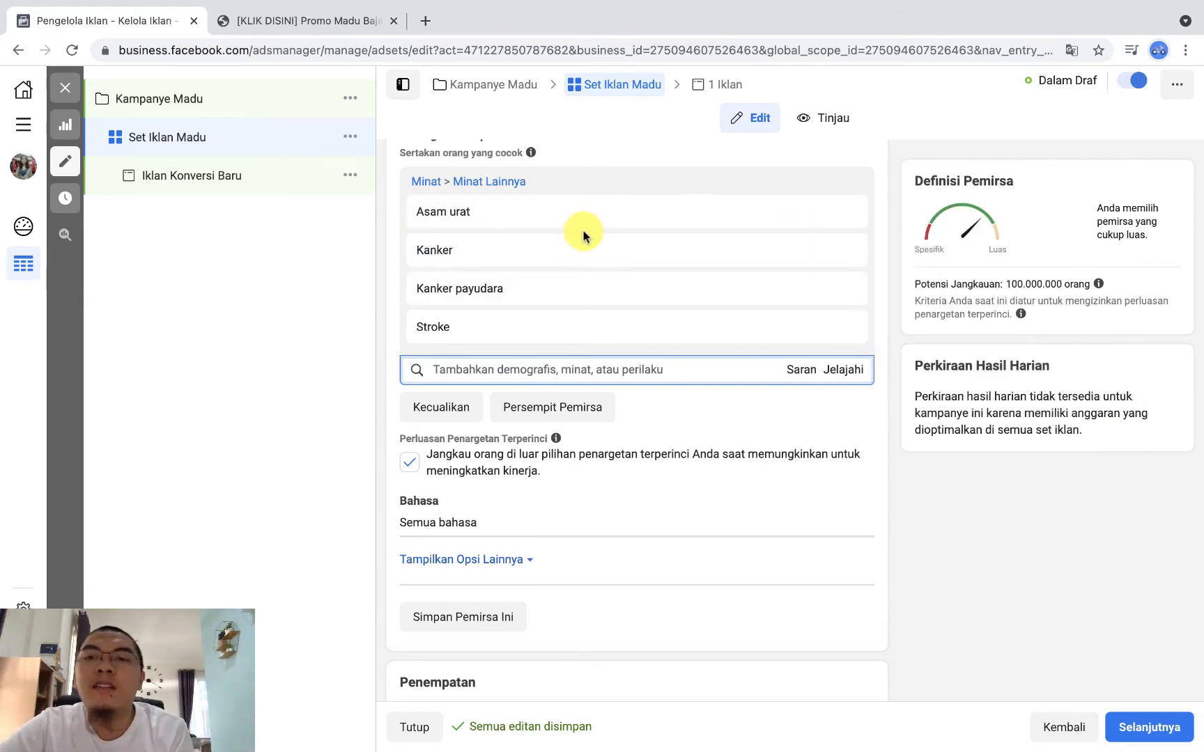
{"action": "left_click", "coordinate": [446, 411]}
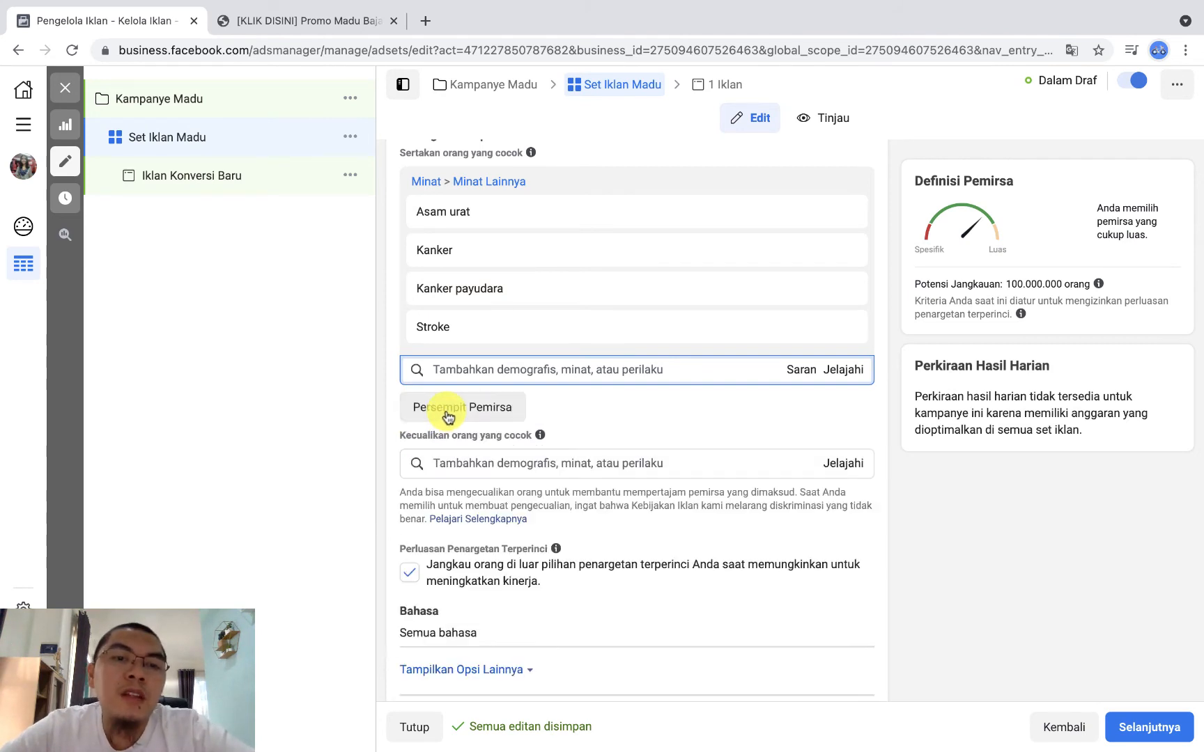
{"action": "left_click", "coordinate": [488, 462]}
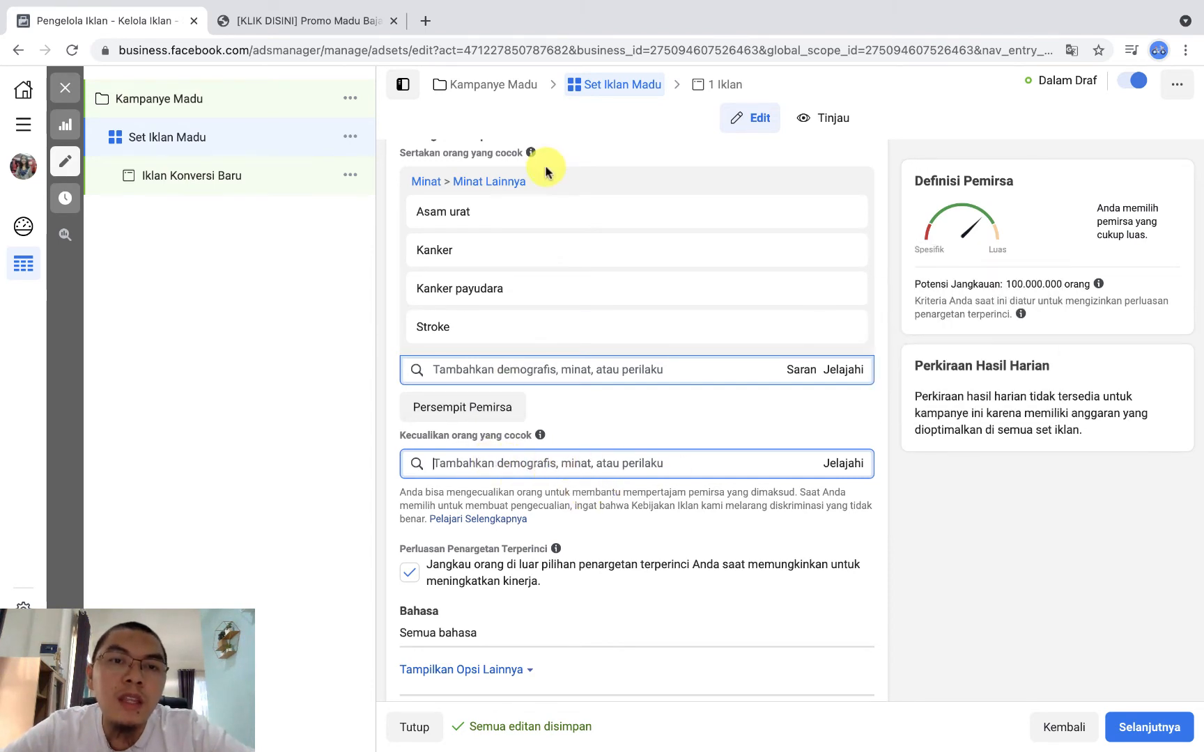
{"action": "left_click", "coordinate": [537, 466]}
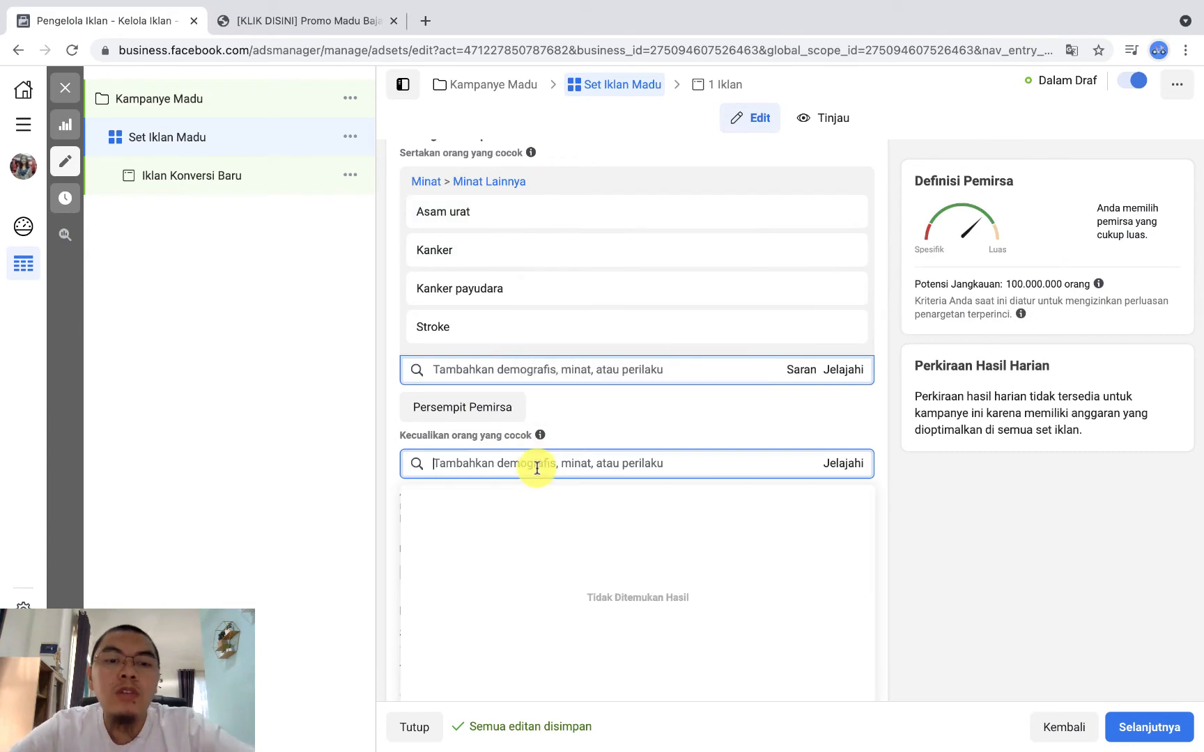
{"action": "type", "text": "2g"}
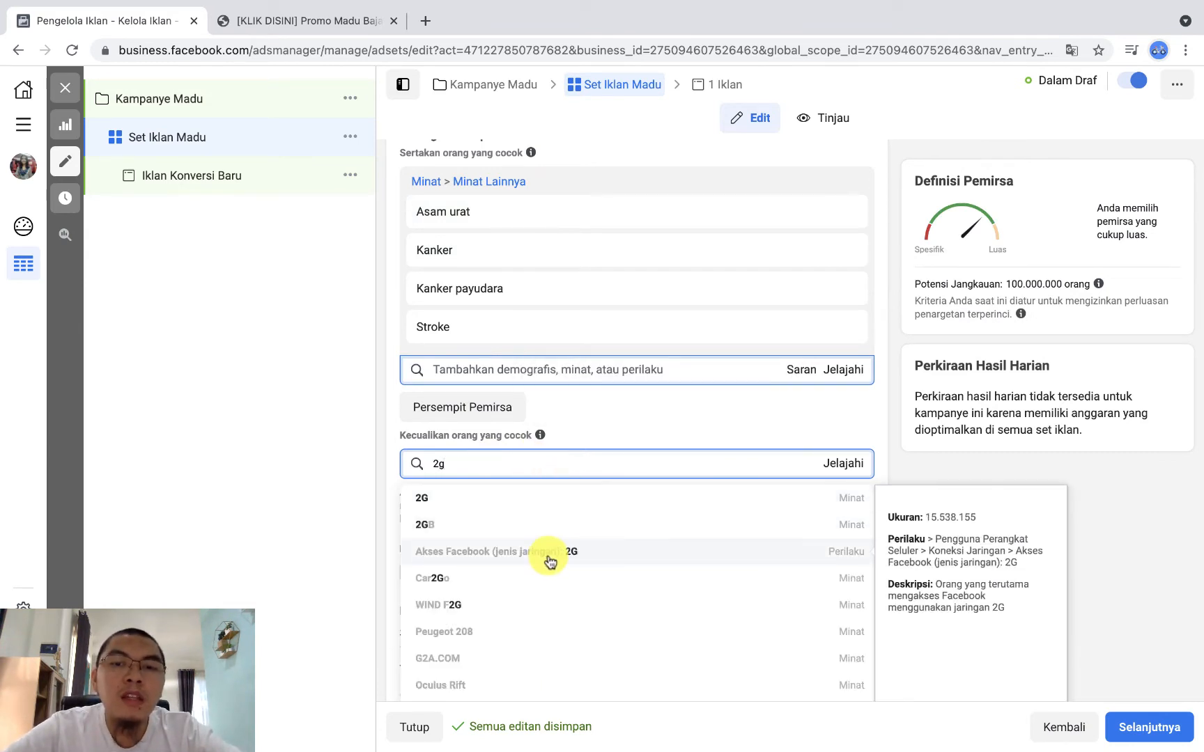
{"action": "left_click", "coordinate": [551, 554]}
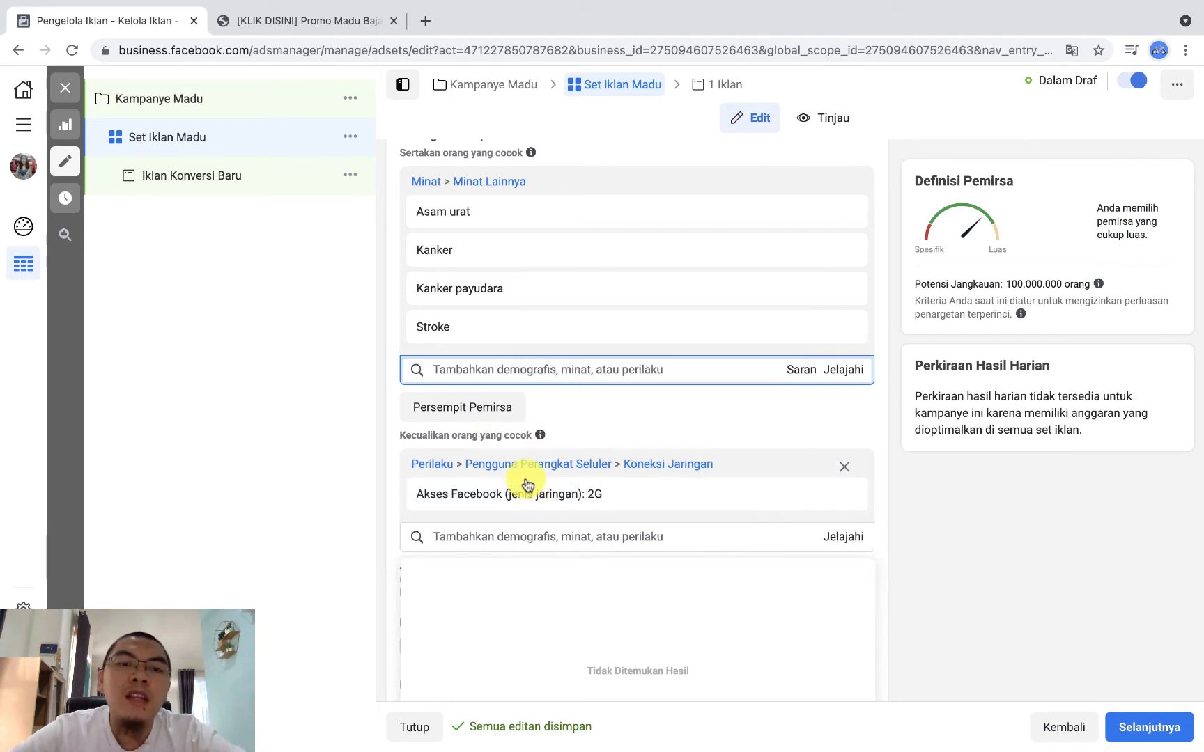
Step: Search the exclusions for tablet and exclude the behaviour Akses Facebook (seluler): tablet
{"action": "left_click", "coordinate": [760, 537]}
{"action": "type", "text": "tablet"}
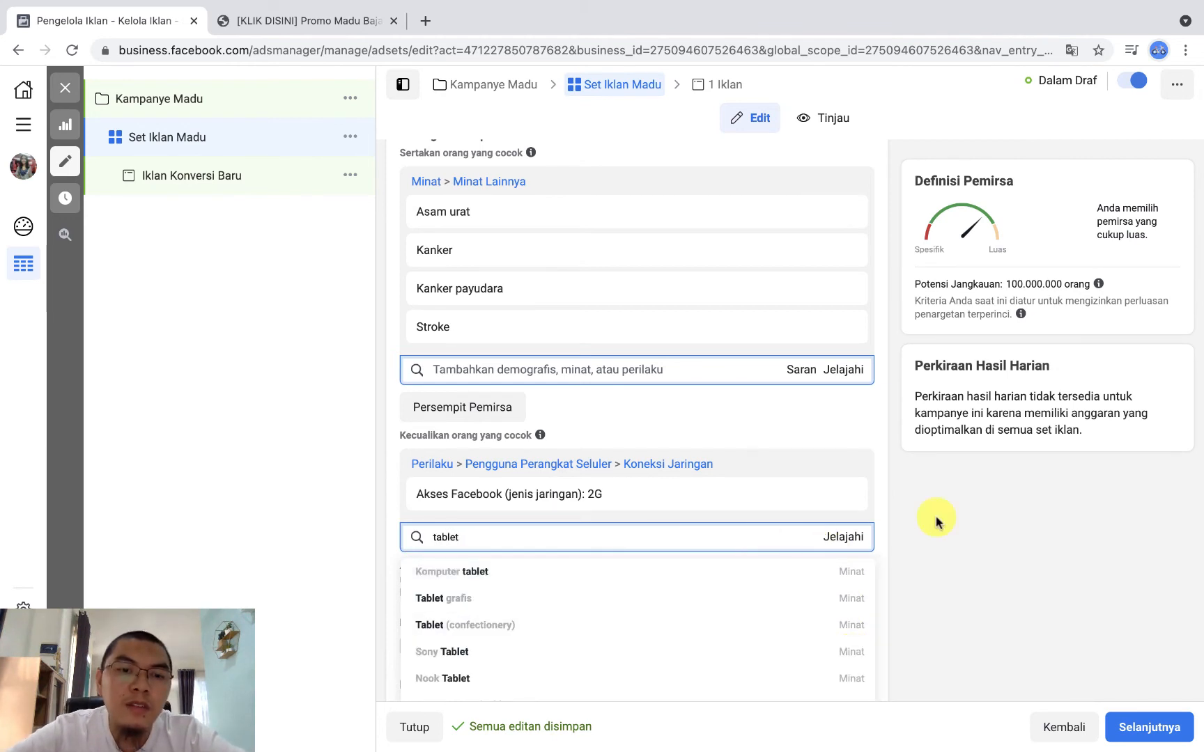
{"action": "scroll", "coordinate": [1053, 473], "scroll_direction": "down", "scroll_amount": 1}
{"action": "scroll", "coordinate": [779, 606], "scroll_direction": "down", "scroll_amount": 3}
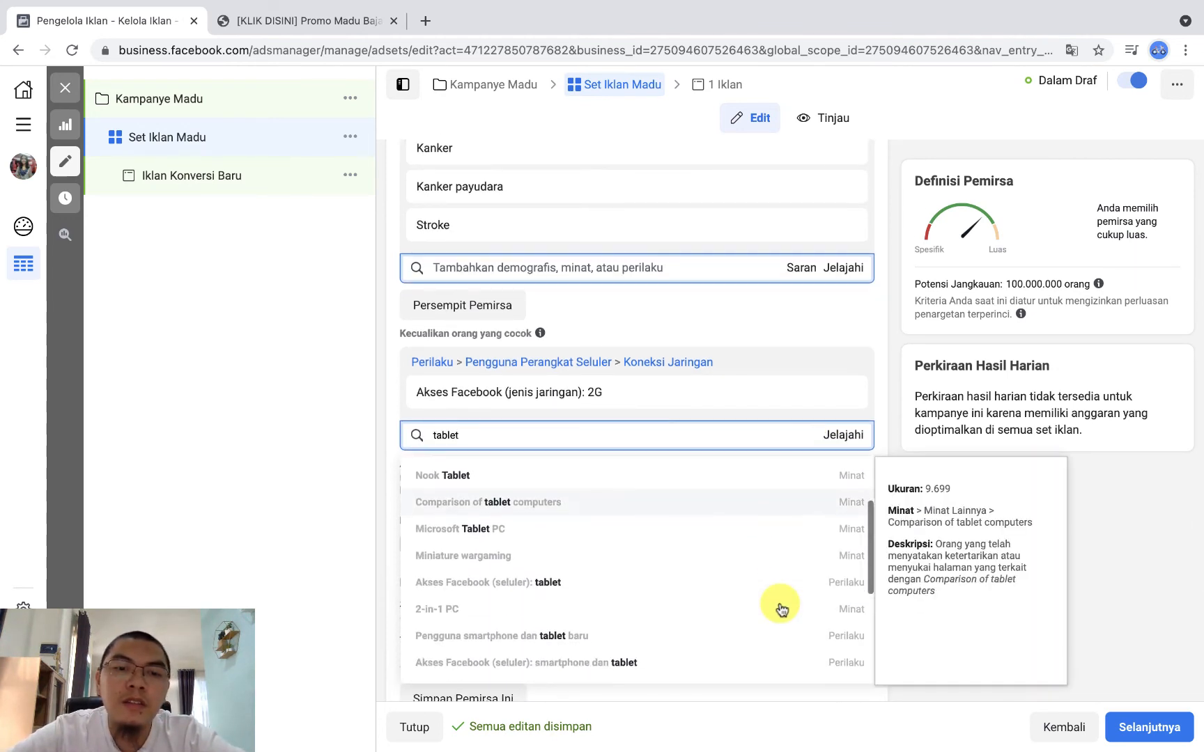
{"action": "left_click", "coordinate": [535, 591]}
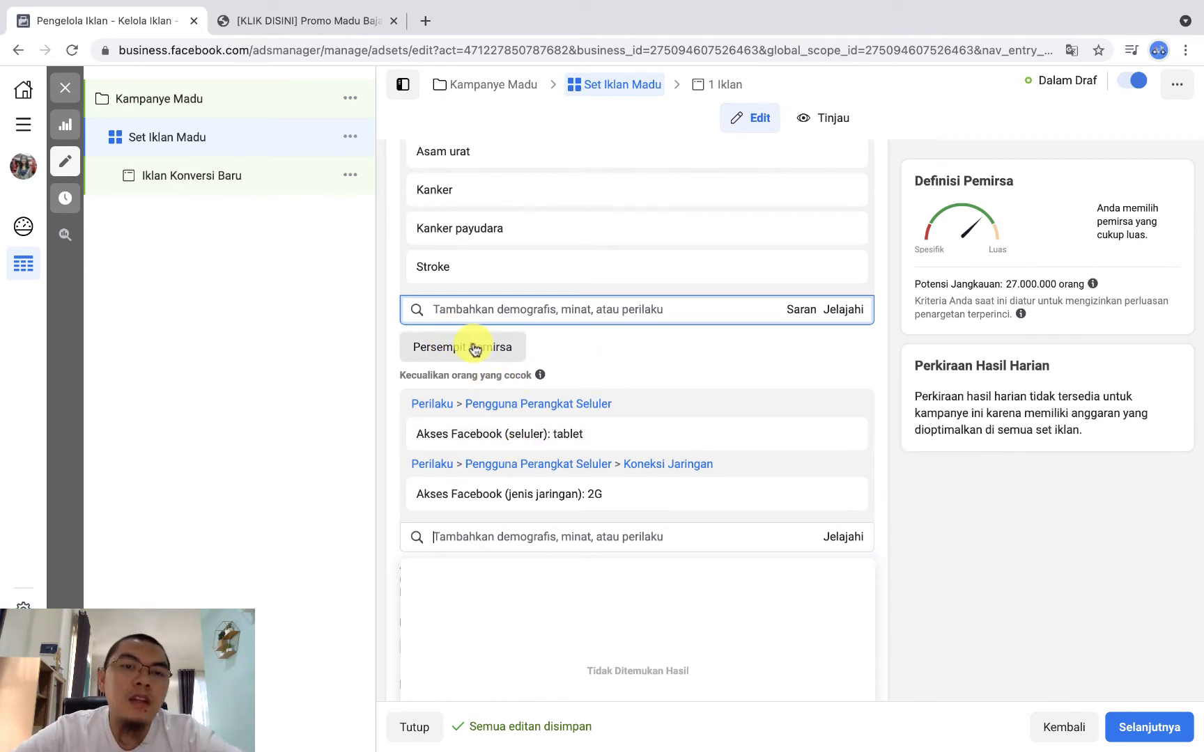
Step: Narrow the audience so people must also match the shopping interest Belanja online under Belanja dan busana
{"action": "left_click", "coordinate": [474, 348]}
{"action": "left_click", "coordinate": [529, 366]}
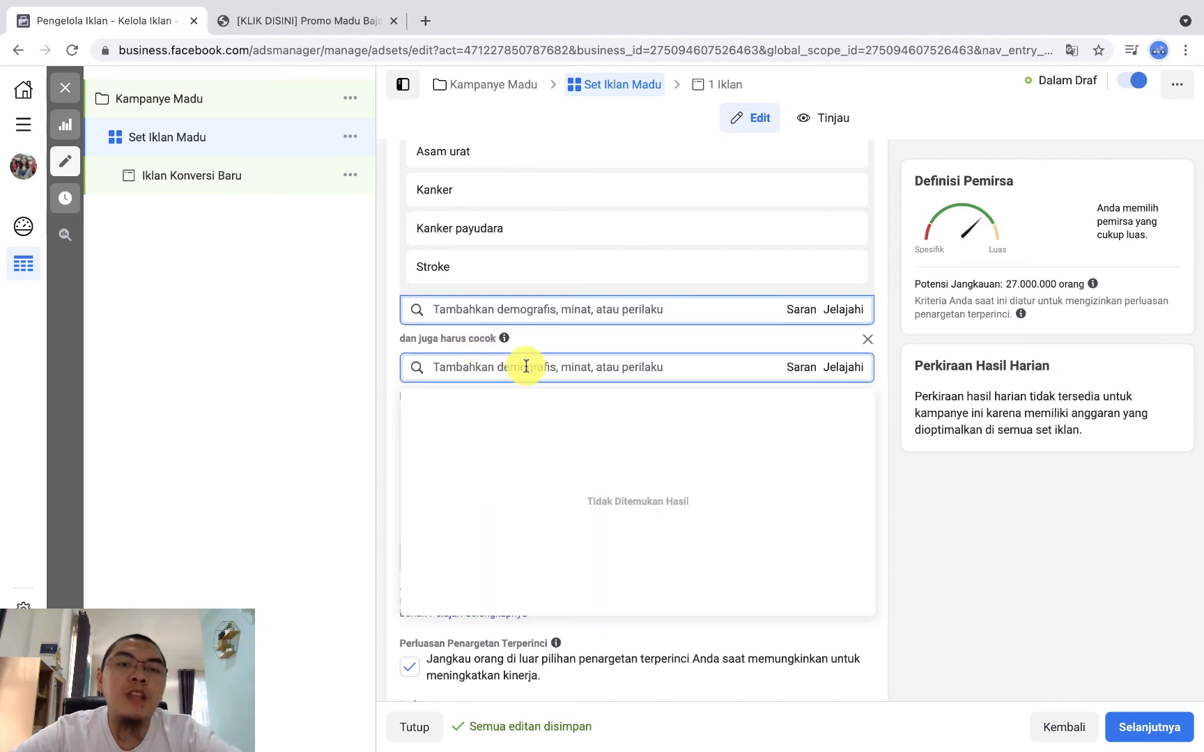
{"action": "scroll", "coordinate": [524, 368], "scroll_direction": "up", "scroll_amount": 2}
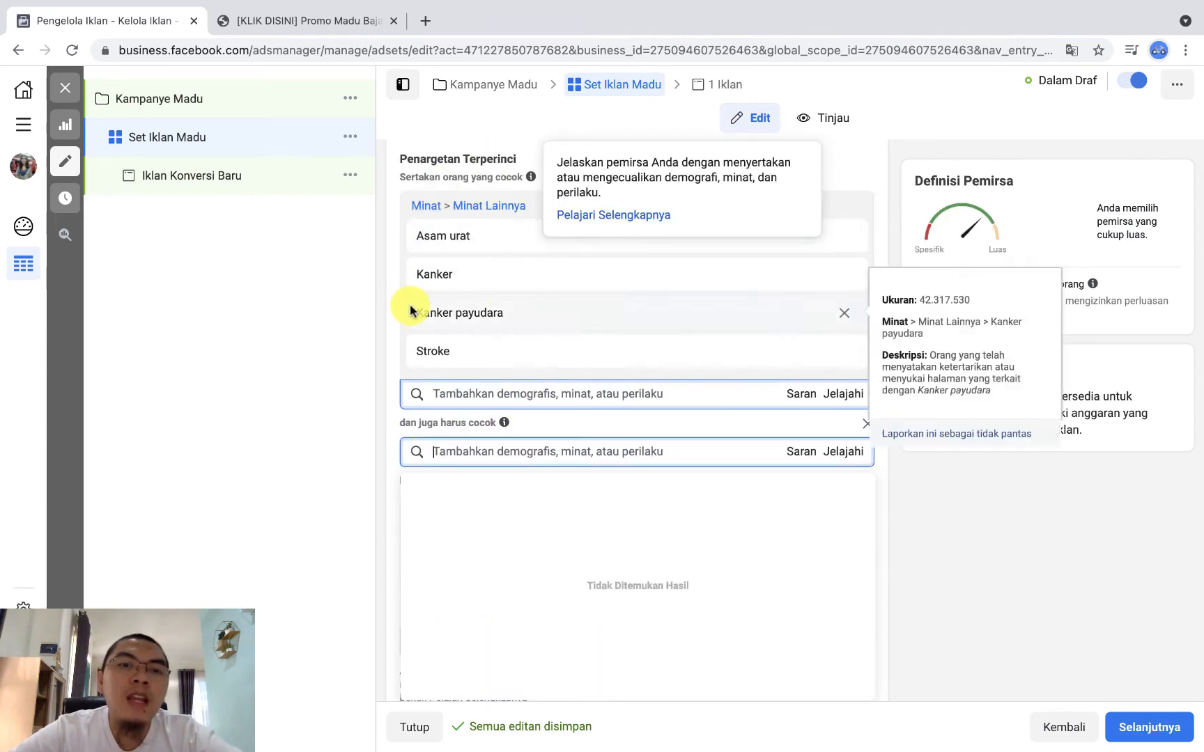
{"action": "mouse_move", "coordinate": [472, 256]}
{"action": "mouse_move", "coordinate": [466, 323]}
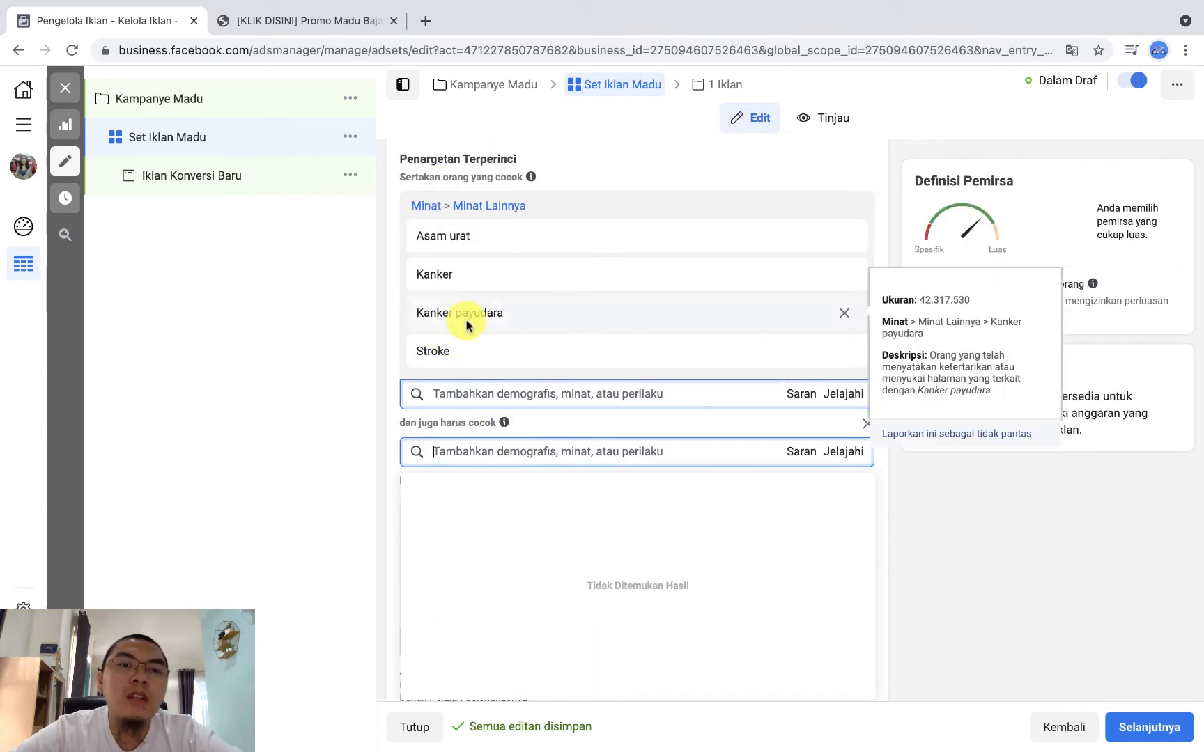
{"action": "left_click", "coordinate": [479, 392]}
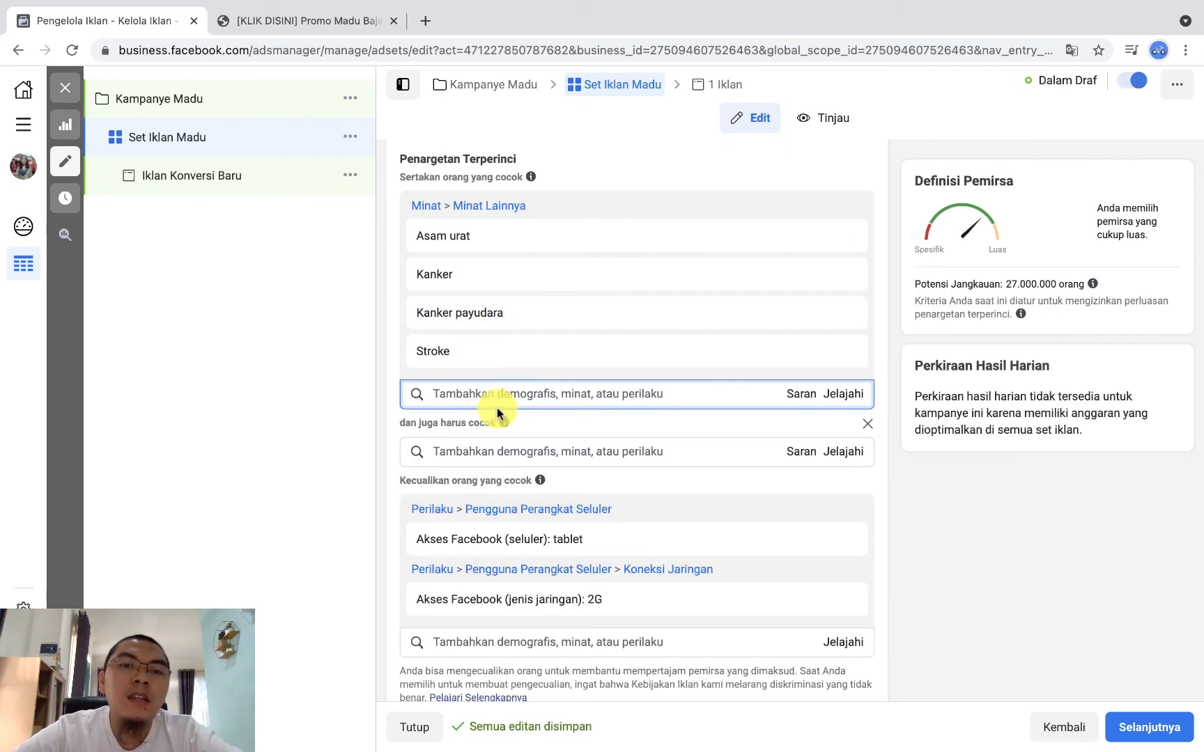
{"action": "left_click", "coordinate": [502, 453]}
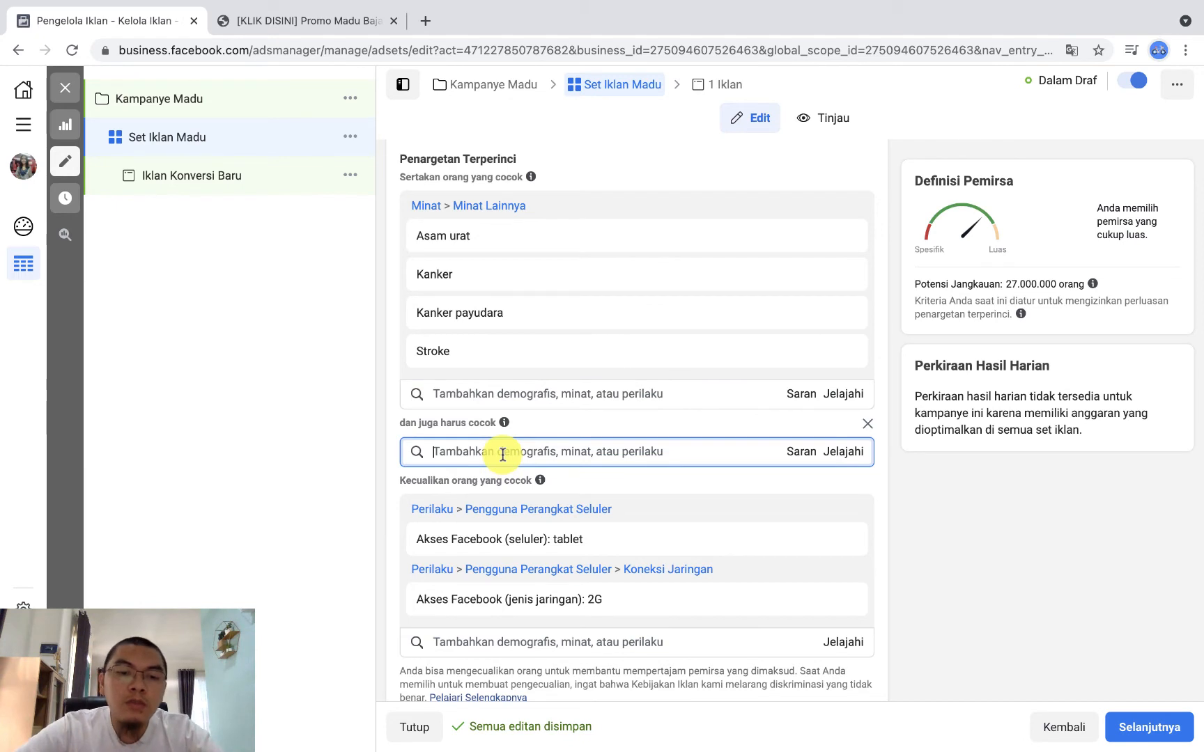
{"action": "type", "text": "belanja online"}
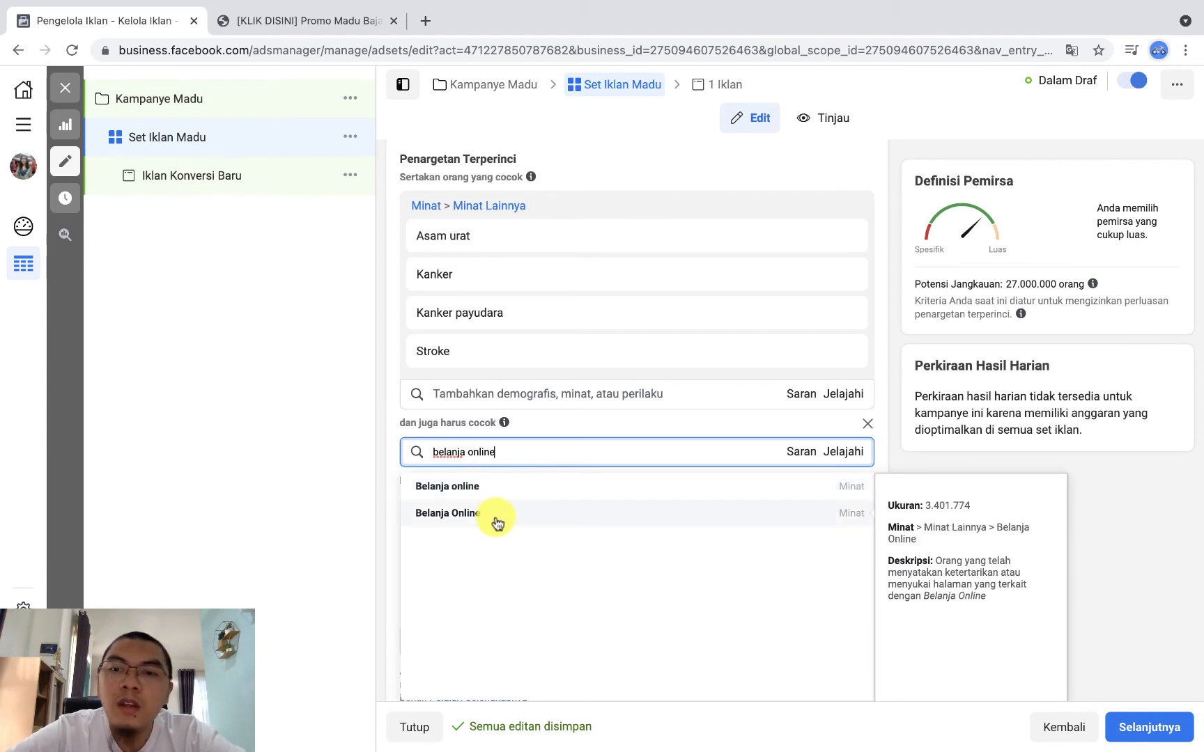
{"action": "left_click", "coordinate": [509, 488]}
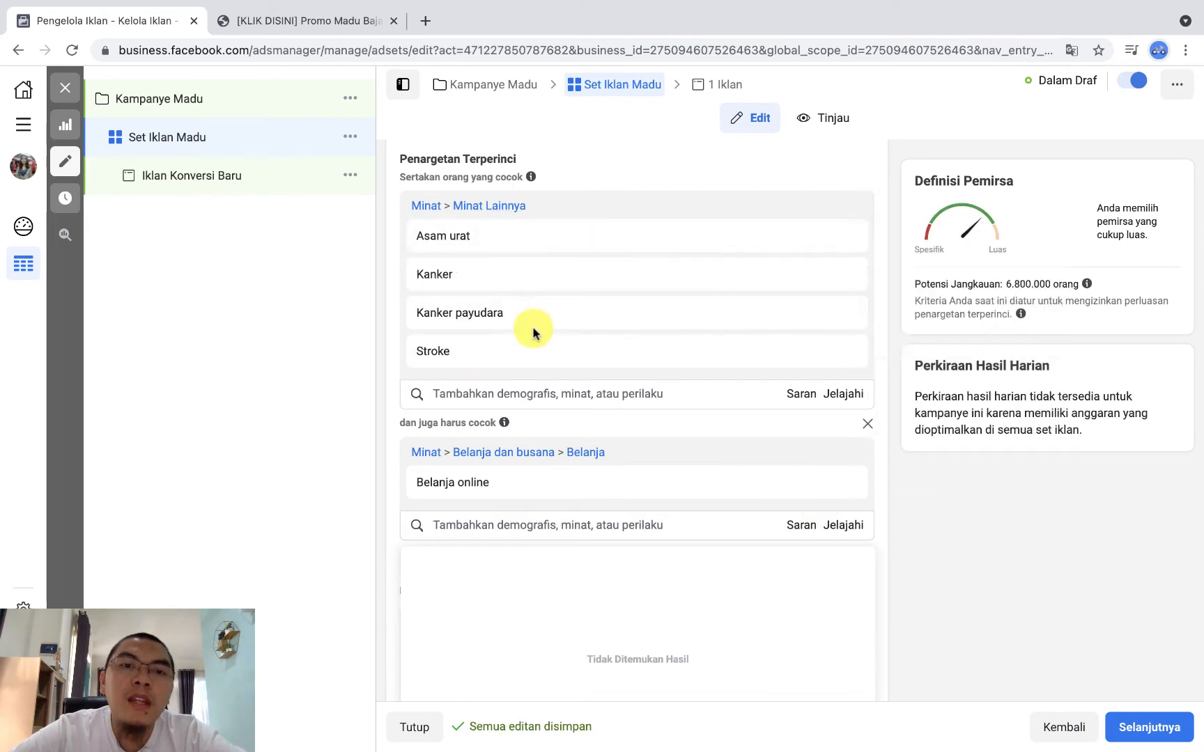
{"action": "scroll", "coordinate": [523, 322], "scroll_direction": "down", "scroll_amount": 3}
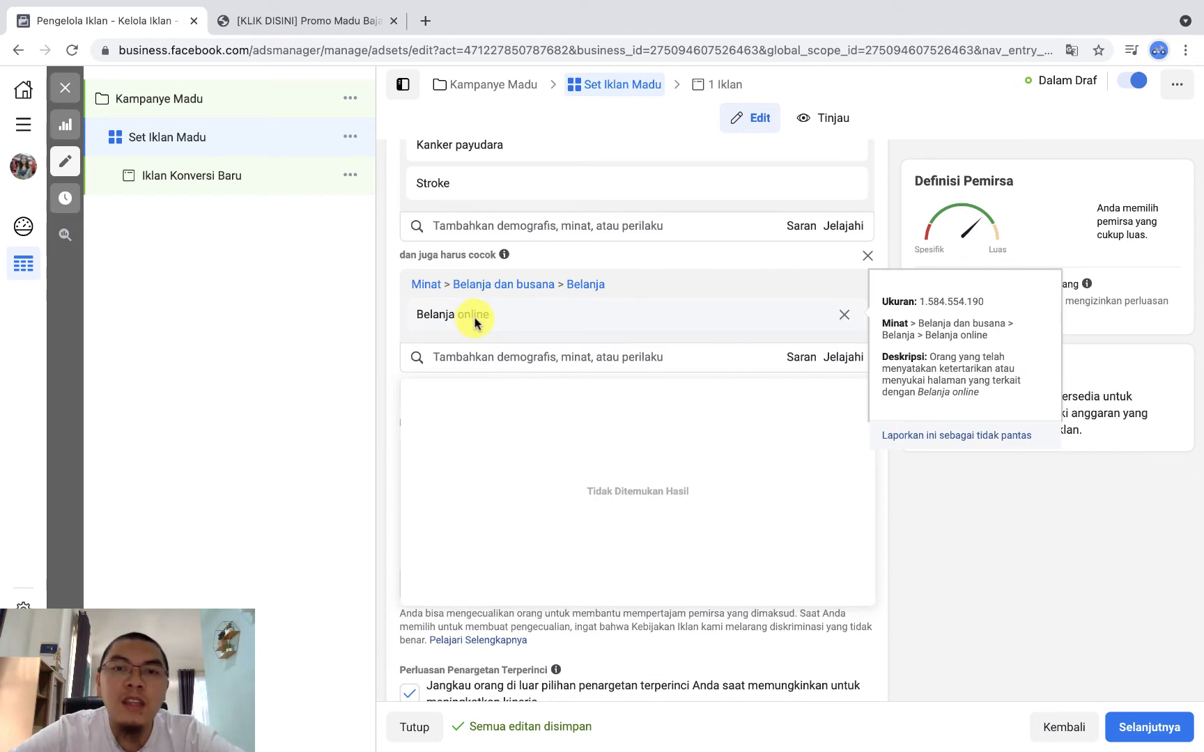
{"action": "left_click", "coordinate": [1075, 591]}
Step: Review the ad set's location, age, gender and detailed targeting, along with its Penempatan and Optimasi & Pengiriman sections
{"action": "scroll", "coordinate": [736, 499], "scroll_direction": "down", "scroll_amount": 2}
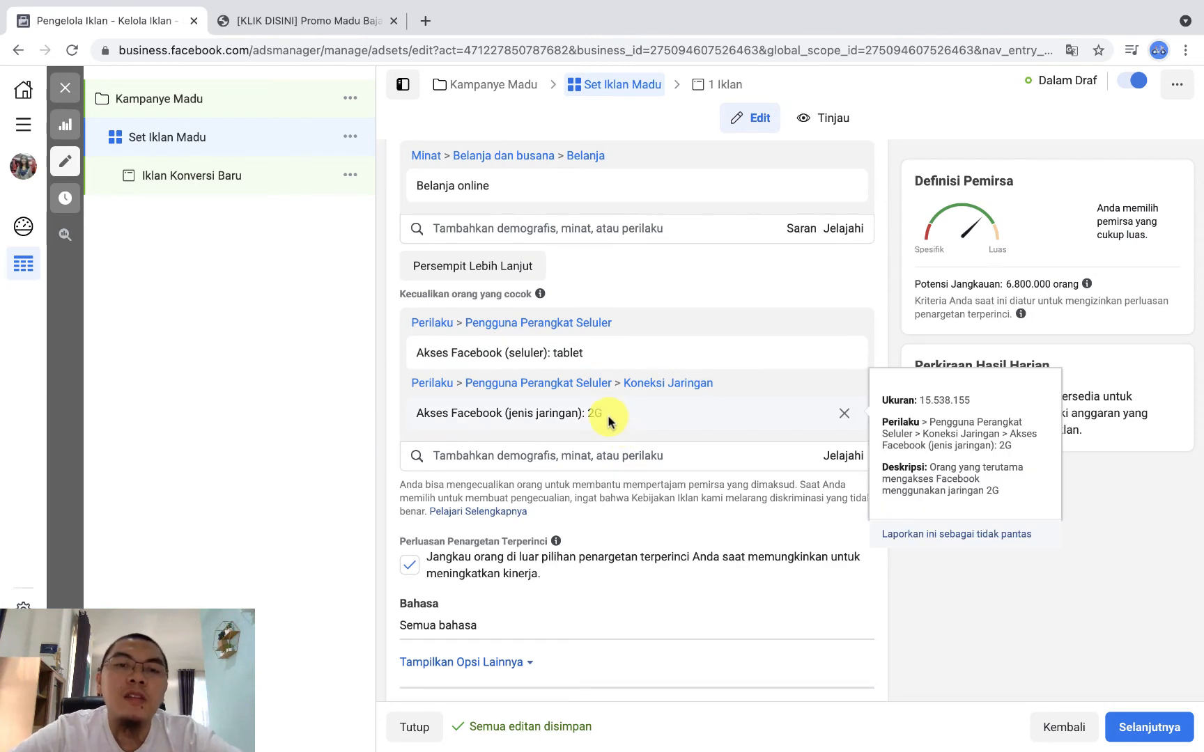
{"action": "scroll", "coordinate": [608, 417], "scroll_direction": "up", "scroll_amount": 12}
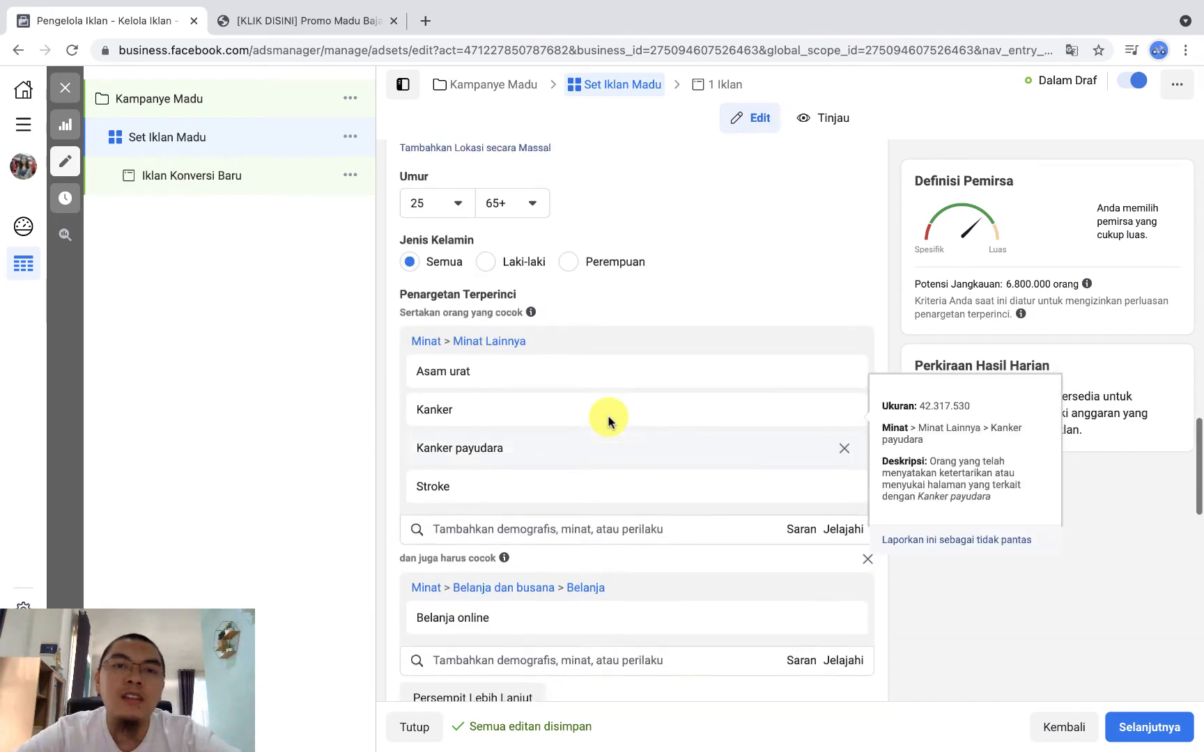
{"action": "scroll", "coordinate": [607, 416], "scroll_direction": "down", "scroll_amount": 5}
{"action": "scroll", "coordinate": [916, 603], "scroll_direction": "down", "scroll_amount": 5}
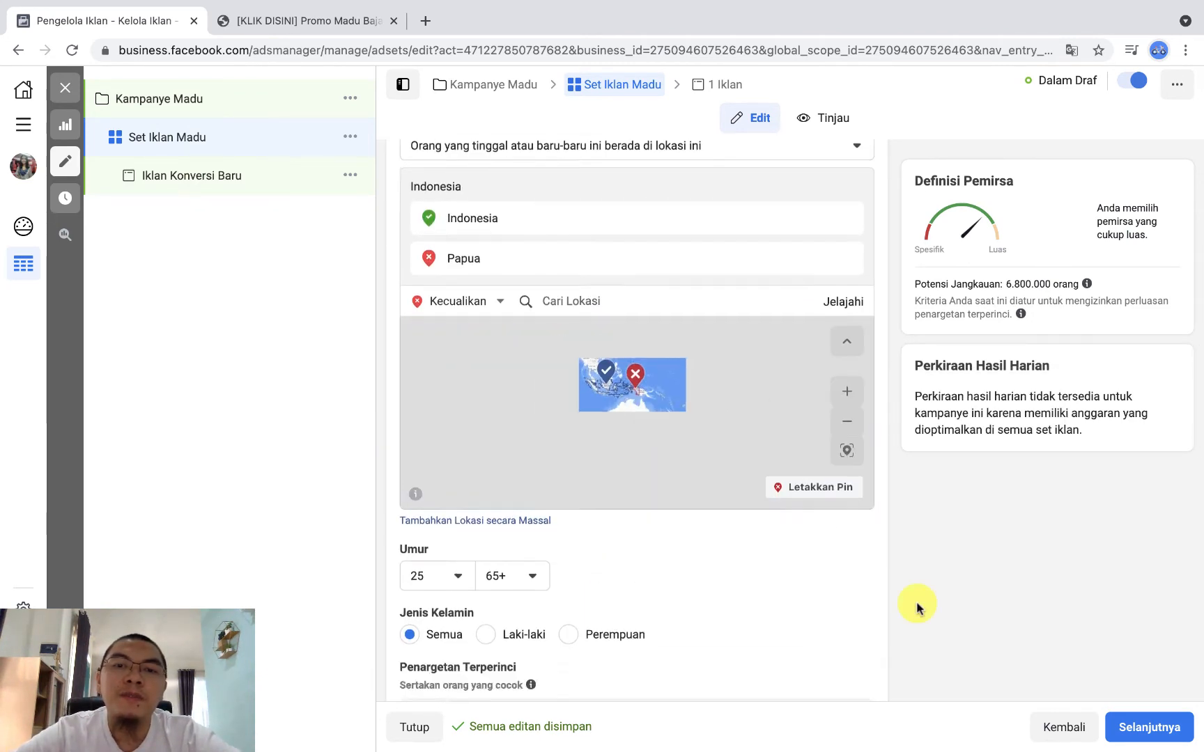
{"action": "scroll", "coordinate": [916, 603], "scroll_direction": "up", "scroll_amount": 2}
{"action": "scroll", "coordinate": [641, 318], "scroll_direction": "up", "scroll_amount": 5}
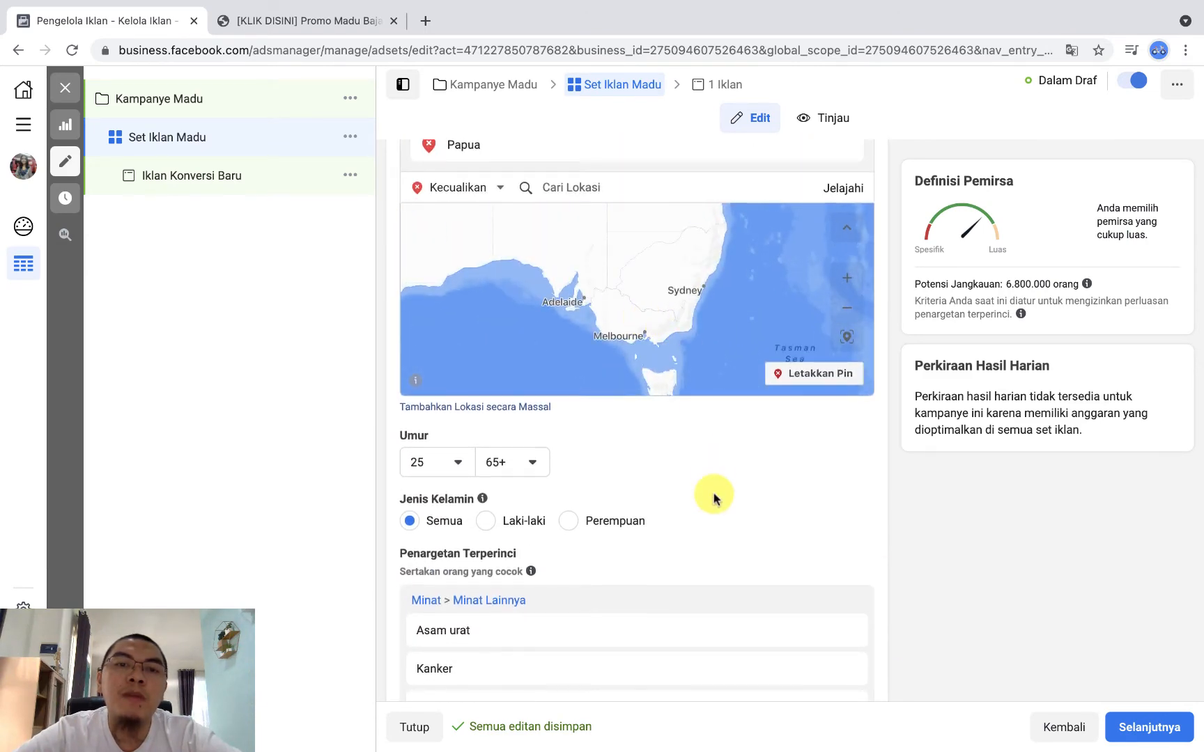
{"action": "scroll", "coordinate": [712, 497], "scroll_direction": "down", "scroll_amount": 9}
{"action": "scroll", "coordinate": [714, 497], "scroll_direction": "down", "scroll_amount": 5}
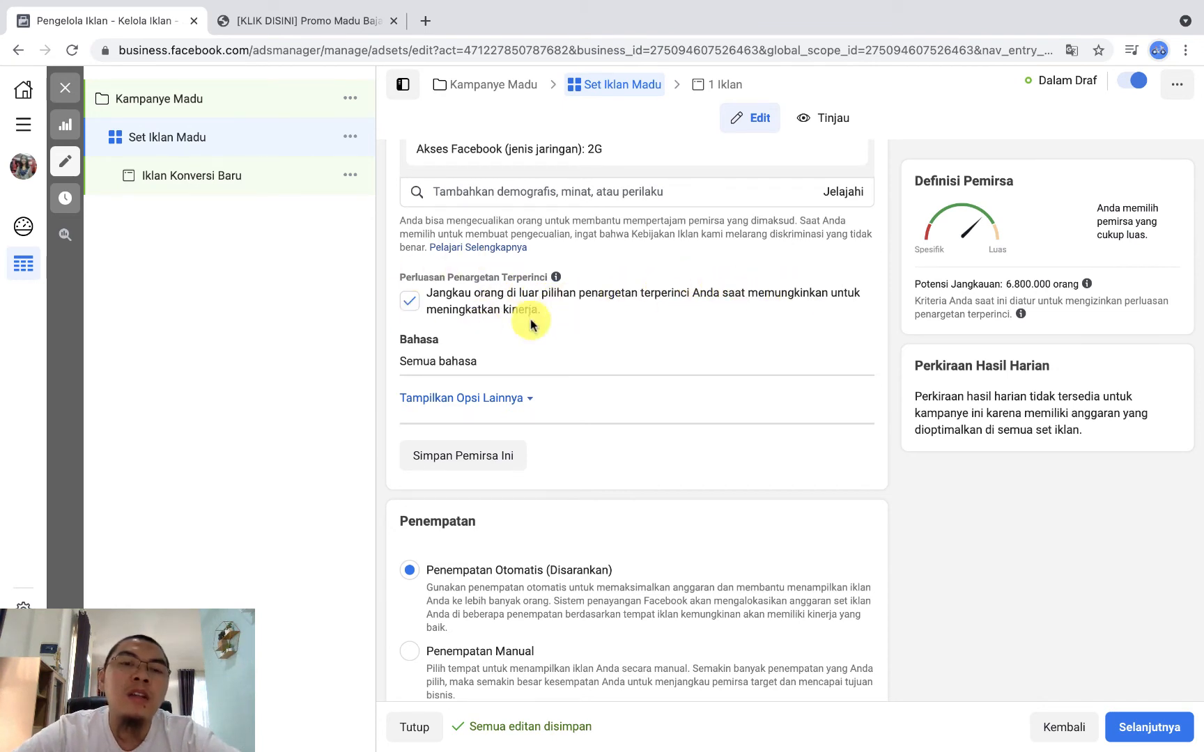
{"action": "scroll", "coordinate": [629, 377], "scroll_direction": "down", "scroll_amount": 5}
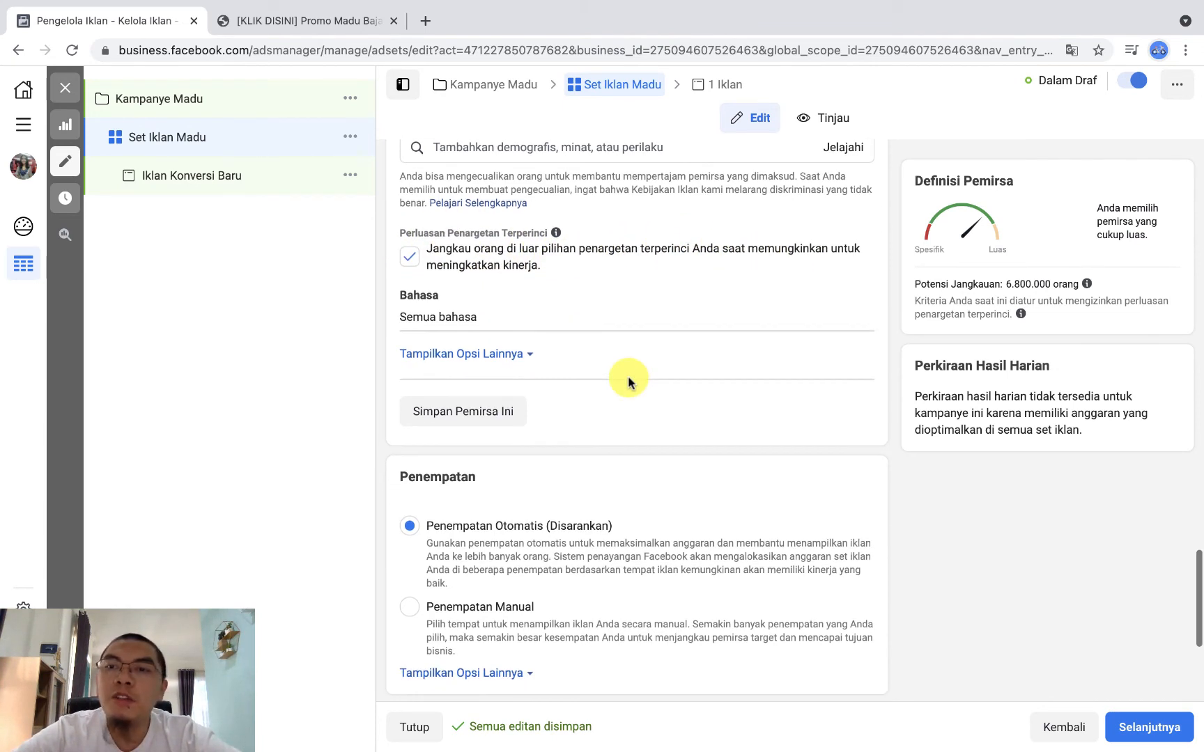
{"action": "scroll", "coordinate": [629, 382], "scroll_direction": "down", "scroll_amount": 2}
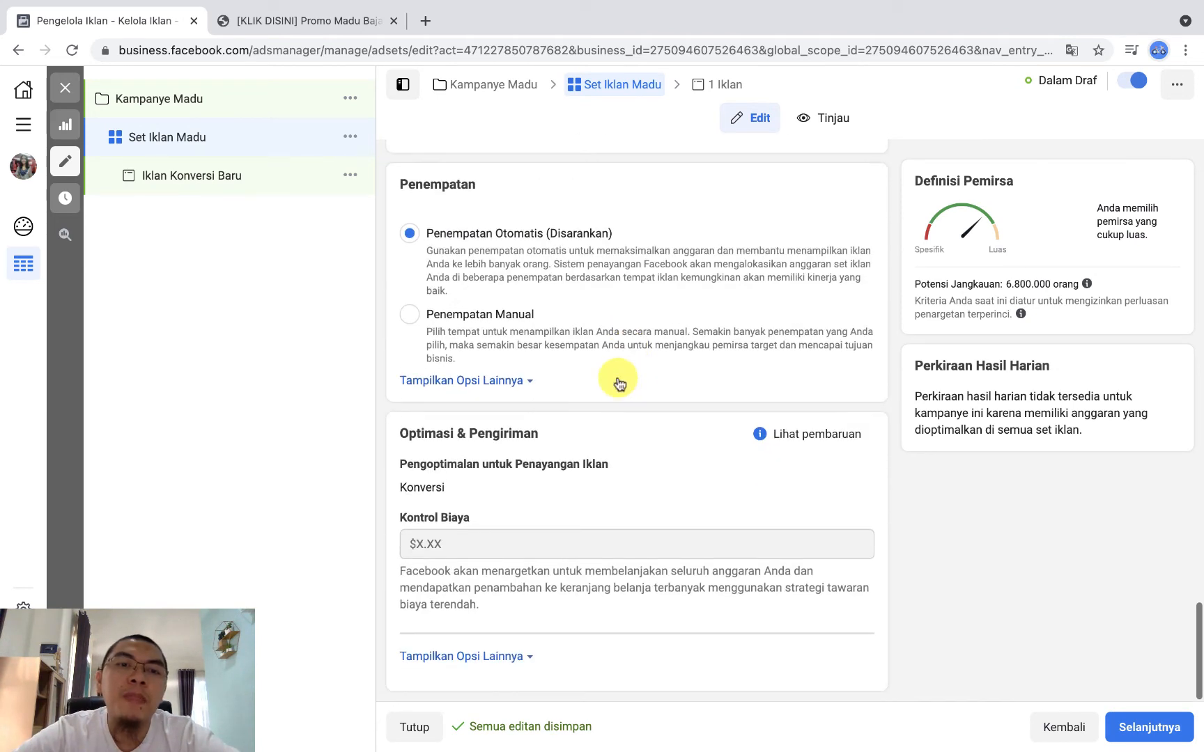
{"action": "scroll", "coordinate": [615, 382], "scroll_direction": "down", "scroll_amount": 1}
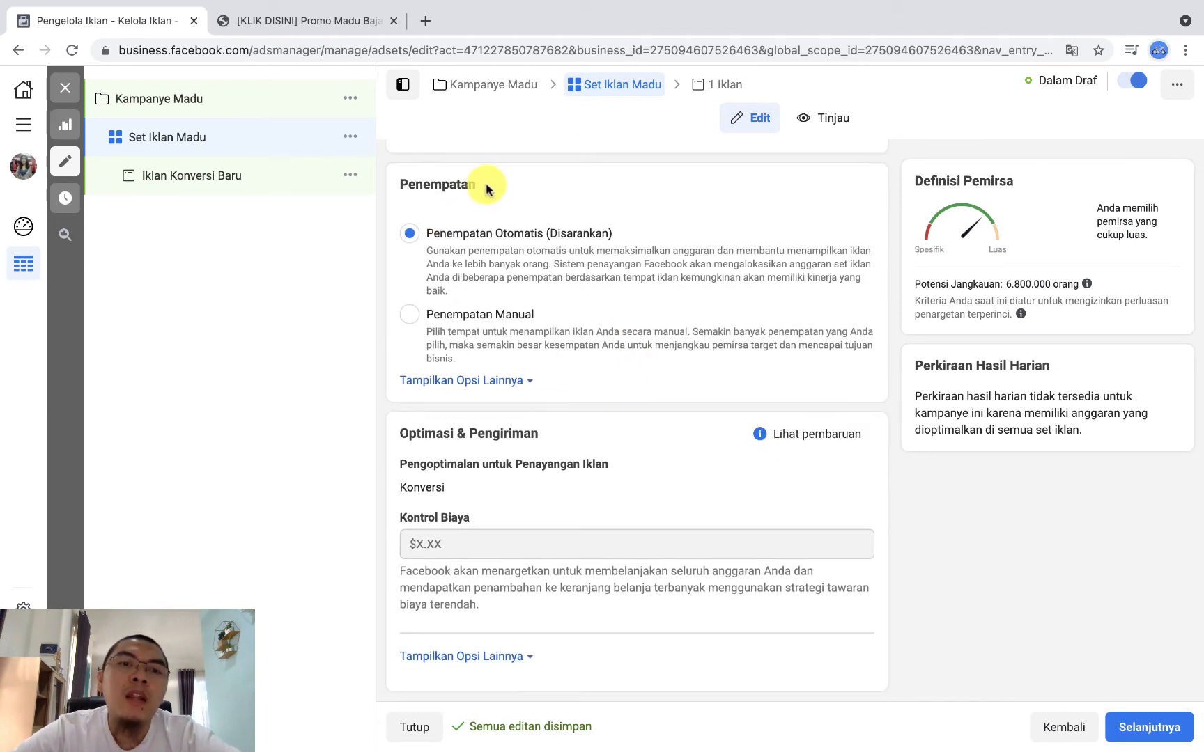
Step: Set the ad set's placement option to Penempatan Manual
{"action": "left_click", "coordinate": [411, 321]}
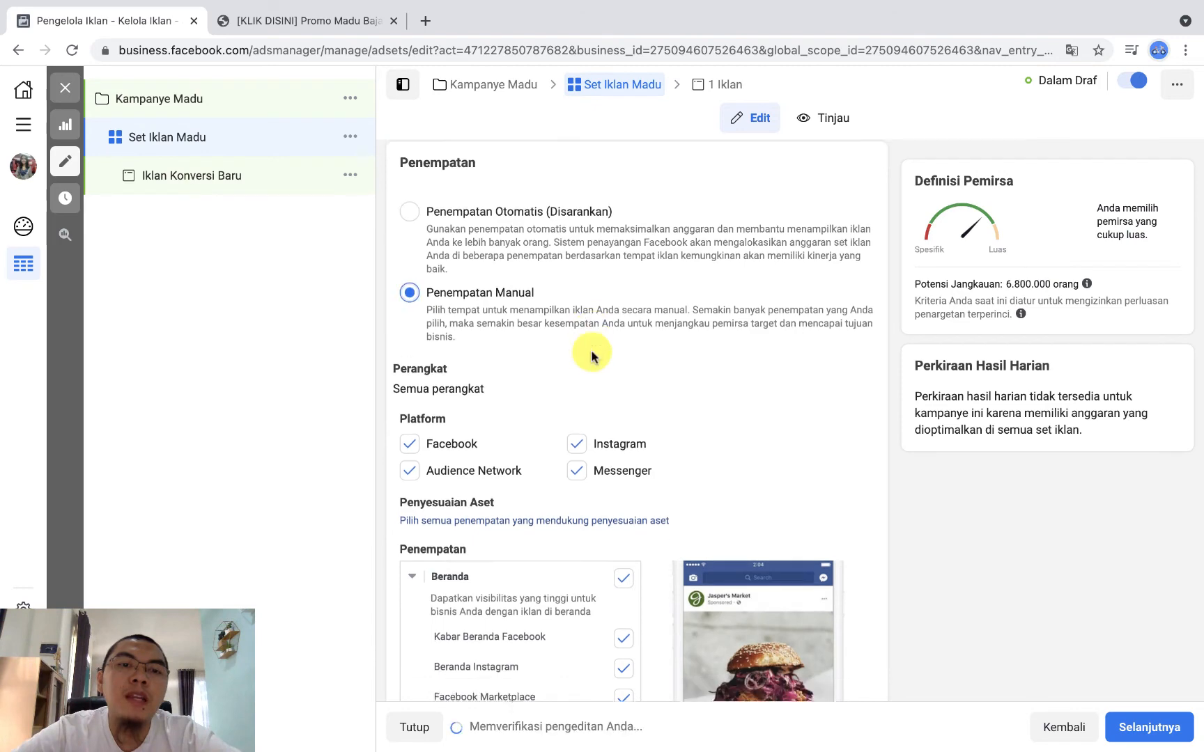
{"action": "scroll", "coordinate": [585, 351], "scroll_direction": "down", "scroll_amount": 1}
{"action": "scroll", "coordinate": [485, 271], "scroll_direction": "up", "scroll_amount": 1}
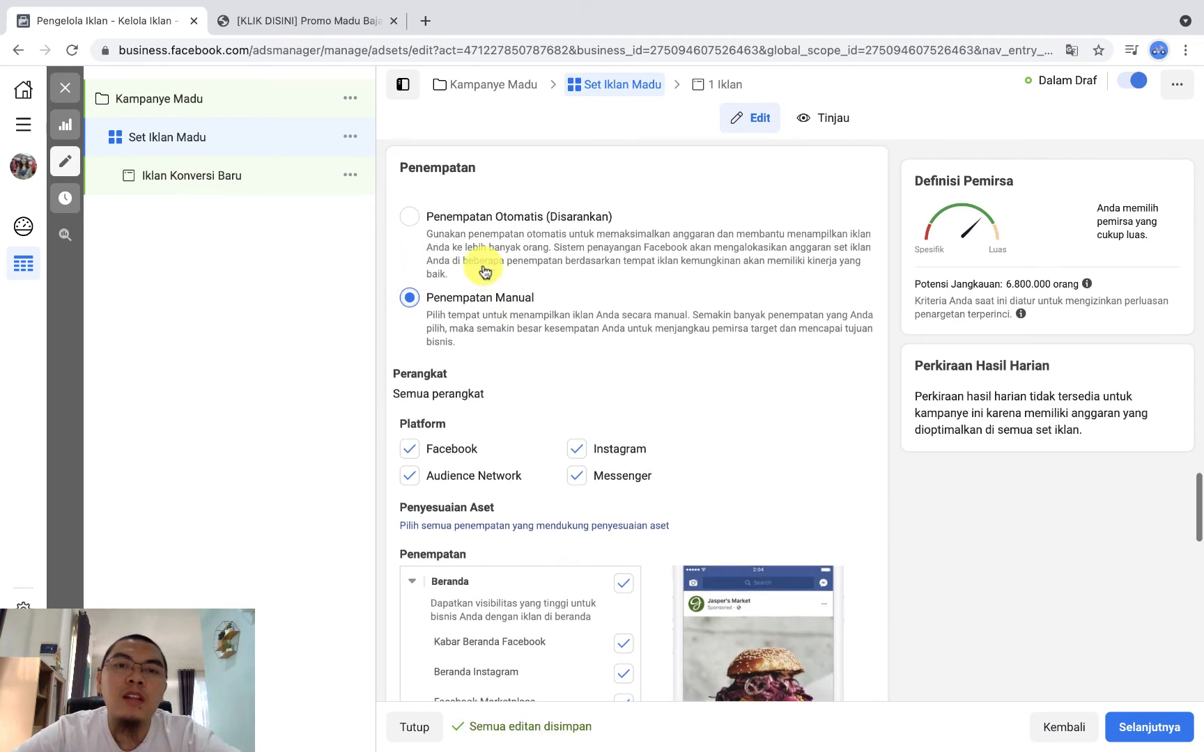
Step: Look through the denisa.co.id/madubajakah landing page down to its WhatsApp calls to action and return to the ad set
{"action": "left_click", "coordinate": [308, 33]}
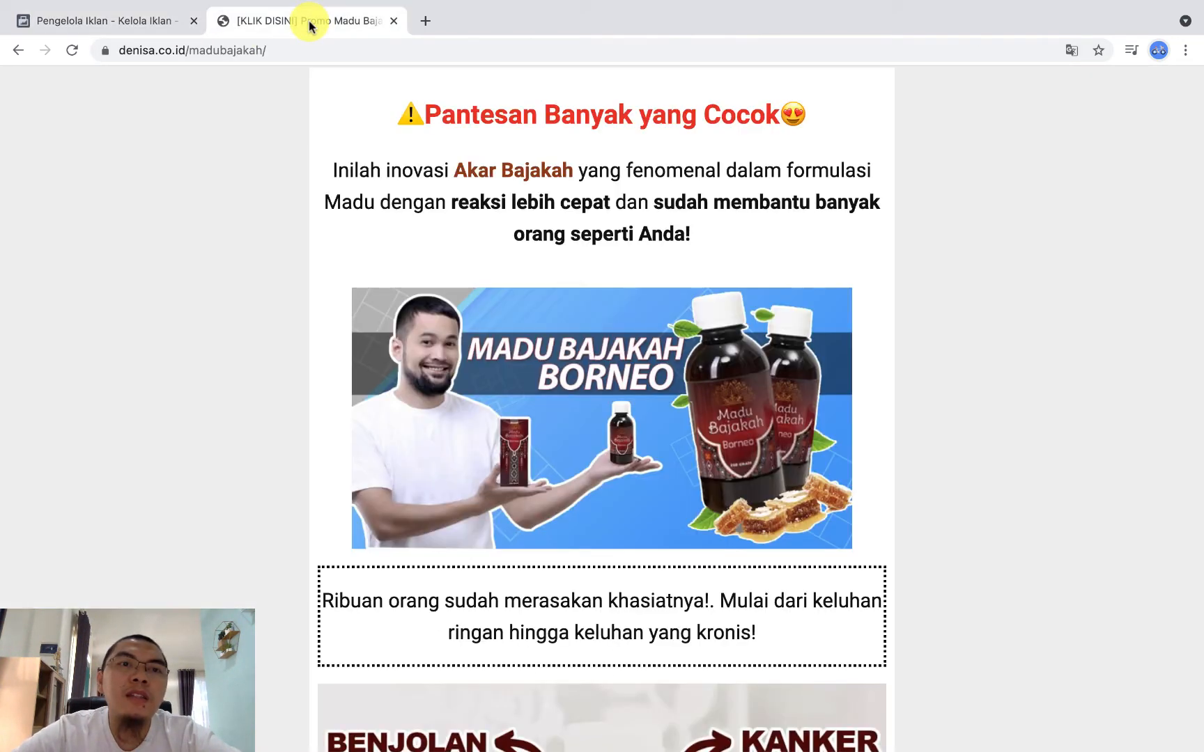
{"action": "scroll", "coordinate": [512, 319], "scroll_direction": "down", "scroll_amount": 15}
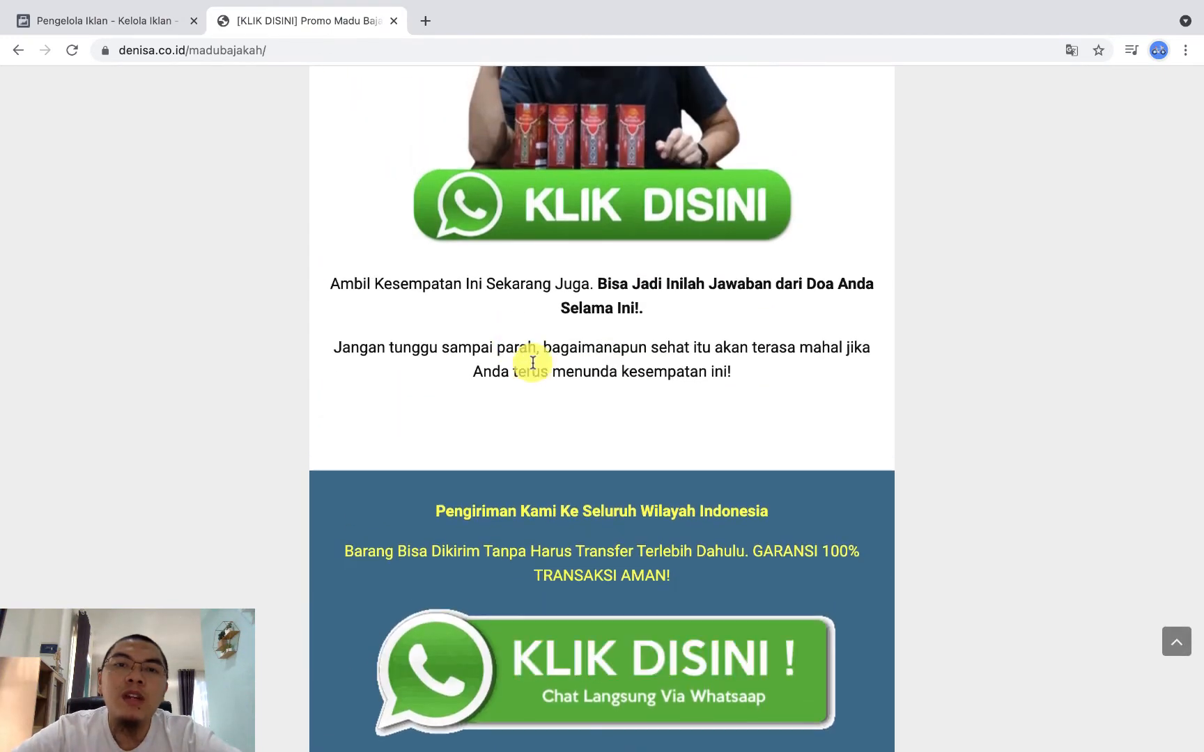
{"action": "scroll", "coordinate": [531, 360], "scroll_direction": "up", "scroll_amount": 5}
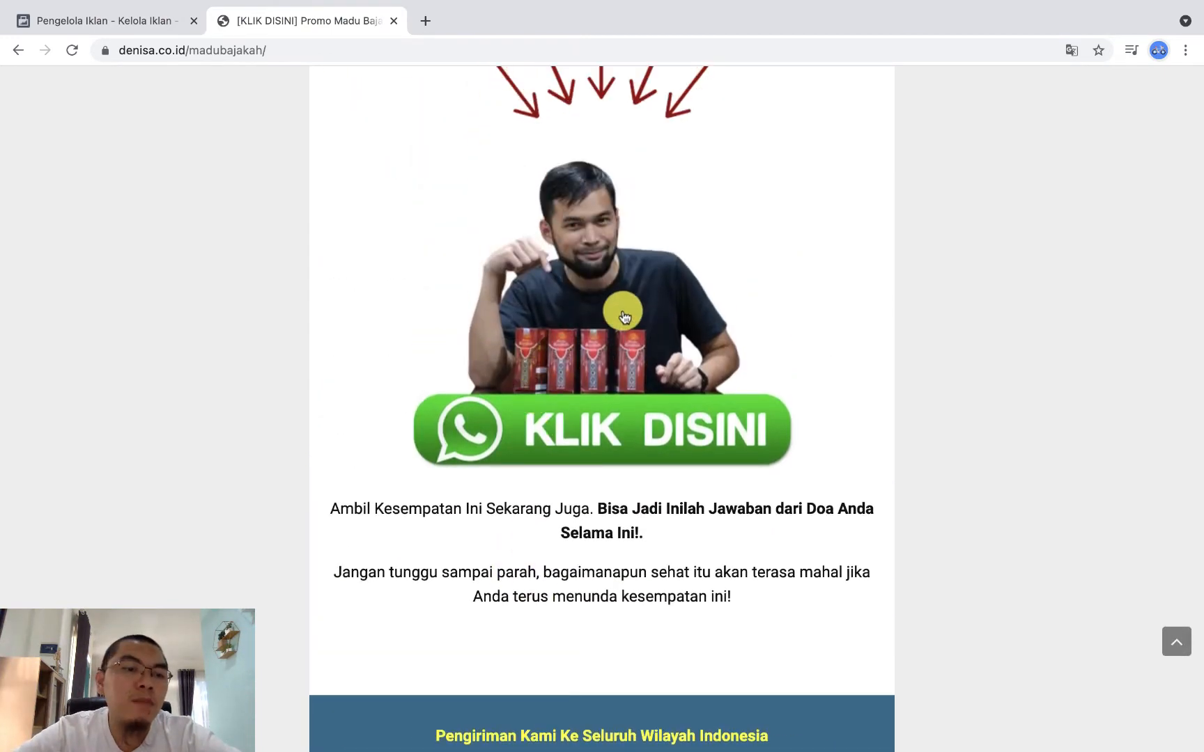
{"action": "left_click", "coordinate": [78, 21]}
Step: Limit the ad set's devices to Seluler by removing Desktop under Perangkat
{"action": "scroll", "coordinate": [651, 437], "scroll_direction": "down", "scroll_amount": 1}
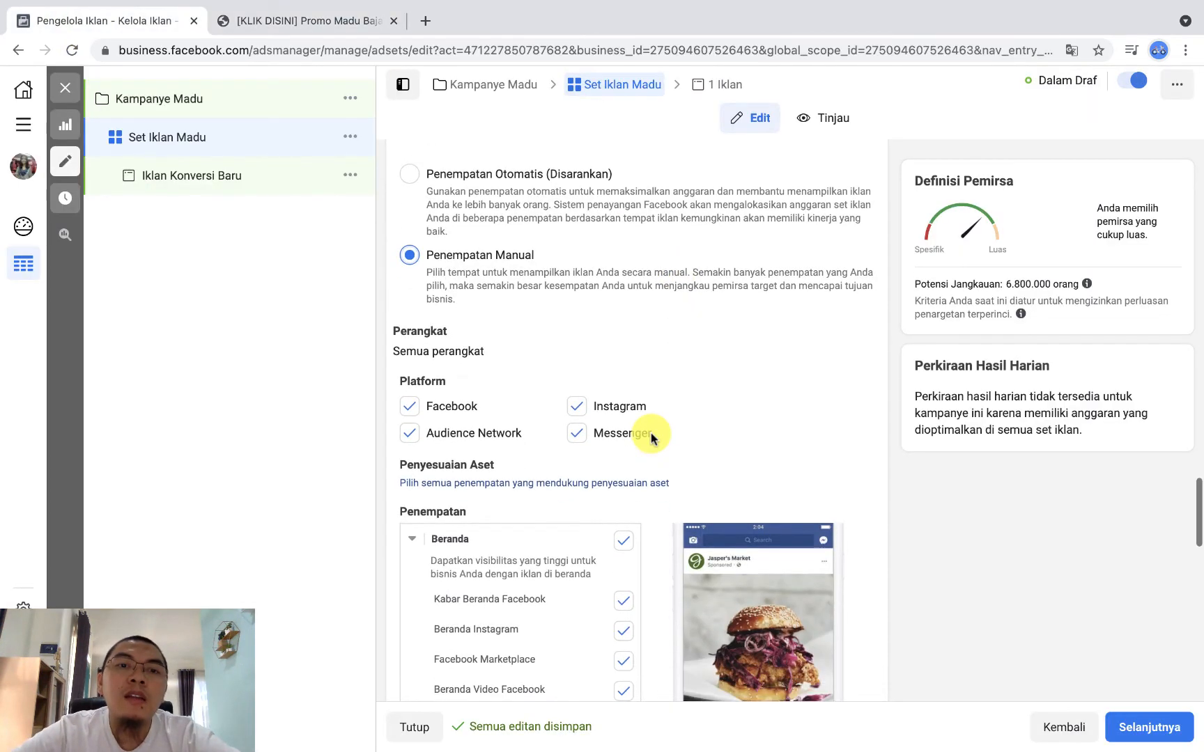
{"action": "scroll", "coordinate": [476, 270], "scroll_direction": "up", "scroll_amount": 1}
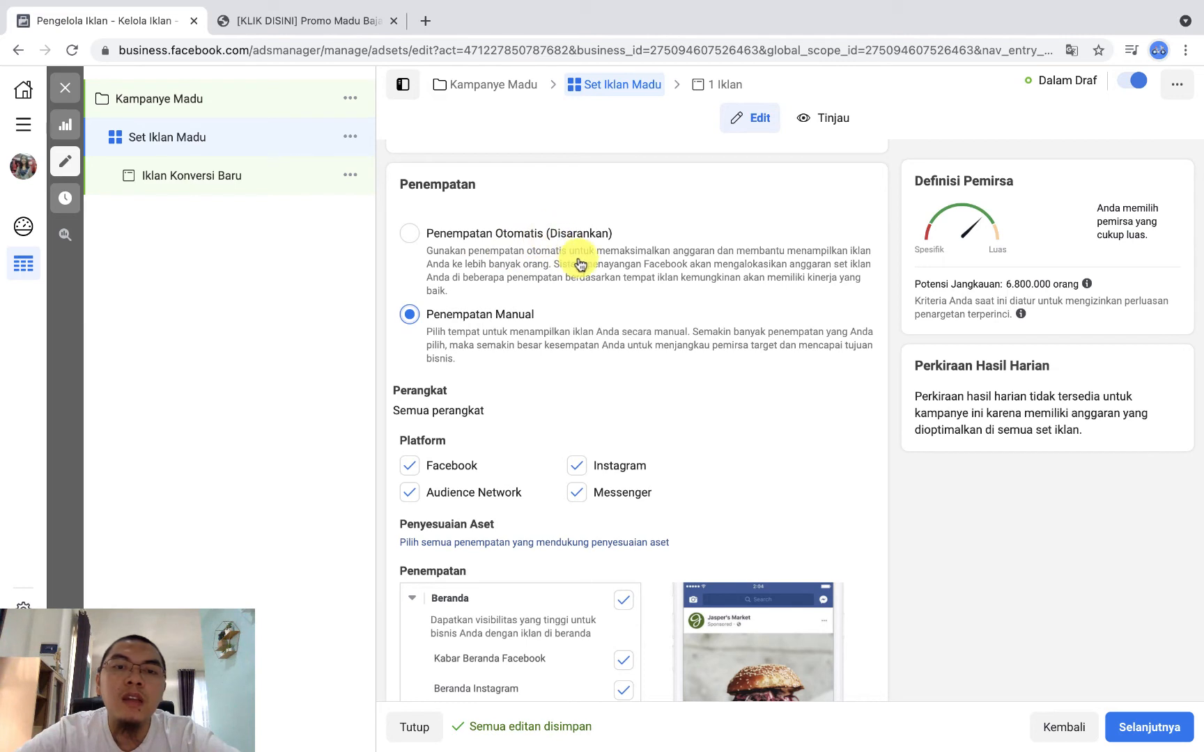
{"action": "scroll", "coordinate": [475, 521], "scroll_direction": "down", "scroll_amount": 1}
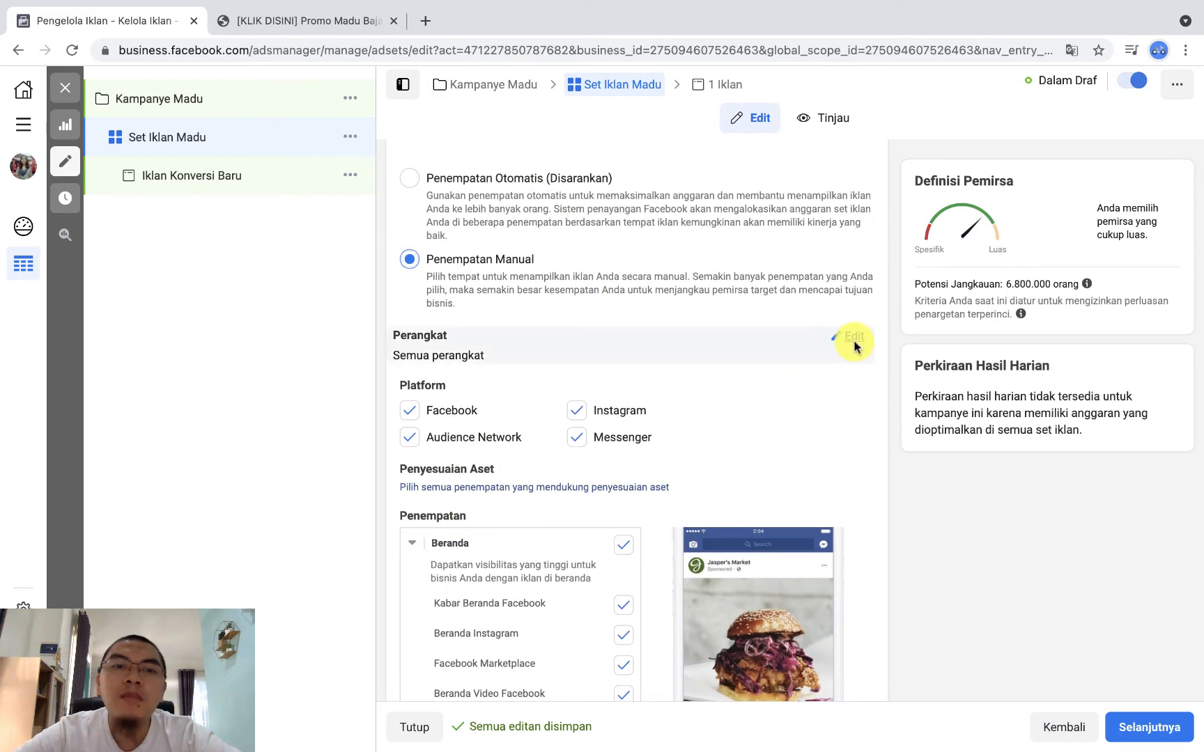
{"action": "left_click", "coordinate": [854, 343]}
{"action": "left_click", "coordinate": [486, 363]}
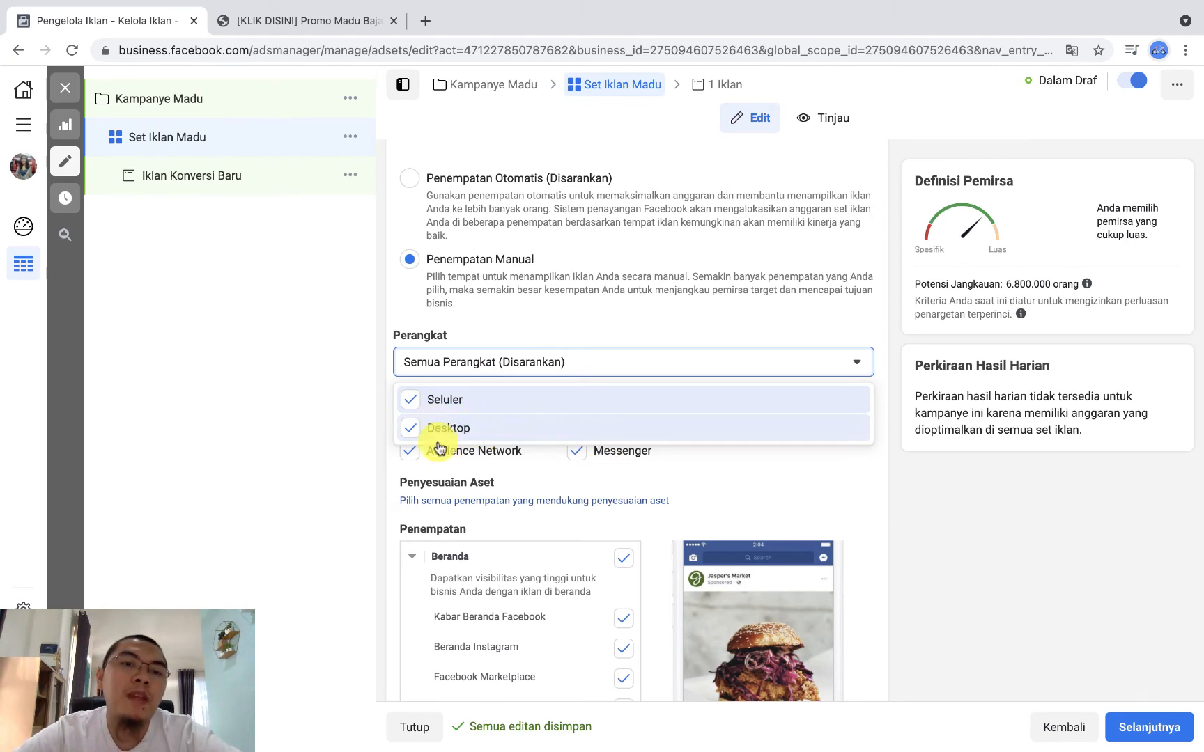
{"action": "left_click", "coordinate": [411, 430]}
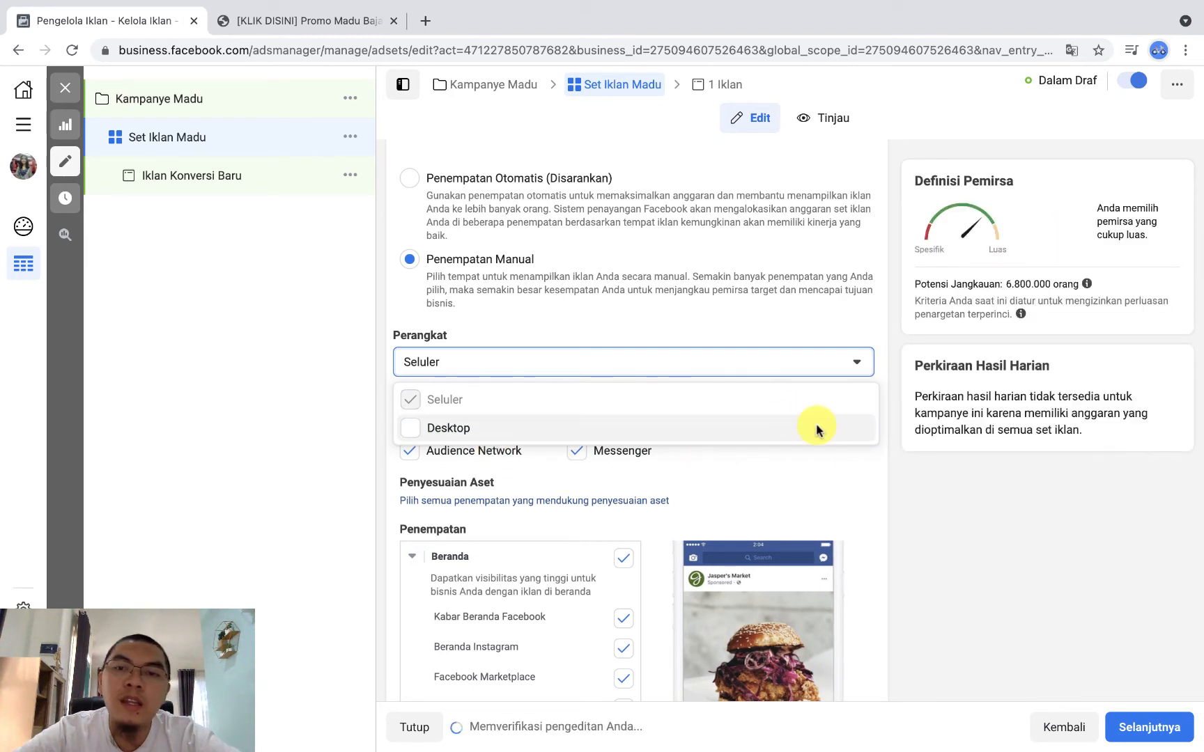
{"action": "left_click", "coordinate": [947, 589]}
Step: Exclude Audience Network from the ad set's placement platforms
{"action": "scroll", "coordinate": [524, 499], "scroll_direction": "down", "scroll_amount": 3}
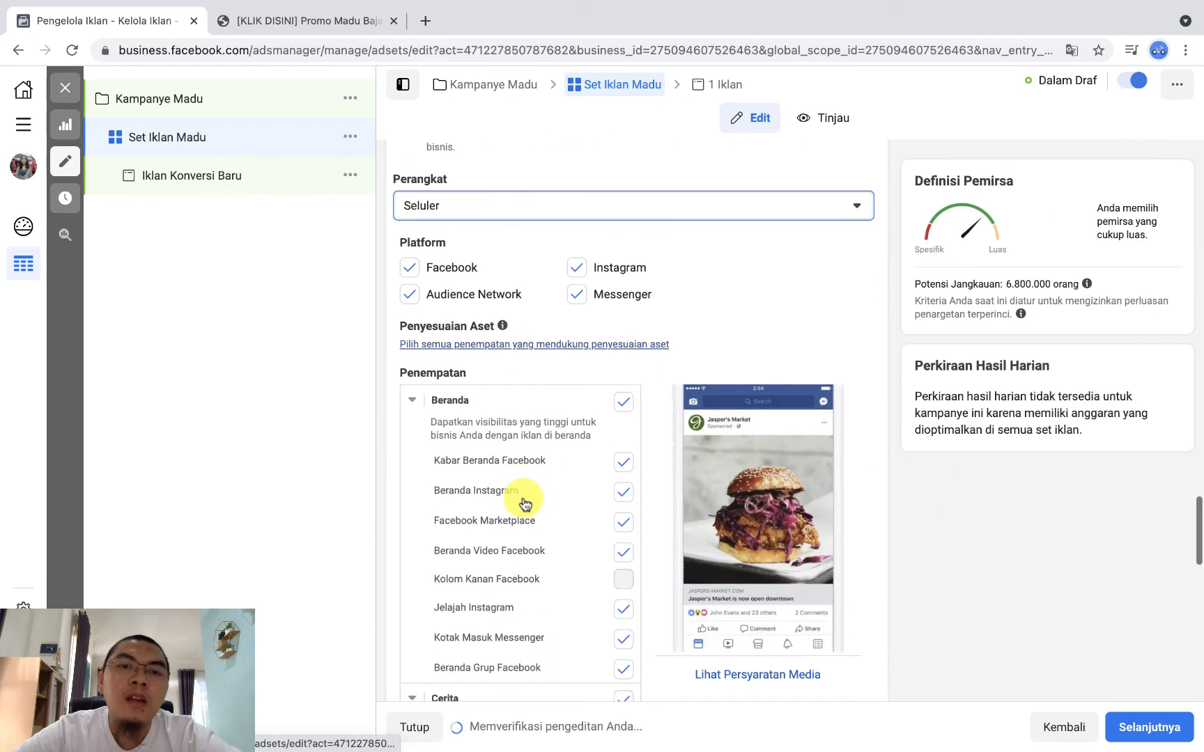
{"action": "scroll", "coordinate": [774, 314], "scroll_direction": "down", "scroll_amount": 1}
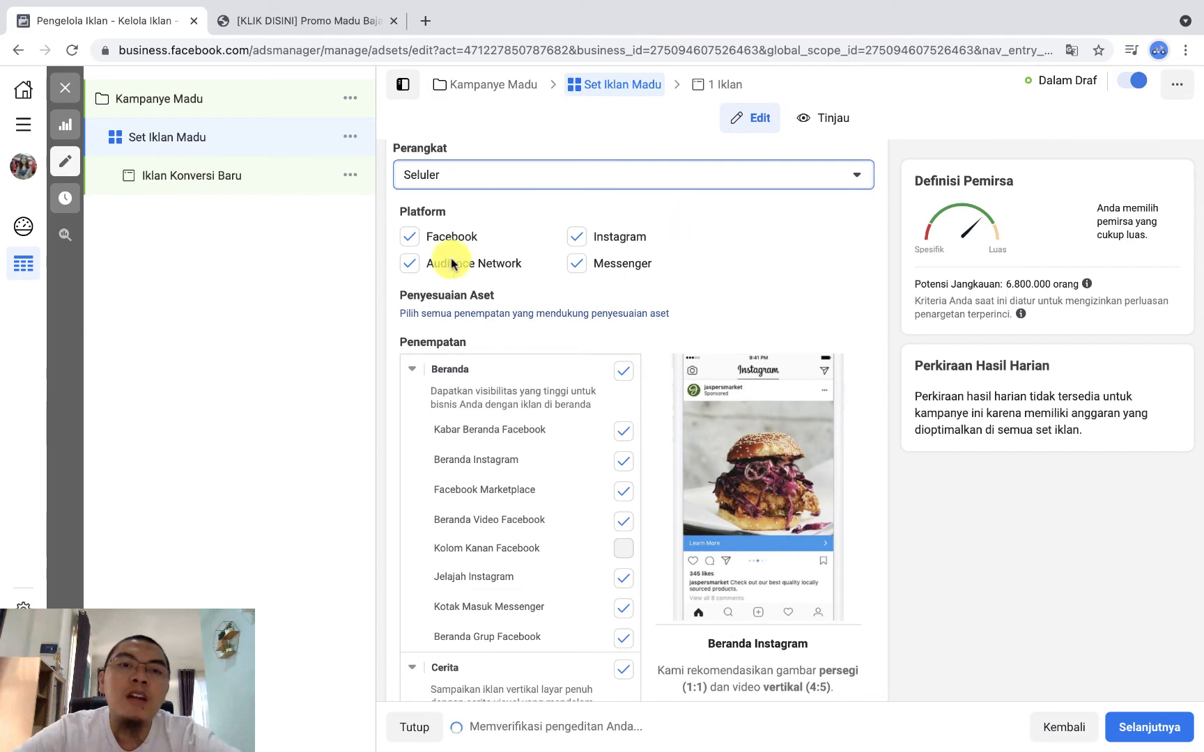
{"action": "left_click", "coordinate": [416, 274]}
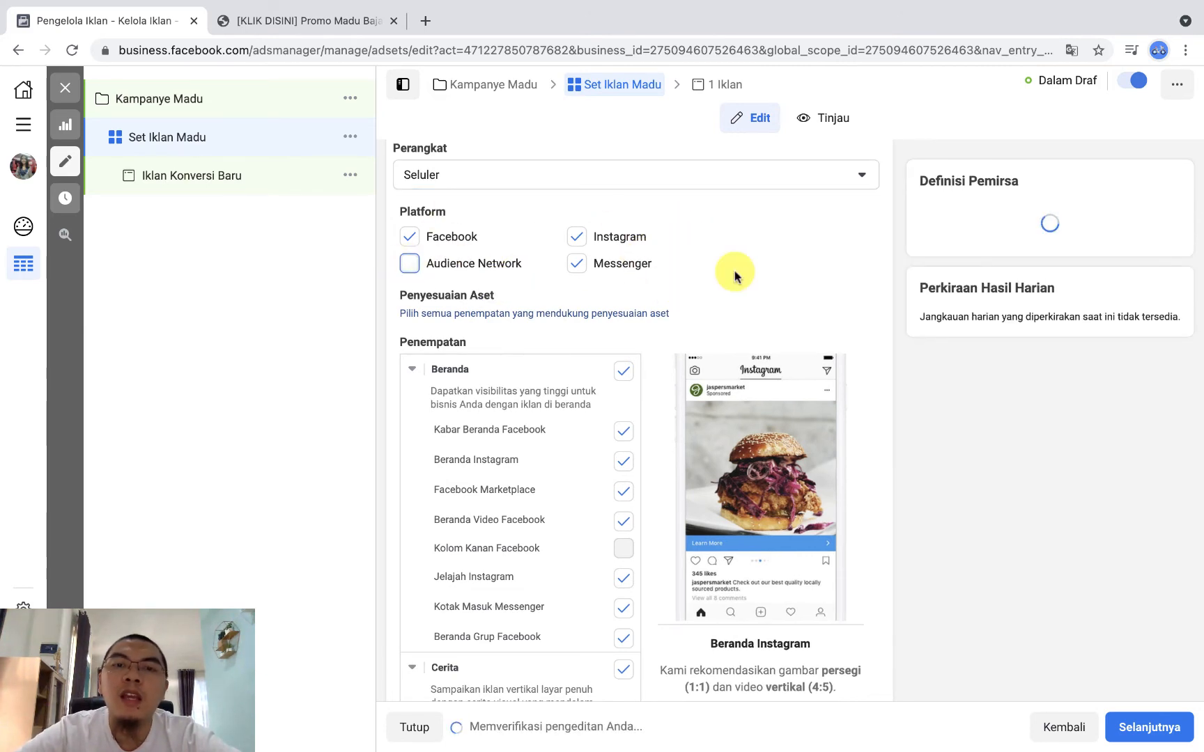
{"action": "scroll", "coordinate": [735, 271], "scroll_direction": "down", "scroll_amount": 3}
{"action": "scroll", "coordinate": [734, 270], "scroll_direction": "up", "scroll_amount": 2}
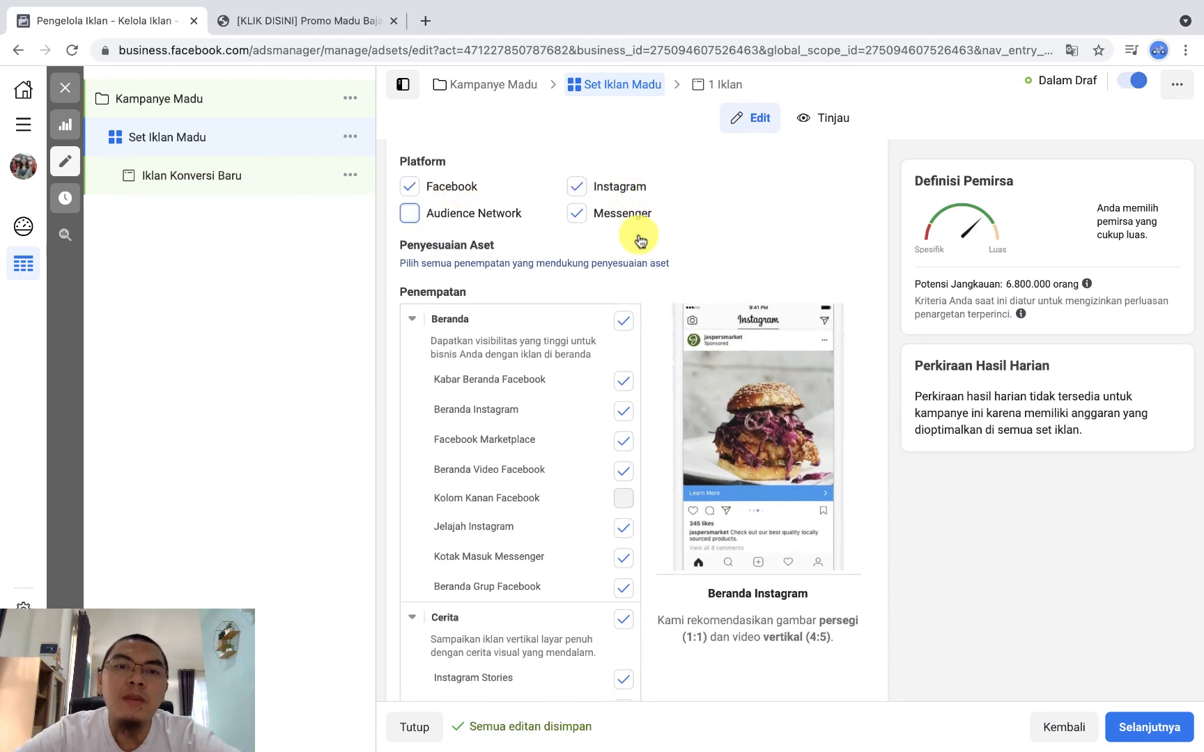
Step: Remove the In-Stream group from the ad set's manual placements
{"action": "scroll", "coordinate": [717, 512], "scroll_direction": "down", "scroll_amount": 3}
{"action": "scroll", "coordinate": [598, 542], "scroll_direction": "down", "scroll_amount": 2}
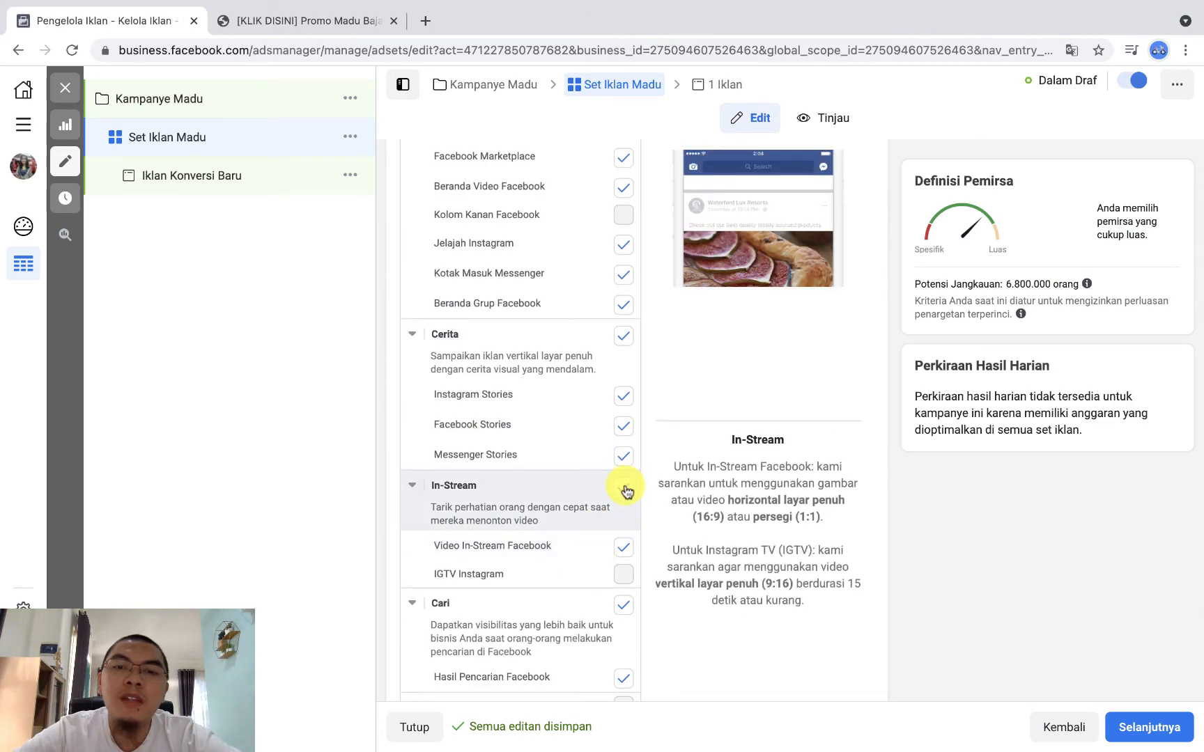
{"action": "left_click", "coordinate": [625, 488]}
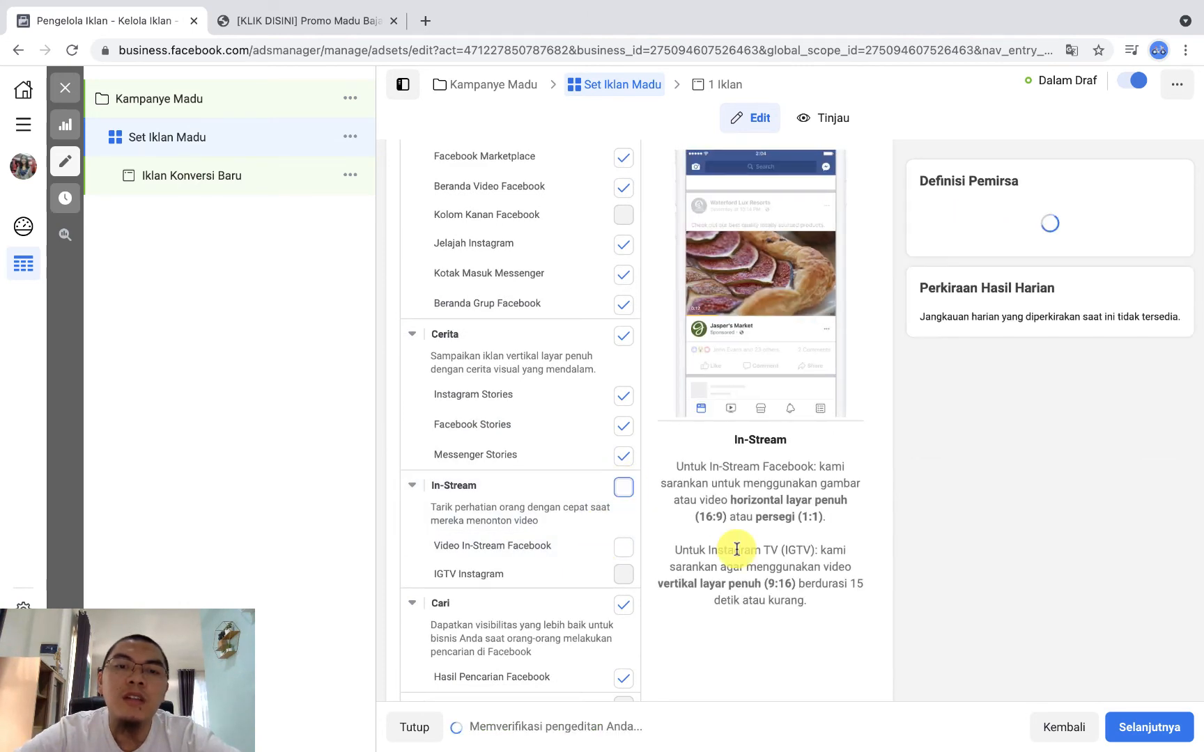
Step: Review the ad set's conversion, location, age, gender, detailed targeting, exclusion and placement settings, and continue to the ad Iklan Konversi Baru
{"action": "scroll", "coordinate": [730, 551], "scroll_direction": "down", "scroll_amount": 4}
{"action": "scroll", "coordinate": [737, 550], "scroll_direction": "down", "scroll_amount": 8}
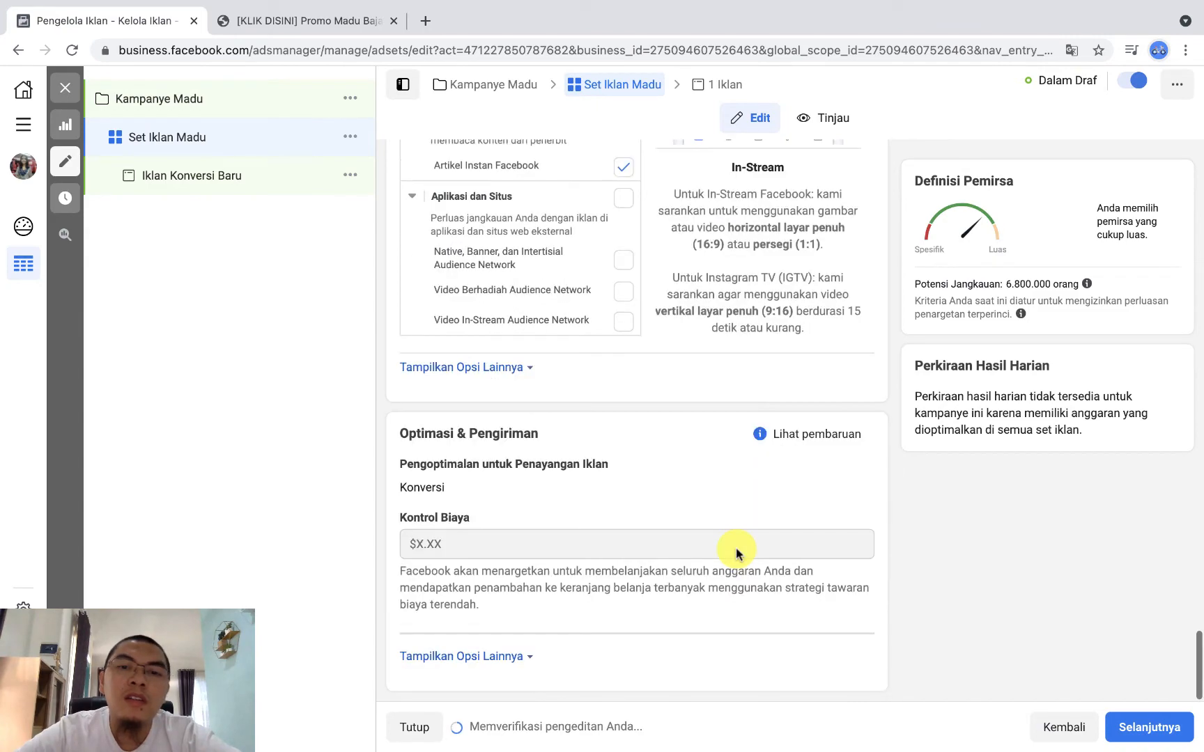
{"action": "scroll", "coordinate": [736, 550], "scroll_direction": "up", "scroll_amount": 8}
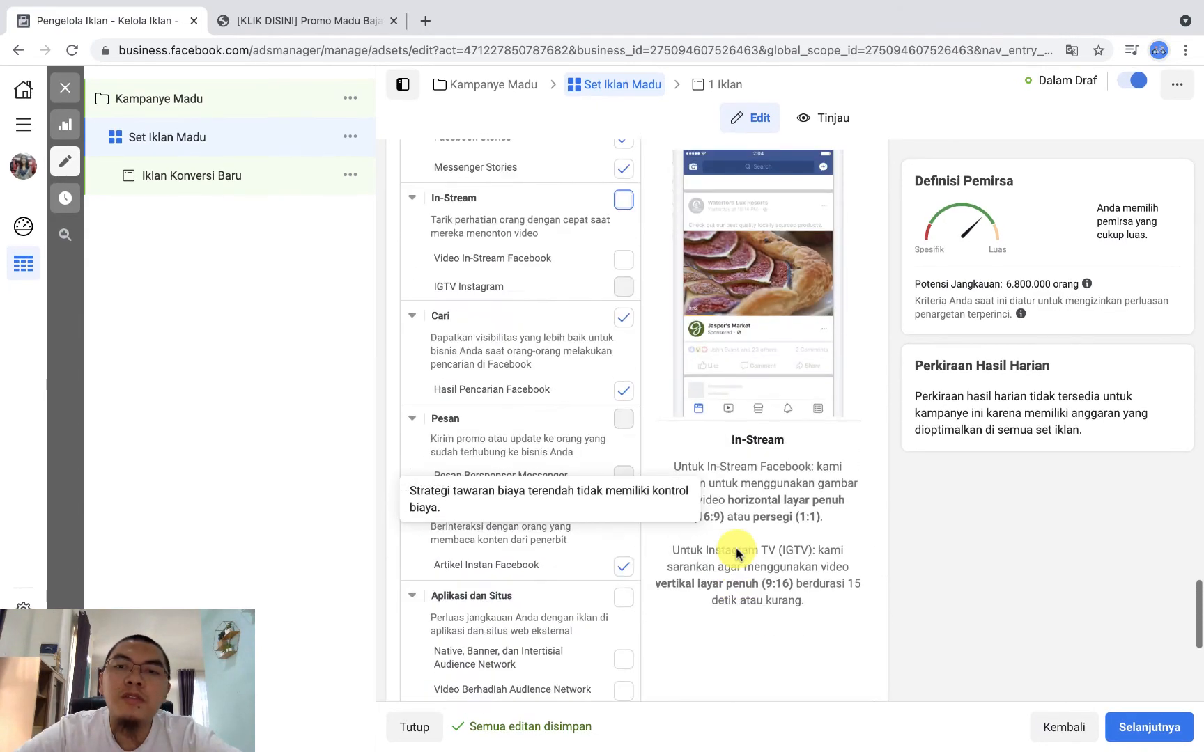
{"action": "scroll", "coordinate": [737, 550], "scroll_direction": "up", "scroll_amount": 15}
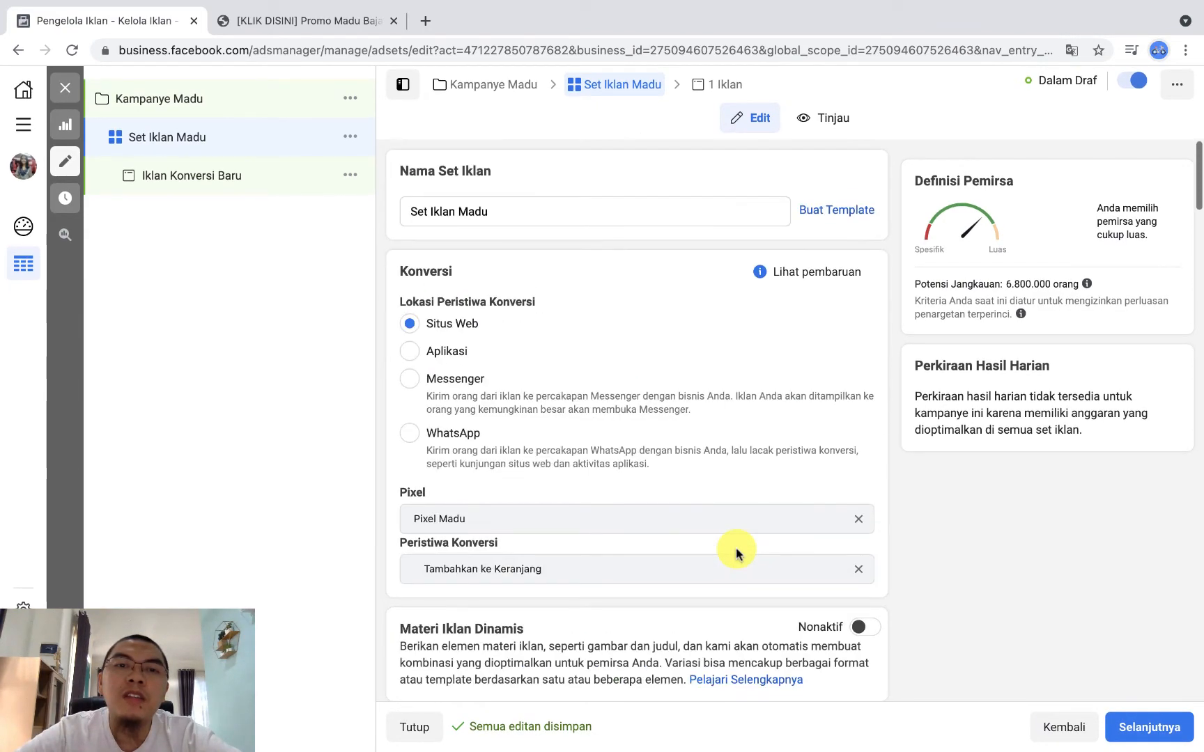
{"action": "scroll", "coordinate": [736, 552], "scroll_direction": "down", "scroll_amount": 4}
{"action": "scroll", "coordinate": [736, 551], "scroll_direction": "down", "scroll_amount": 15}
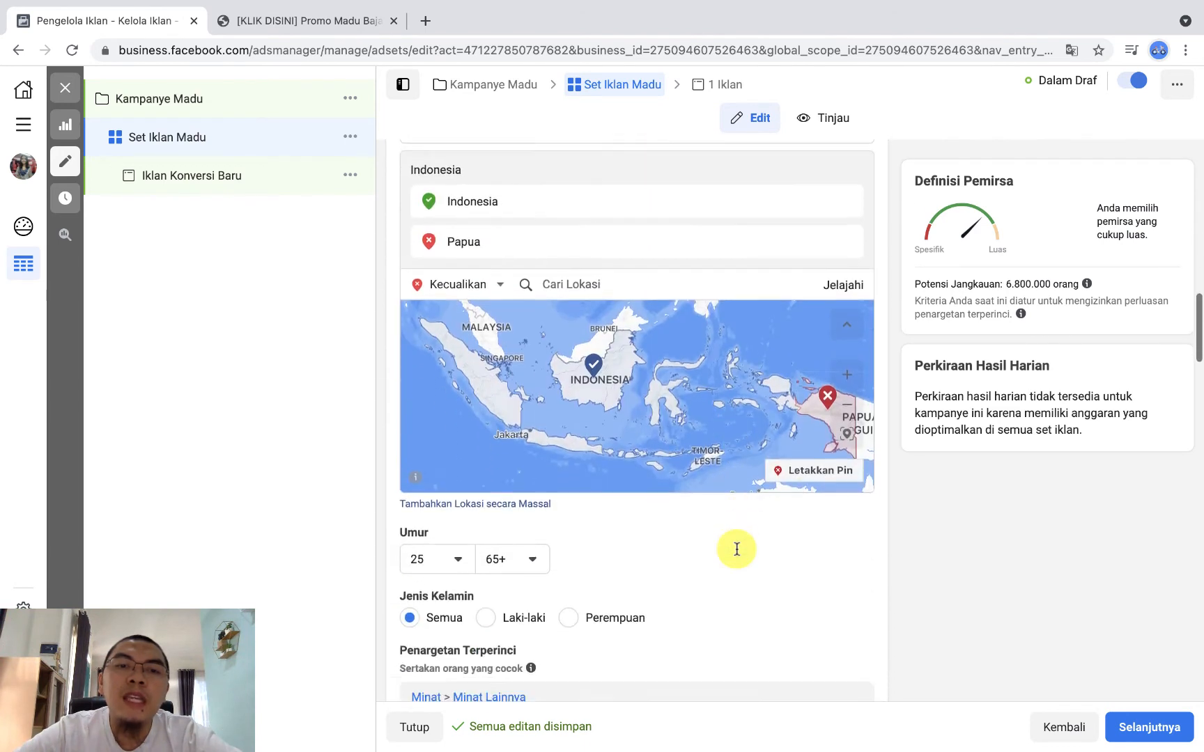
{"action": "scroll", "coordinate": [746, 592], "scroll_direction": "up", "scroll_amount": 1}
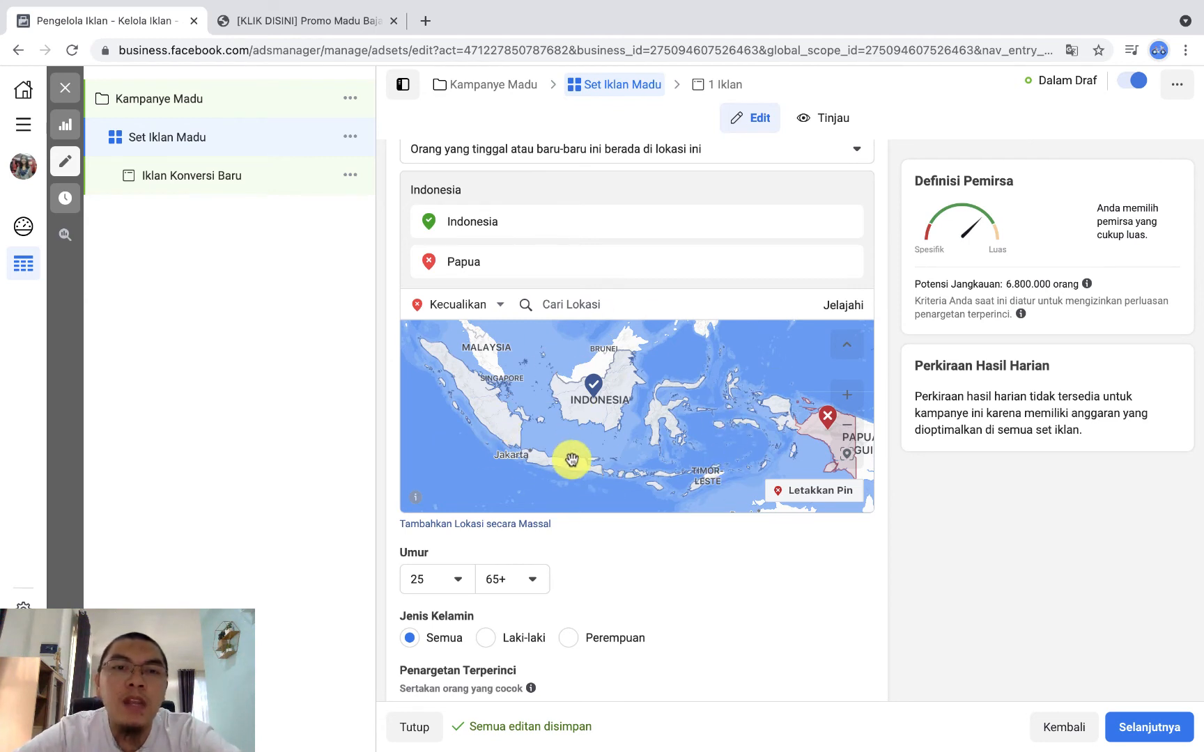
{"action": "scroll", "coordinate": [664, 605], "scroll_direction": "down", "scroll_amount": 2}
{"action": "mouse_move", "coordinate": [531, 554]}
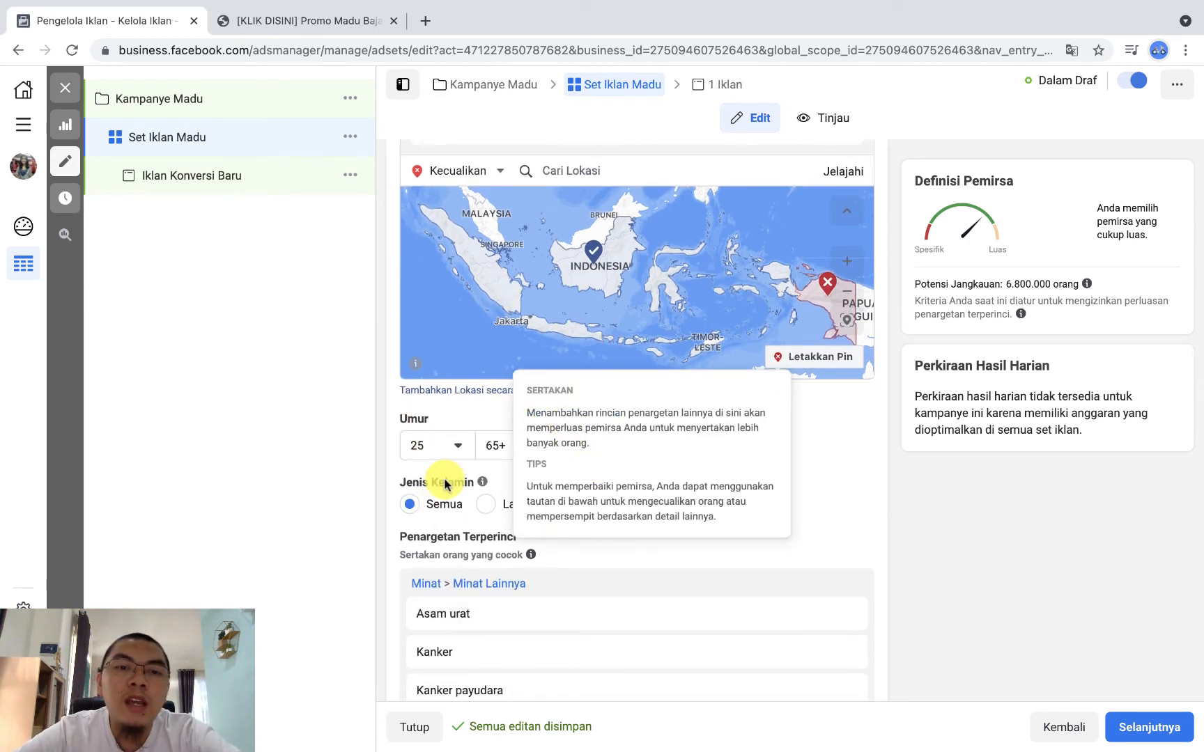
{"action": "scroll", "coordinate": [863, 567], "scroll_direction": "down", "scroll_amount": 3}
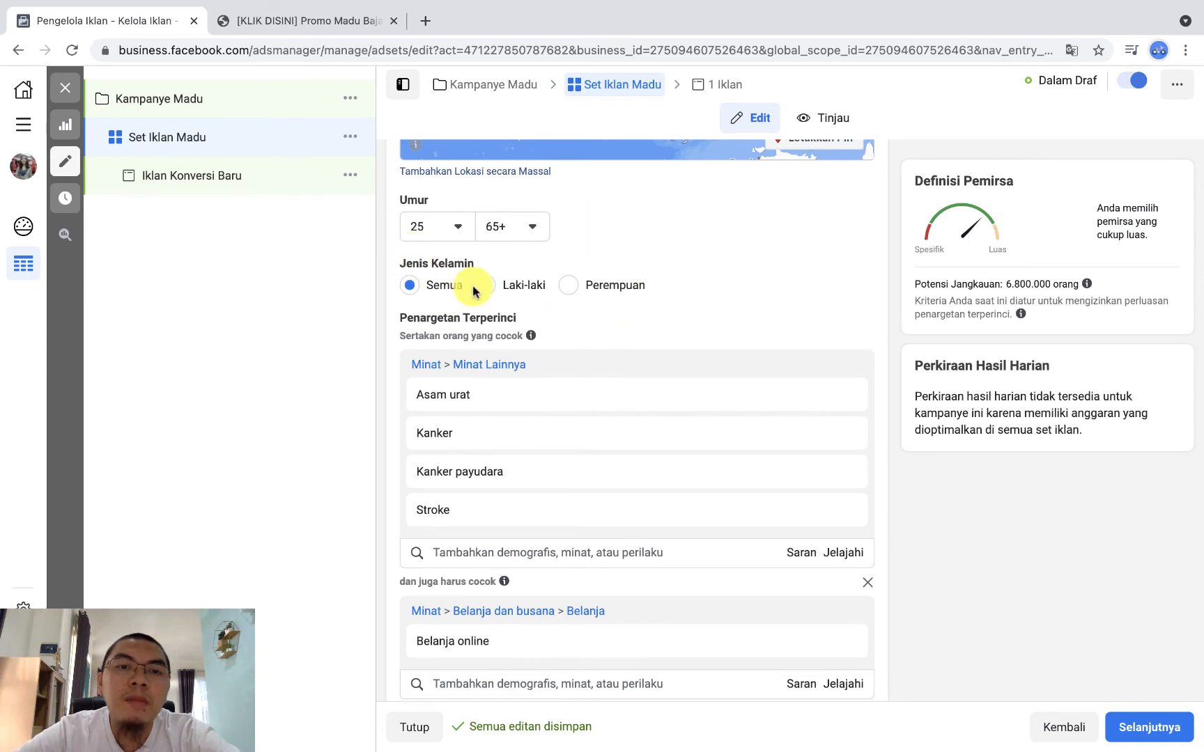
{"action": "scroll", "coordinate": [615, 344], "scroll_direction": "down", "scroll_amount": 2}
{"action": "mouse_move", "coordinate": [523, 379]}
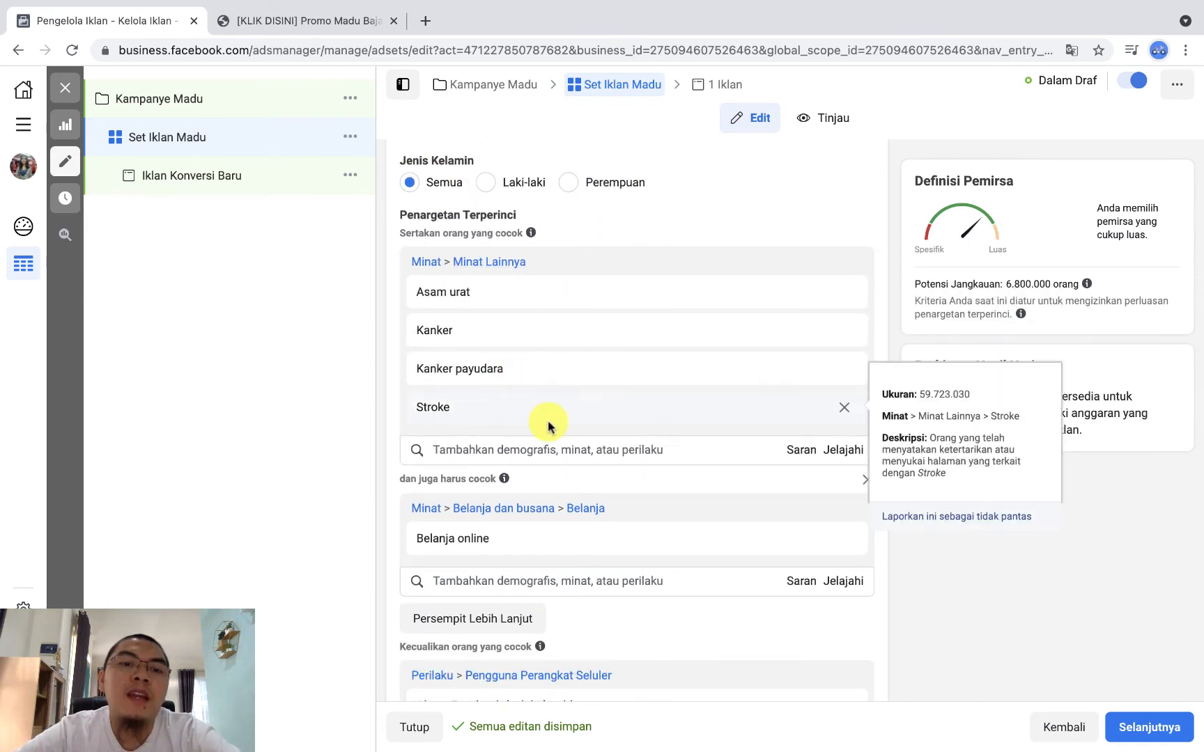
{"action": "scroll", "coordinate": [726, 596], "scroll_direction": "down", "scroll_amount": 2}
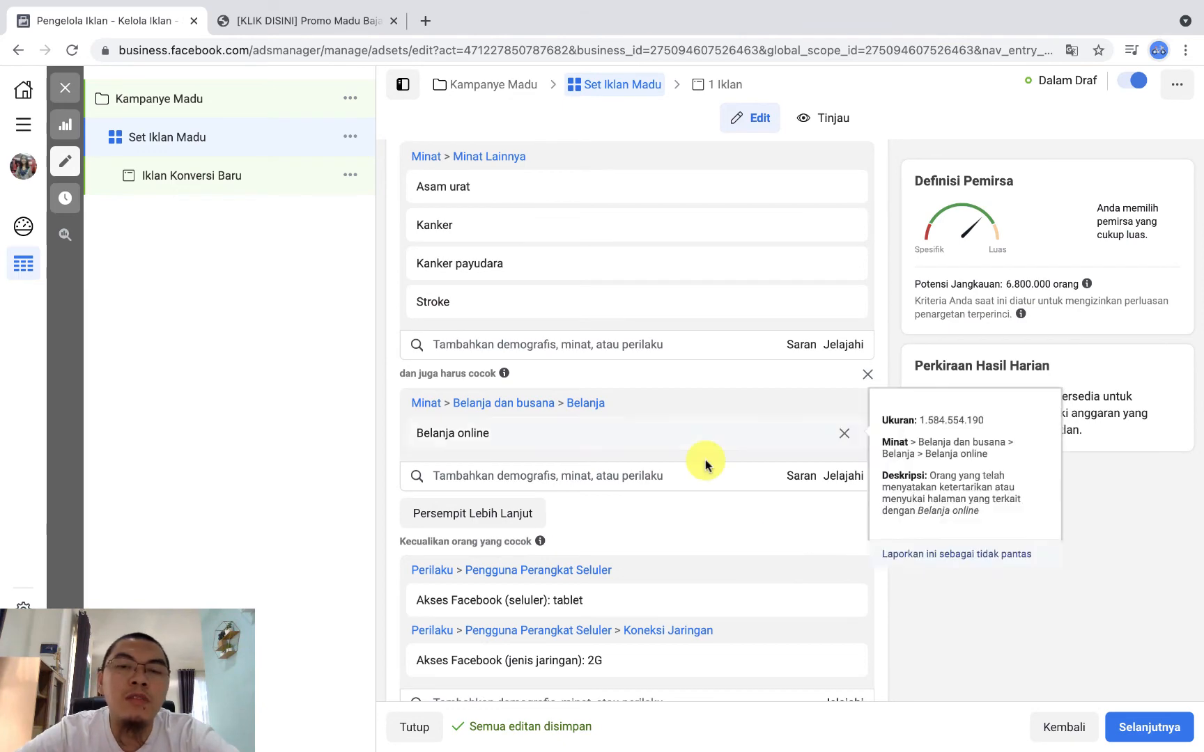
{"action": "scroll", "coordinate": [698, 512], "scroll_direction": "down", "scroll_amount": 5}
{"action": "scroll", "coordinate": [697, 515], "scroll_direction": "down", "scroll_amount": 20}
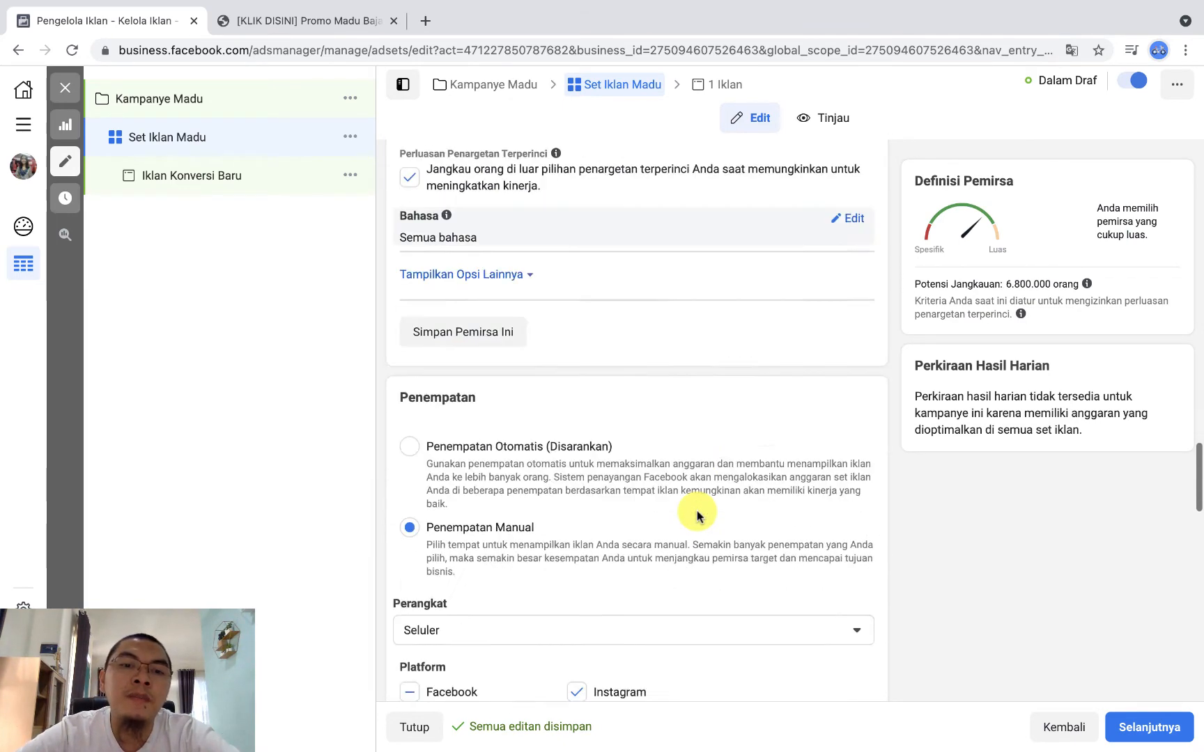
{"action": "scroll", "coordinate": [696, 515], "scroll_direction": "down", "scroll_amount": 3}
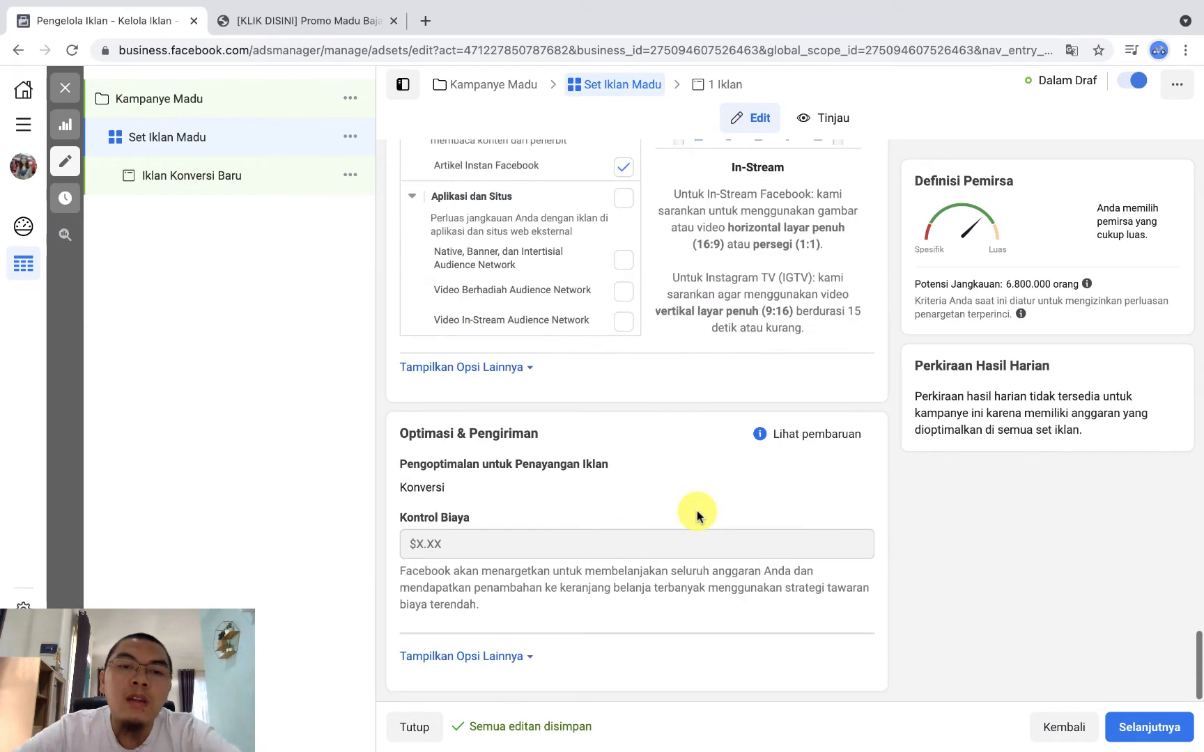
{"action": "left_click", "coordinate": [1160, 728]}
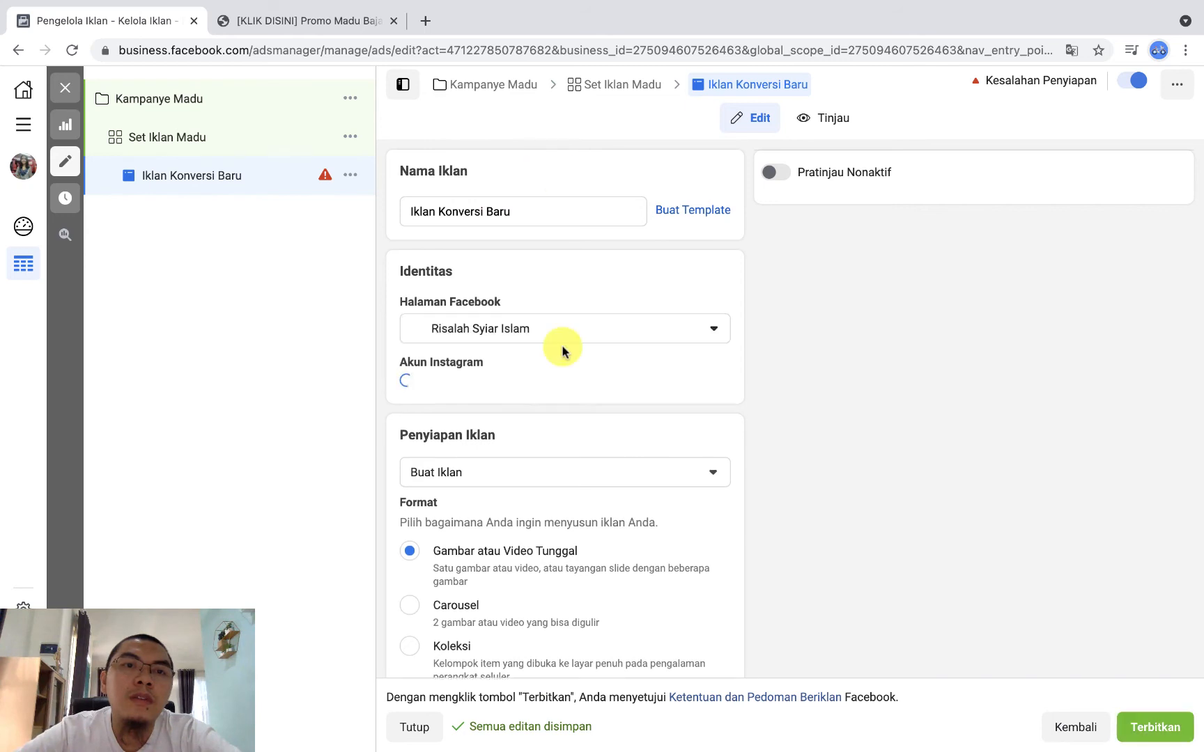
Step: Open wisnumart.com/madubajakah in a new tab in place of the denisa.co.id landing page, and select its address
{"action": "left_click", "coordinate": [427, 21]}
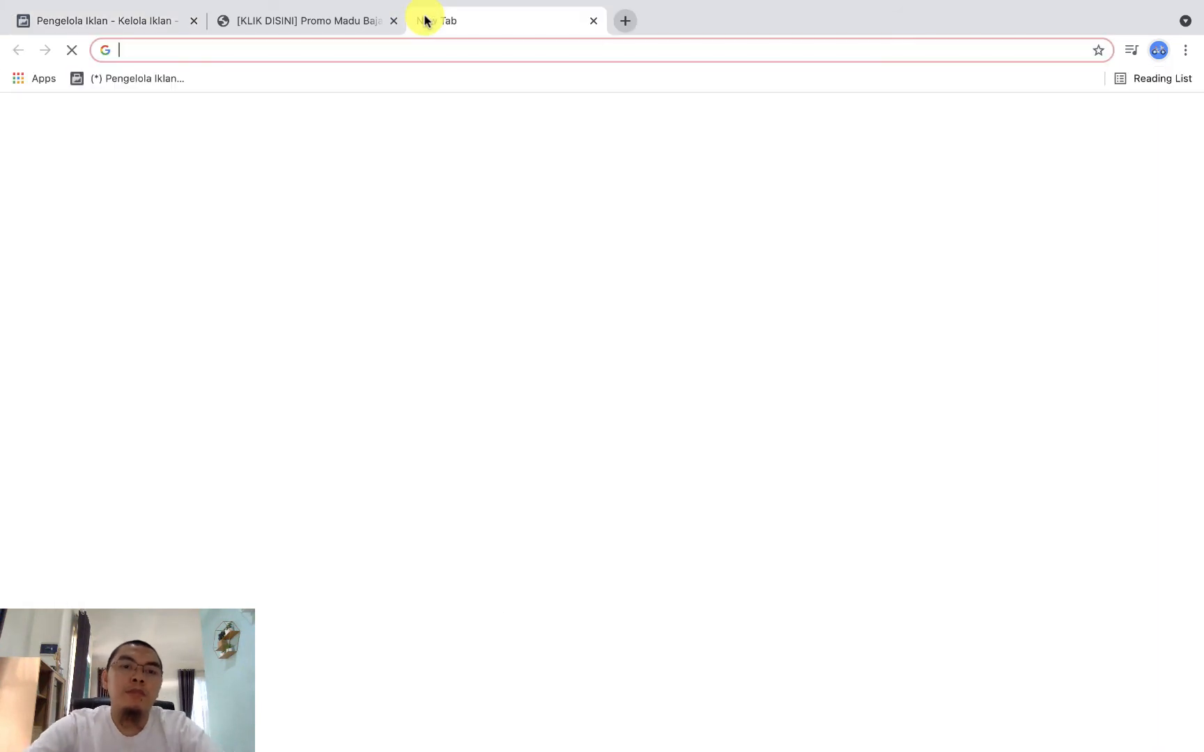
{"action": "type", "text": "wis"}
{"action": "key", "text": "Right"}
{"action": "type", "text": "/"}
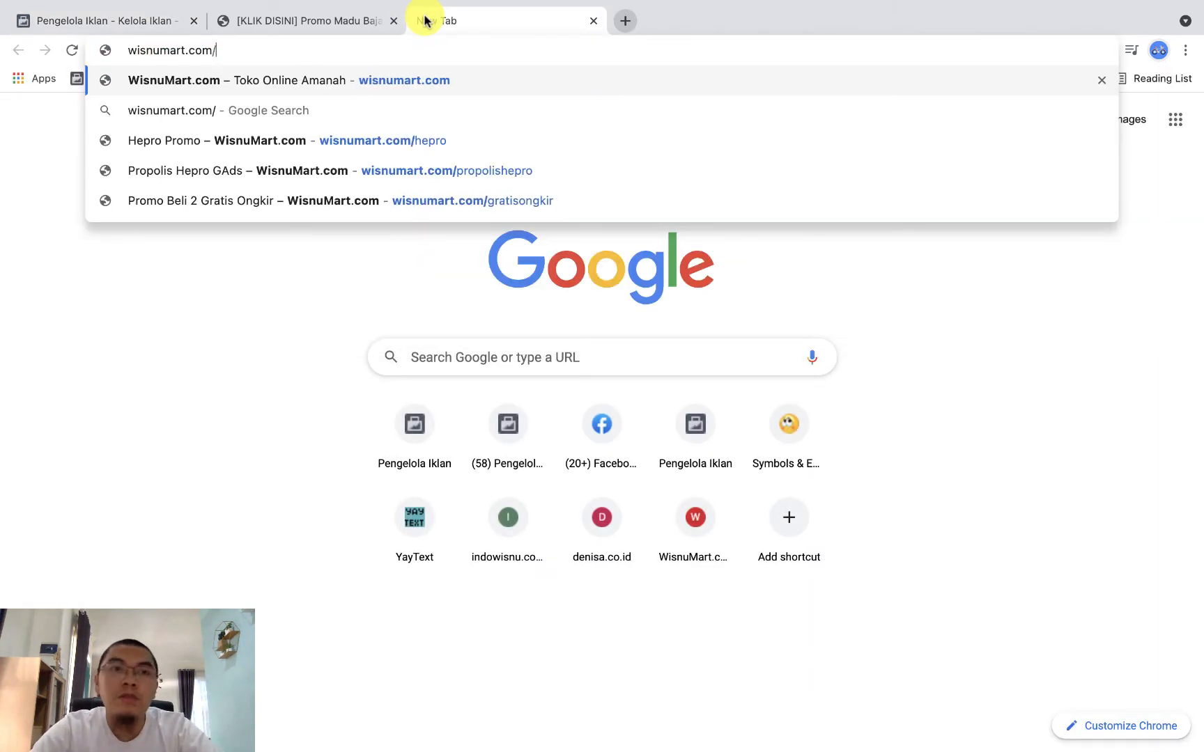
{"action": "type", "text": "madubajakah"}
{"action": "key", "text": "Return"}
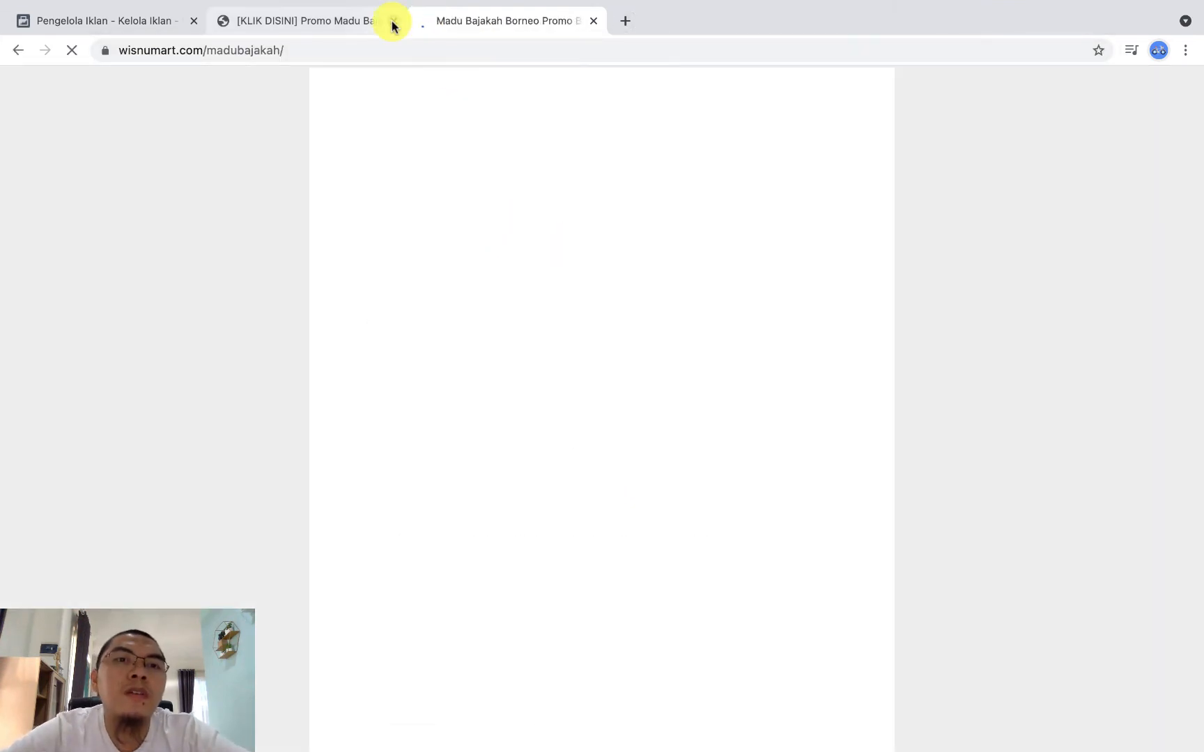
{"action": "left_click", "coordinate": [394, 21]}
{"action": "left_click", "coordinate": [381, 51]}
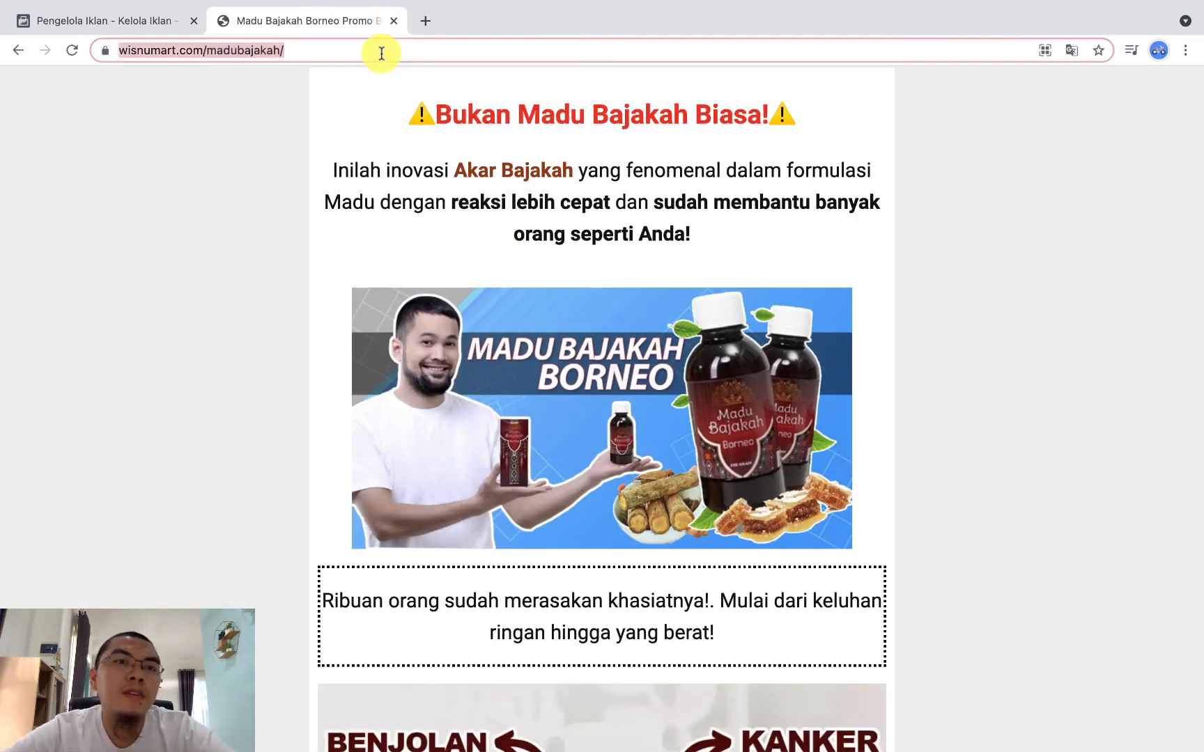
Step: Return to the Ads Manager tab and set the ad's Facebook Page to Madu Bajakah Original from the Pribadi group
{"action": "left_click", "coordinate": [166, 17]}
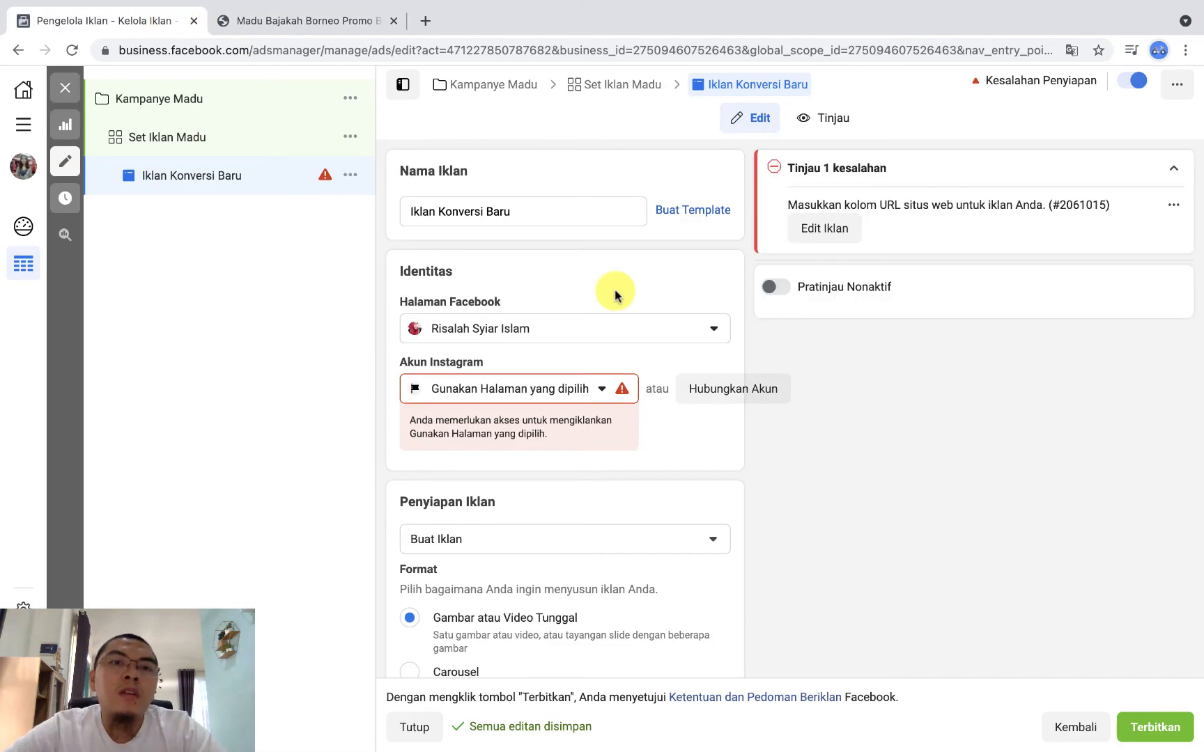
{"action": "left_click", "coordinate": [651, 331]}
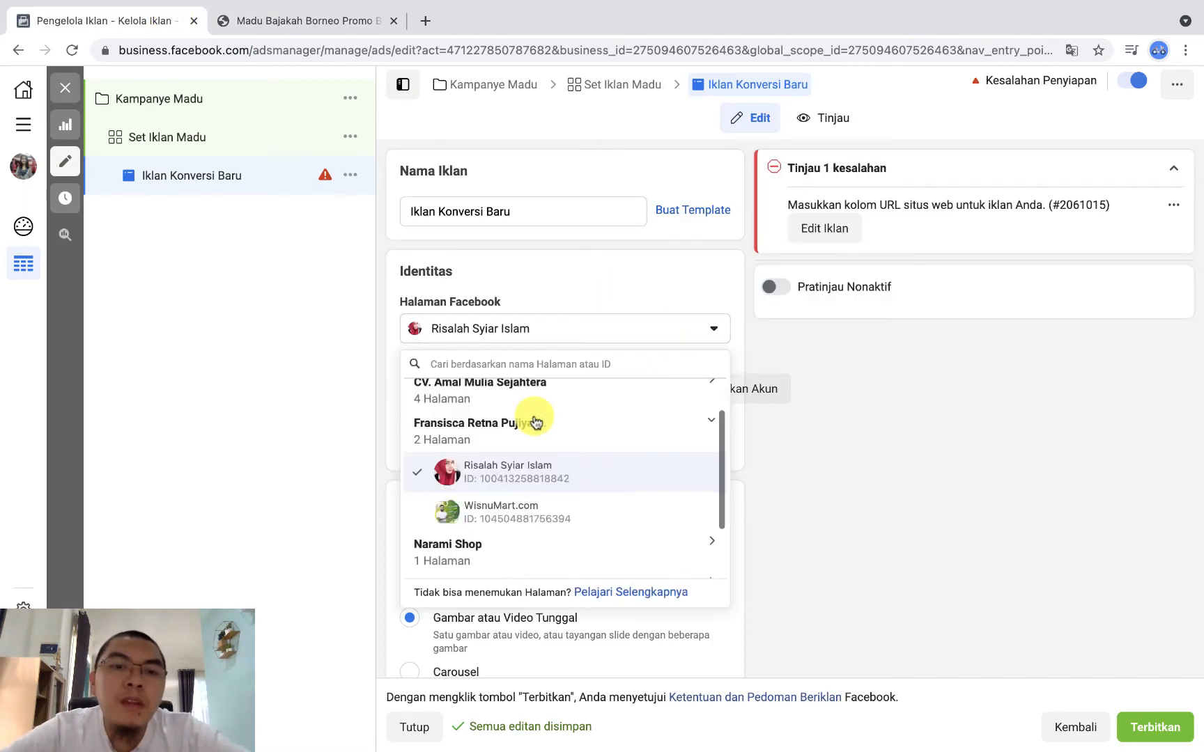
{"action": "scroll", "coordinate": [570, 488], "scroll_direction": "up", "scroll_amount": 2}
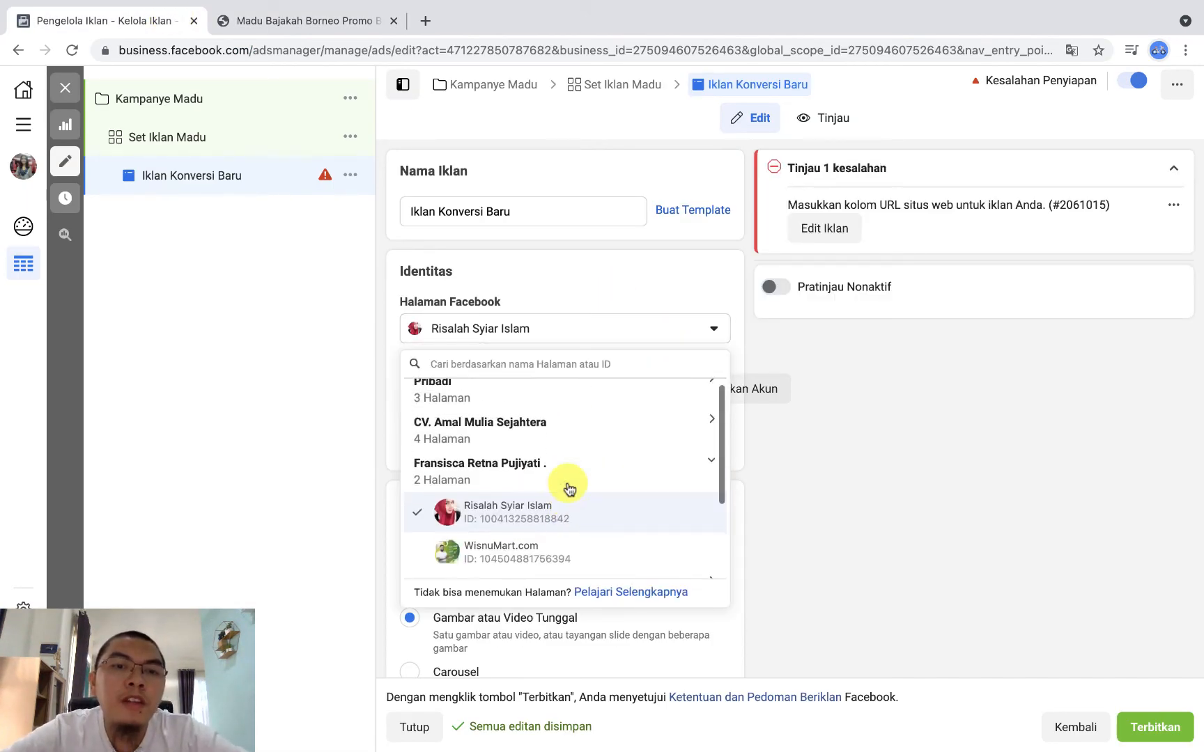
{"action": "left_click", "coordinate": [531, 407]}
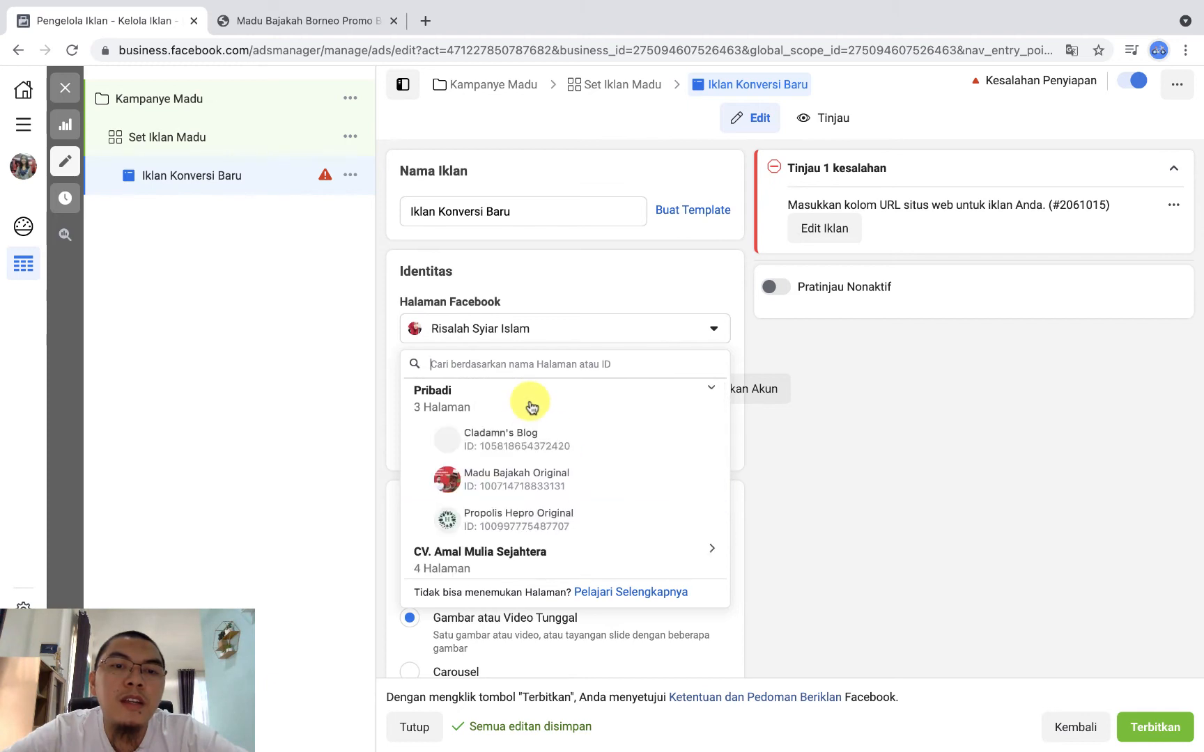
{"action": "left_click", "coordinate": [564, 488]}
{"action": "scroll", "coordinate": [582, 533], "scroll_direction": "down", "scroll_amount": 1}
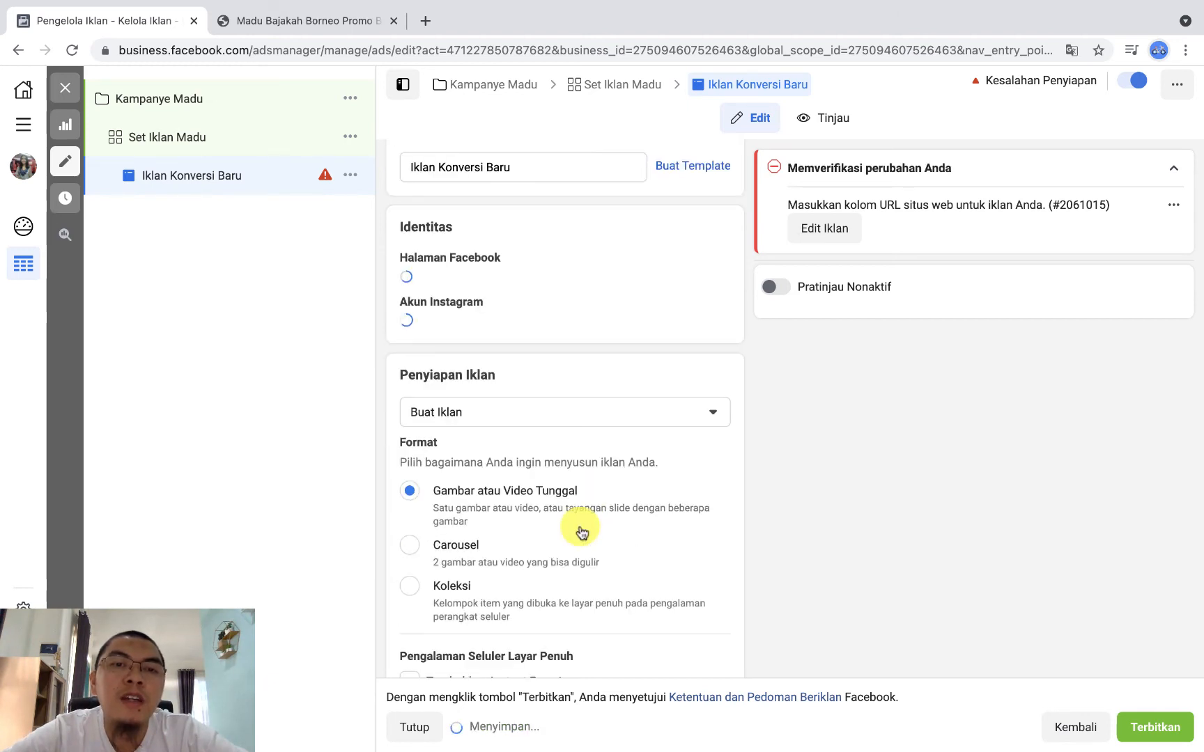
{"action": "scroll", "coordinate": [578, 531], "scroll_direction": "down", "scroll_amount": 1}
Step: Rename the ad as Iklan Madu
{"action": "scroll", "coordinate": [581, 516], "scroll_direction": "up", "scroll_amount": 2}
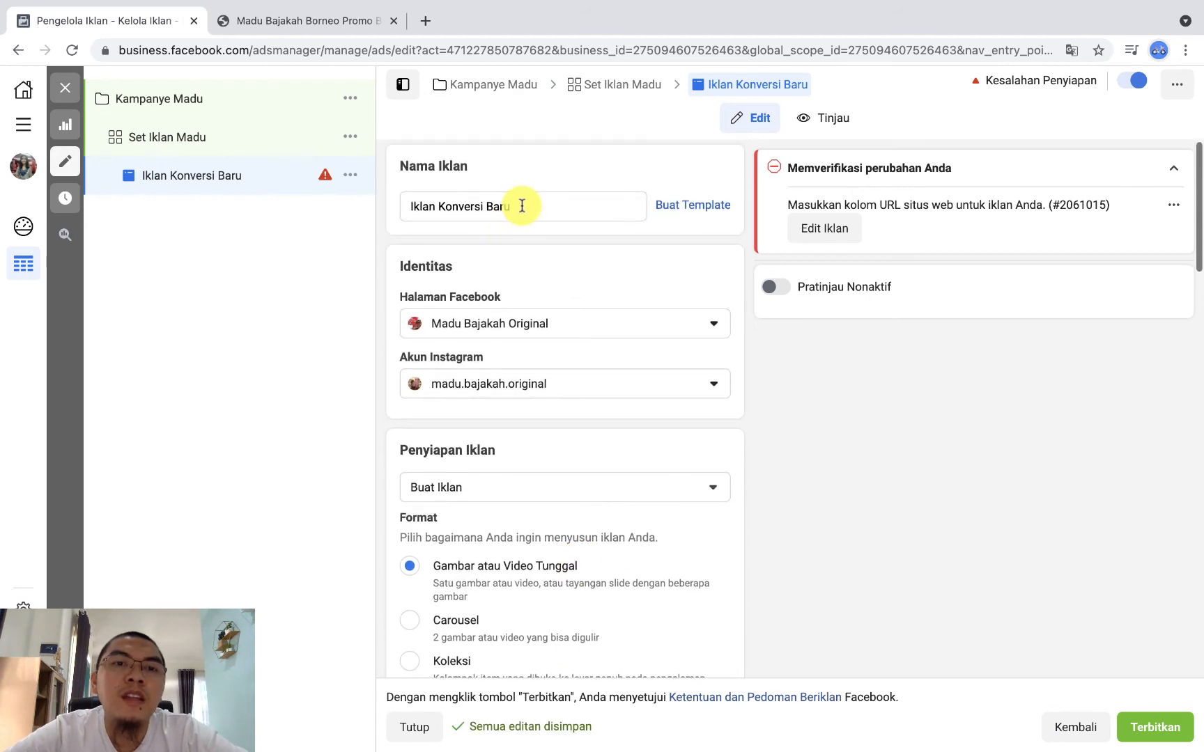
{"action": "left_click_drag", "start_coordinate": [521, 205], "coordinate": [398, 207]}
{"action": "key", "text": "BackSpace"}
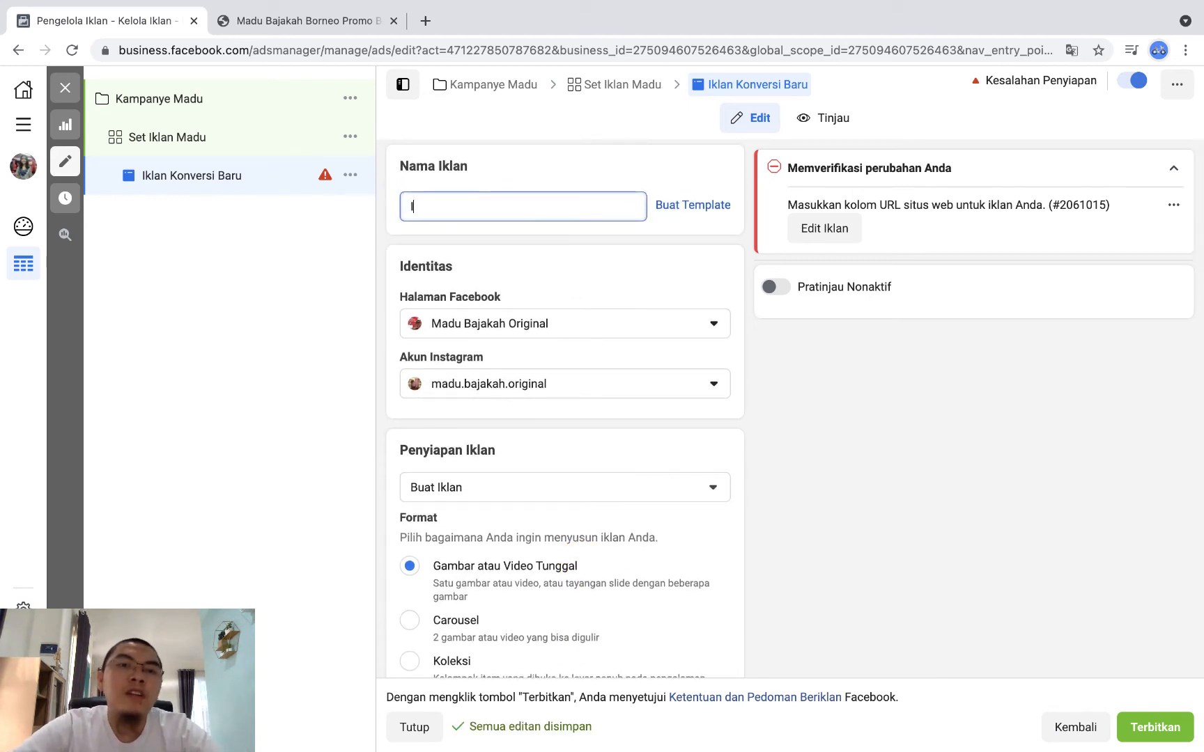
{"action": "left_click", "coordinate": [521, 230]}
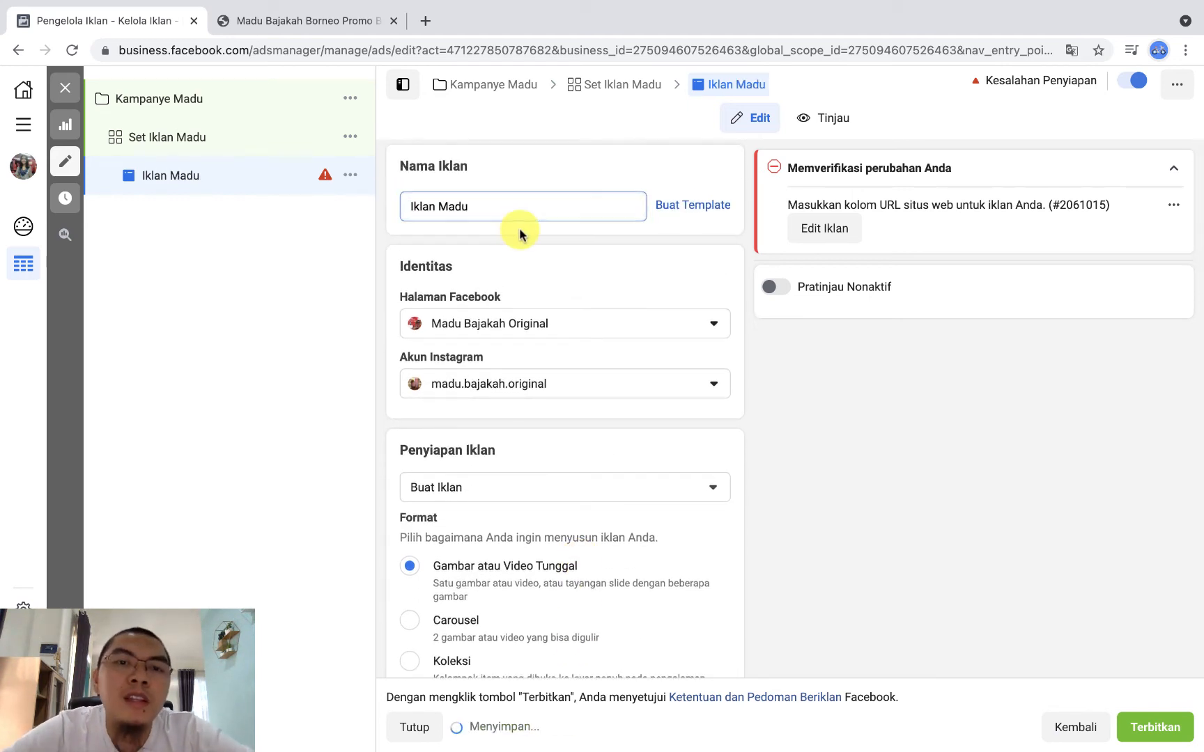
Step: Choose Buat Iklan as the ad's setup method
{"action": "scroll", "coordinate": [581, 394], "scroll_direction": "down", "scroll_amount": 1}
{"action": "scroll", "coordinate": [551, 430], "scroll_direction": "down", "scroll_amount": 3}
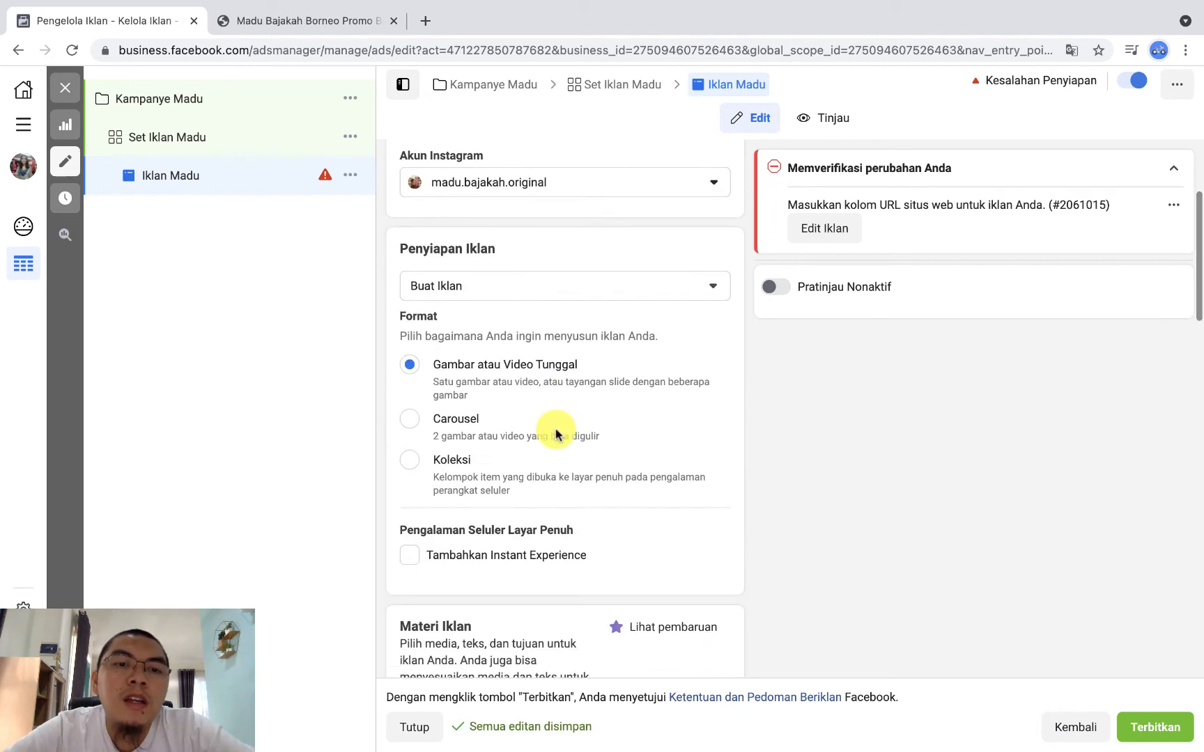
{"action": "left_click", "coordinate": [520, 248]}
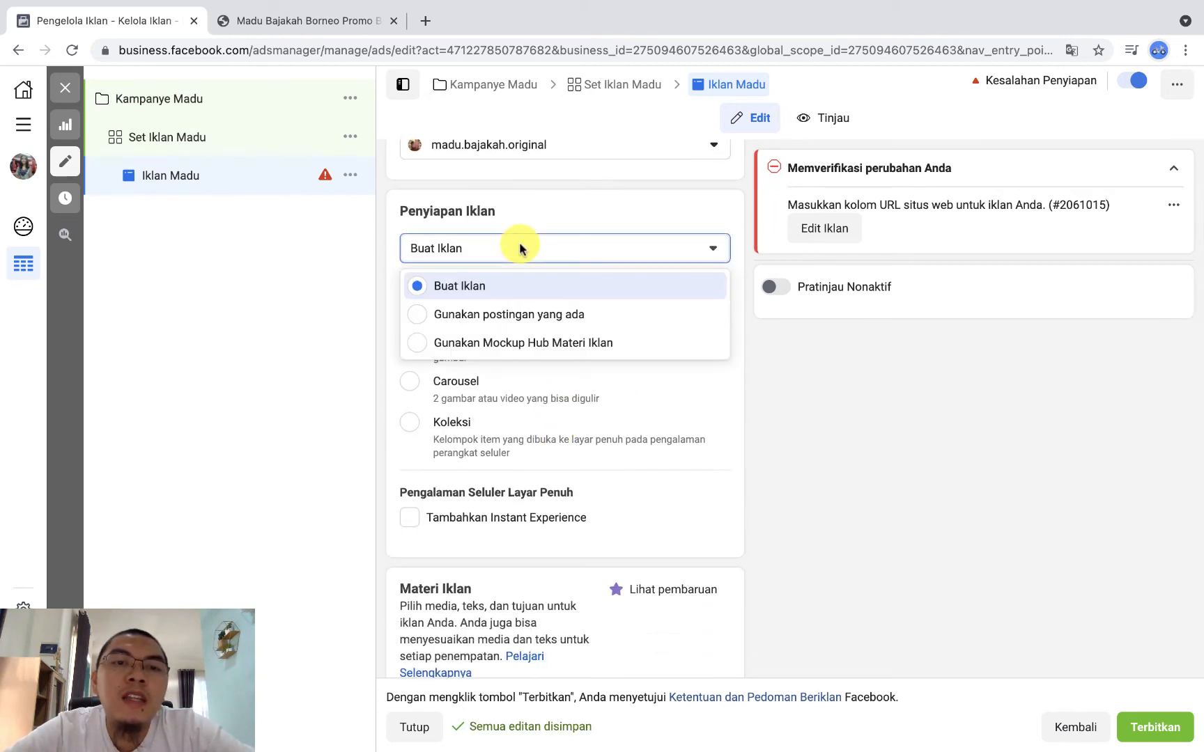
{"action": "left_click", "coordinate": [460, 295]}
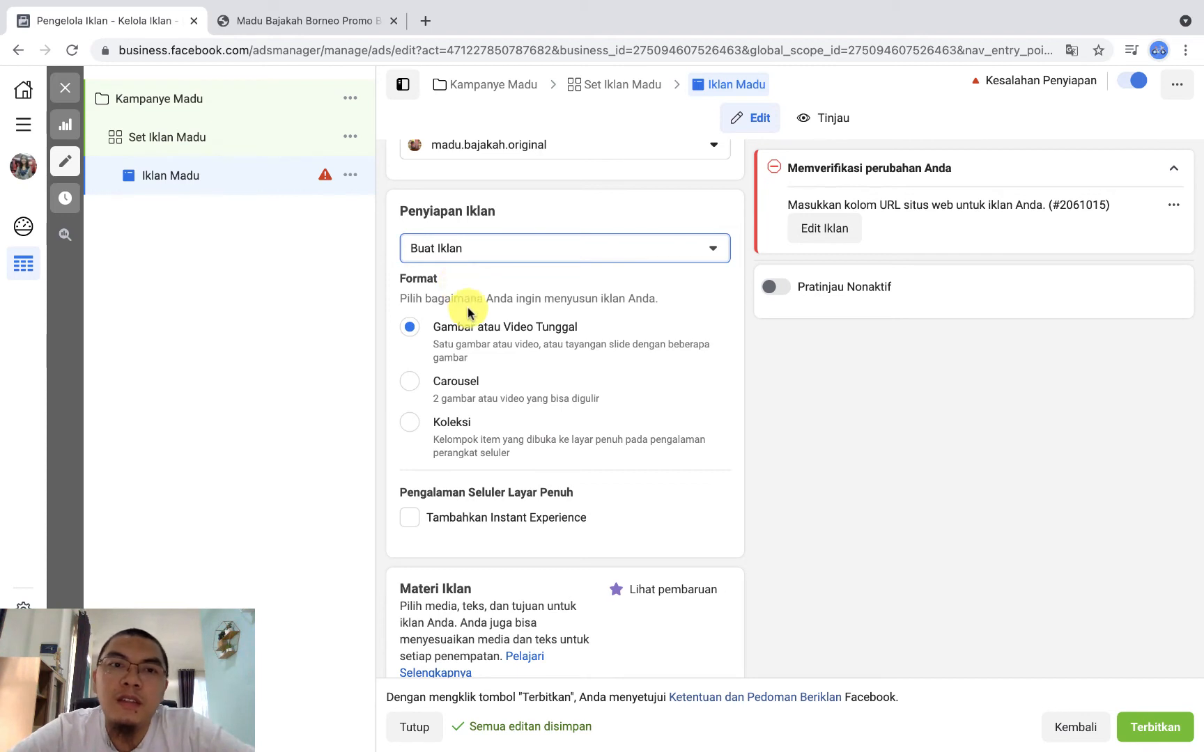
{"action": "scroll", "coordinate": [556, 492], "scroll_direction": "down", "scroll_amount": 3}
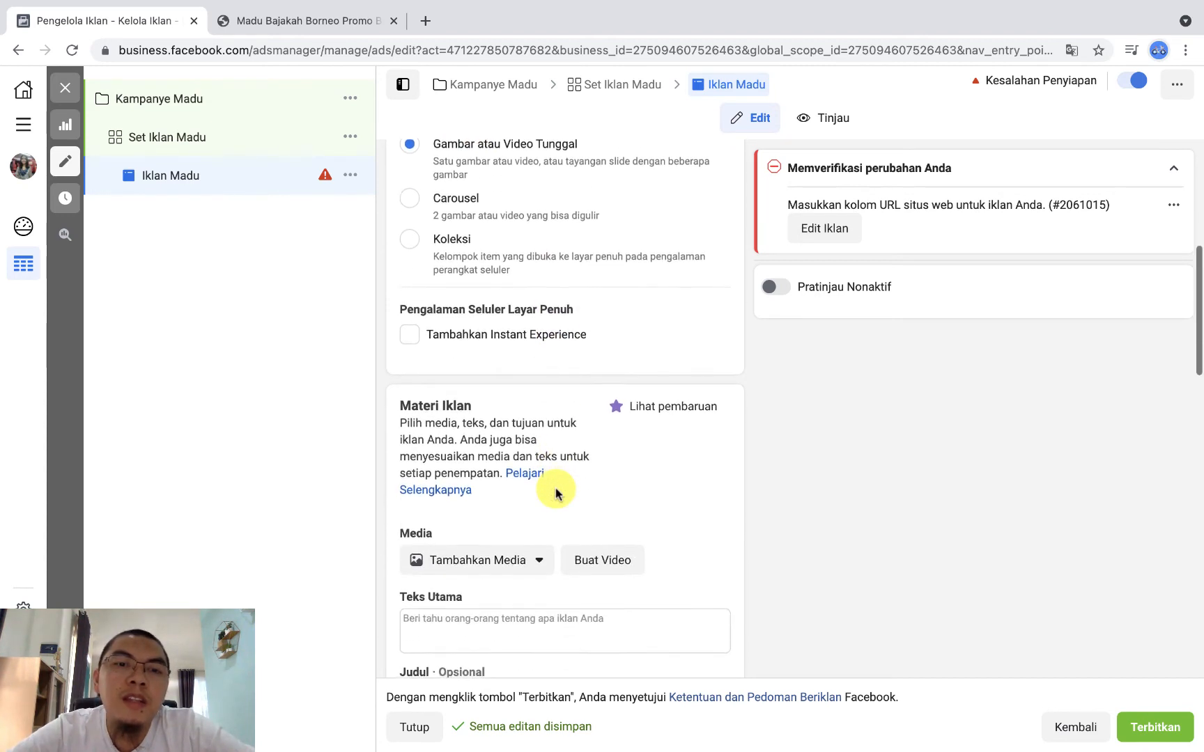
{"action": "scroll", "coordinate": [556, 492], "scroll_direction": "down", "scroll_amount": 5}
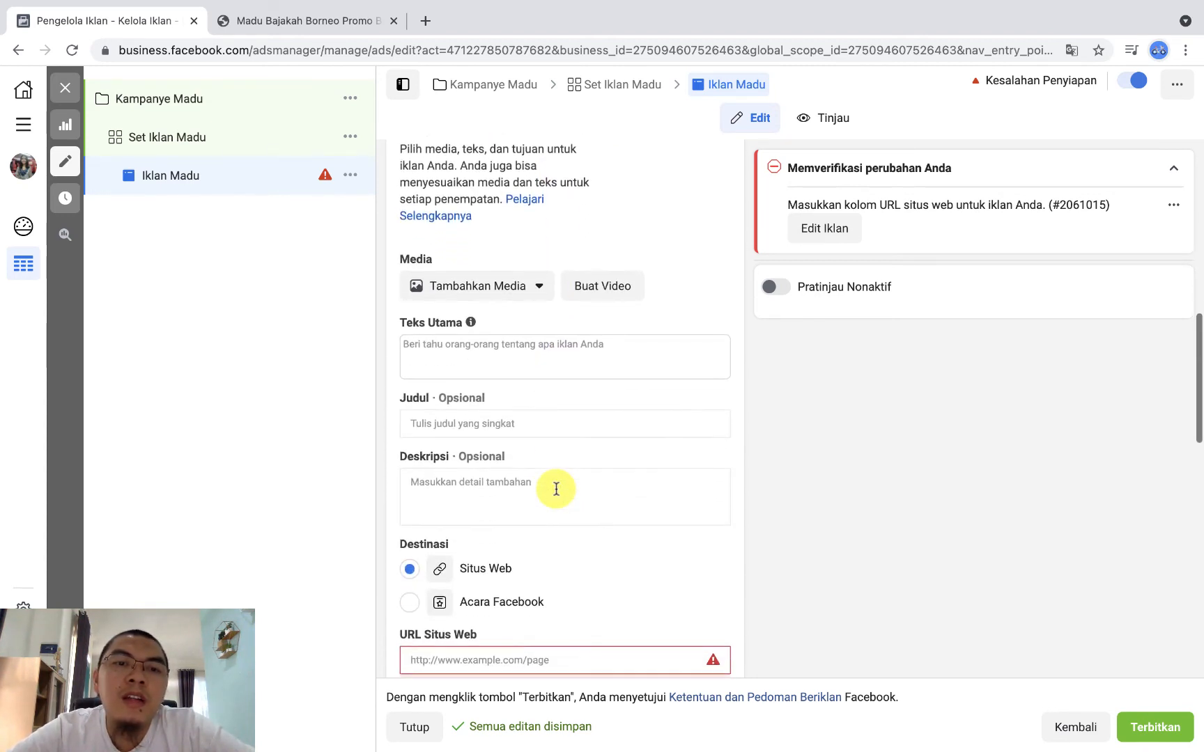
{"action": "scroll", "coordinate": [556, 566], "scroll_direction": "down", "scroll_amount": 2}
{"action": "left_click", "coordinate": [556, 531]}
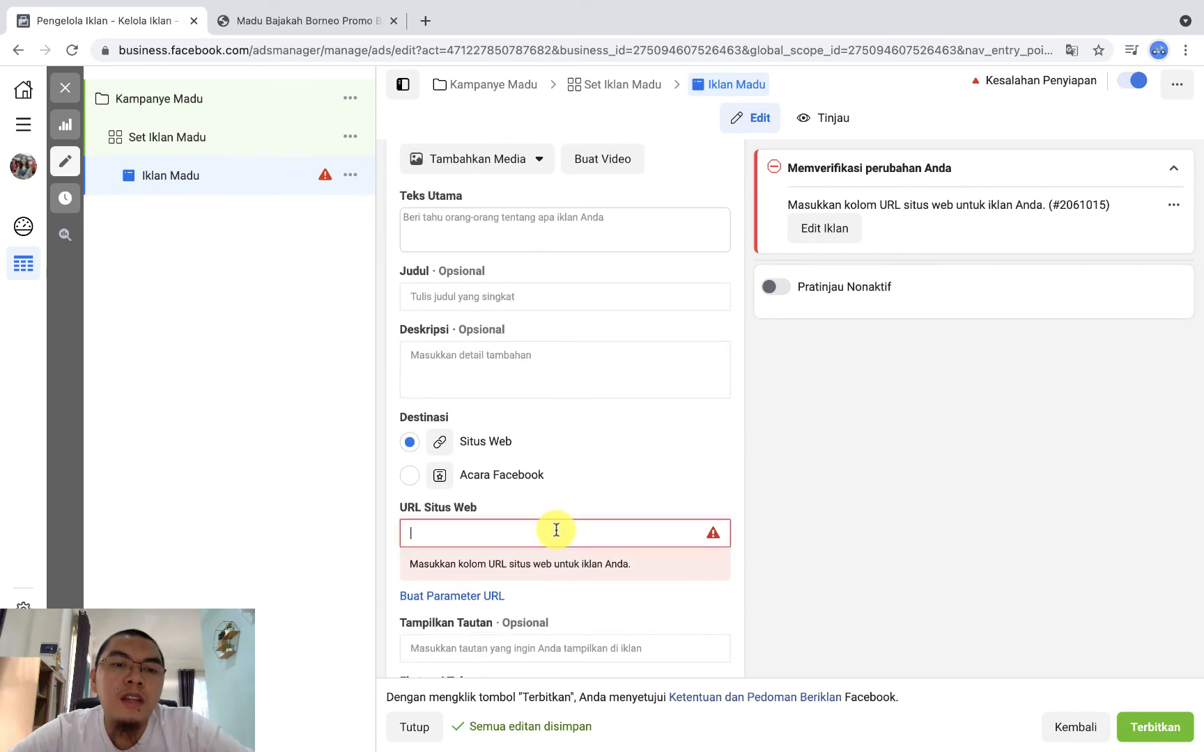
{"action": "left_click", "coordinate": [802, 539]}
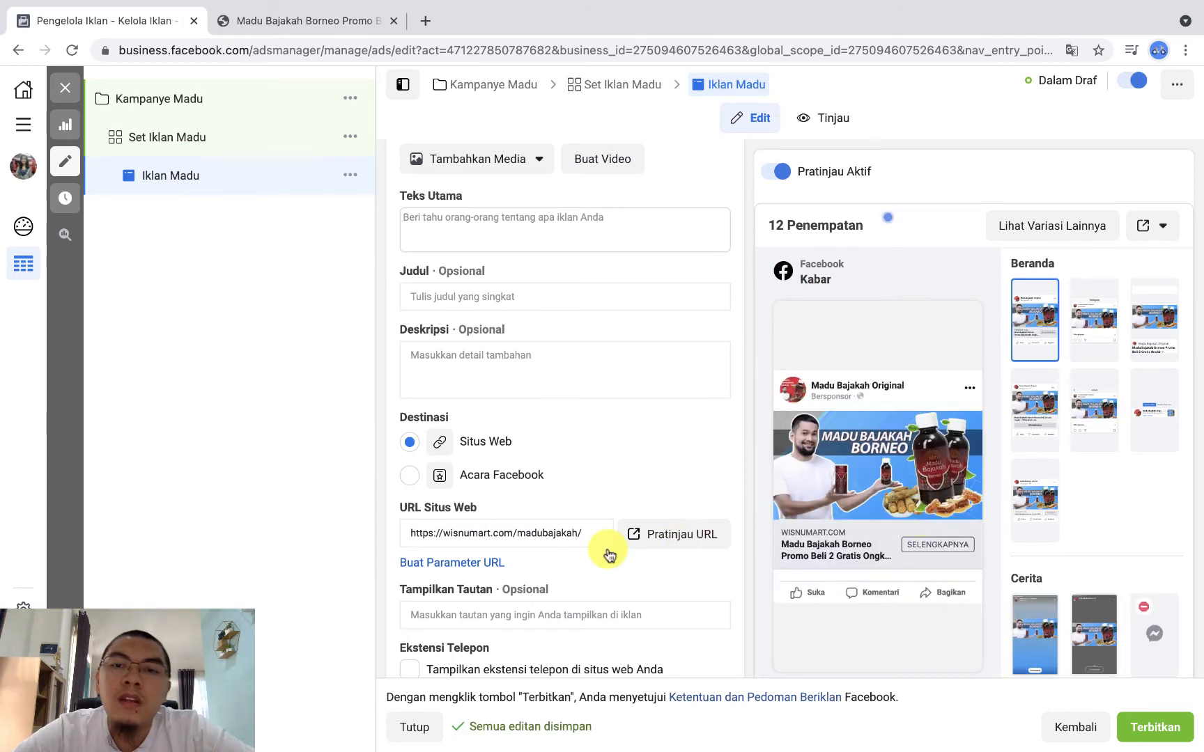
Step: Upload VIDEO TESTIMONI.mp4 from the Downloads folder as the ad's video media
{"action": "scroll", "coordinate": [637, 430], "scroll_direction": "up", "scroll_amount": 5}
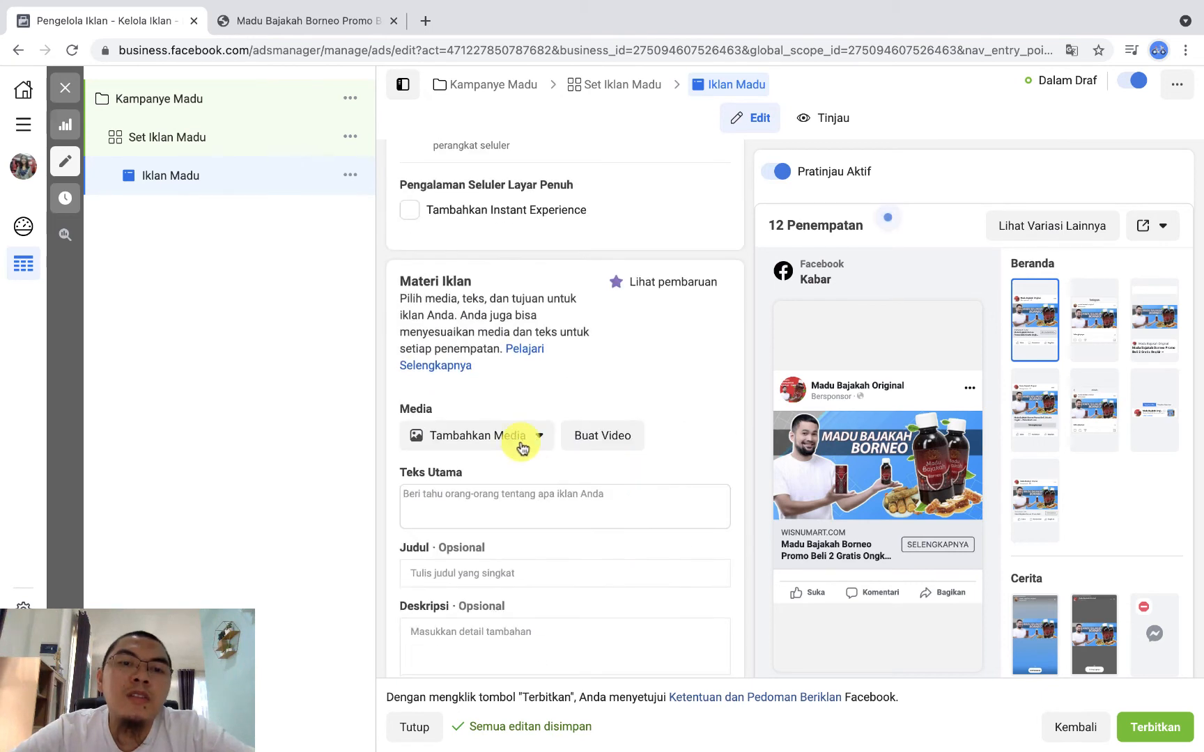
{"action": "left_click", "coordinate": [519, 448]}
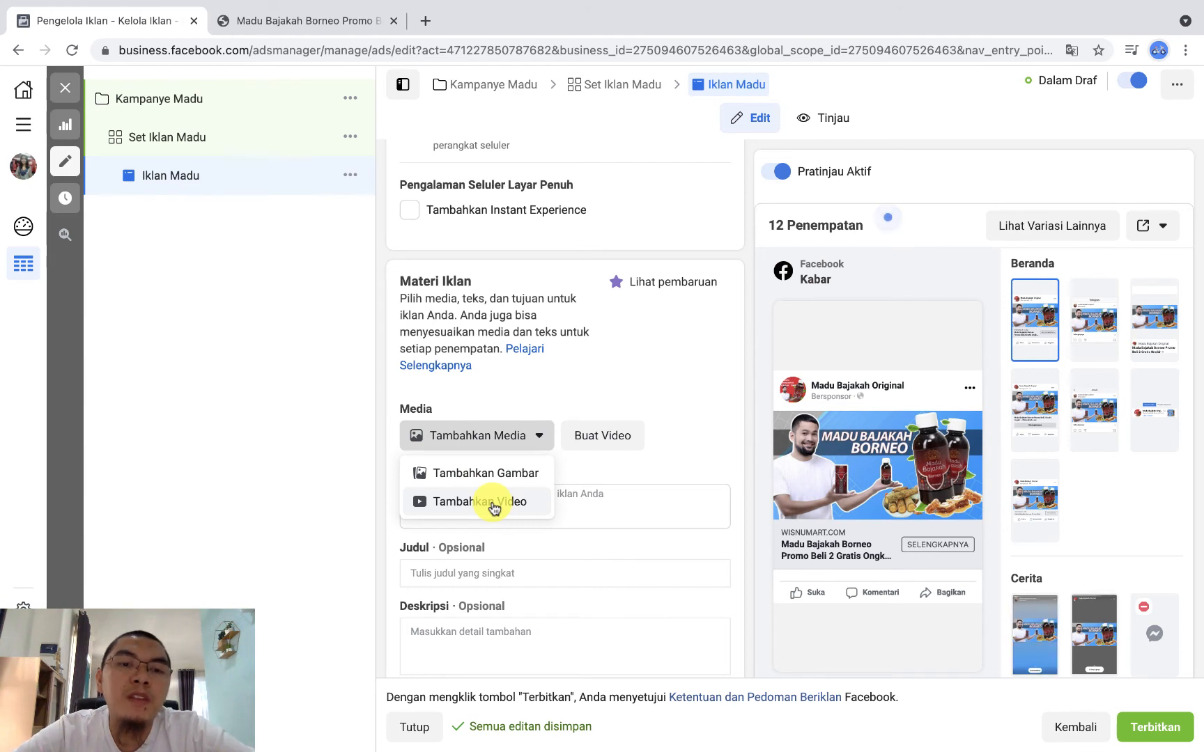
{"action": "left_click", "coordinate": [522, 437]}
{"action": "left_click", "coordinate": [523, 438]}
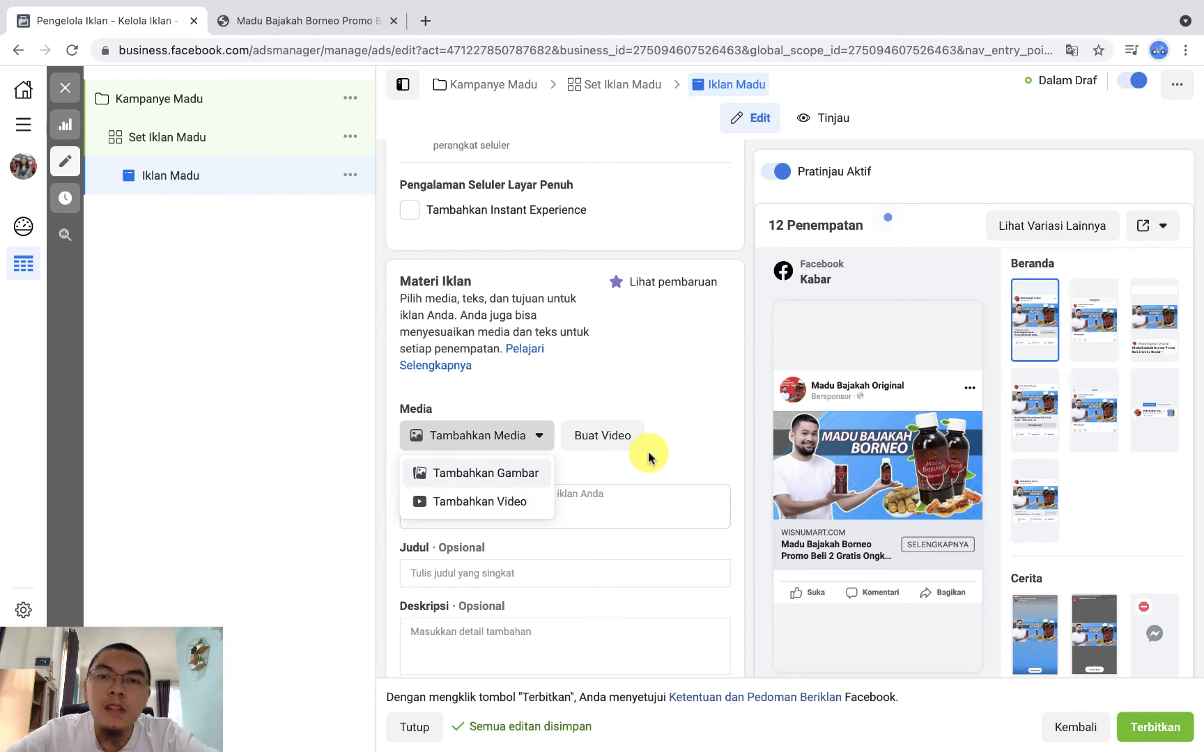
{"action": "scroll", "coordinate": [645, 457], "scroll_direction": "down", "scroll_amount": 2}
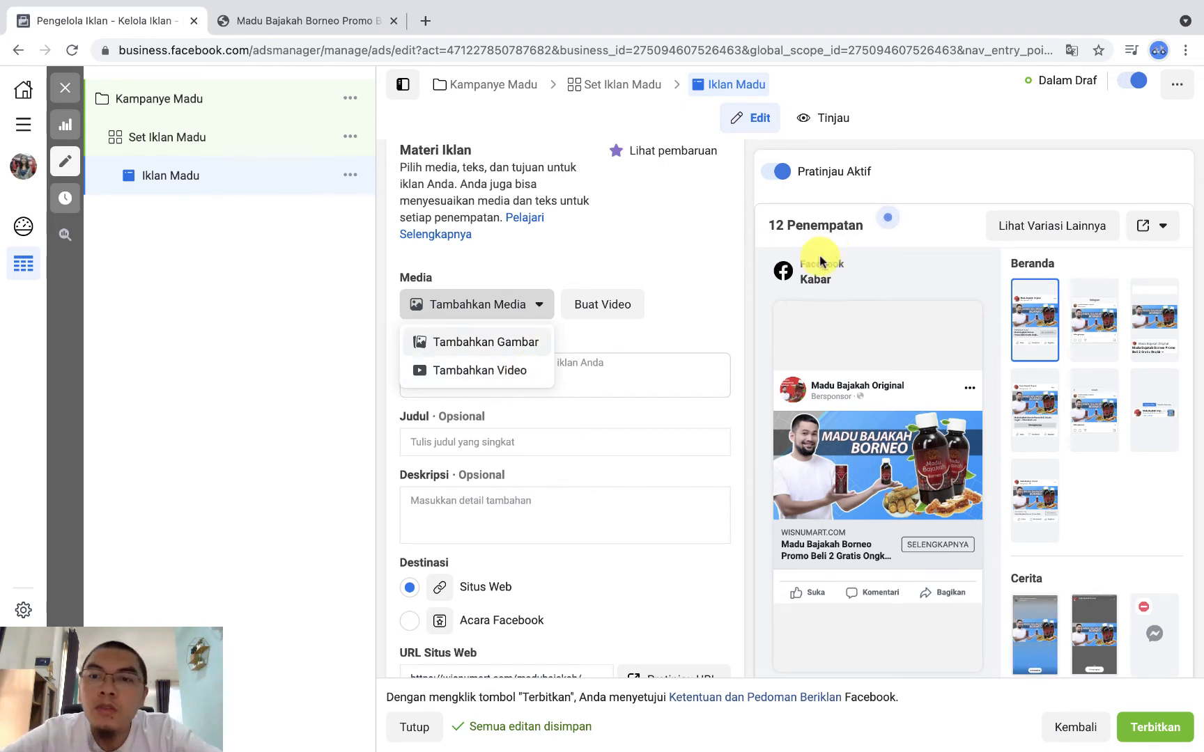
{"action": "left_click", "coordinate": [496, 377]}
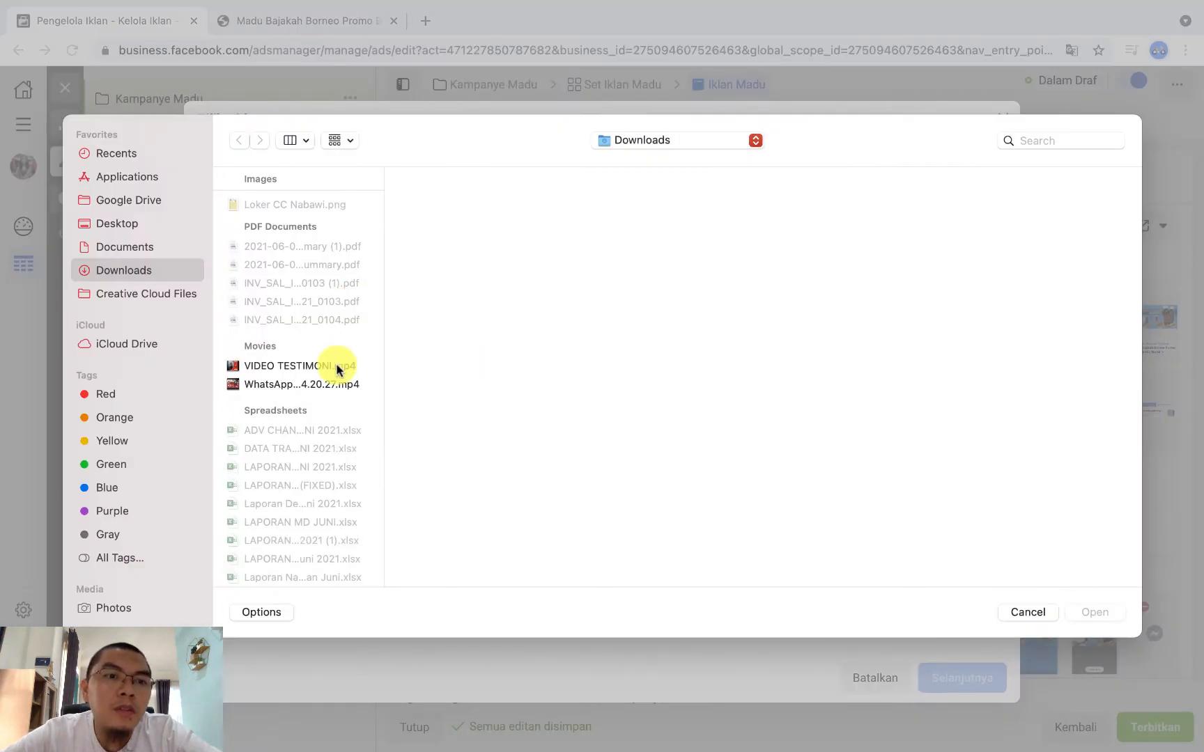
{"action": "left_click", "coordinate": [338, 365]}
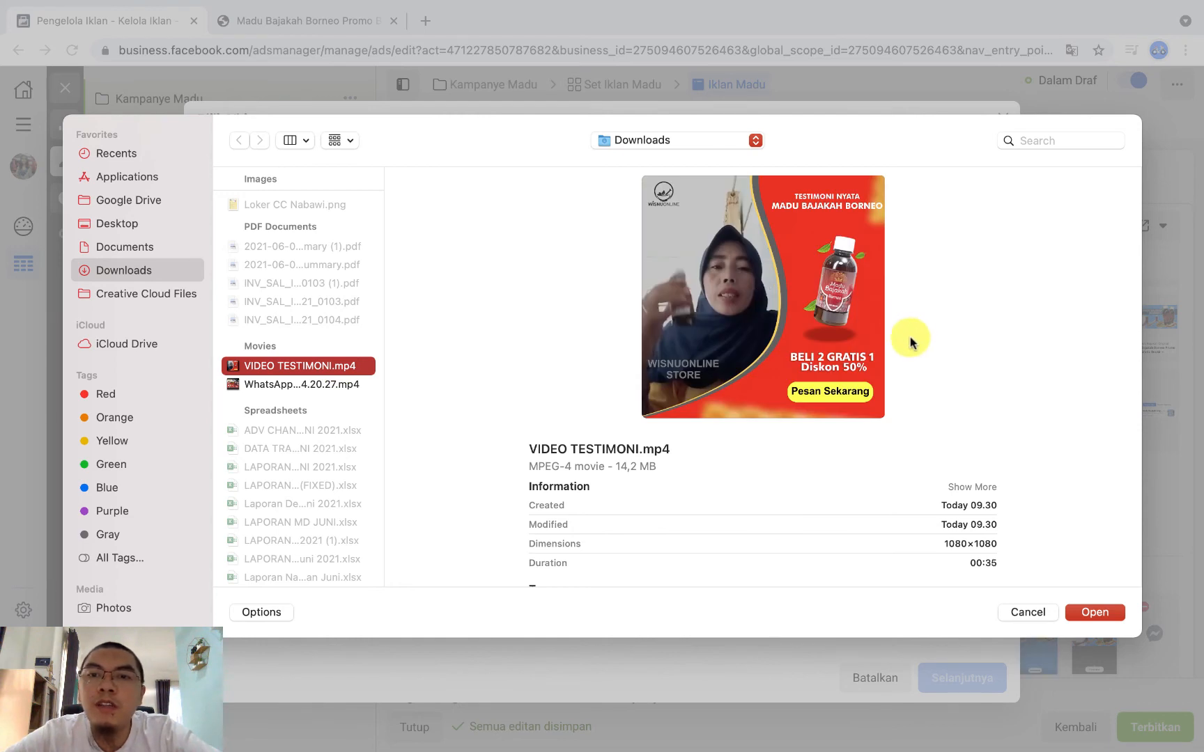
{"action": "mouse_move", "coordinate": [859, 416]}
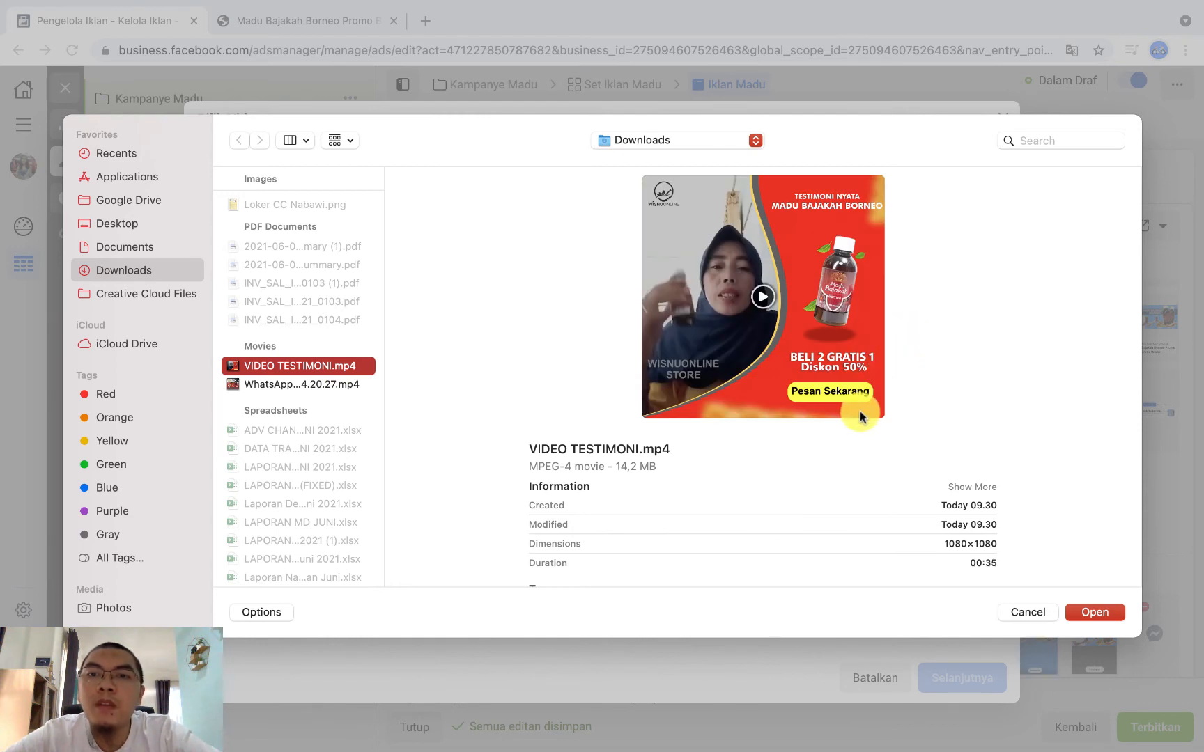
{"action": "left_click", "coordinate": [1095, 613]}
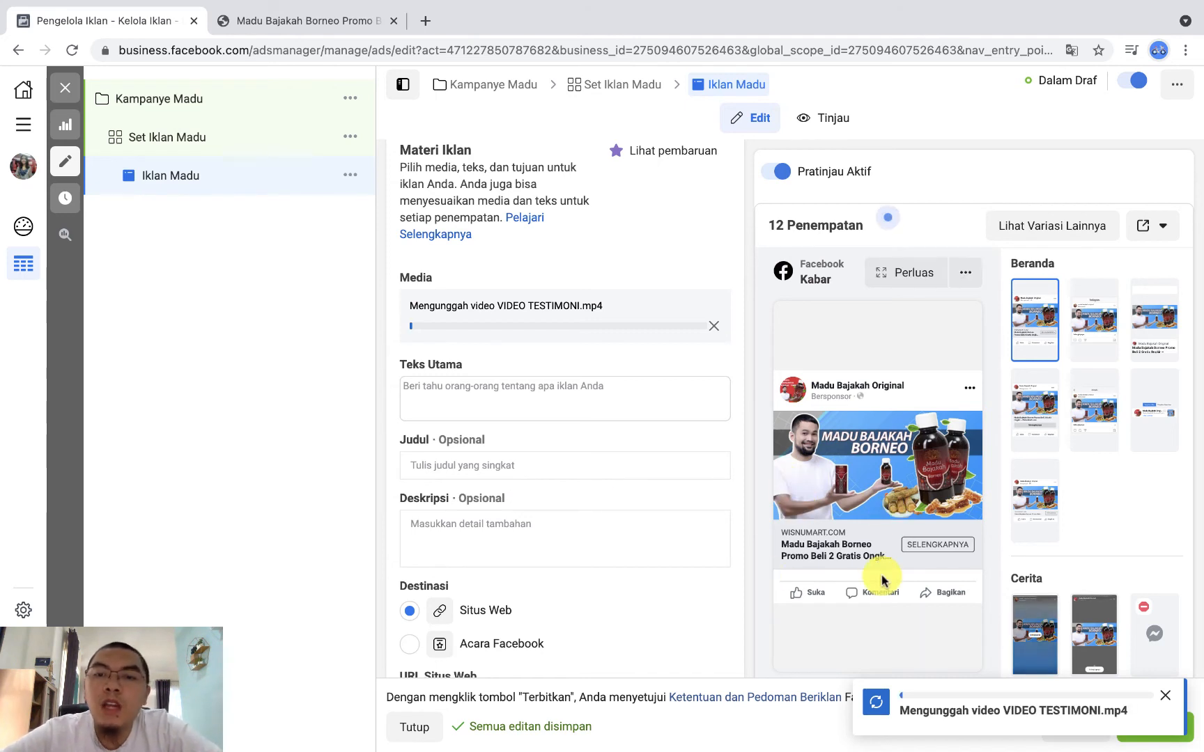
Step: Enter the ad's headline (Judul) as "Madu Ba jakah Ori Ribuan Testi"
{"action": "scroll", "coordinate": [882, 580], "scroll_direction": "down", "scroll_amount": 1}
{"action": "scroll", "coordinate": [882, 581], "scroll_direction": "up", "scroll_amount": 2}
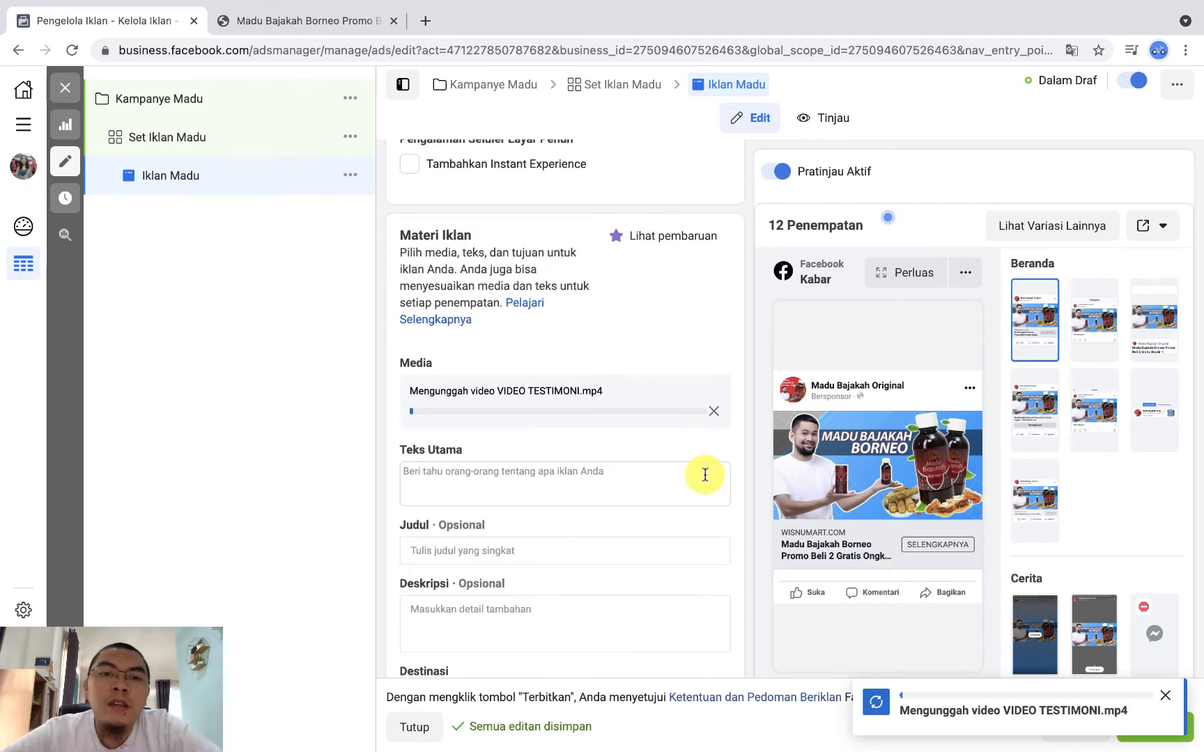
{"action": "scroll", "coordinate": [641, 502], "scroll_direction": "down", "scroll_amount": 2}
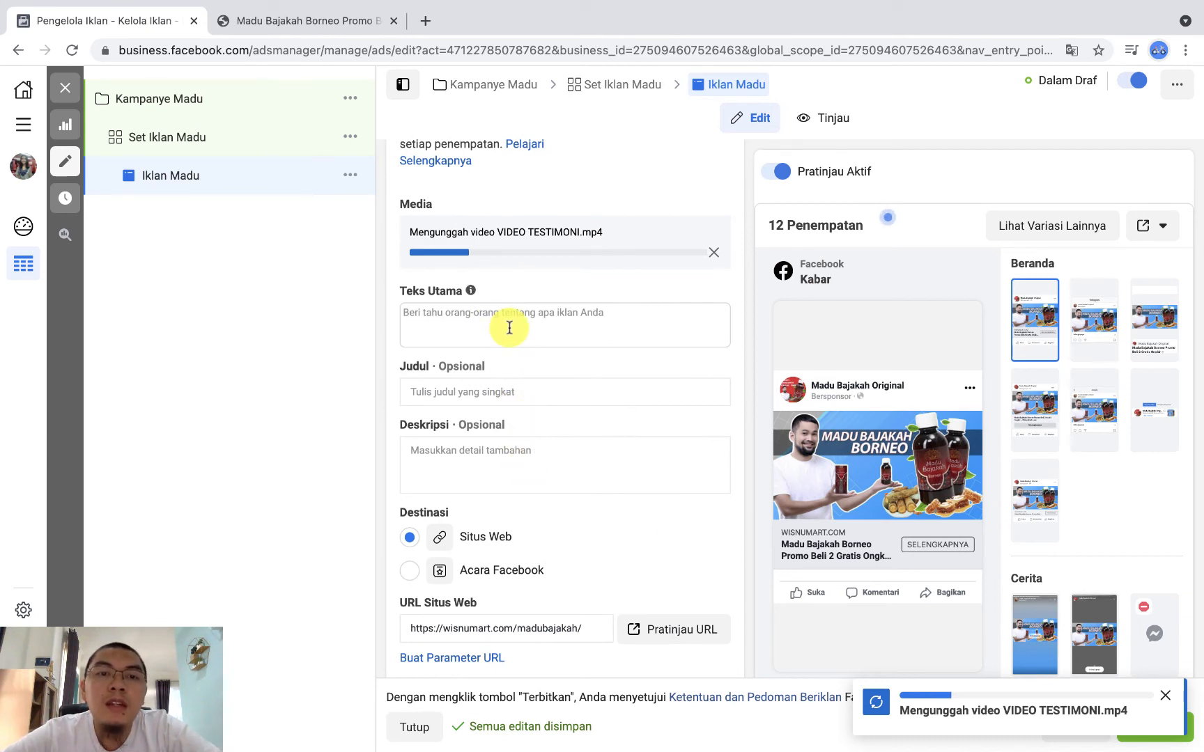
{"action": "left_click", "coordinate": [478, 392]}
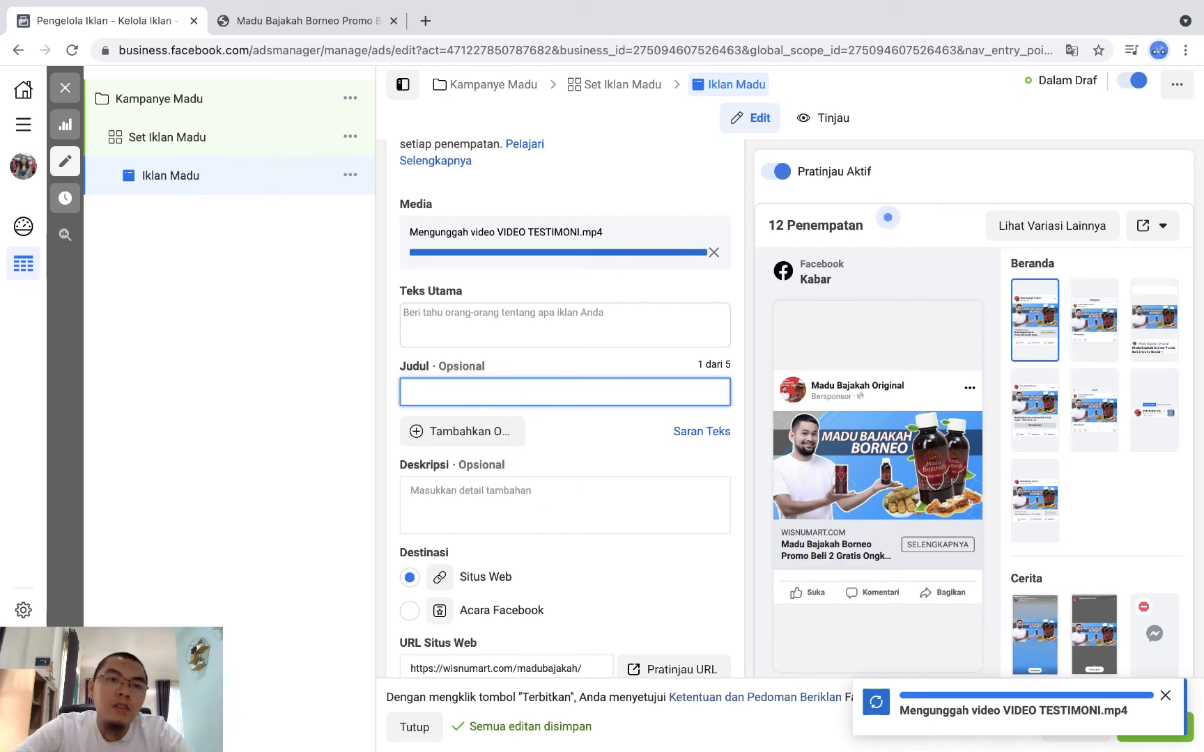
{"action": "key", "text": "BackSpace"}
{"action": "type", "text": "Madu Ba"}
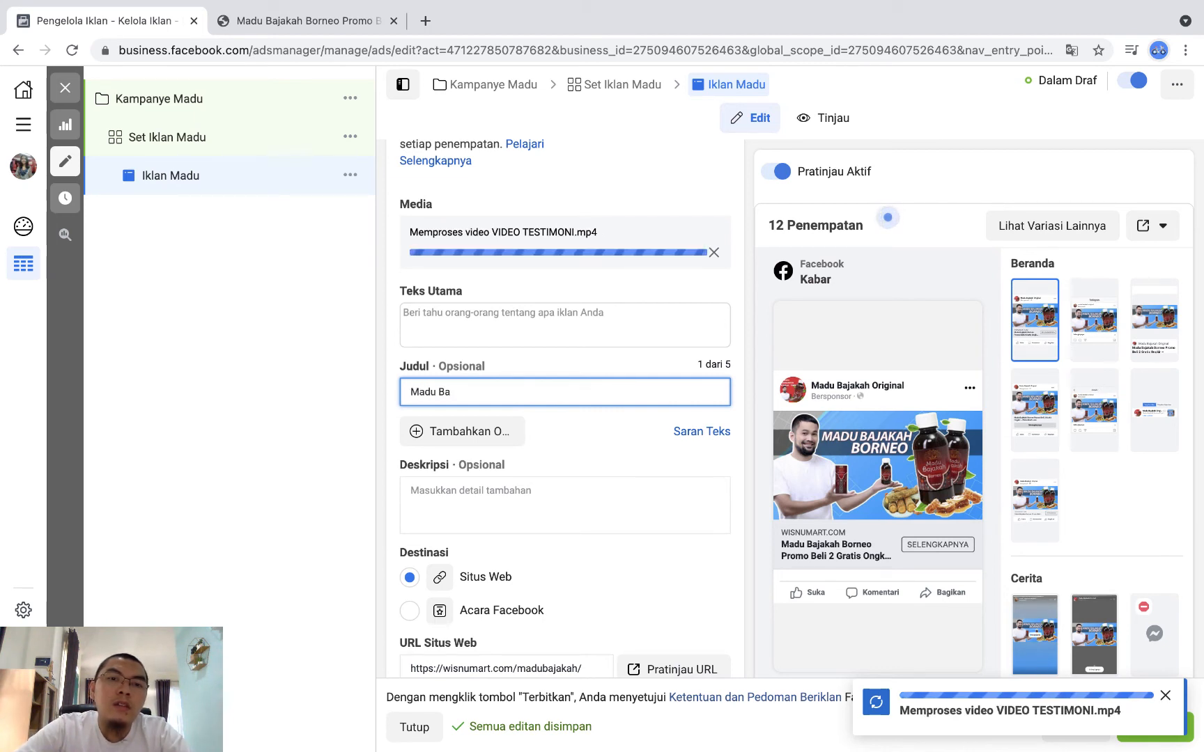
{"action": "type", "text": " Jaka"}
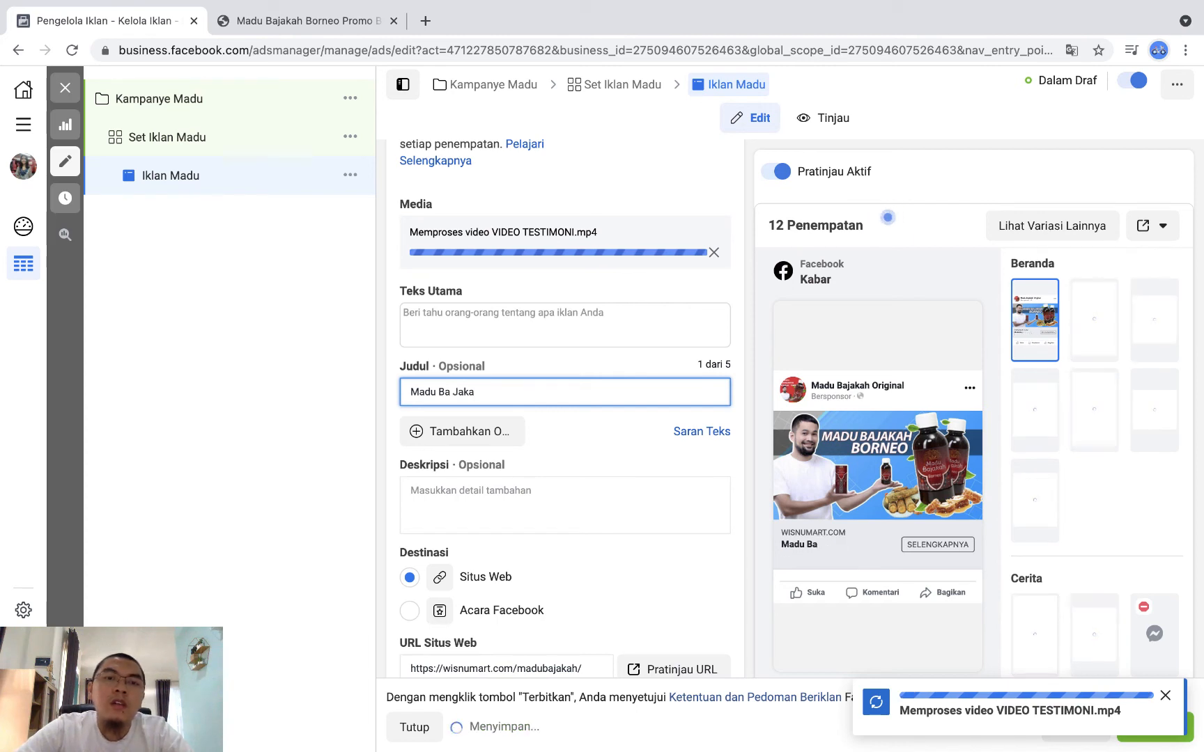
{"action": "key", "text": "BackSpace"}
{"action": "key", "text": "BackSpace"}
{"action": "key", "text": "BackSpace"}
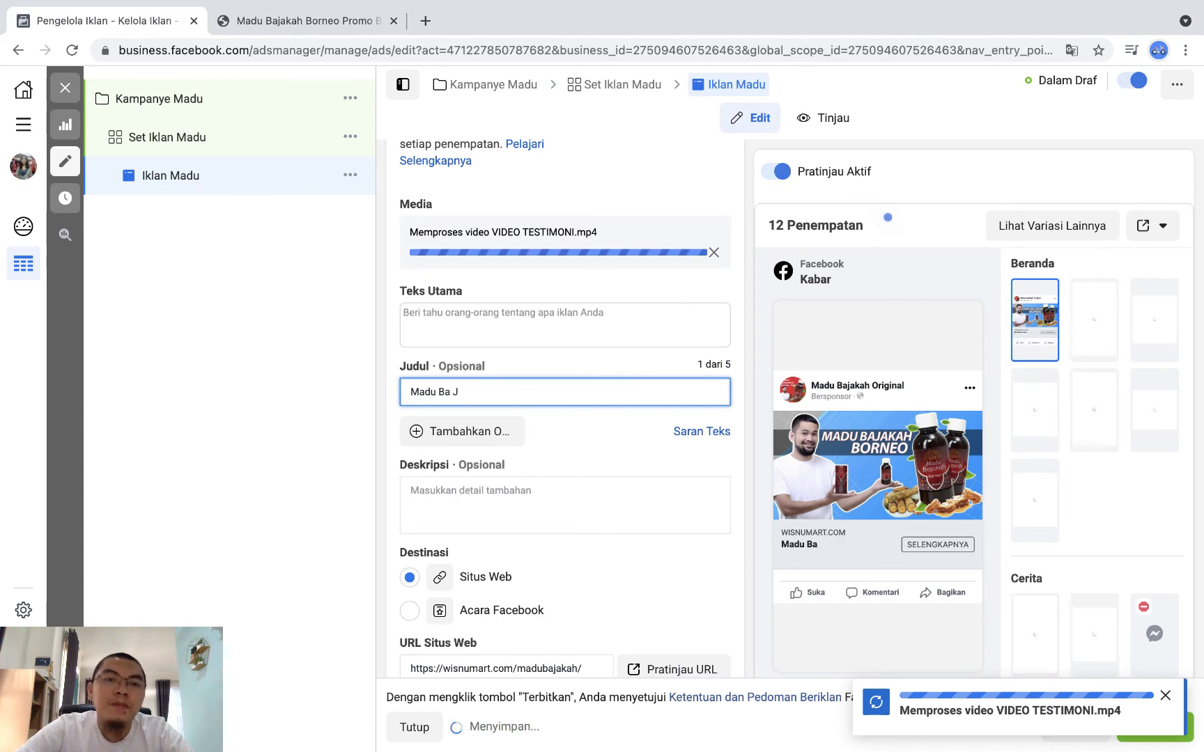
{"action": "key", "text": "BackSpace"}
{"action": "type", "text": "jakah"}
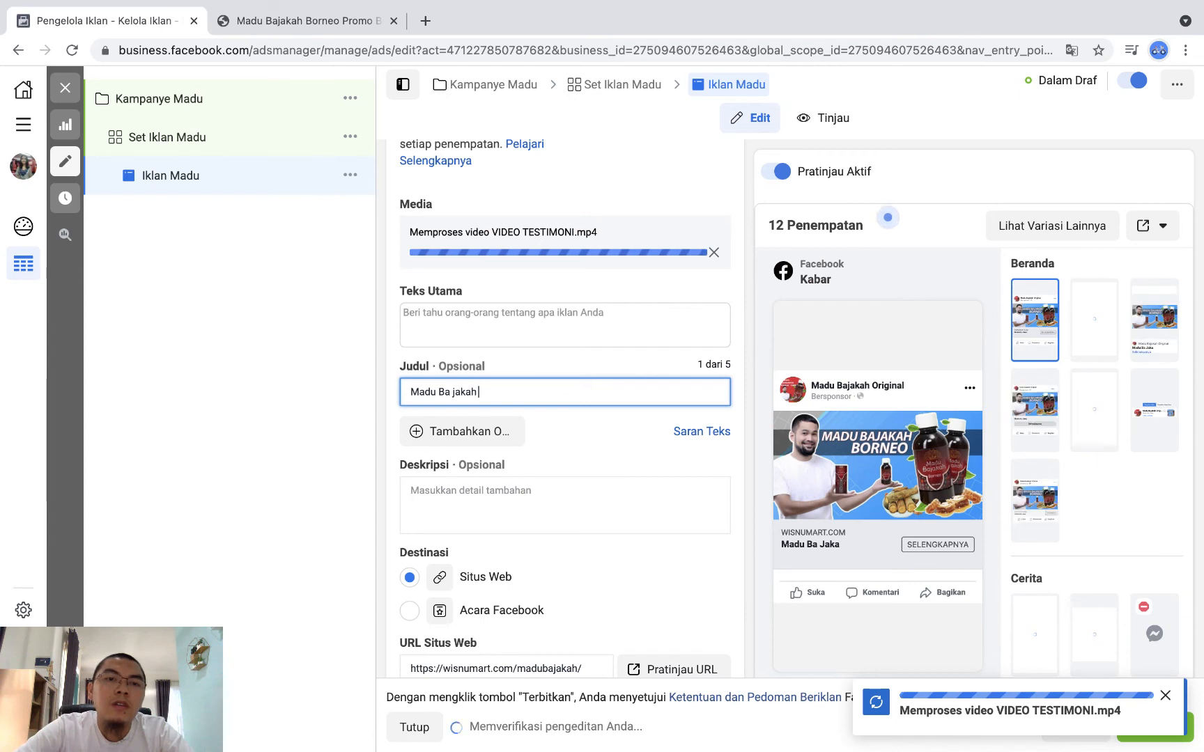
{"action": "type", "text": " Ori"}
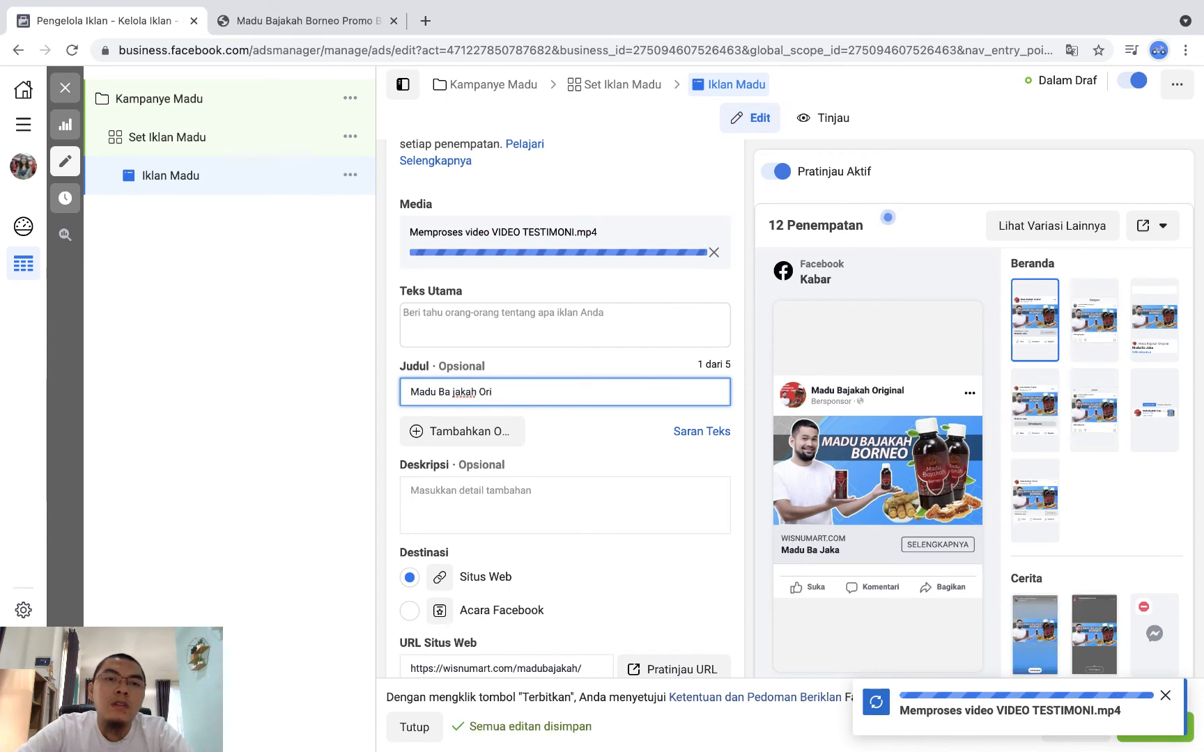
{"action": "type", "text": " Ribuan Test"}
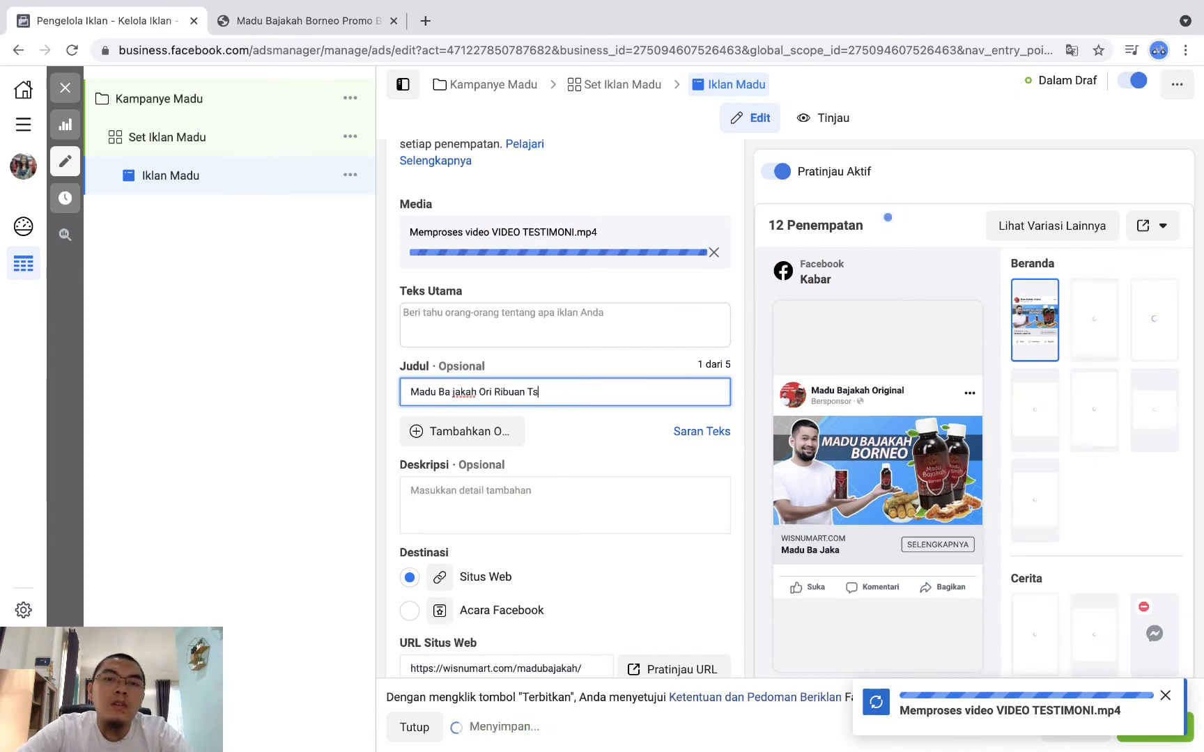
{"action": "type", "text": "i"}
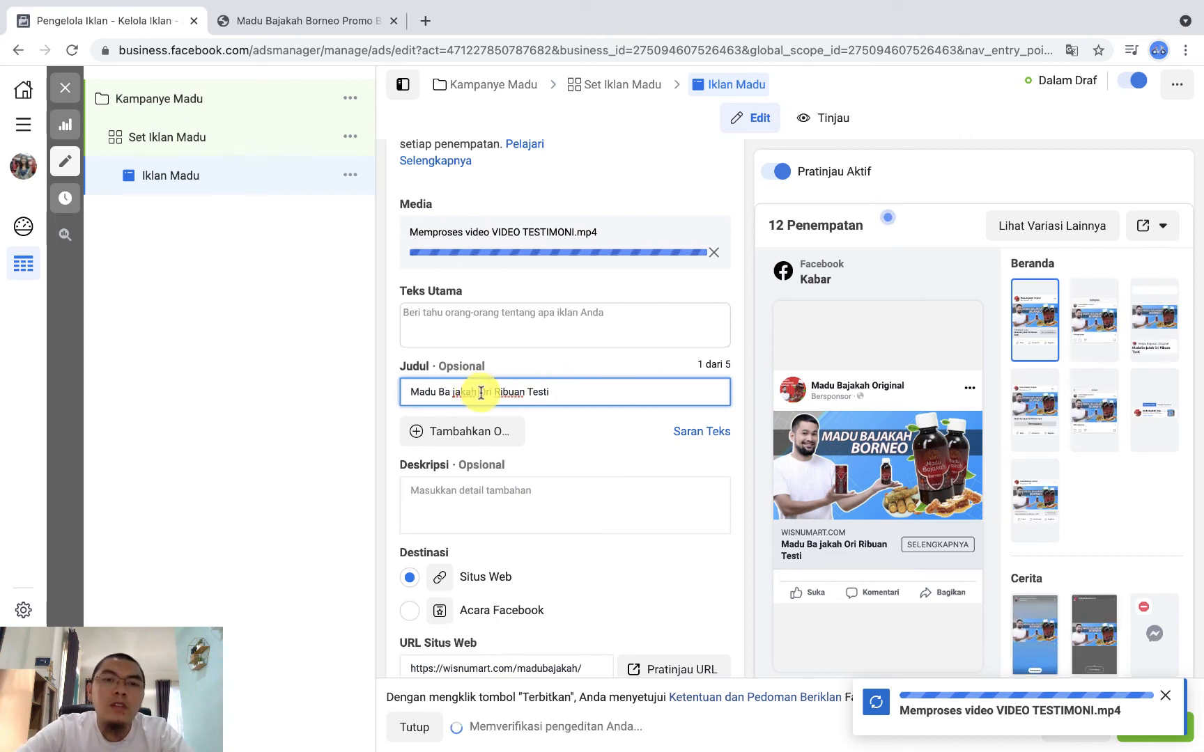
{"action": "left_click", "coordinate": [481, 393]}
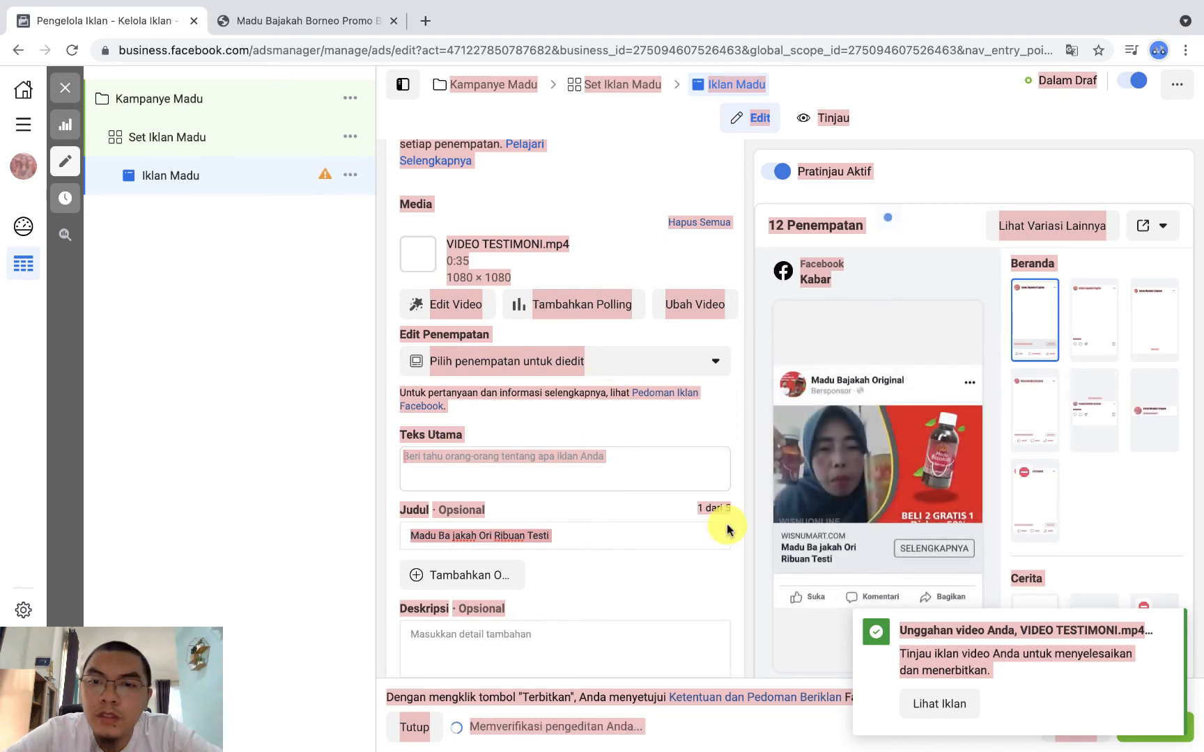
Step: Replace the ad's headline (Judul) with the all-caps text "MADU BA JAKAH ORI RIBUAN TESTI"
{"action": "left_click", "coordinate": [608, 468]}
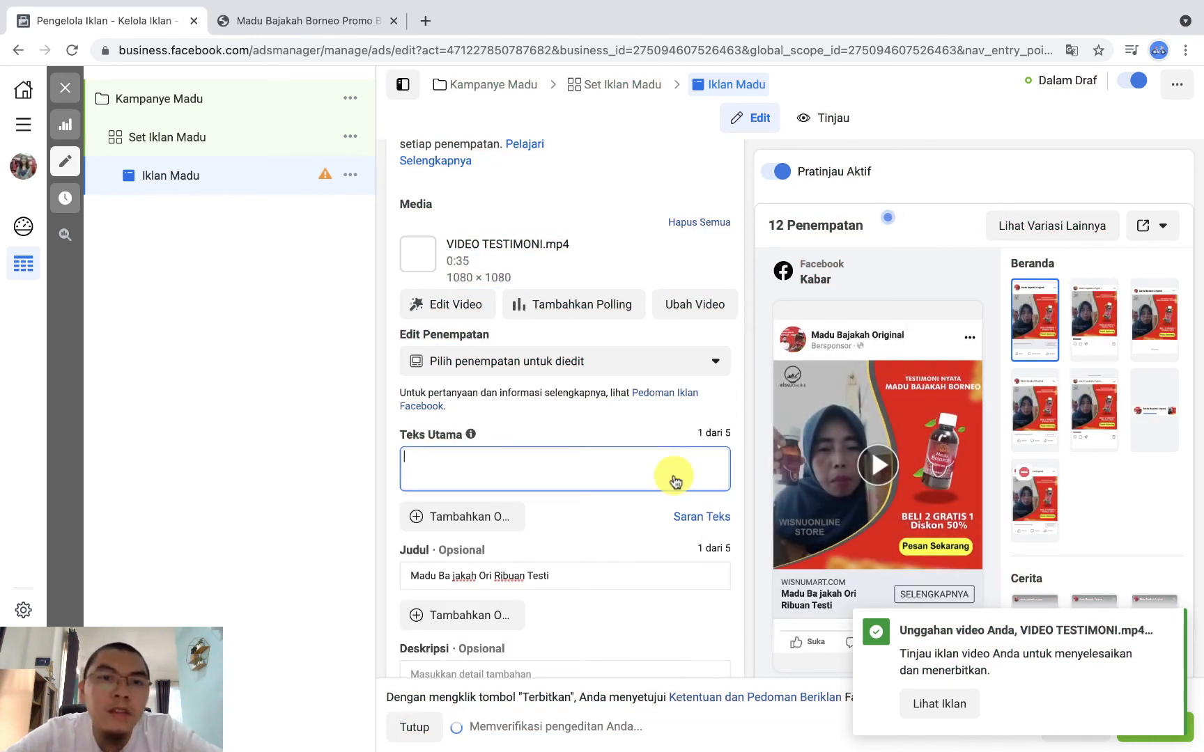
{"action": "scroll", "coordinate": [676, 482], "scroll_direction": "up", "scroll_amount": 1}
{"action": "scroll", "coordinate": [676, 482], "scroll_direction": "down", "scroll_amount": 2}
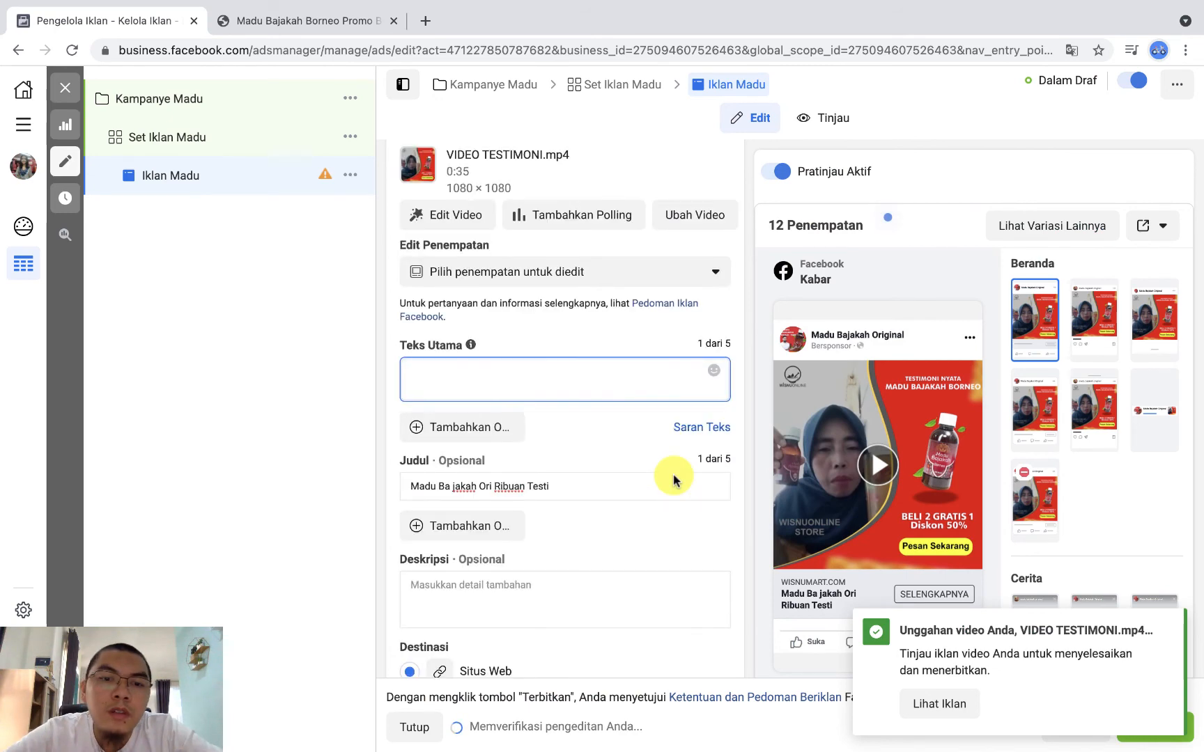
{"action": "left_click", "coordinate": [576, 488]}
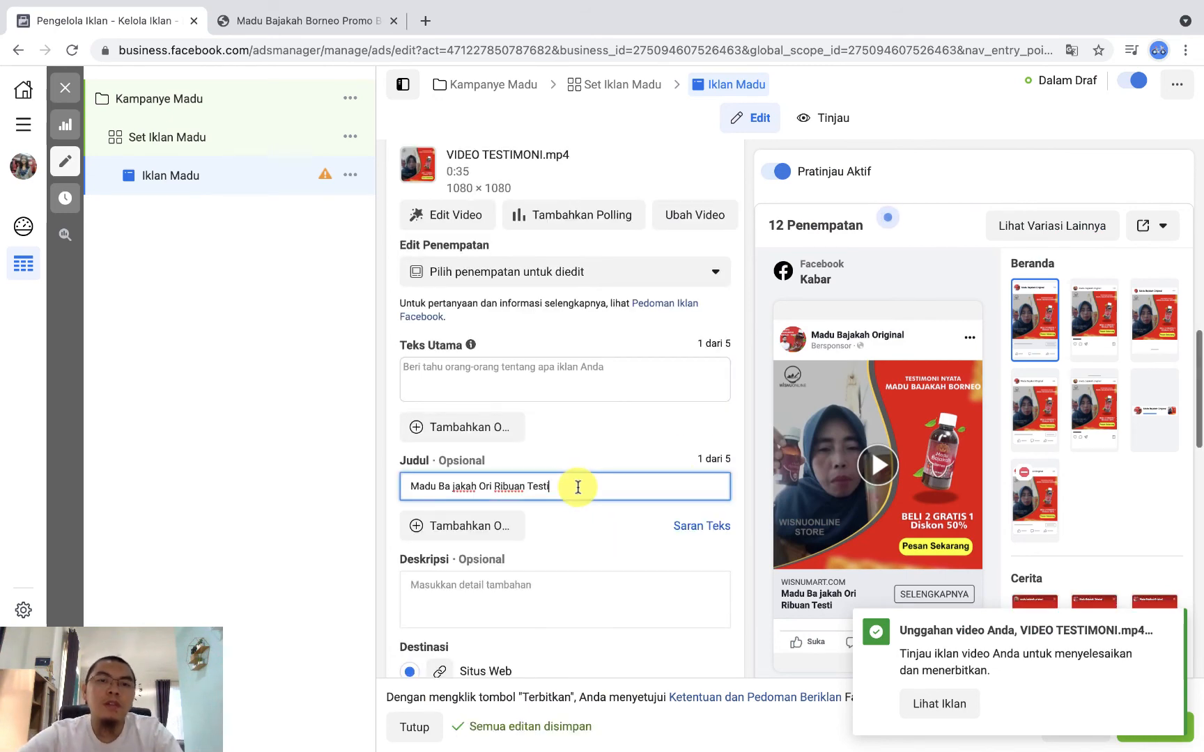
{"action": "key", "text": "super+a"}
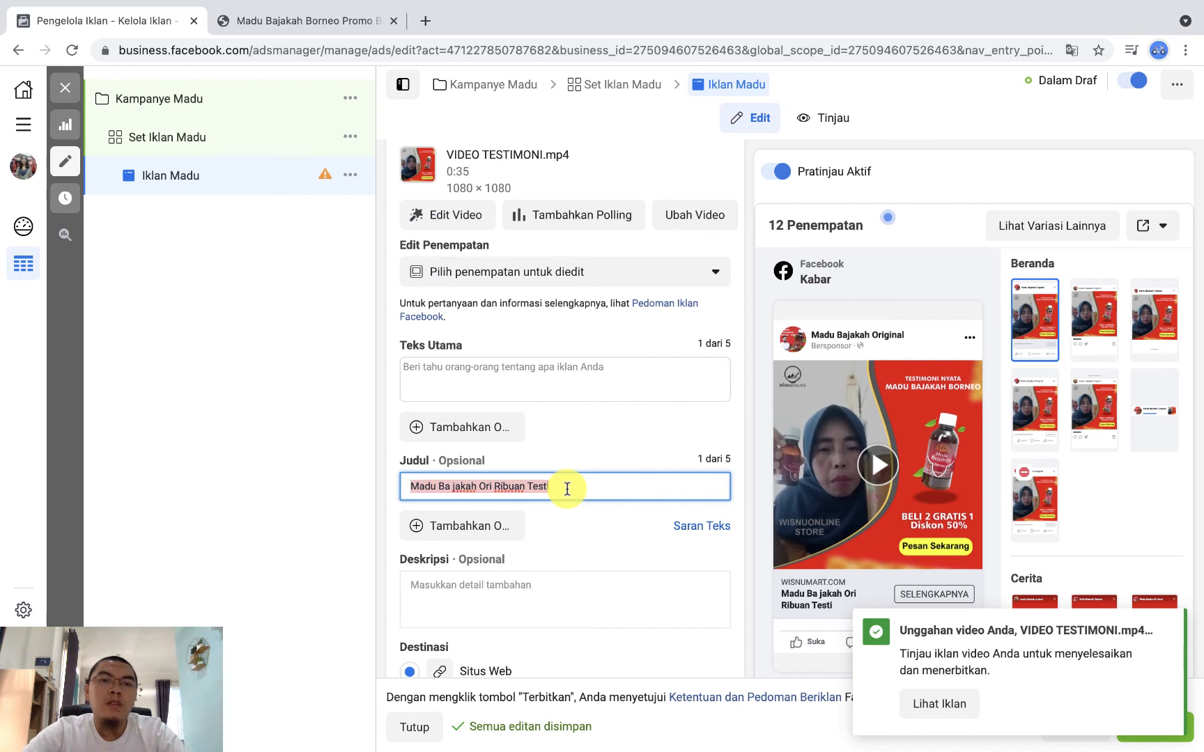
{"action": "type", "text": "MADU BAJAKAH ORI RIBUAN TESTI"}
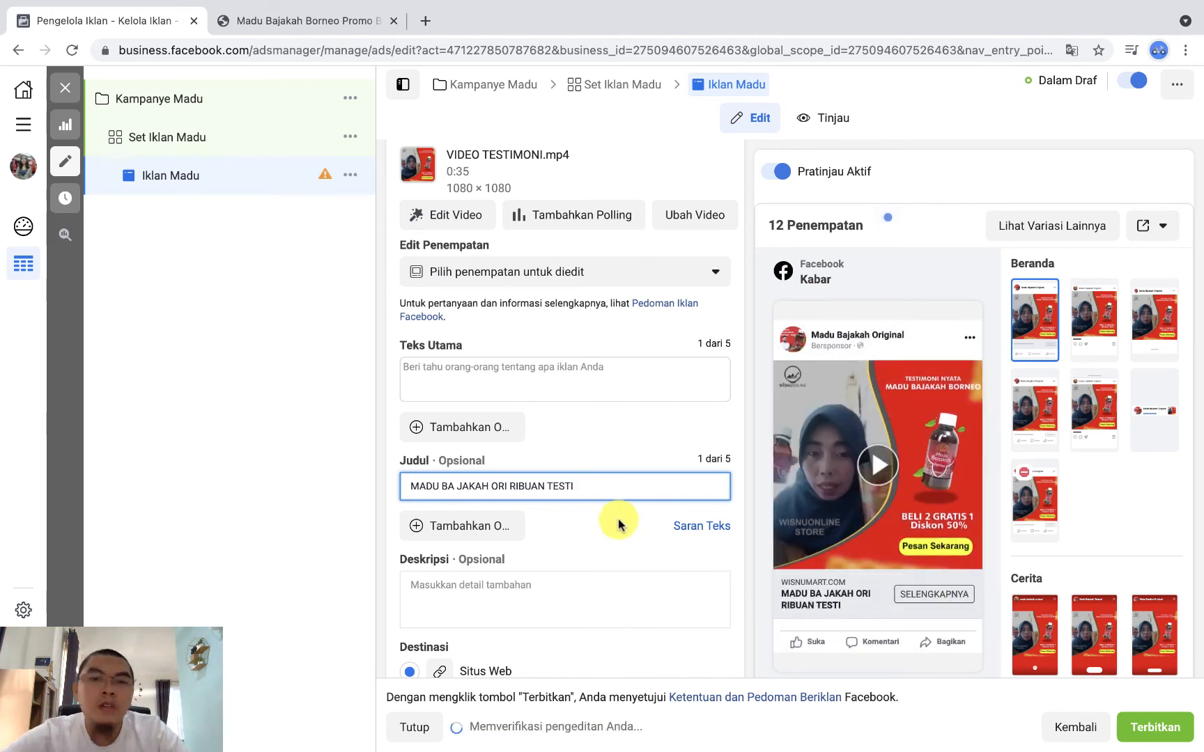
{"action": "scroll", "coordinate": [618, 522], "scroll_direction": "down", "scroll_amount": 3}
{"action": "scroll", "coordinate": [620, 533], "scroll_direction": "up", "scroll_amount": 3}
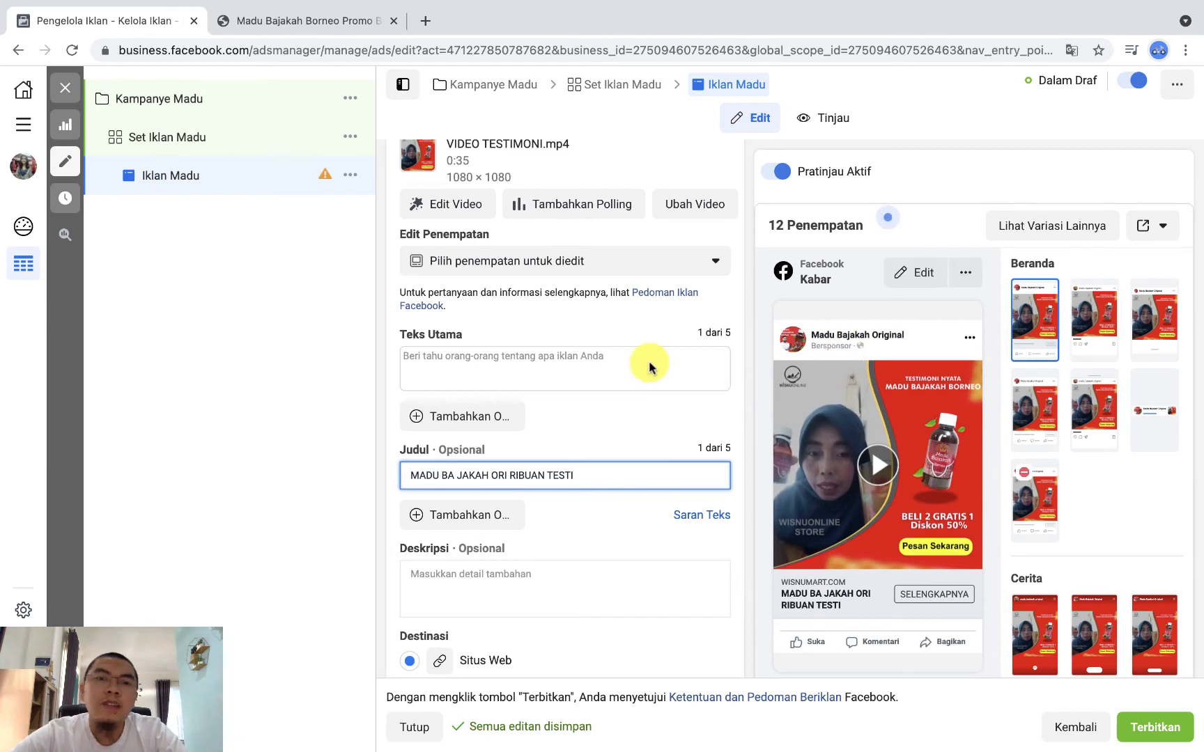
Step: Open YayText and the symbols-n-emoticons.com list of Facebook emoticons, each in its own new browser tab
{"action": "left_click", "coordinate": [529, 364]}
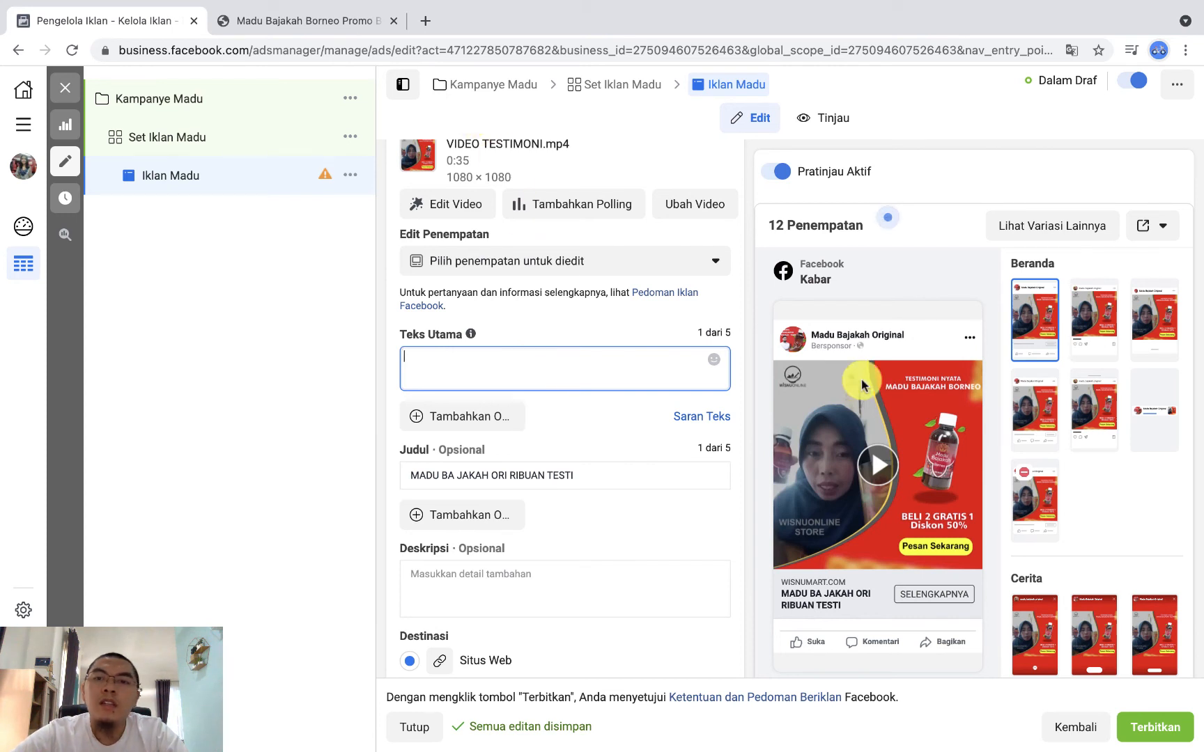
{"action": "left_click", "coordinate": [423, 24]}
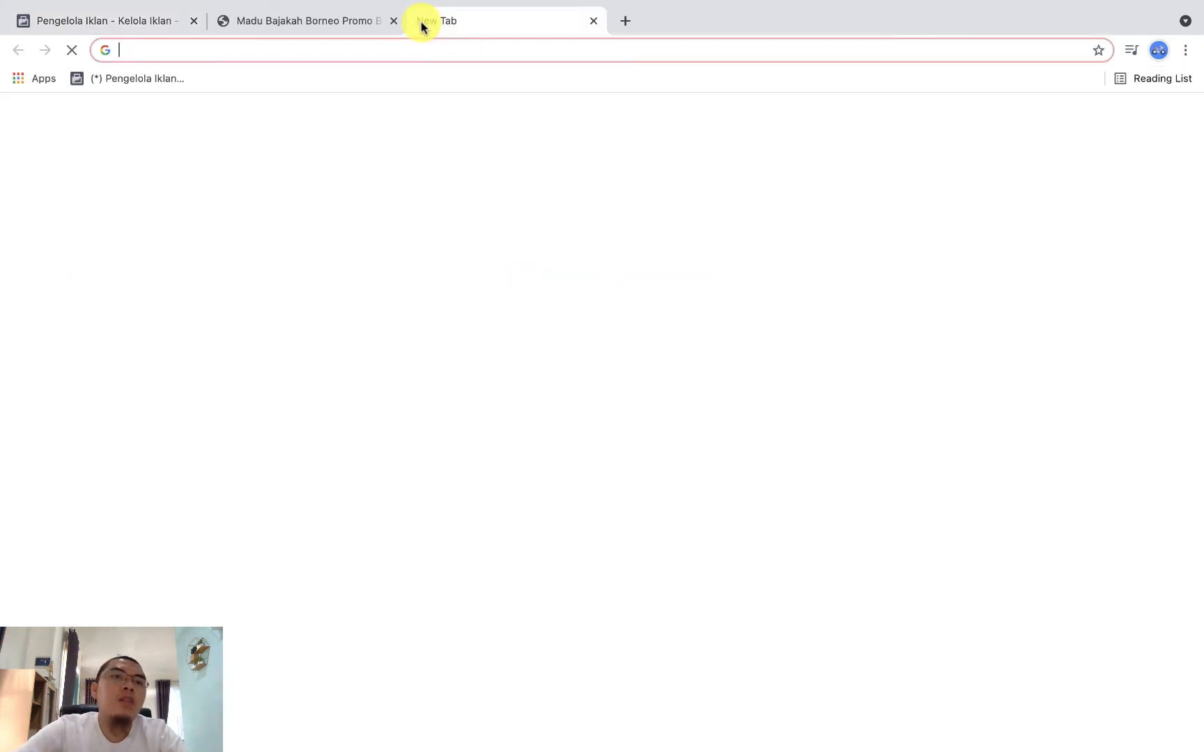
{"action": "type", "text": "YA"}
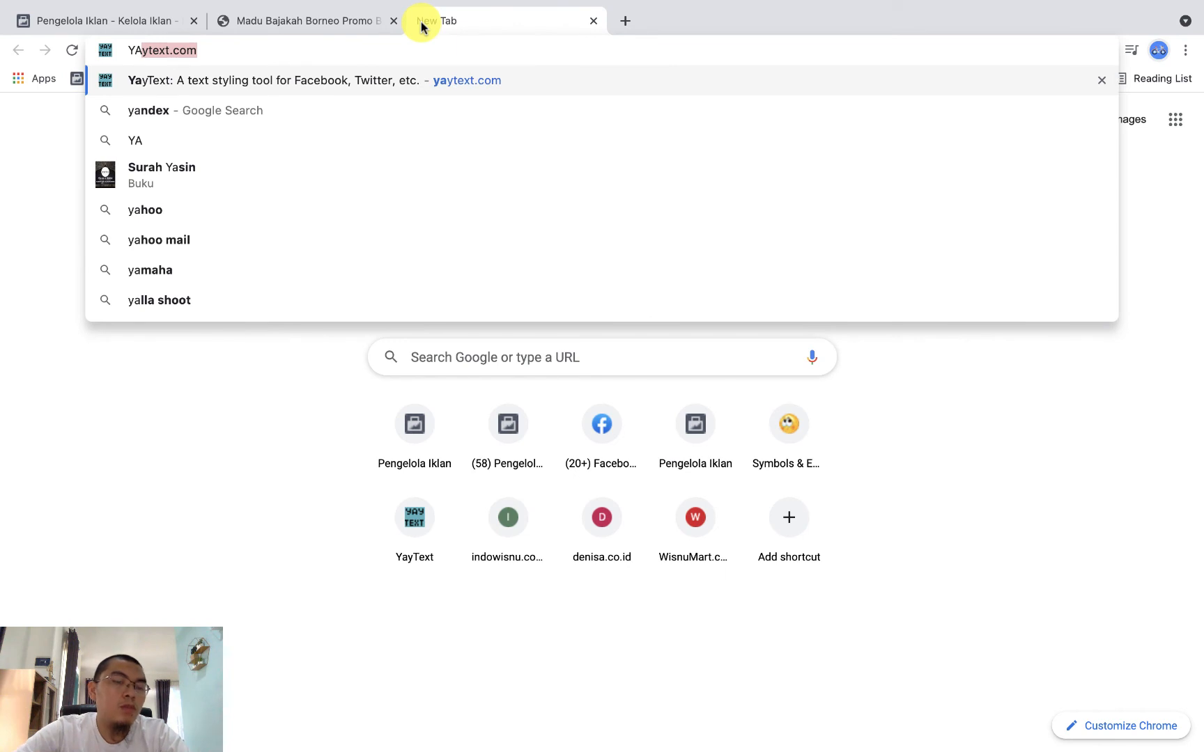
{"action": "key", "text": "Return"}
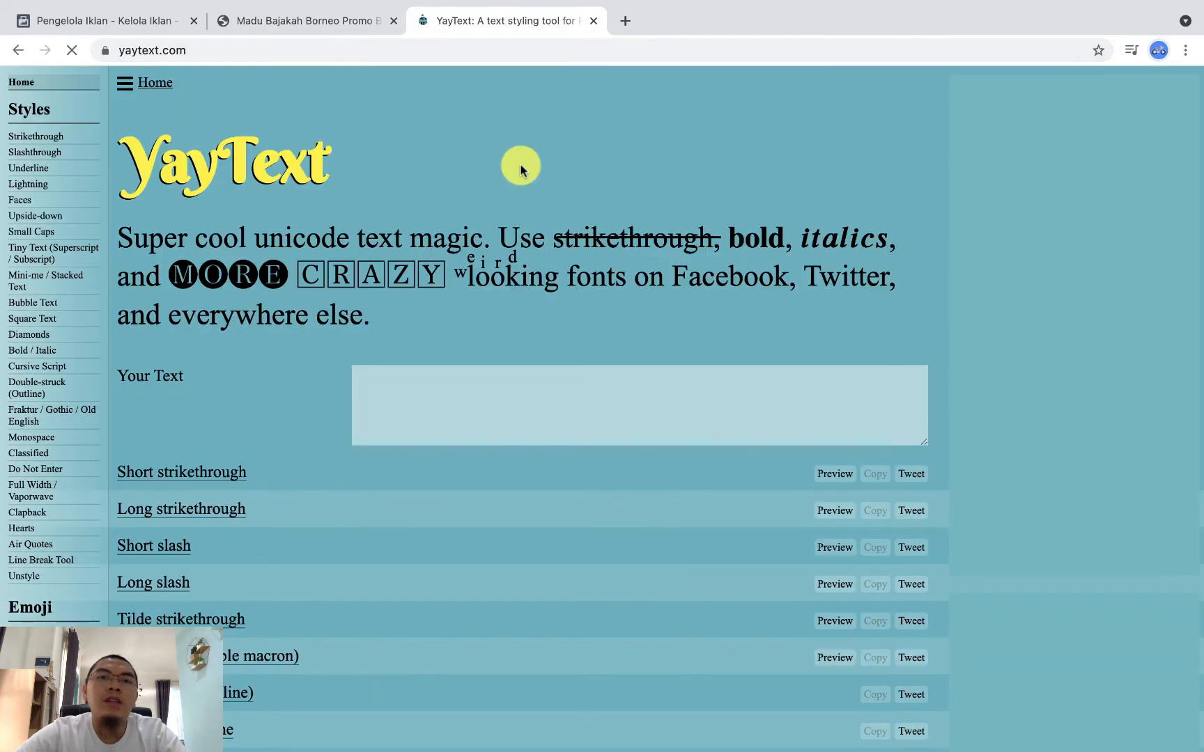
{"action": "left_click", "coordinate": [622, 23]}
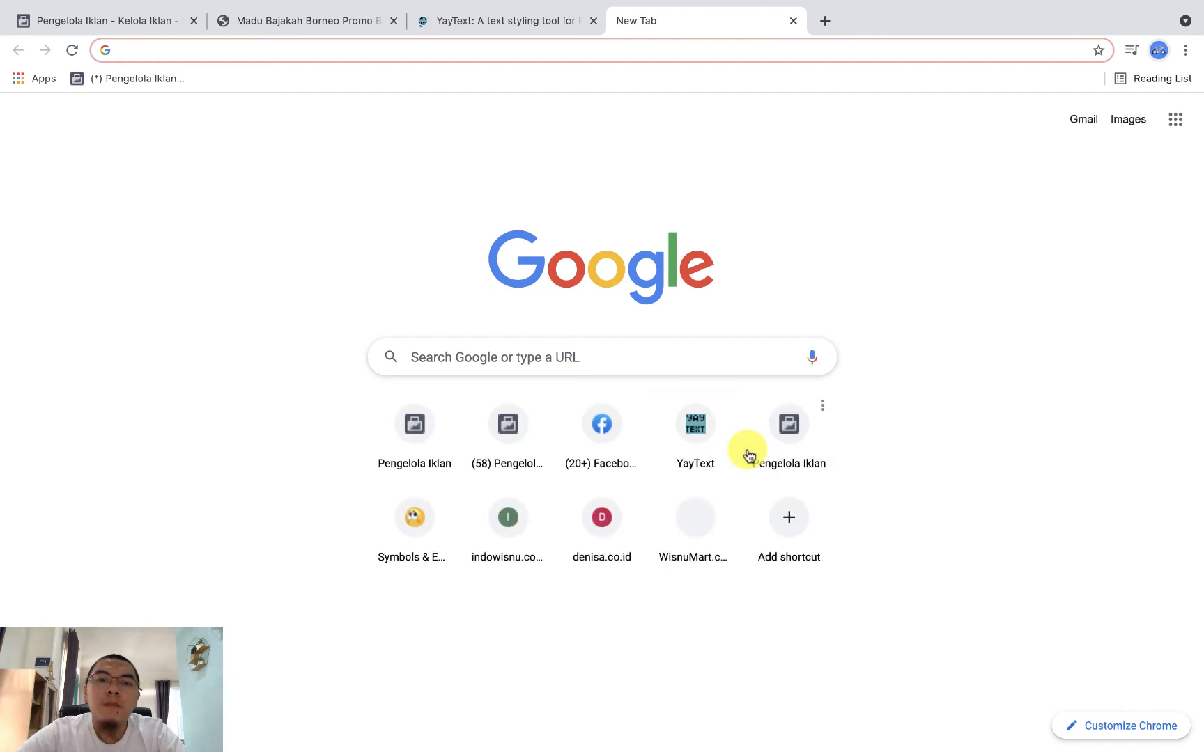
{"action": "left_click", "coordinate": [412, 525]}
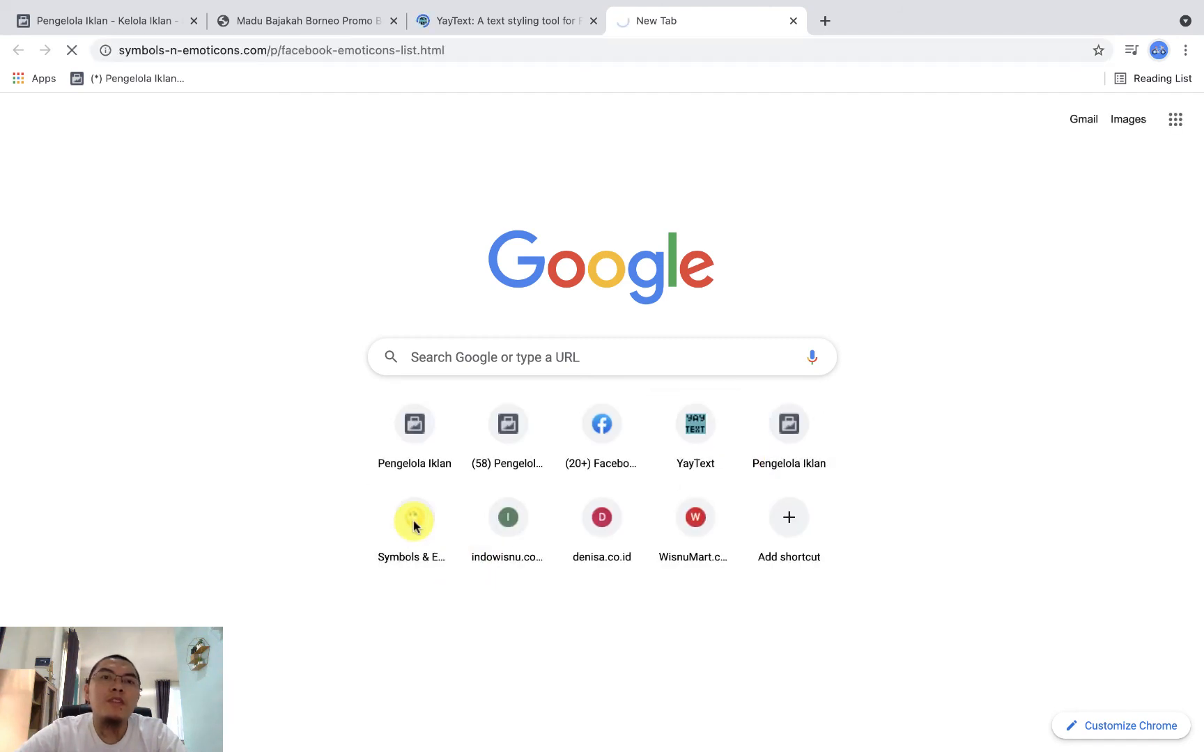
Step: In YayText, enter "STOP DULU..." as the text to style
{"action": "left_click", "coordinate": [501, 21]}
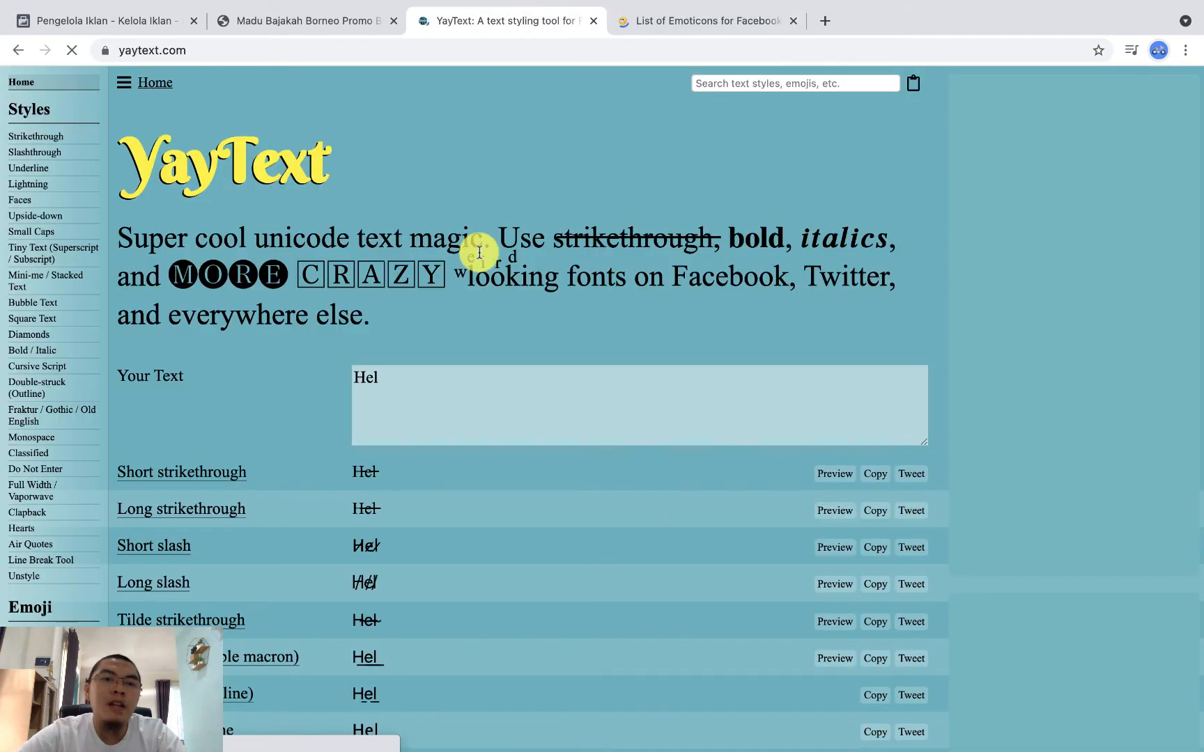
{"action": "type", "text": "st"}
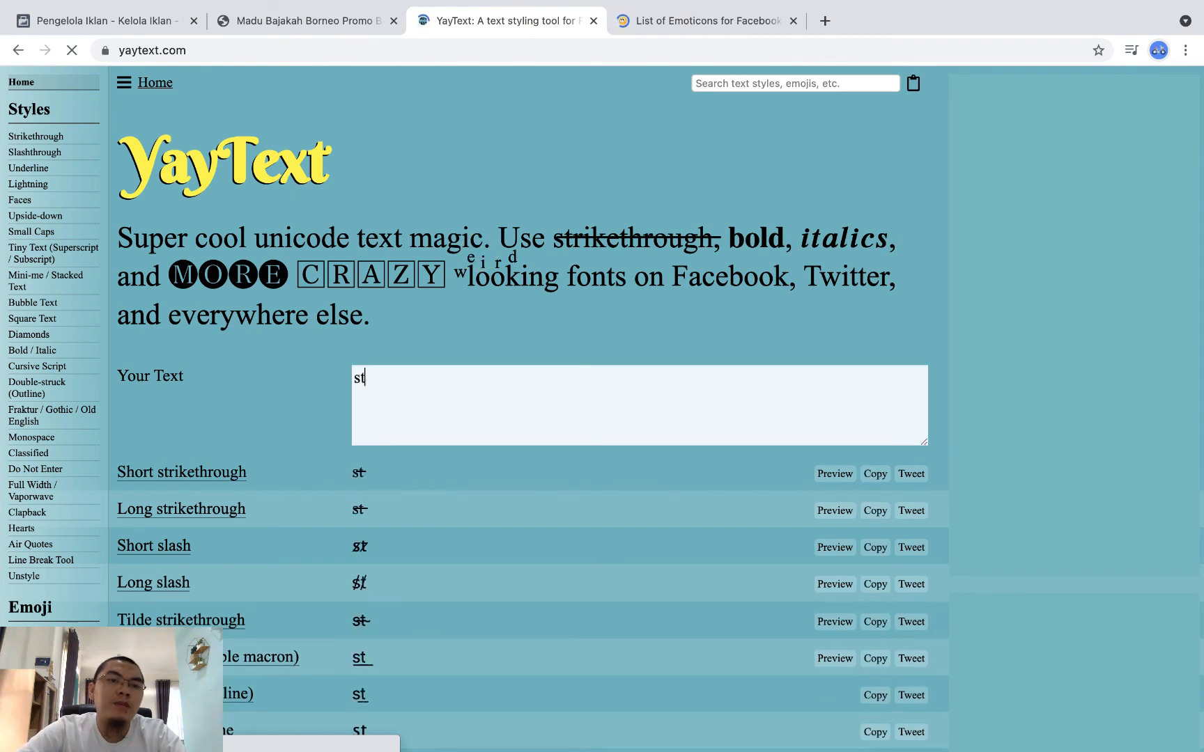
{"action": "key", "text": "BackSpace"}
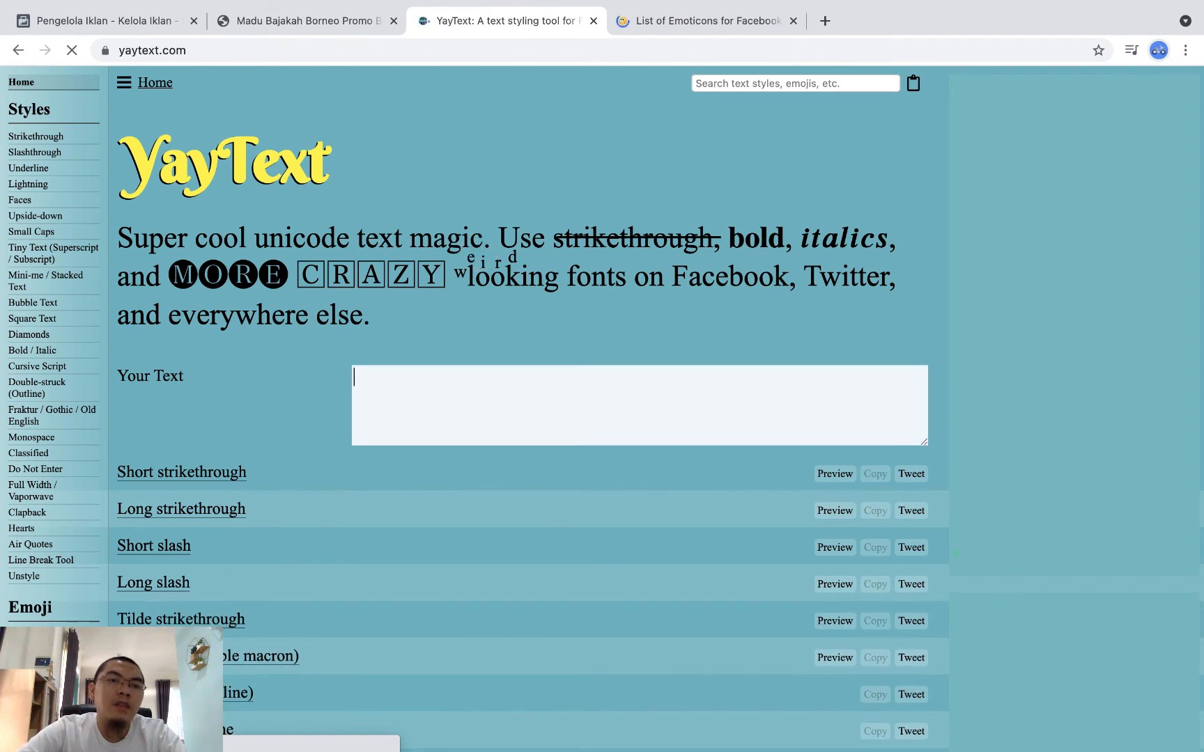
{"action": "type", "text": "S"}
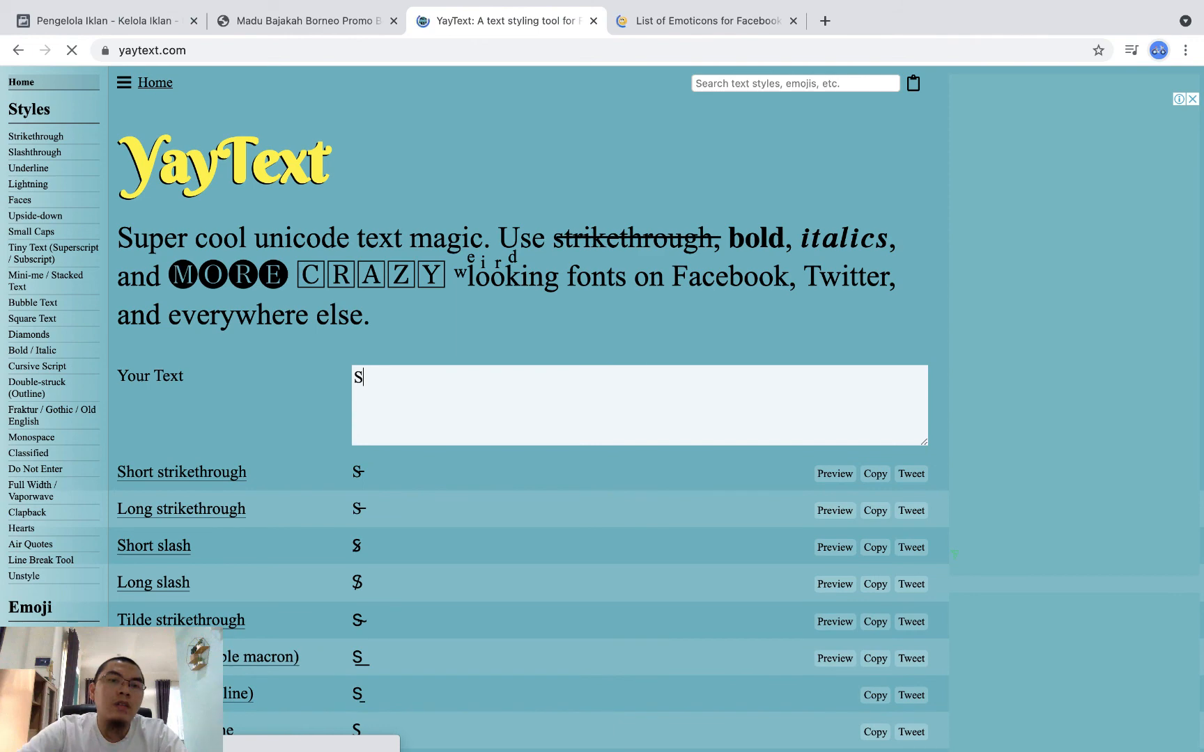
{"action": "type", "text": "TOP DULU"}
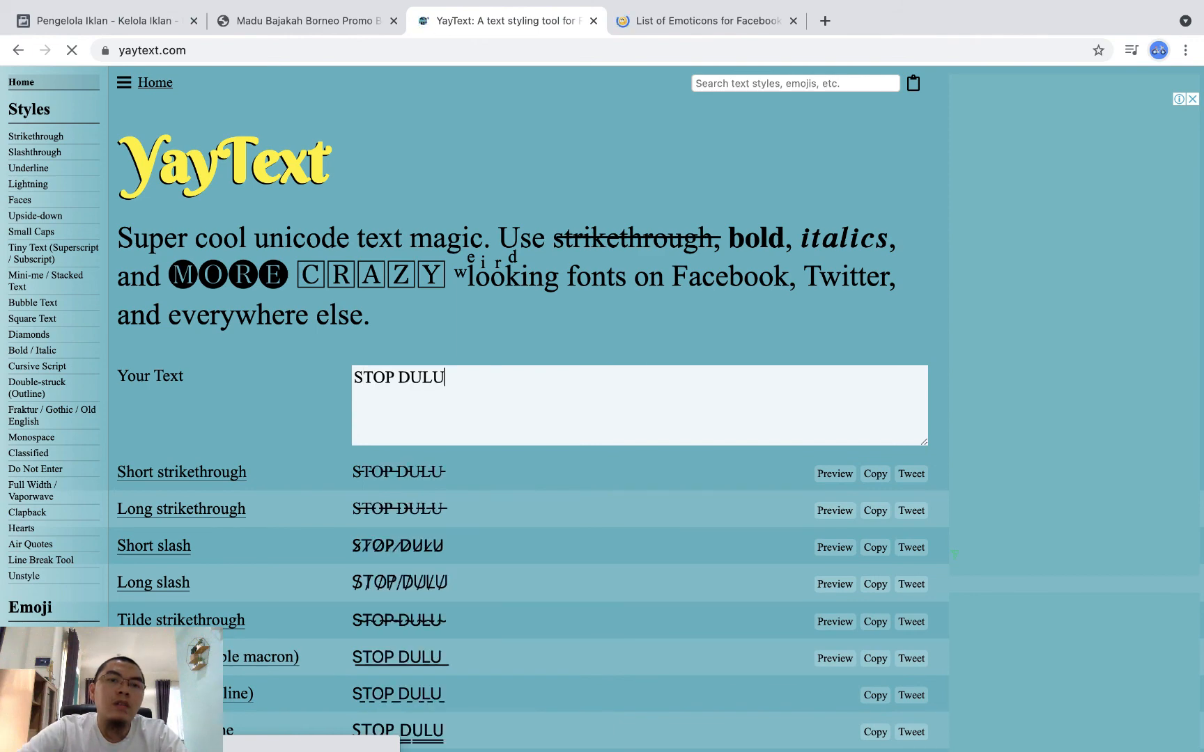
{"action": "type", "text": ".."}
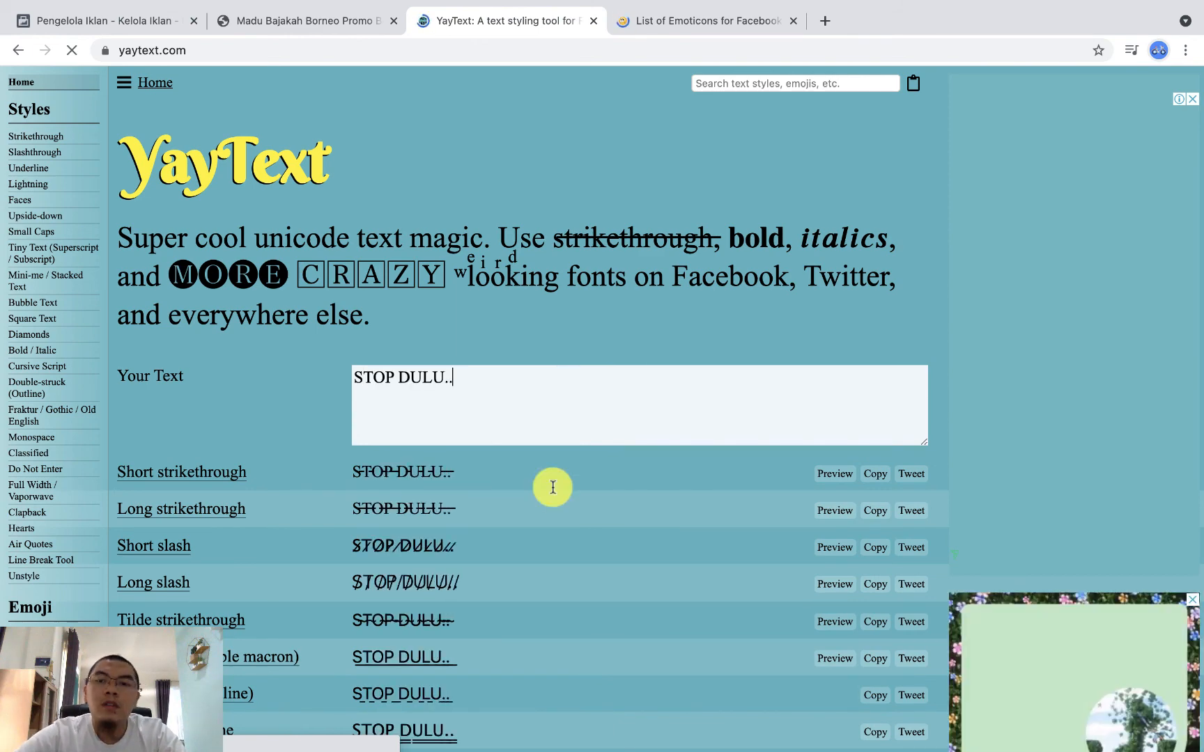
Step: Find the Bold (serif) version of "STOP DULU..." among the YayText styles and copy it
{"action": "scroll", "coordinate": [552, 487], "scroll_direction": "down", "scroll_amount": 5}
{"action": "scroll", "coordinate": [552, 487], "scroll_direction": "down", "scroll_amount": 10}
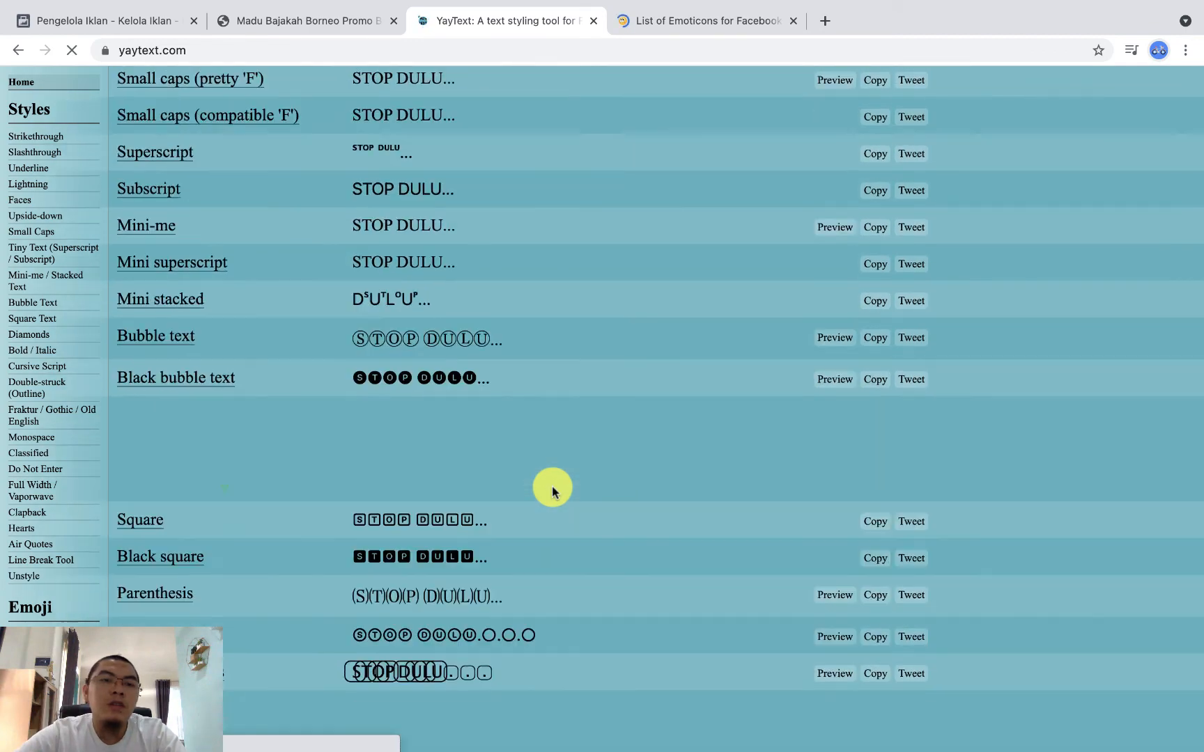
{"action": "scroll", "coordinate": [552, 489], "scroll_direction": "down", "scroll_amount": 5}
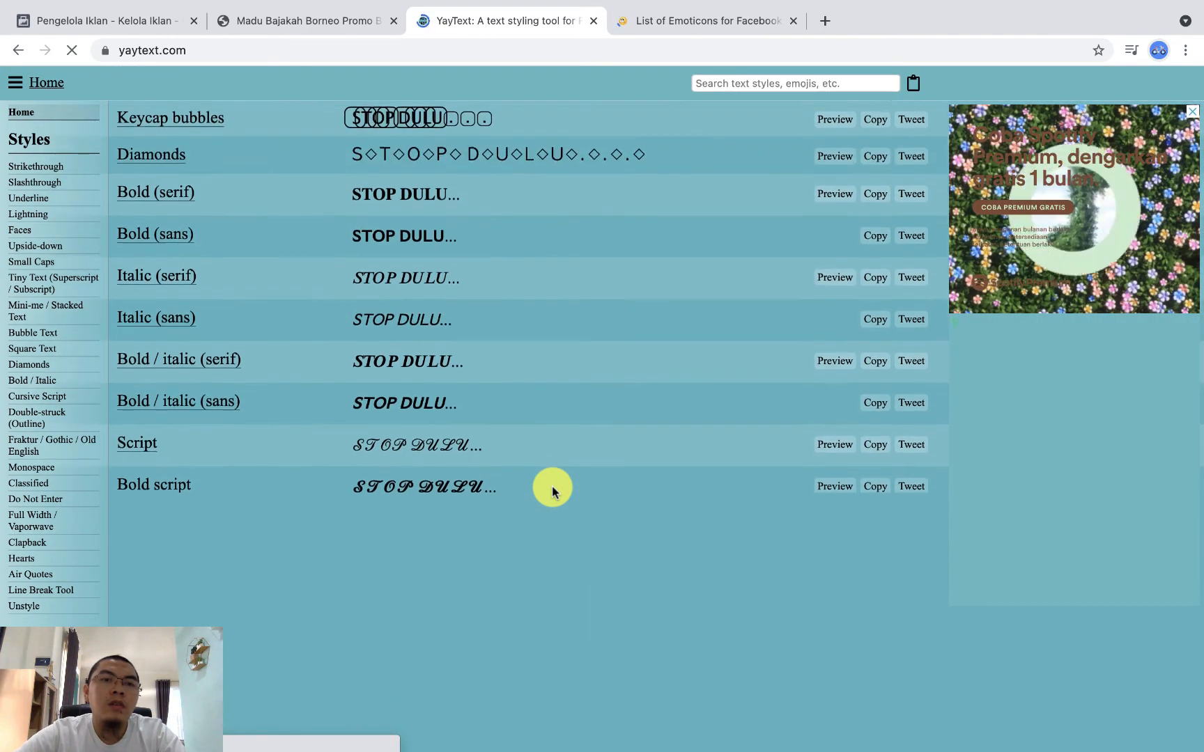
{"action": "scroll", "coordinate": [551, 491], "scroll_direction": "up", "scroll_amount": 10}
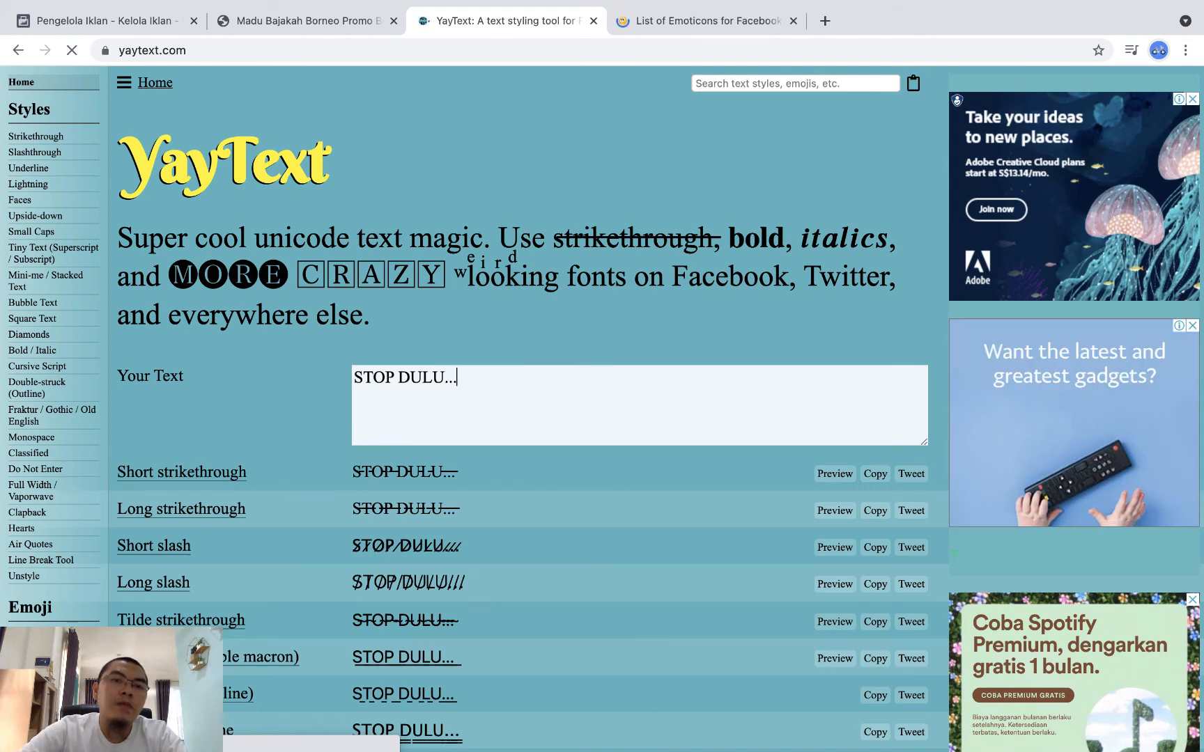
{"action": "scroll", "coordinate": [515, 514], "scroll_direction": "down", "scroll_amount": 10}
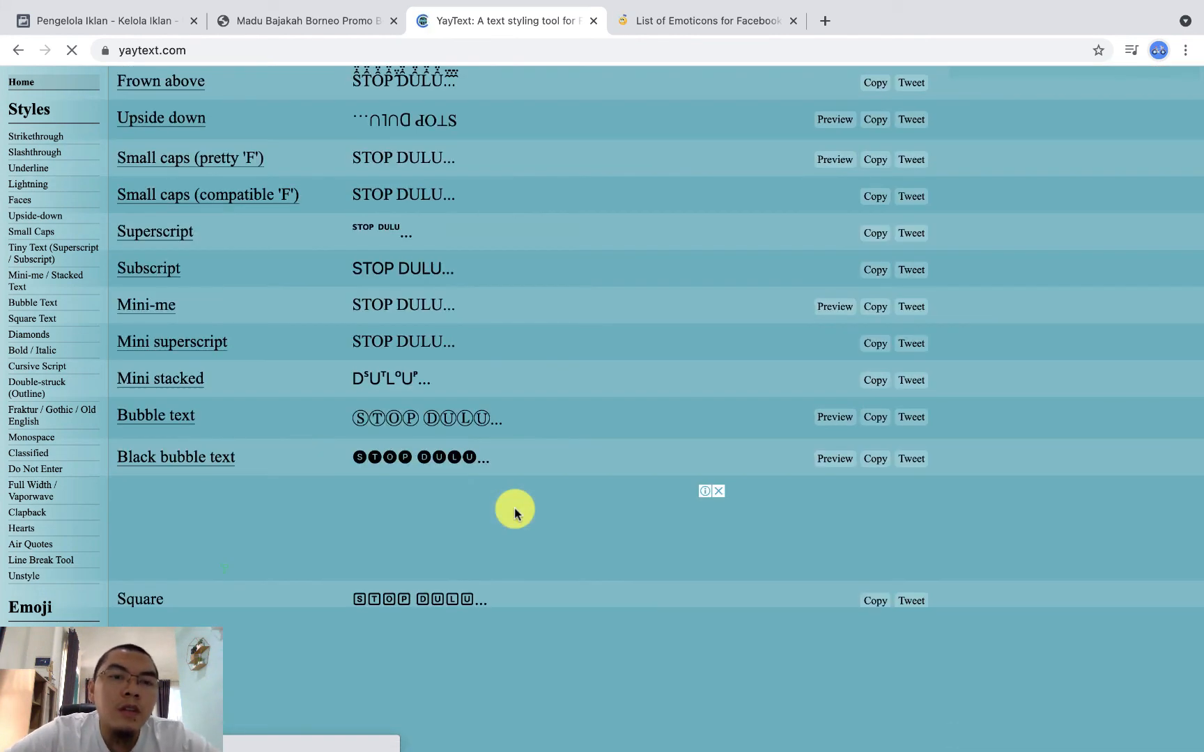
{"action": "scroll", "coordinate": [503, 354], "scroll_direction": "down", "scroll_amount": 6}
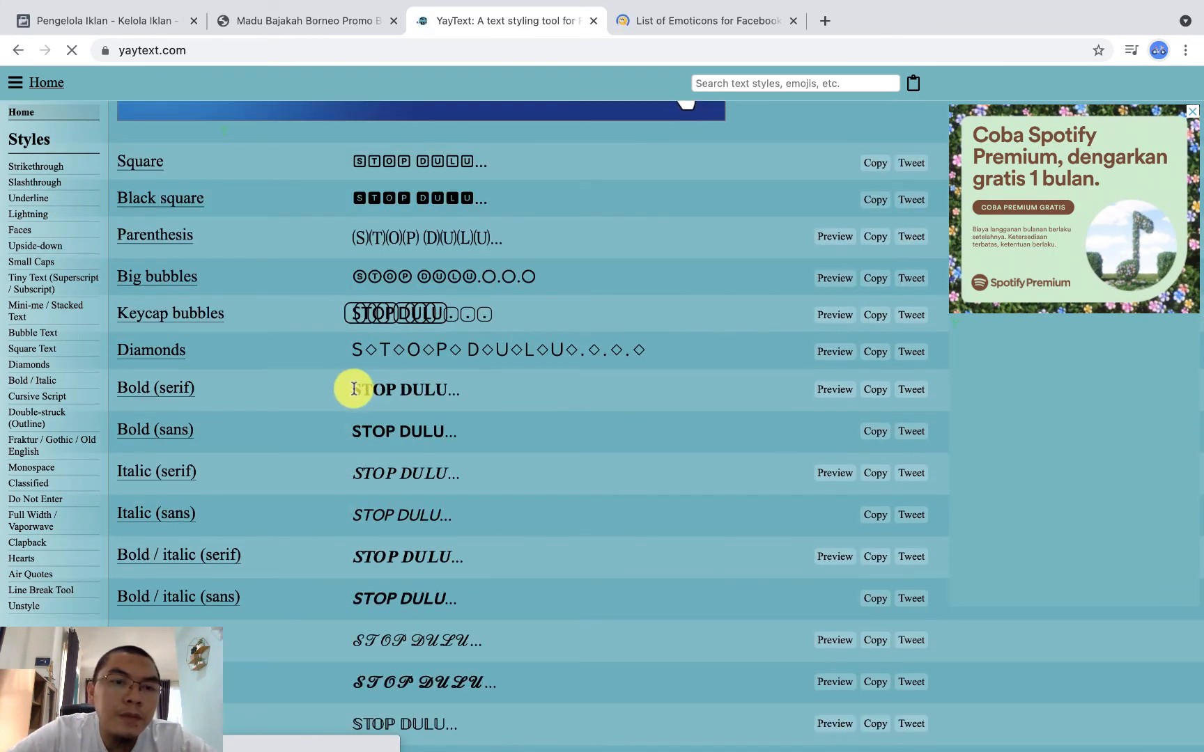
{"action": "left_click_drag", "start_coordinate": [349, 389], "coordinate": [526, 398]}
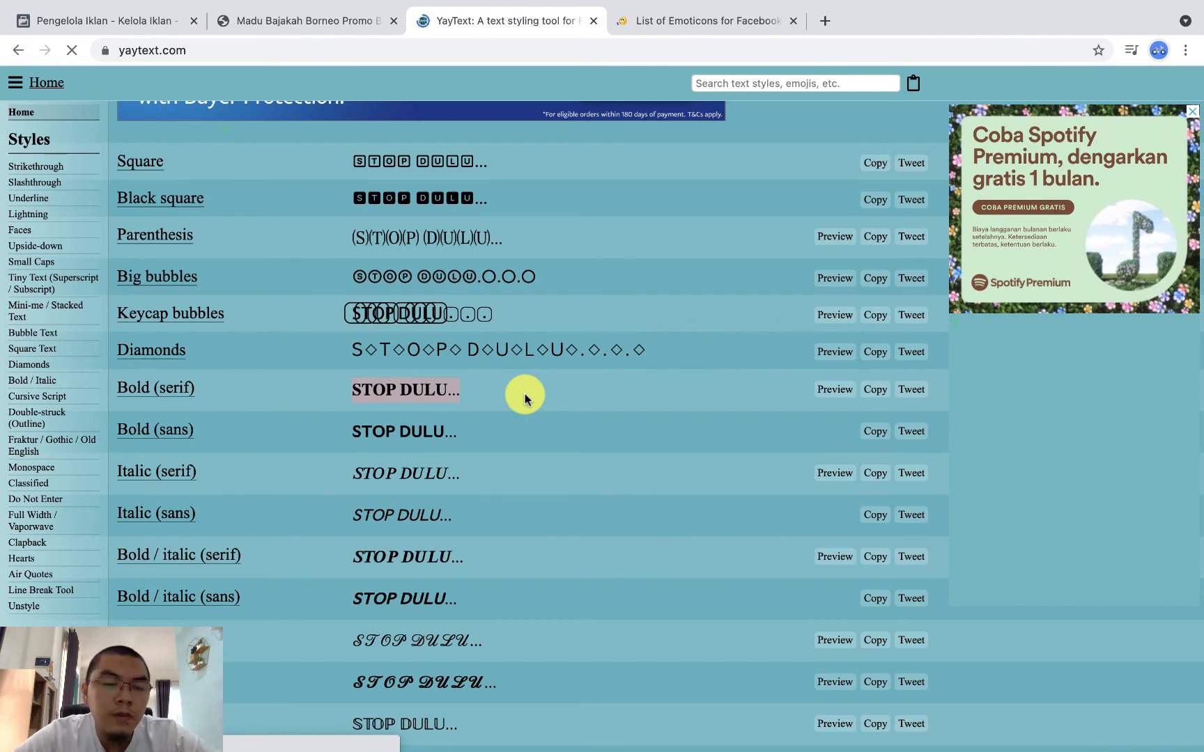
Step: Back in the Iklan Madu editor, paste the bold "STOP DULU..." into Teks Utama and add "INI YANG ANDA CARI" after it
{"action": "left_click", "coordinate": [154, 25]}
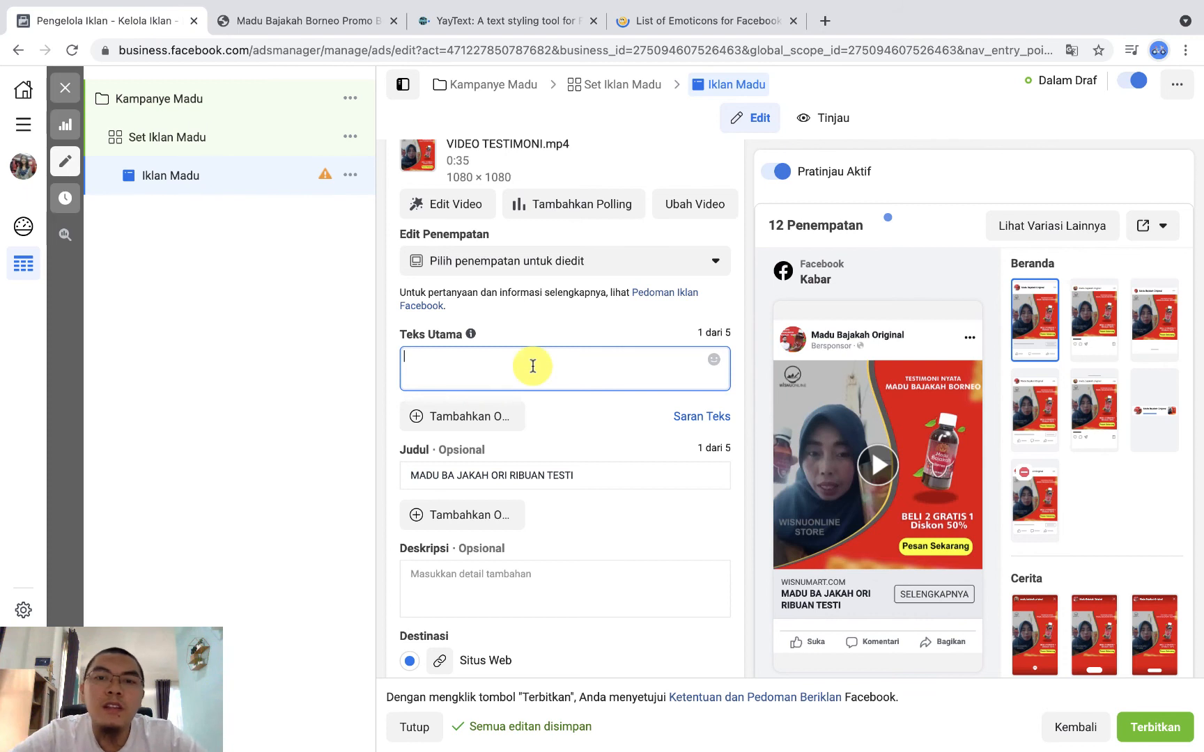
{"action": "type", "text": "STOP DULU..."}
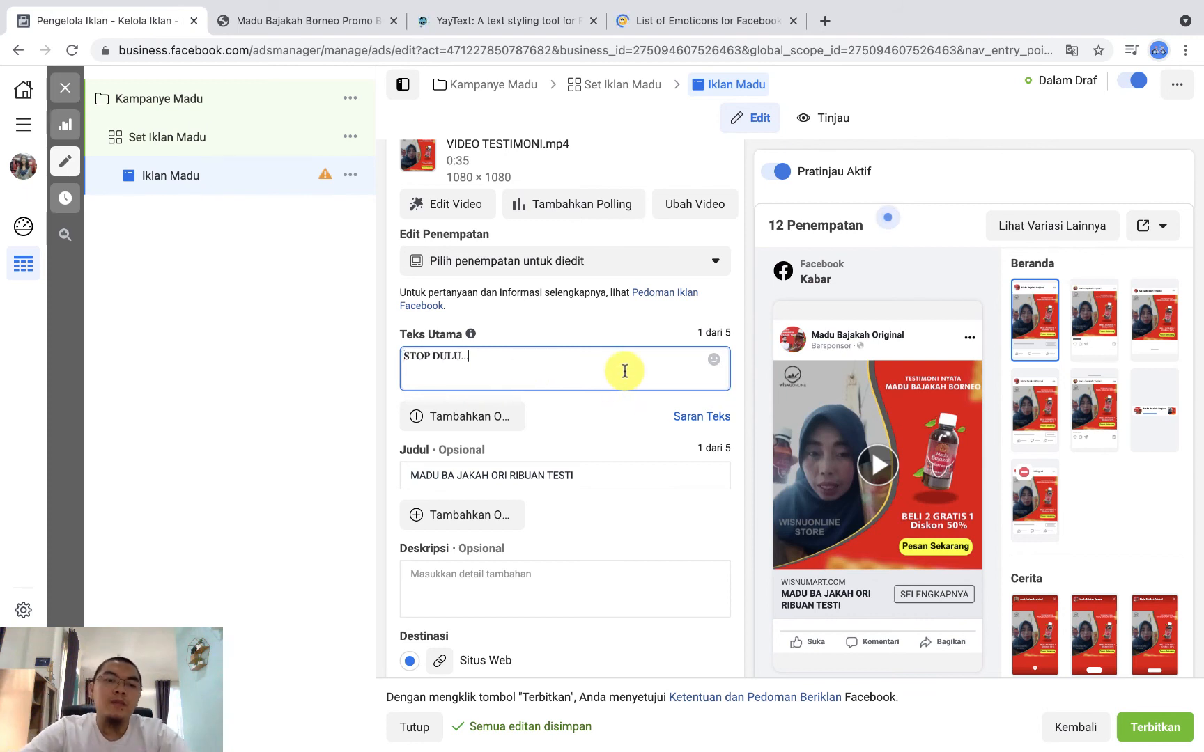
{"action": "type", "text": "INI"}
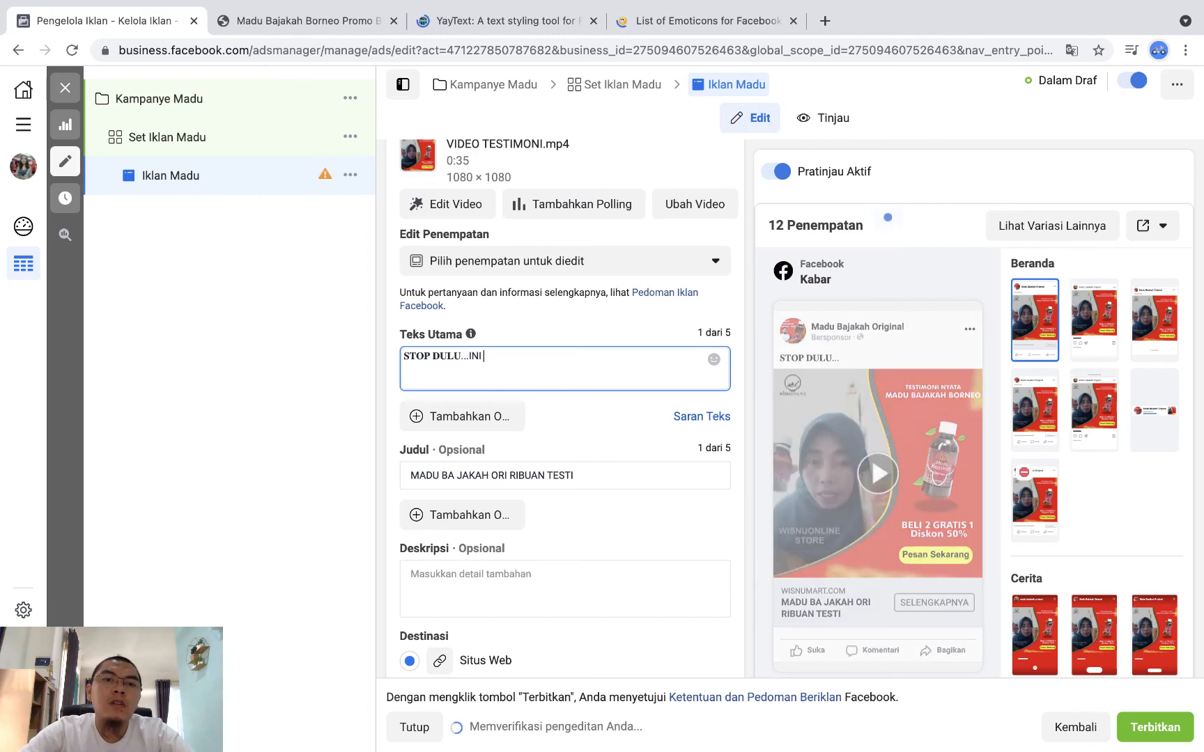
{"action": "type", "text": " YANG ANDA CARI"}
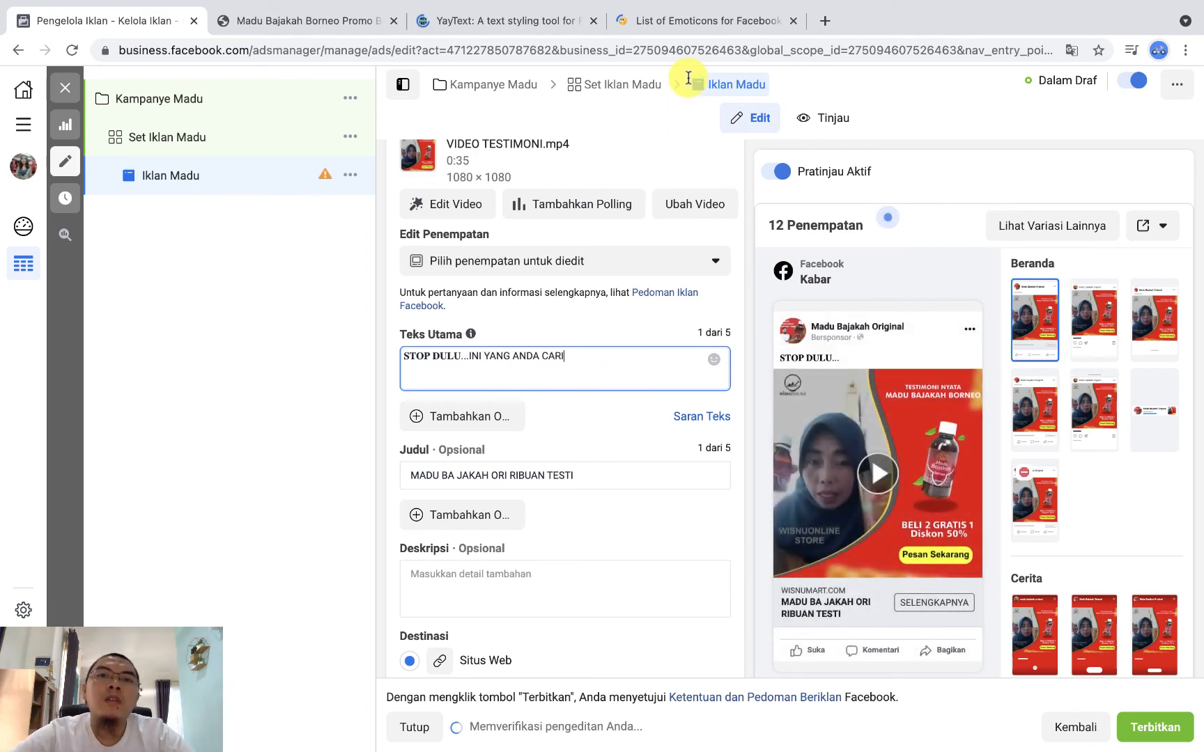
Step: Copy the red double exclamation mark from the Symbols group of the Facebook emoticons list and return to the Iklan Madu editor
{"action": "left_click", "coordinate": [687, 21]}
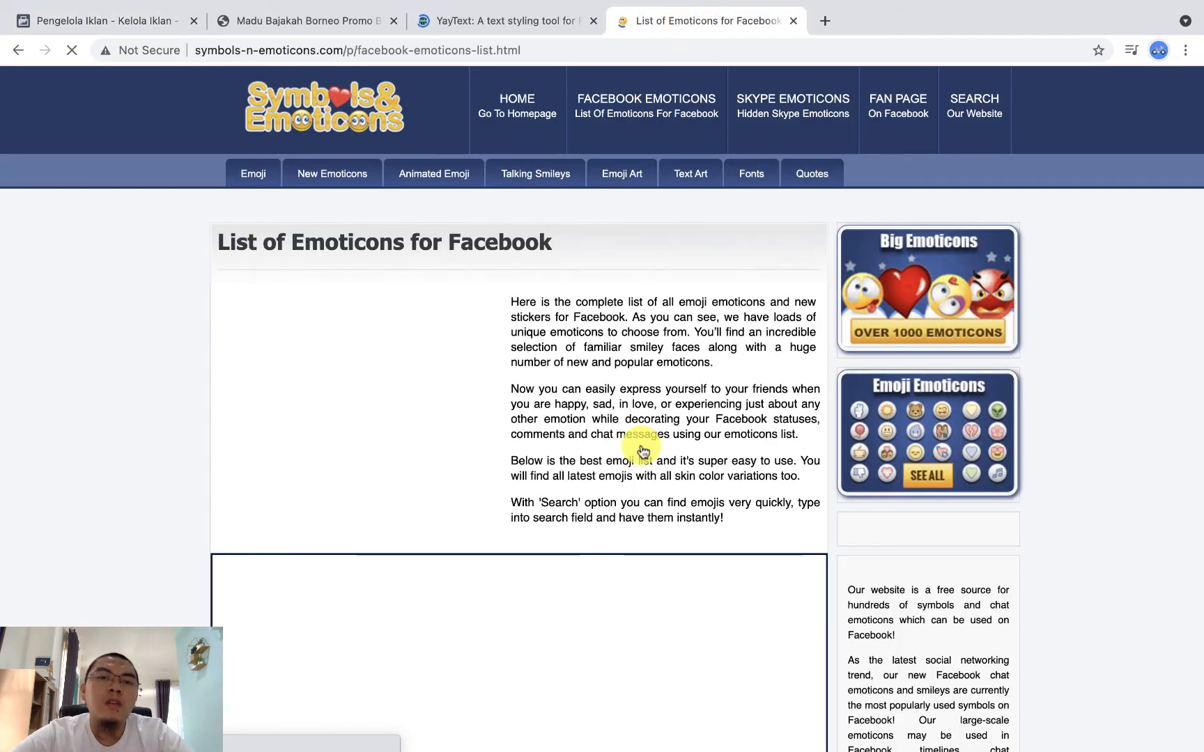
{"action": "scroll", "coordinate": [641, 448], "scroll_direction": "down", "scroll_amount": 10}
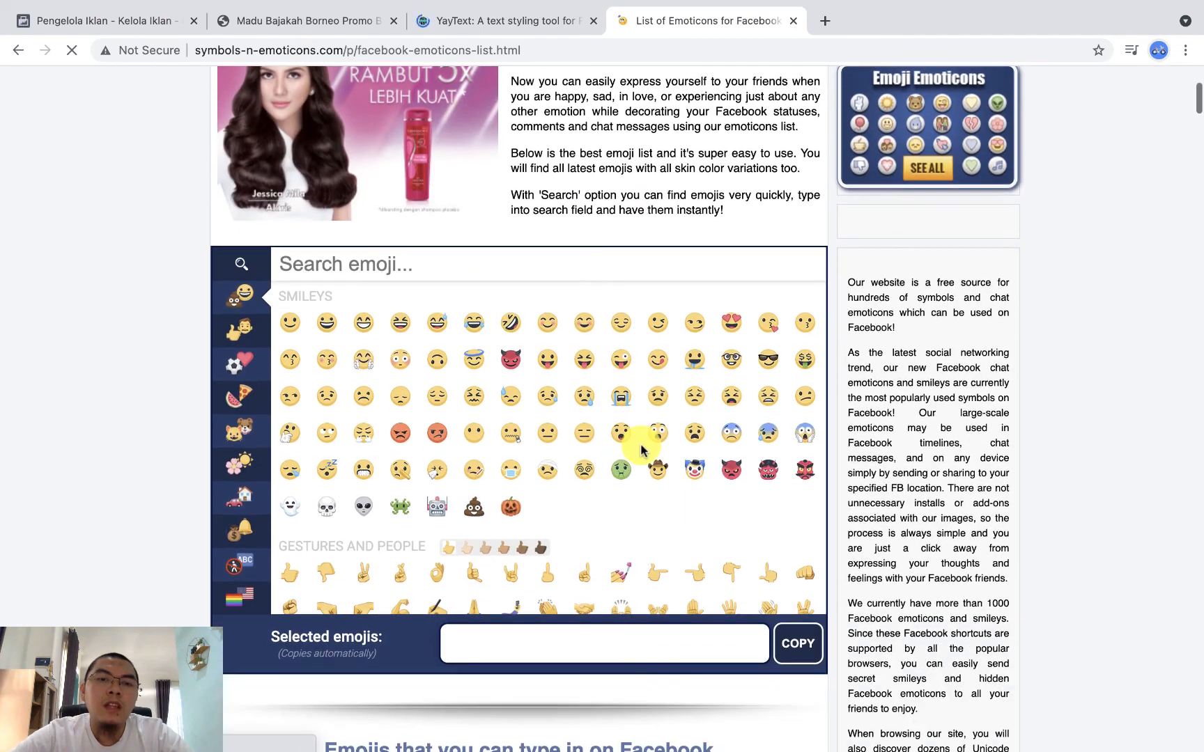
{"action": "scroll", "coordinate": [608, 512], "scroll_direction": "down", "scroll_amount": 5}
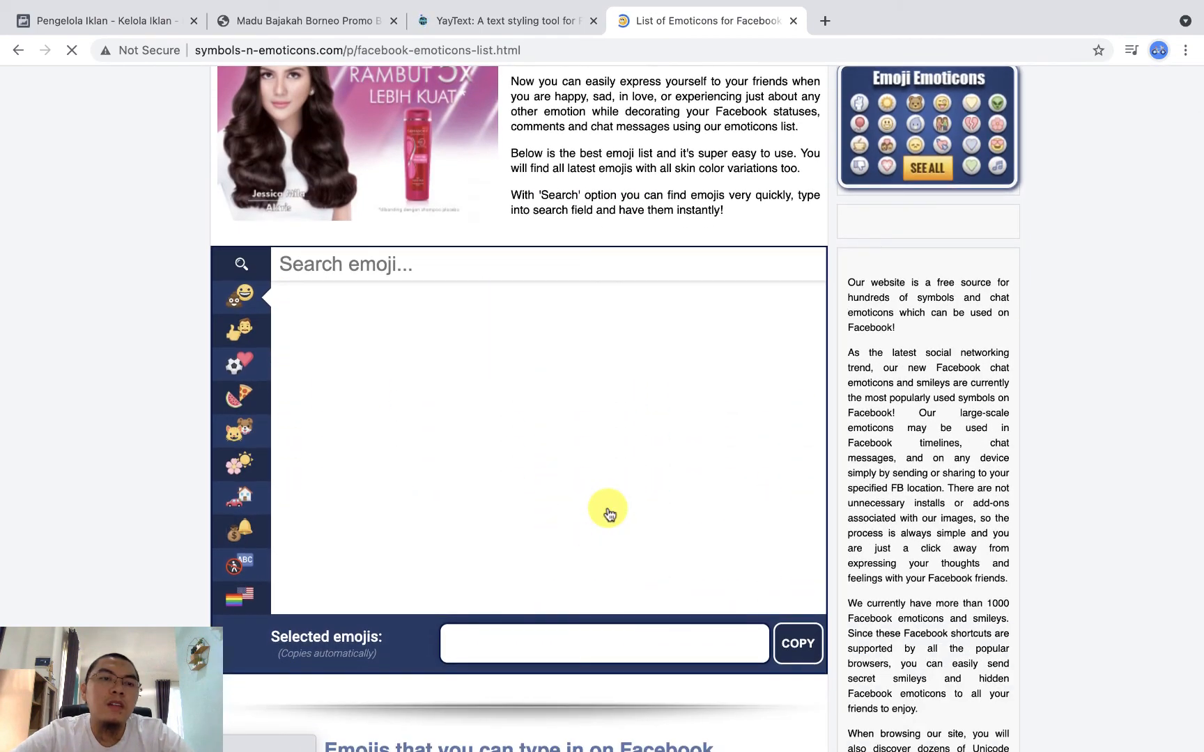
{"action": "scroll", "coordinate": [610, 514], "scroll_direction": "down", "scroll_amount": 15}
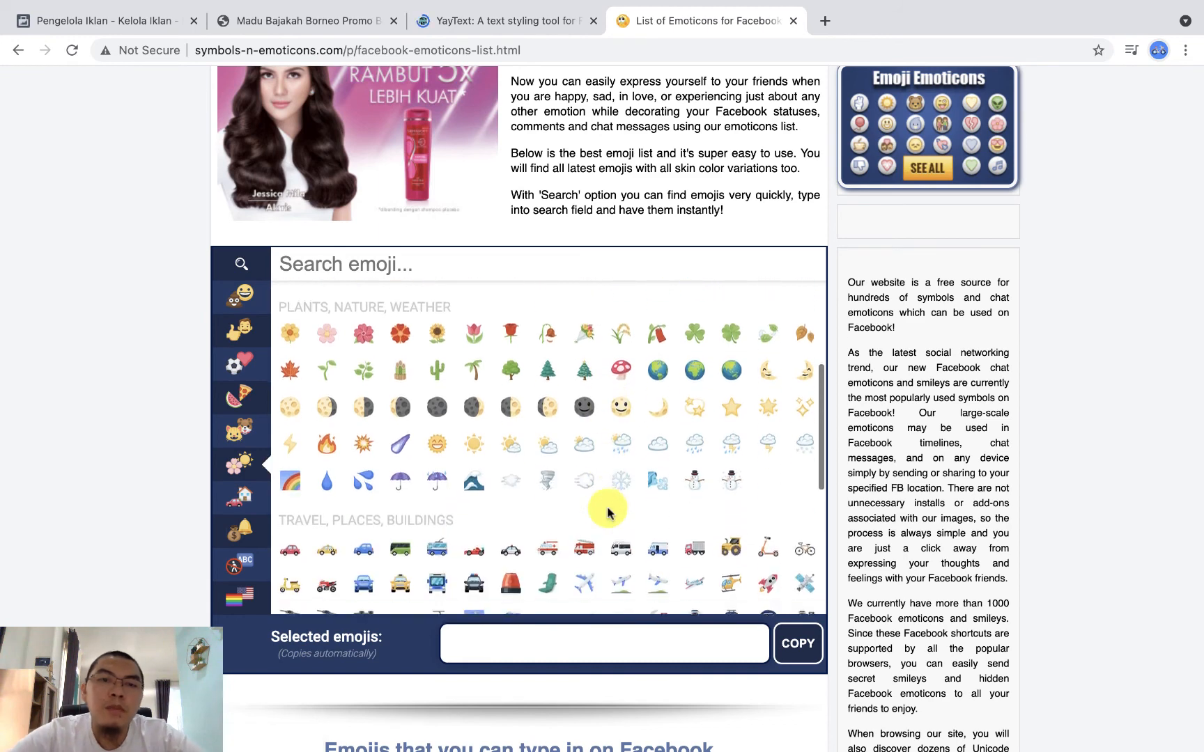
{"action": "scroll", "coordinate": [610, 514], "scroll_direction": "down", "scroll_amount": 15}
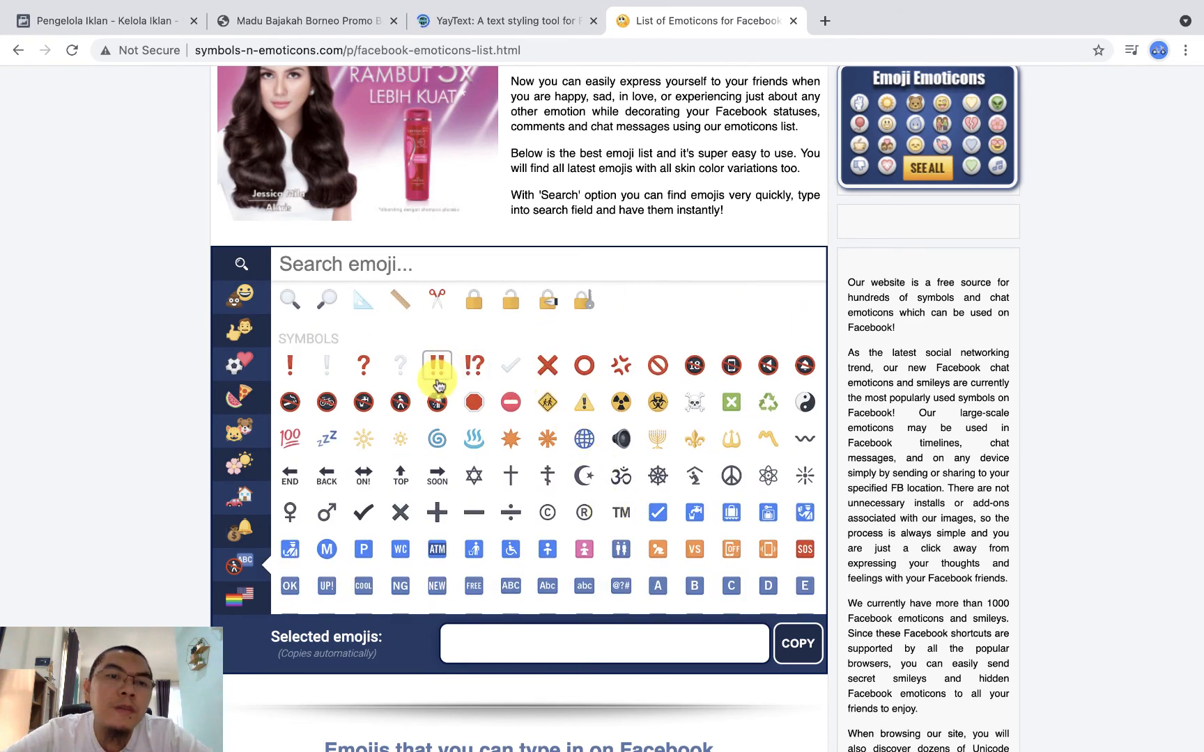
{"action": "left_click", "coordinate": [443, 378]}
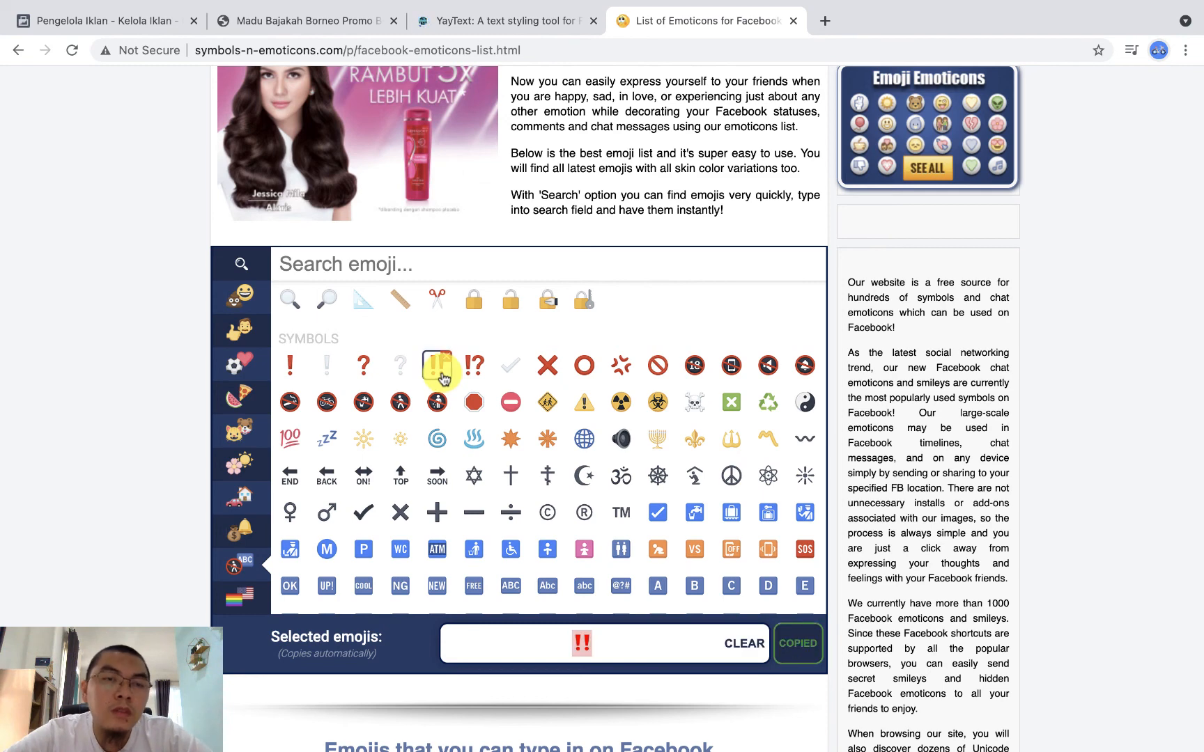
{"action": "left_click", "coordinate": [142, 23]}
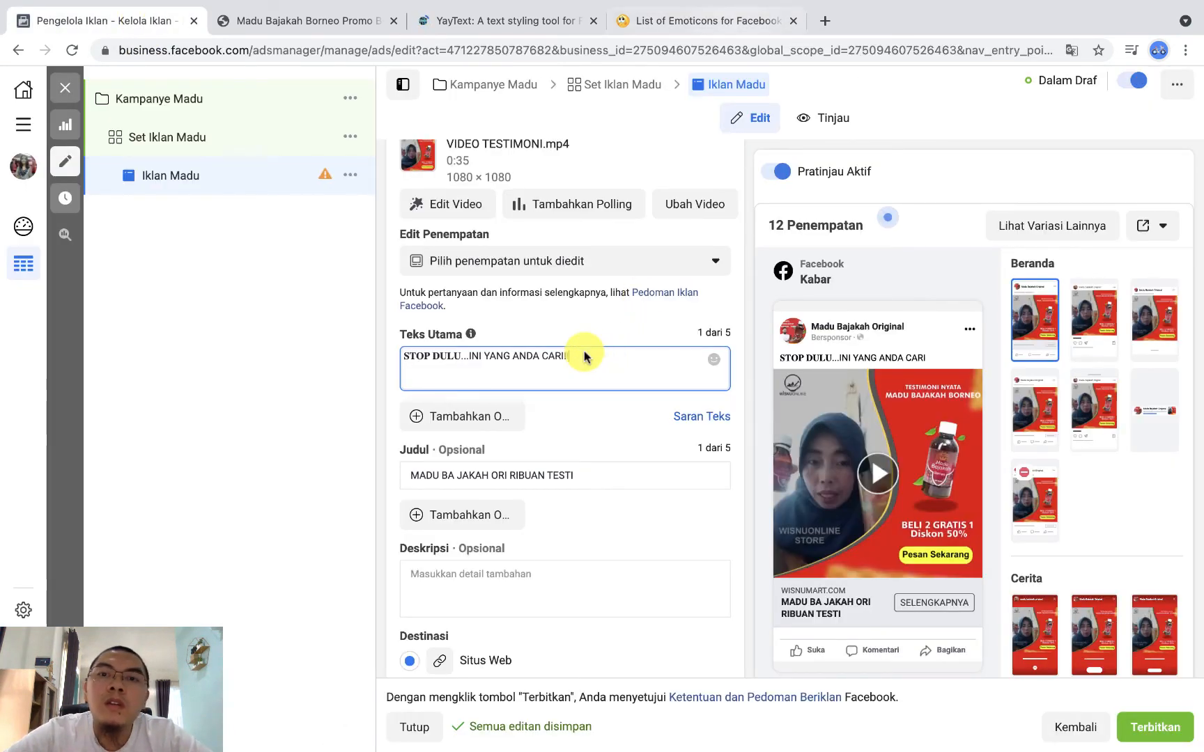
Step: Copy the red anger symbol from the Facebook emoticons list and paste it in front of "STOP DULU" in Teks Utama
{"action": "left_click", "coordinate": [725, 24]}
{"action": "left_click", "coordinate": [755, 651]}
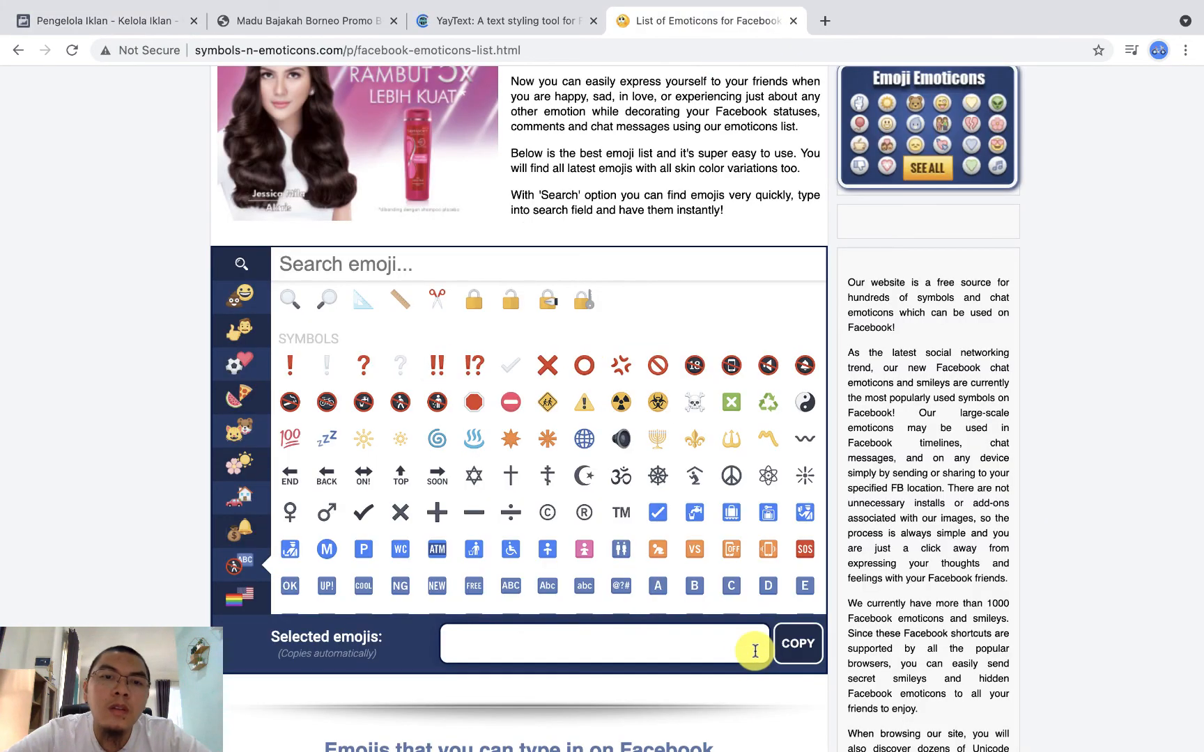
{"action": "left_click", "coordinate": [625, 373]}
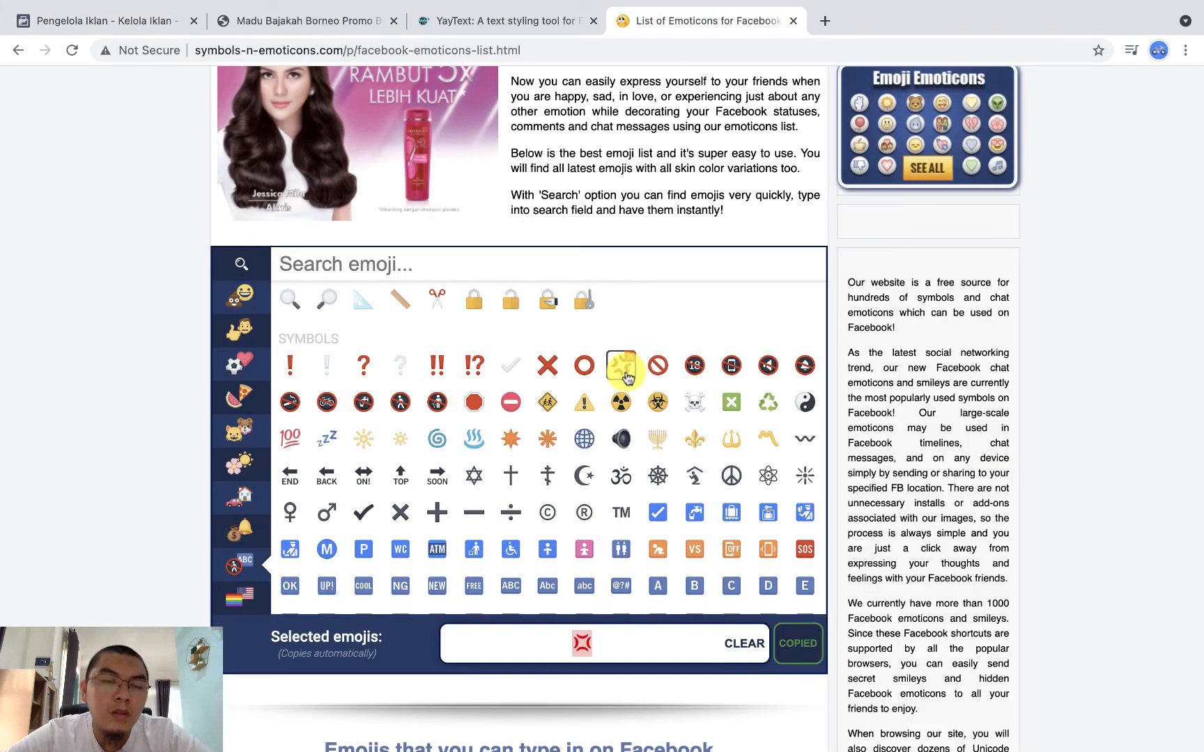
{"action": "left_click", "coordinate": [158, 27]}
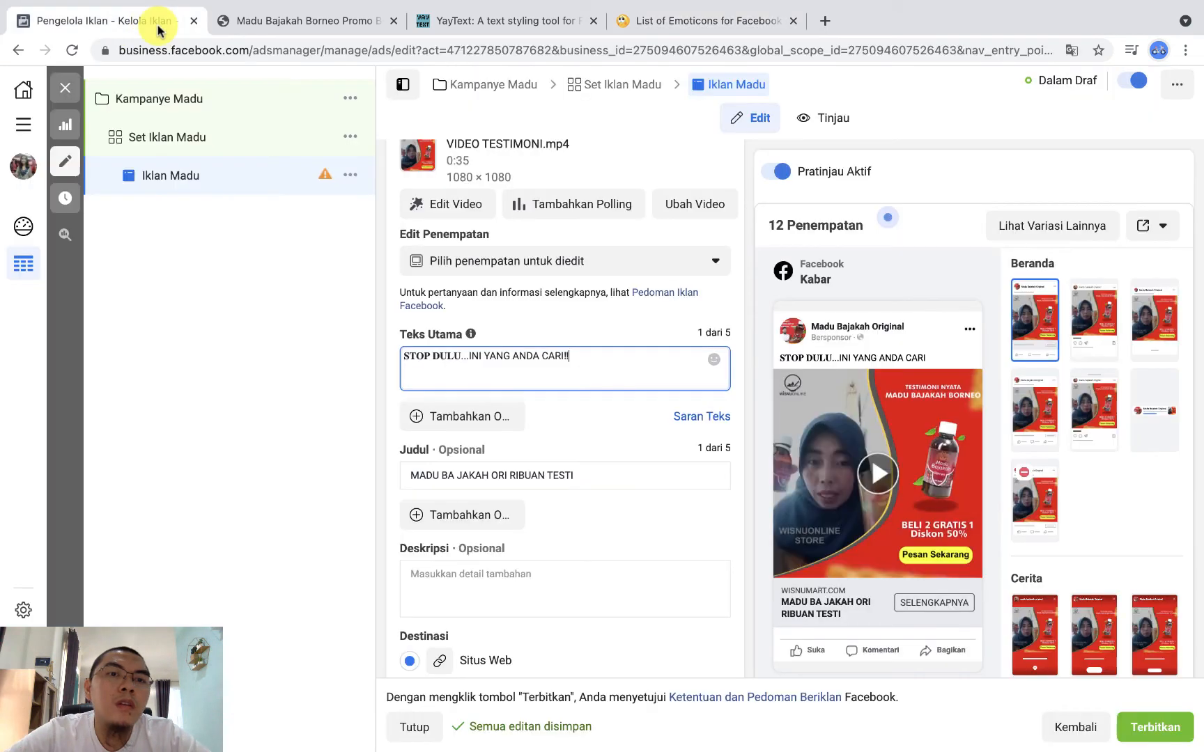
{"action": "left_click", "coordinate": [405, 355]}
{"action": "key", "text": "ctrl+v"}
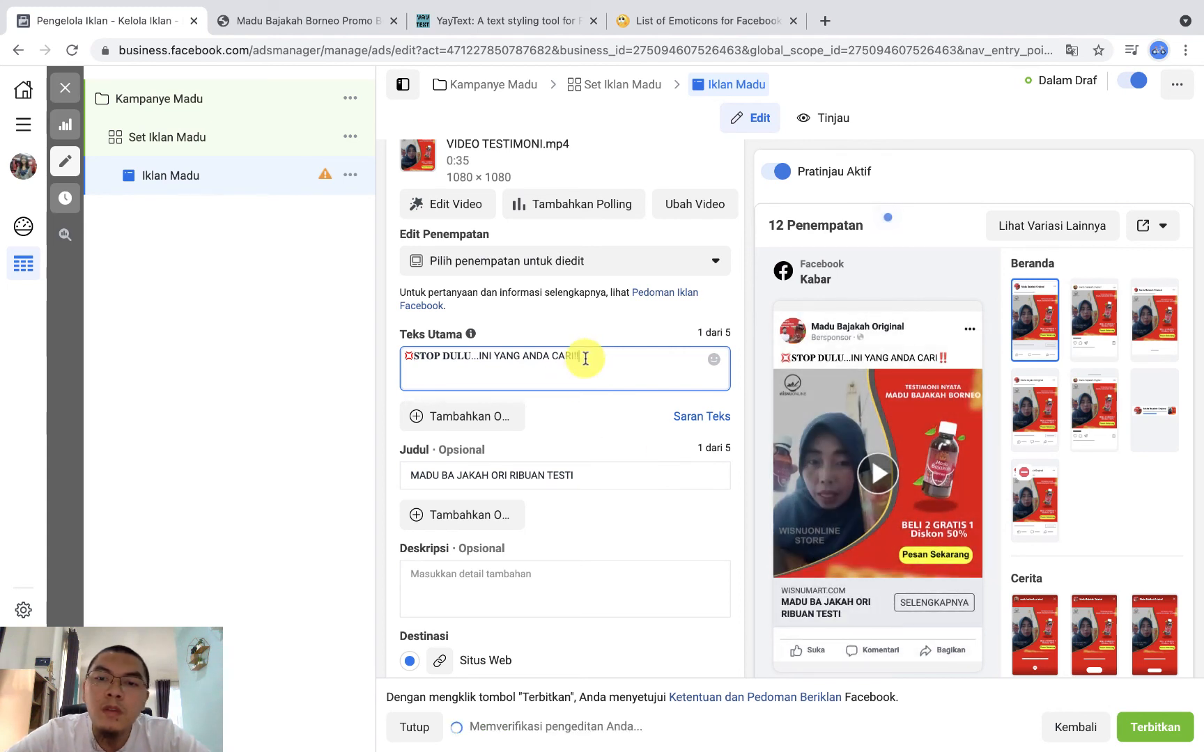
Step: Add a second line reading "Yang Asli Udah Ribuan Testimoni" to Teks Utama
{"action": "key", "text": "Return"}
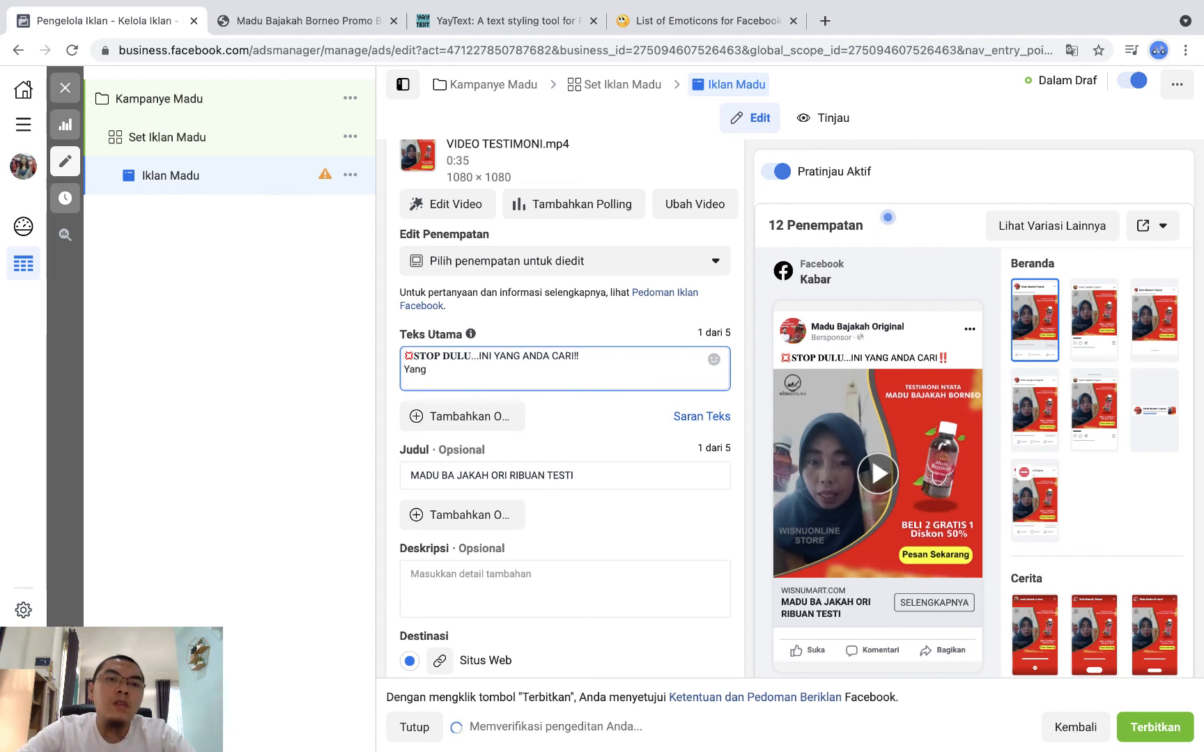
{"action": "type", "text": "Asli"}
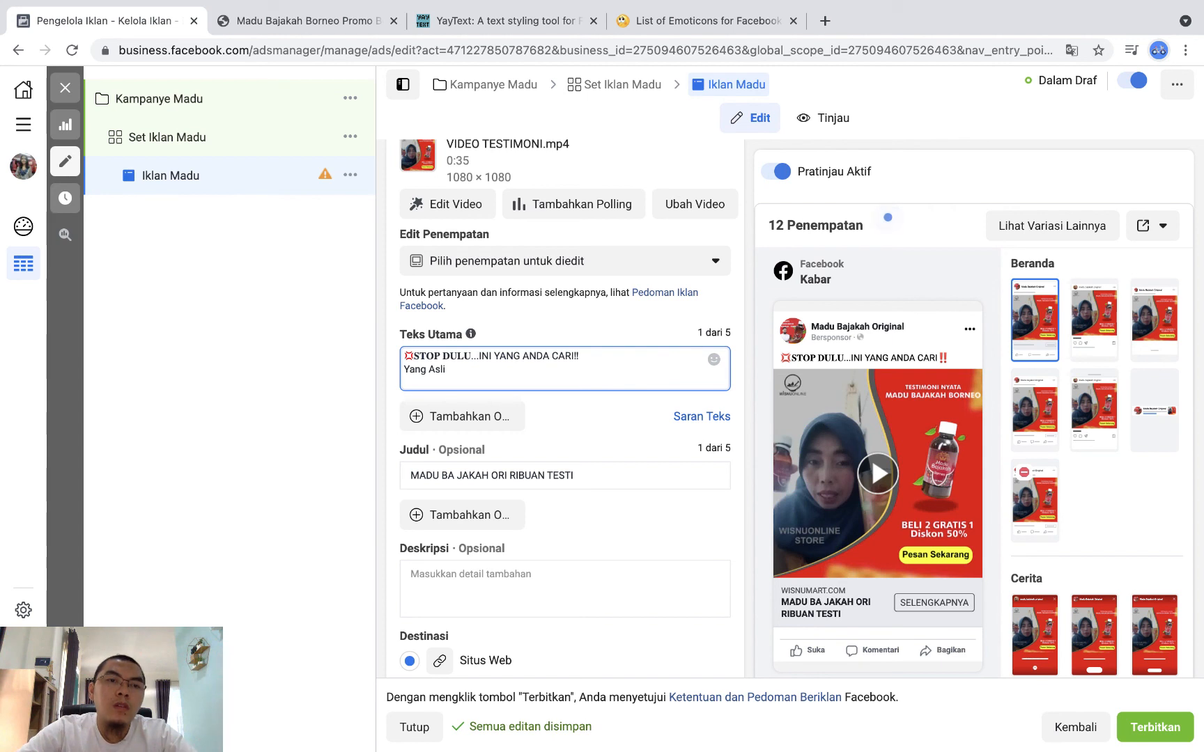
{"action": "type", "text": " Udah Ribuan Testimoni"}
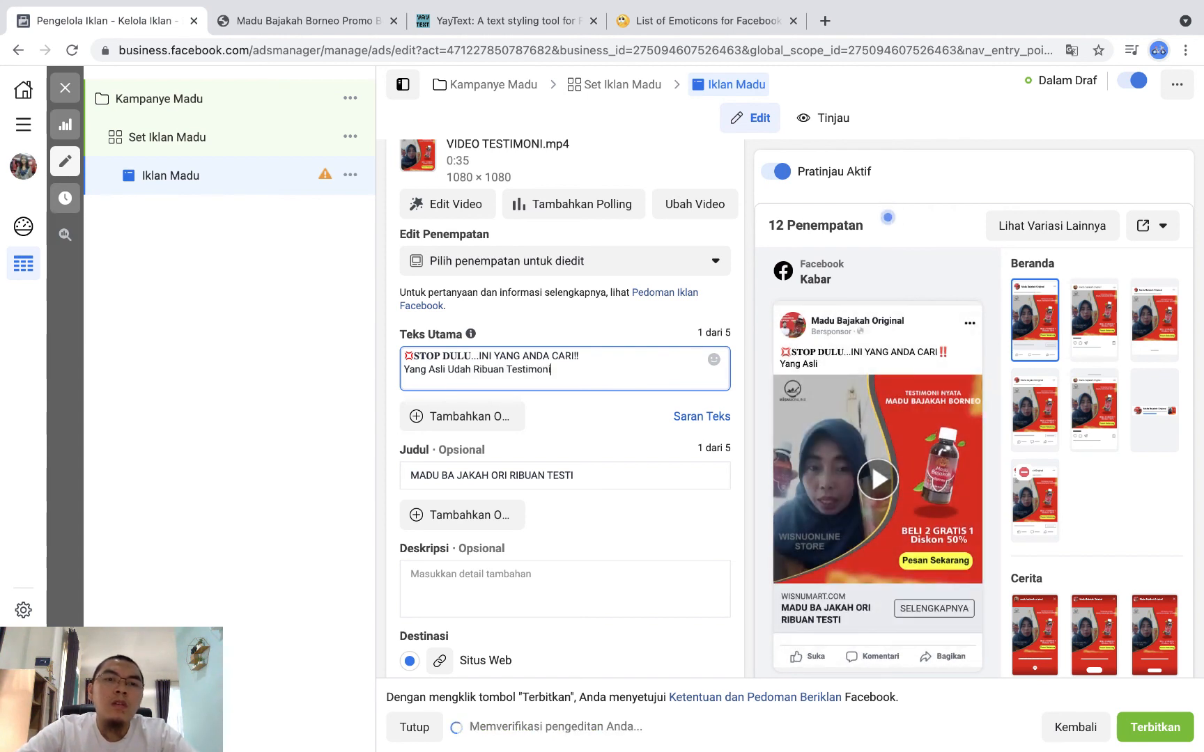
Step: Copy the heart-eyes smiley from the Smileys group of the emoticons list and paste it after "Testimoni" in Teks Utama
{"action": "left_click", "coordinate": [753, 26]}
{"action": "left_click", "coordinate": [752, 641]}
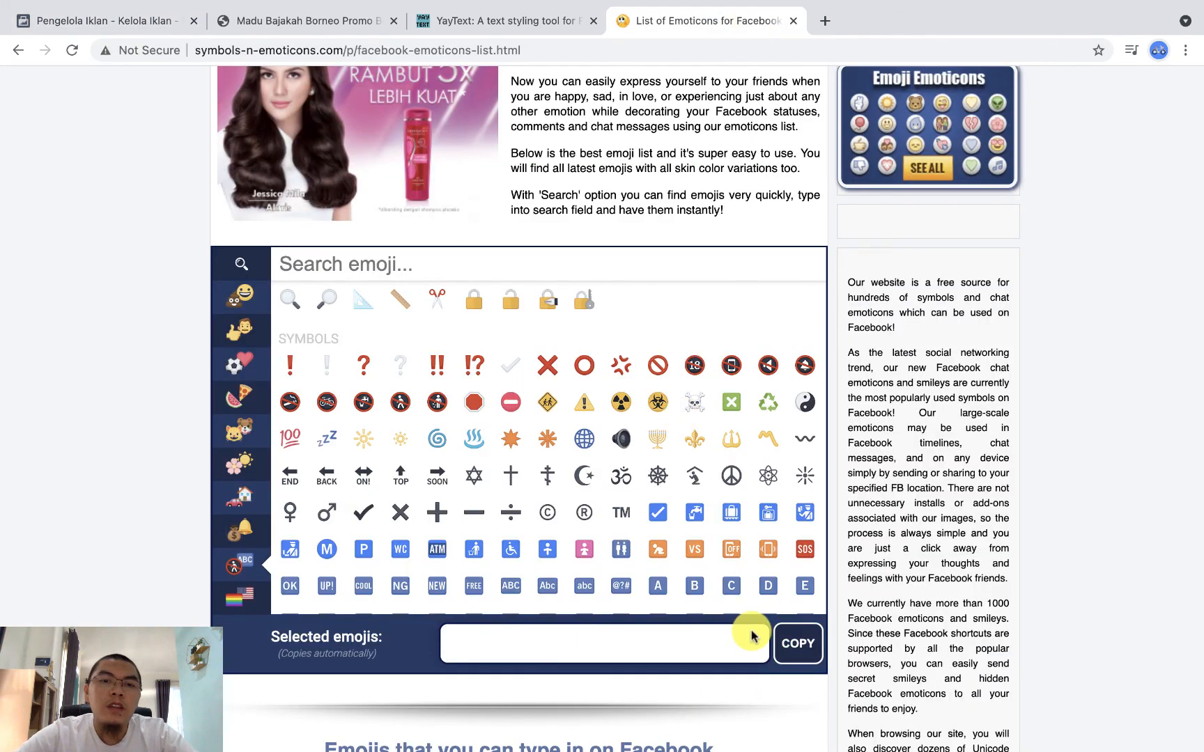
{"action": "scroll", "coordinate": [683, 457], "scroll_direction": "up", "scroll_amount": 15}
{"action": "scroll", "coordinate": [683, 457], "scroll_direction": "up", "scroll_amount": 10}
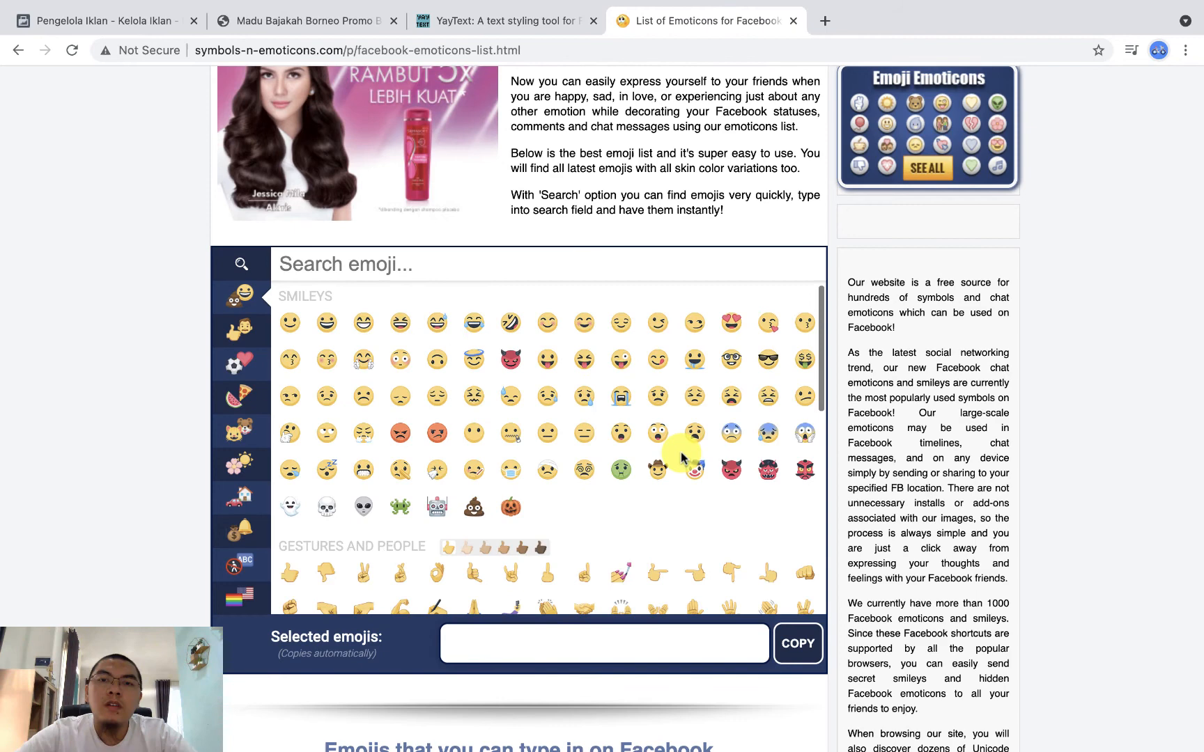
{"action": "left_click", "coordinate": [730, 323]}
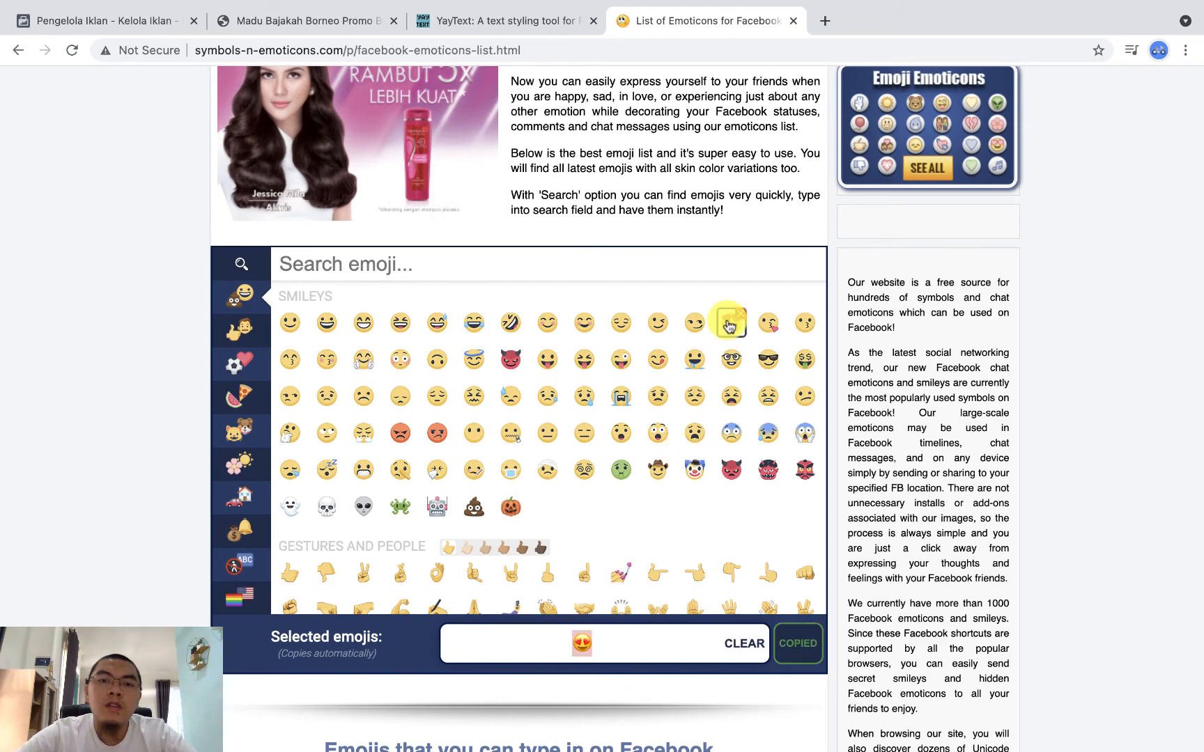
{"action": "left_click", "coordinate": [164, 22]}
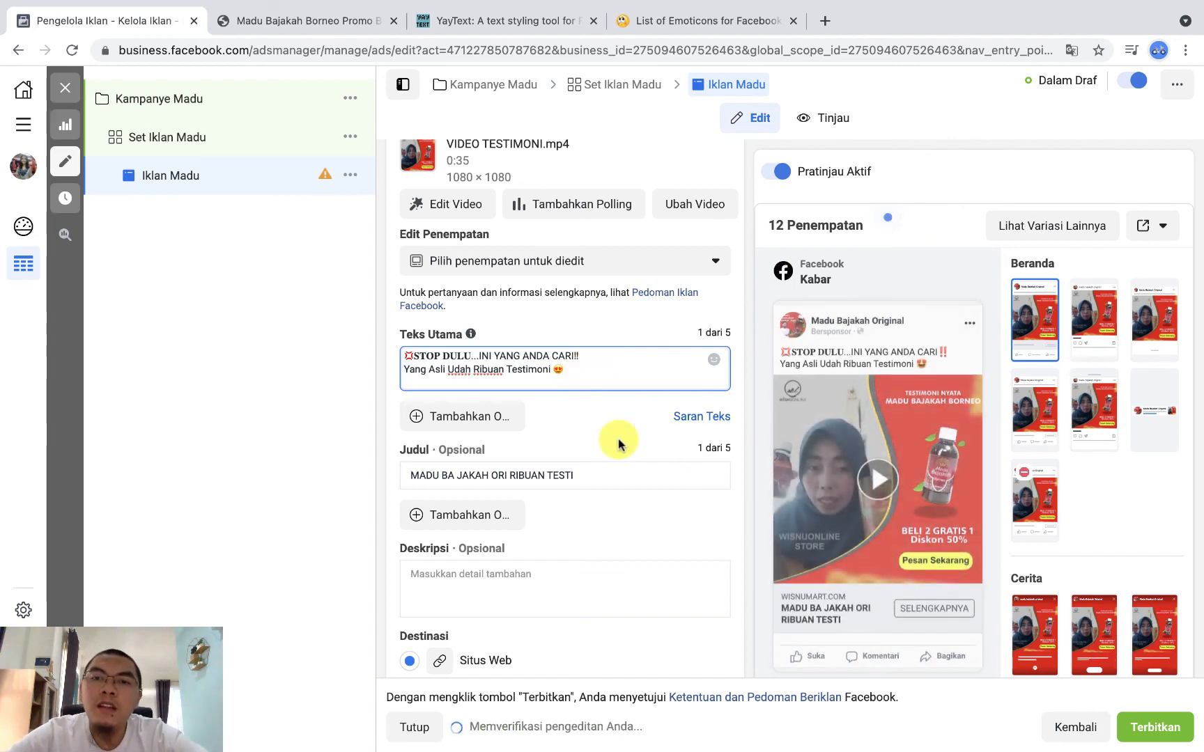
Step: Look through the available Ajakan Bertindak options for the ad, leaving Selengkapnya selected
{"action": "scroll", "coordinate": [645, 505], "scroll_direction": "down", "scroll_amount": 2}
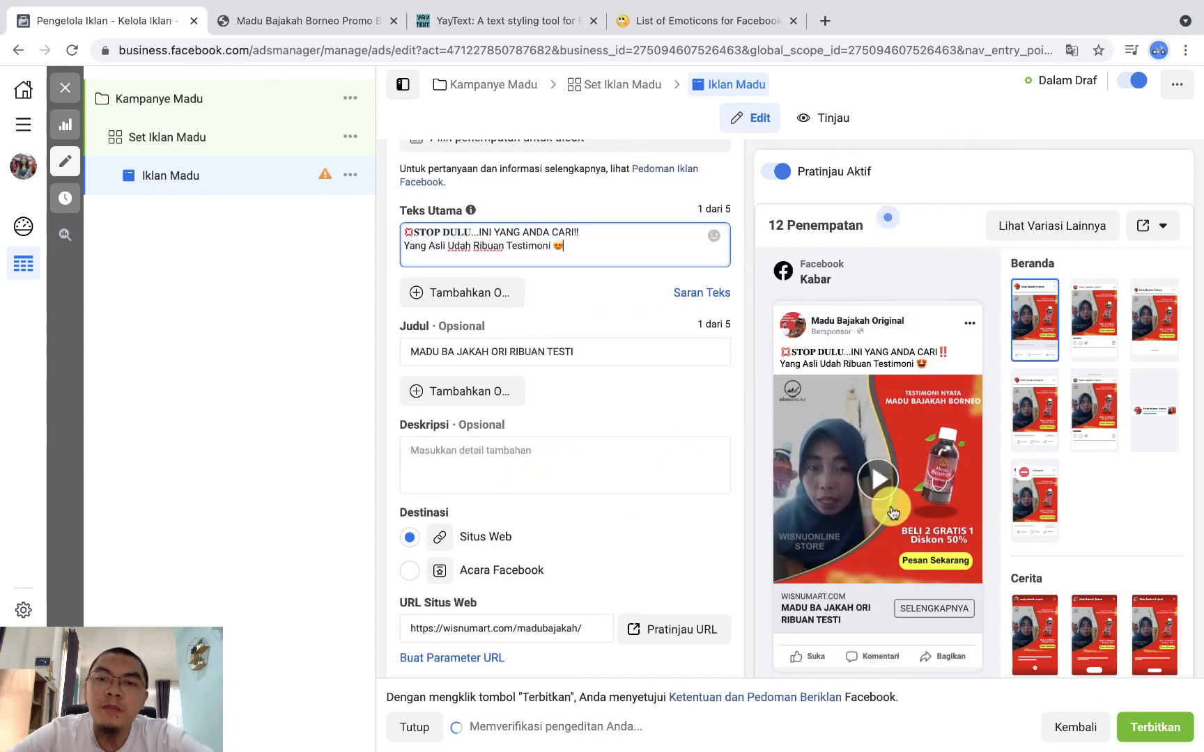
{"action": "scroll", "coordinate": [893, 513], "scroll_direction": "down", "scroll_amount": 2}
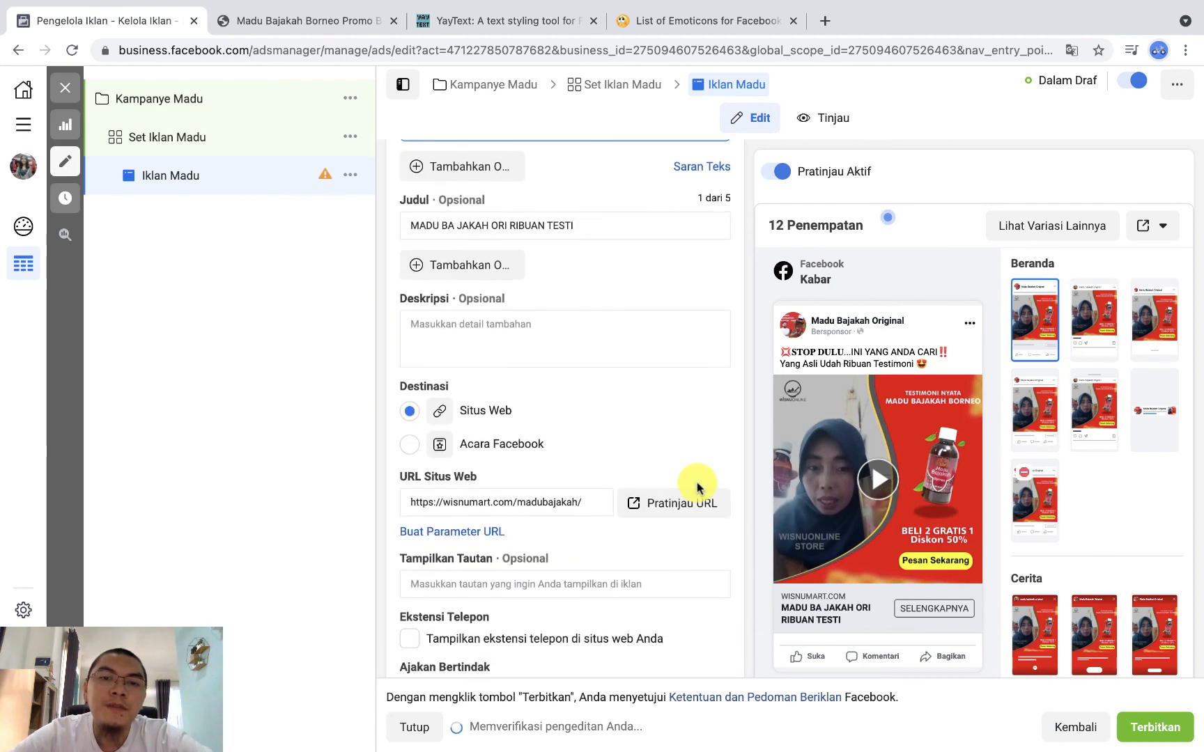
{"action": "scroll", "coordinate": [698, 488], "scroll_direction": "down", "scroll_amount": 4}
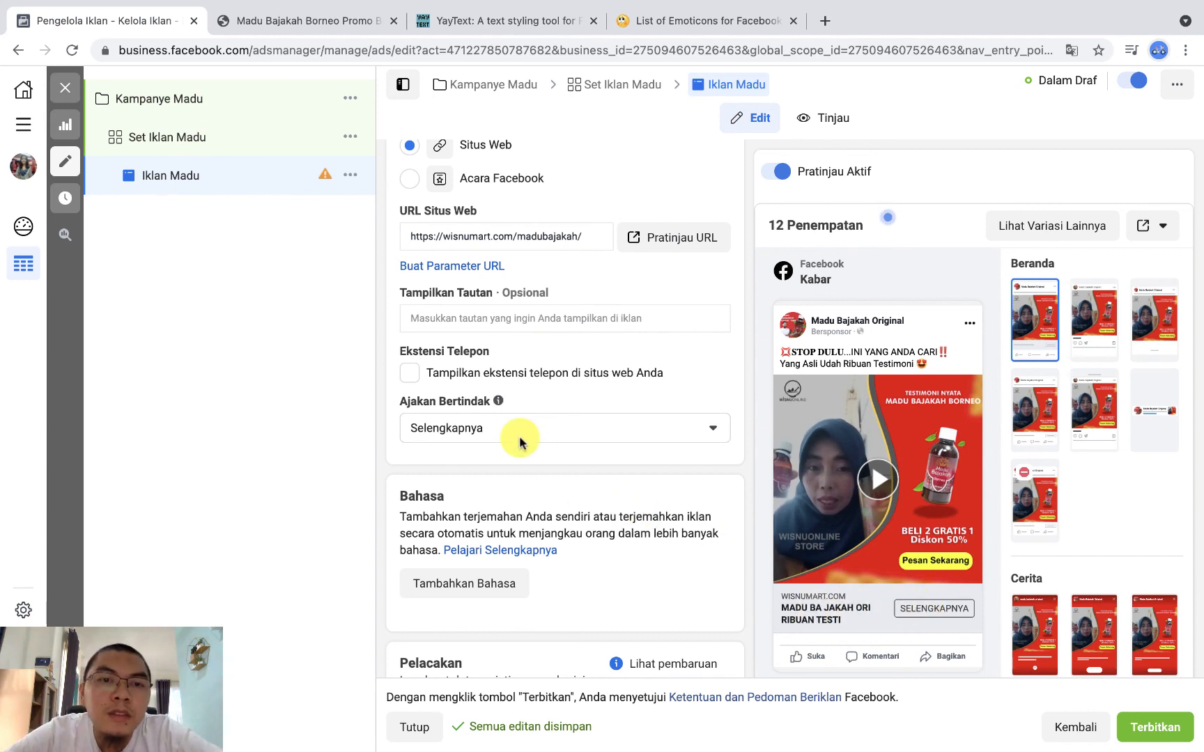
{"action": "left_click", "coordinate": [629, 436]}
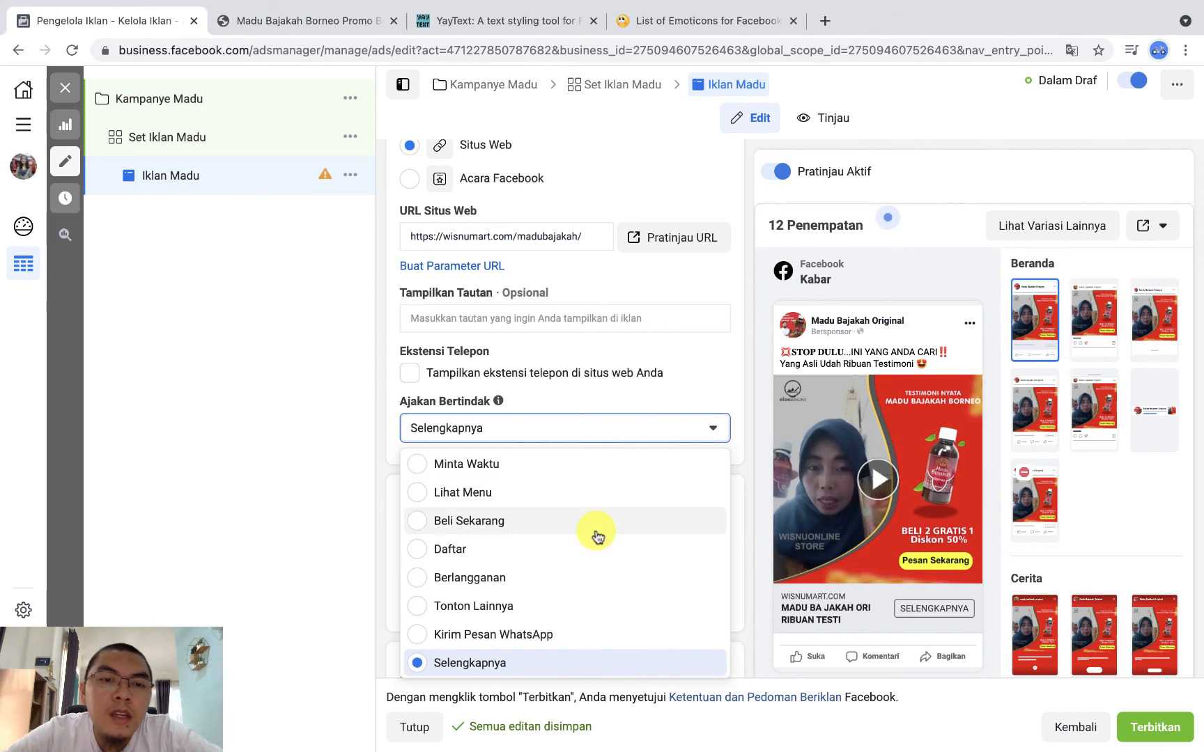
{"action": "scroll", "coordinate": [597, 537], "scroll_direction": "down", "scroll_amount": 3}
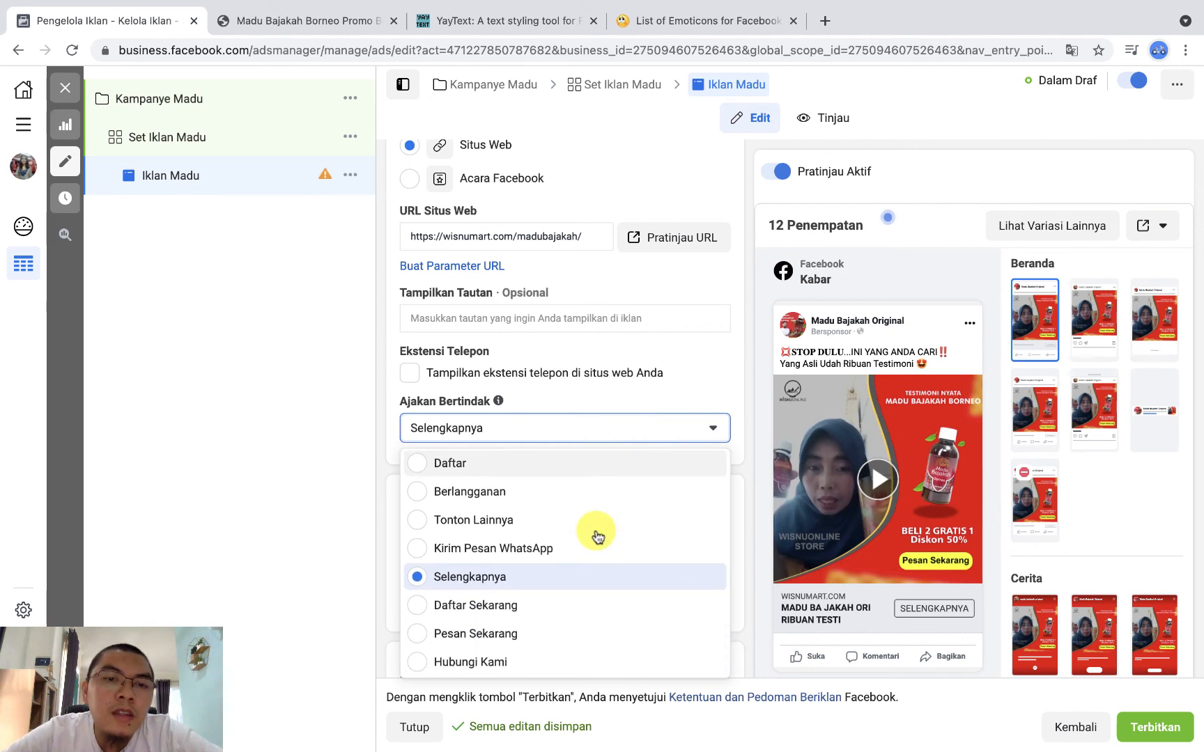
{"action": "scroll", "coordinate": [597, 536], "scroll_direction": "up", "scroll_amount": 2}
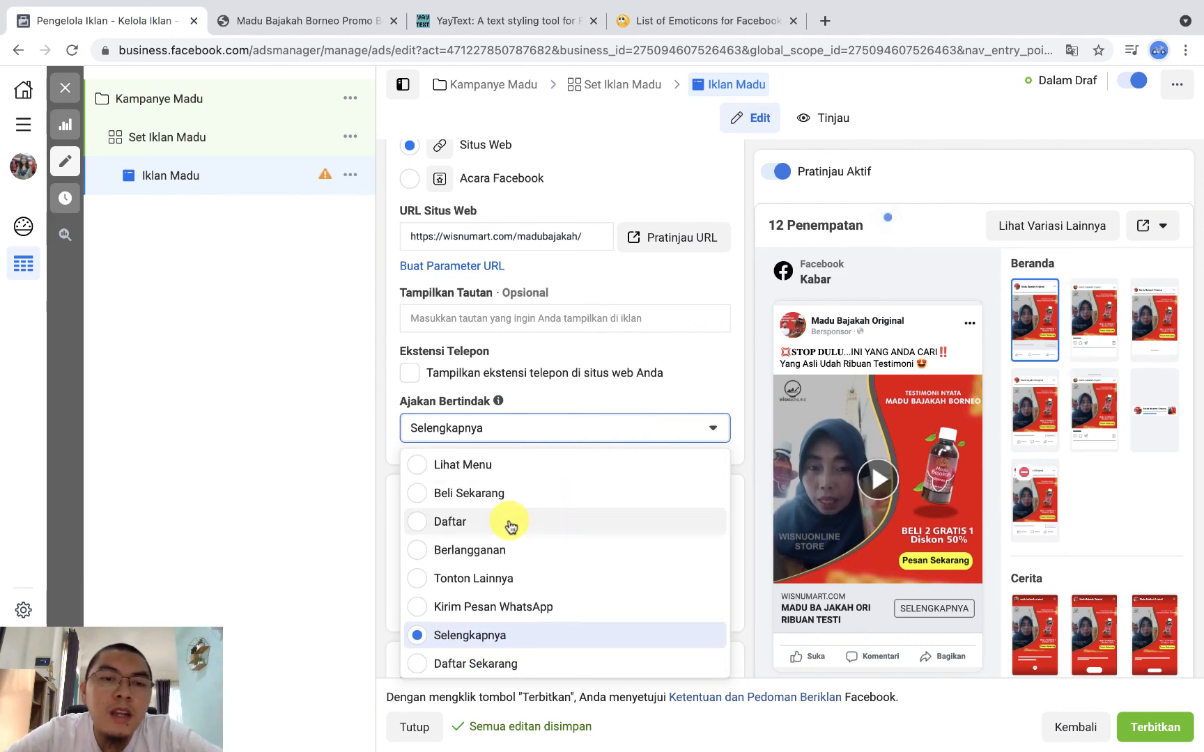
{"action": "scroll", "coordinate": [517, 533], "scroll_direction": "up", "scroll_amount": 1}
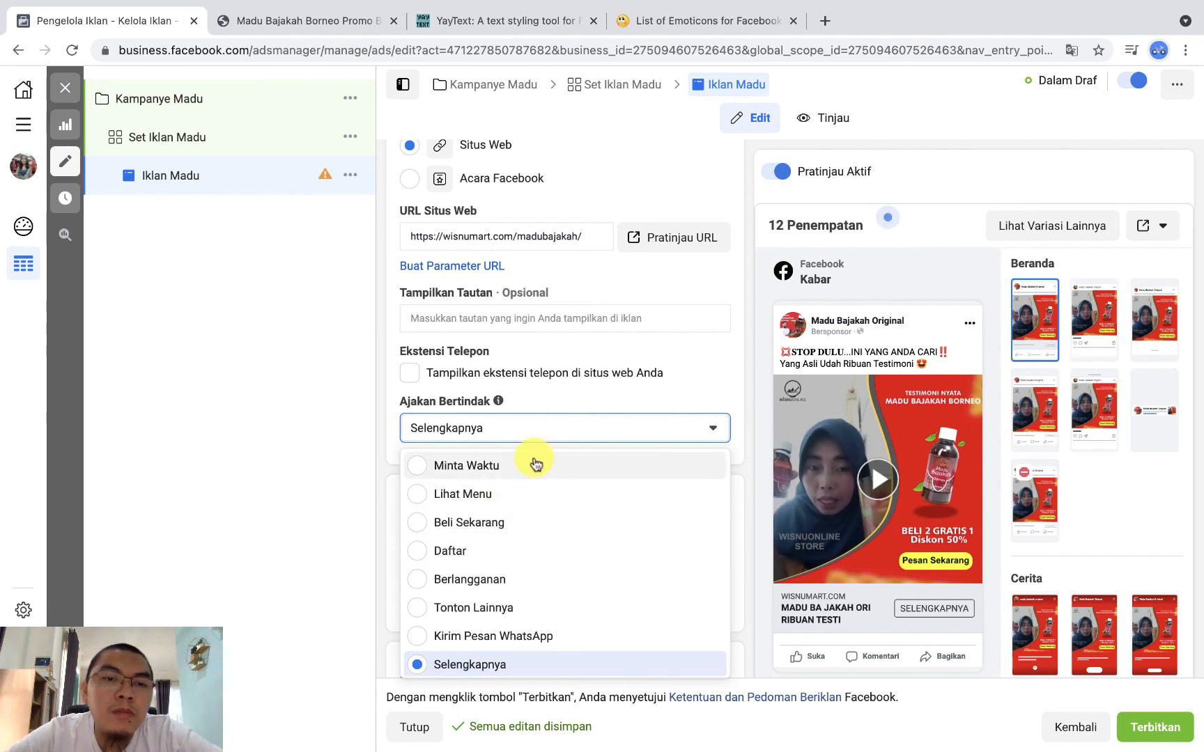
{"action": "scroll", "coordinate": [531, 592], "scroll_direction": "down", "scroll_amount": 4}
{"action": "scroll", "coordinate": [530, 592], "scroll_direction": "down", "scroll_amount": 4}
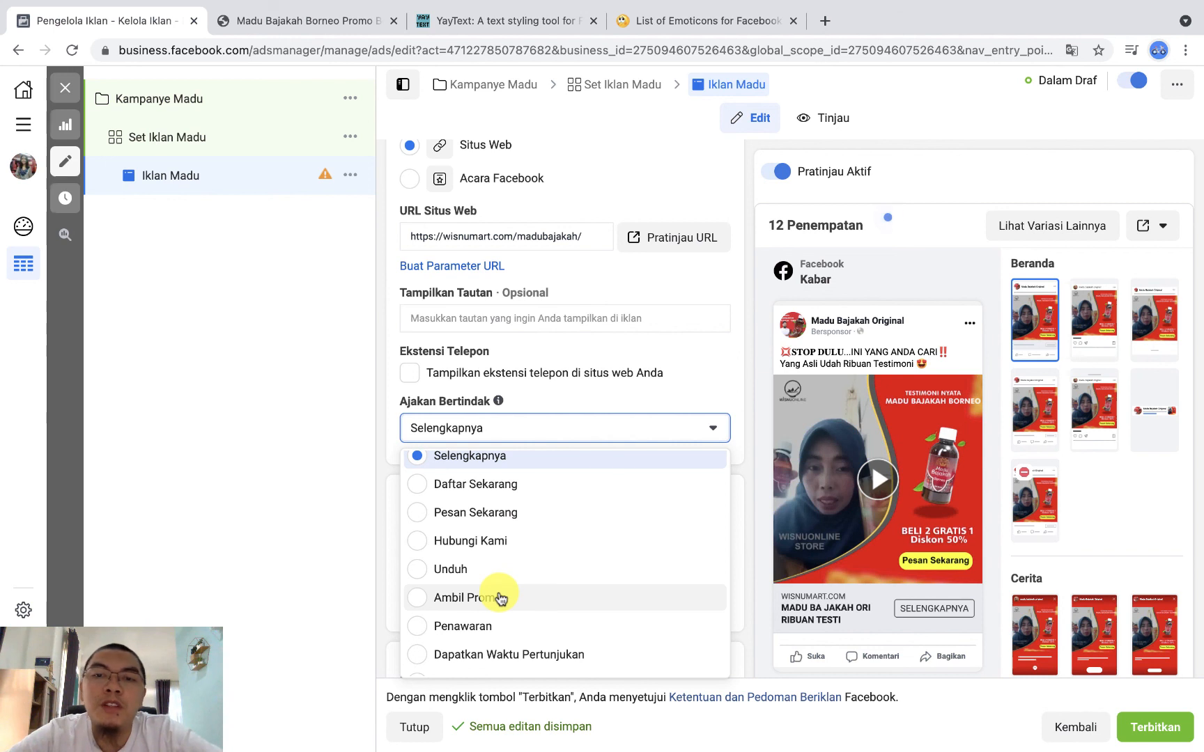
{"action": "left_click", "coordinate": [755, 433]}
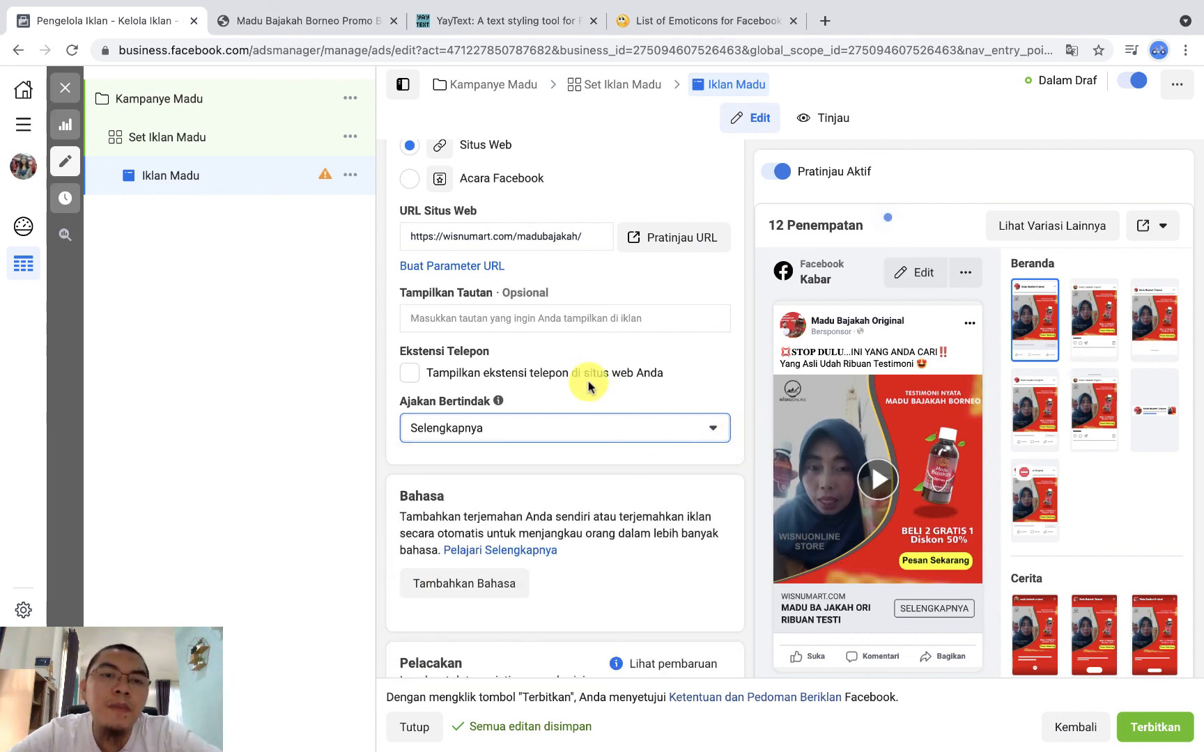
Step: Enable the phone extension for the website, choose Indonesia's country code +62 and enter the business phone number
{"action": "left_click", "coordinate": [410, 374]}
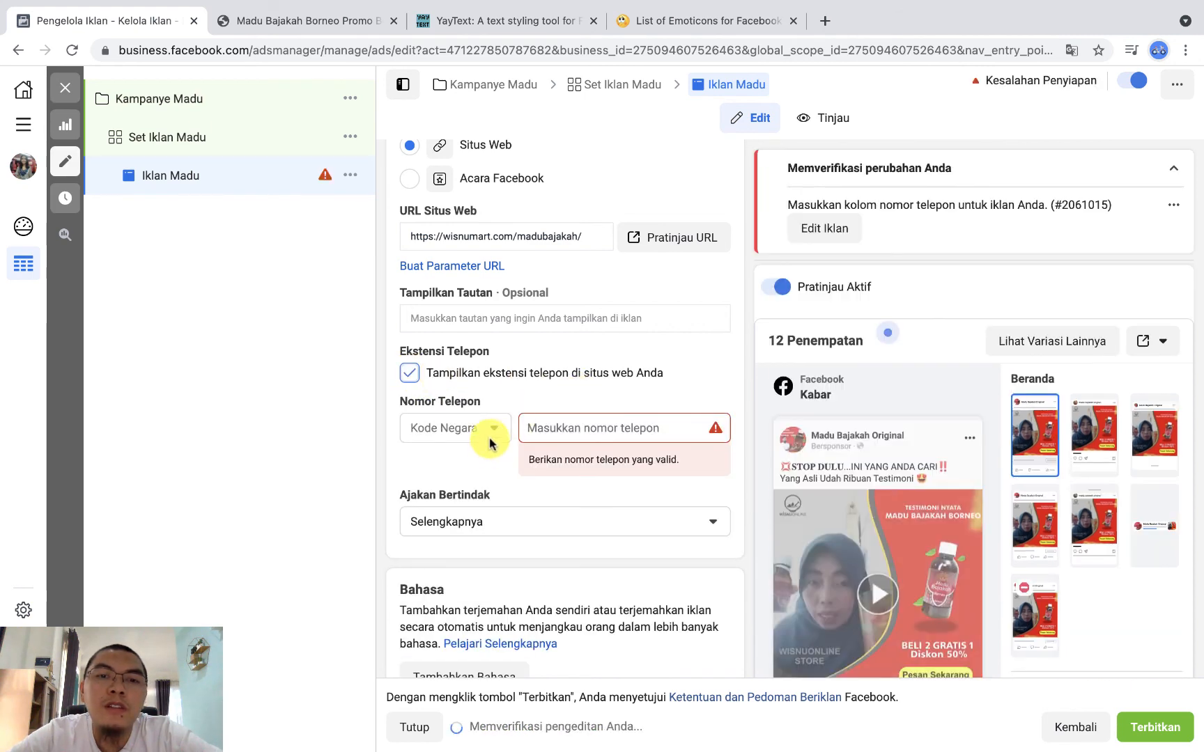
{"action": "scroll", "coordinate": [905, 477], "scroll_direction": "down", "scroll_amount": 2}
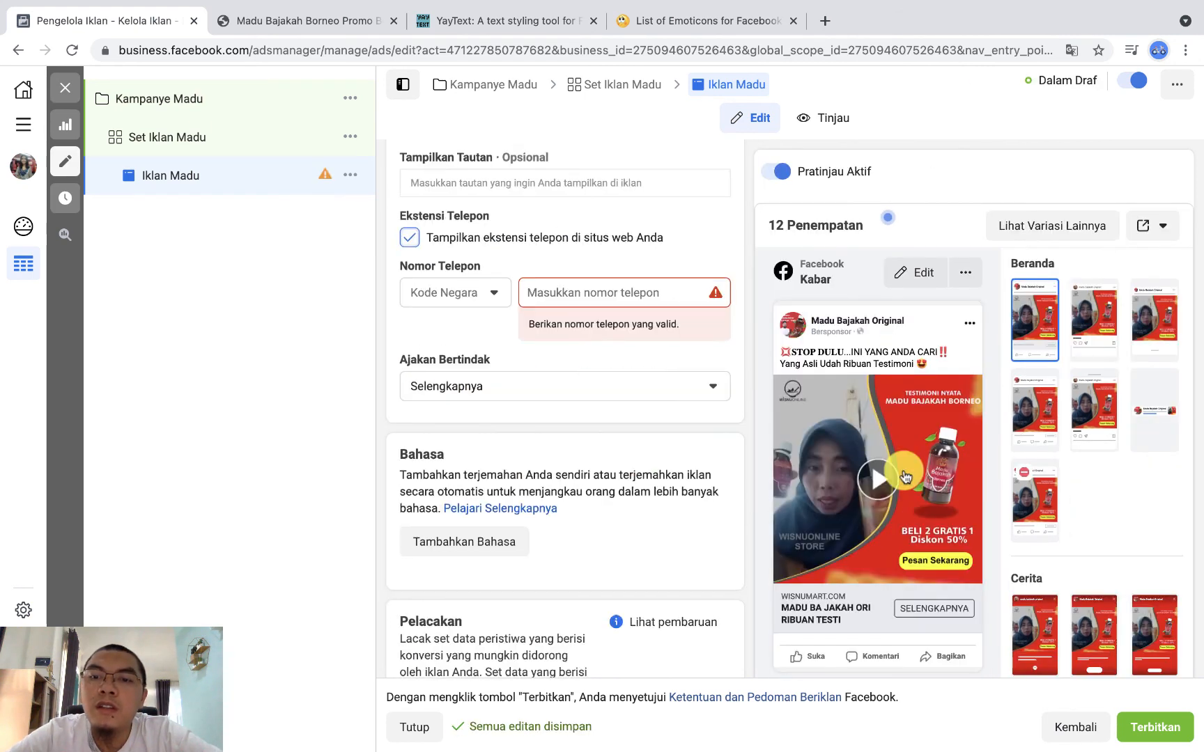
{"action": "left_click", "coordinate": [488, 282]}
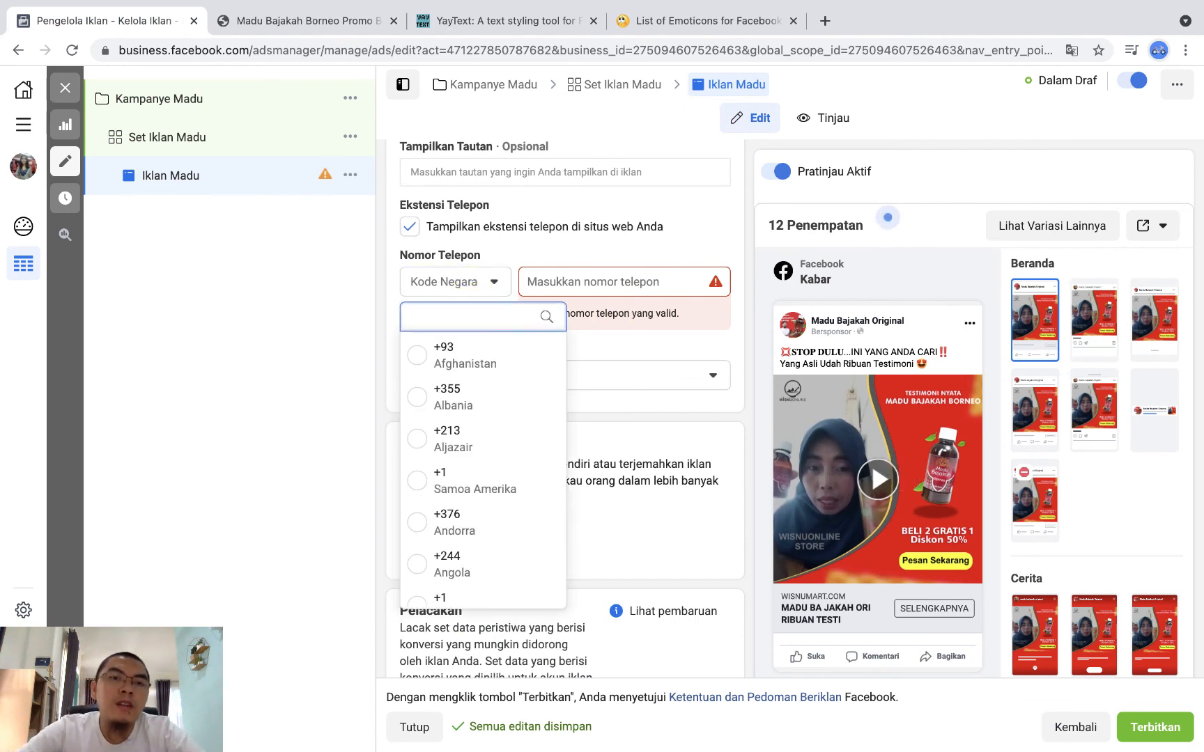
{"action": "type", "text": "indo"}
{"action": "left_click", "coordinate": [458, 366]}
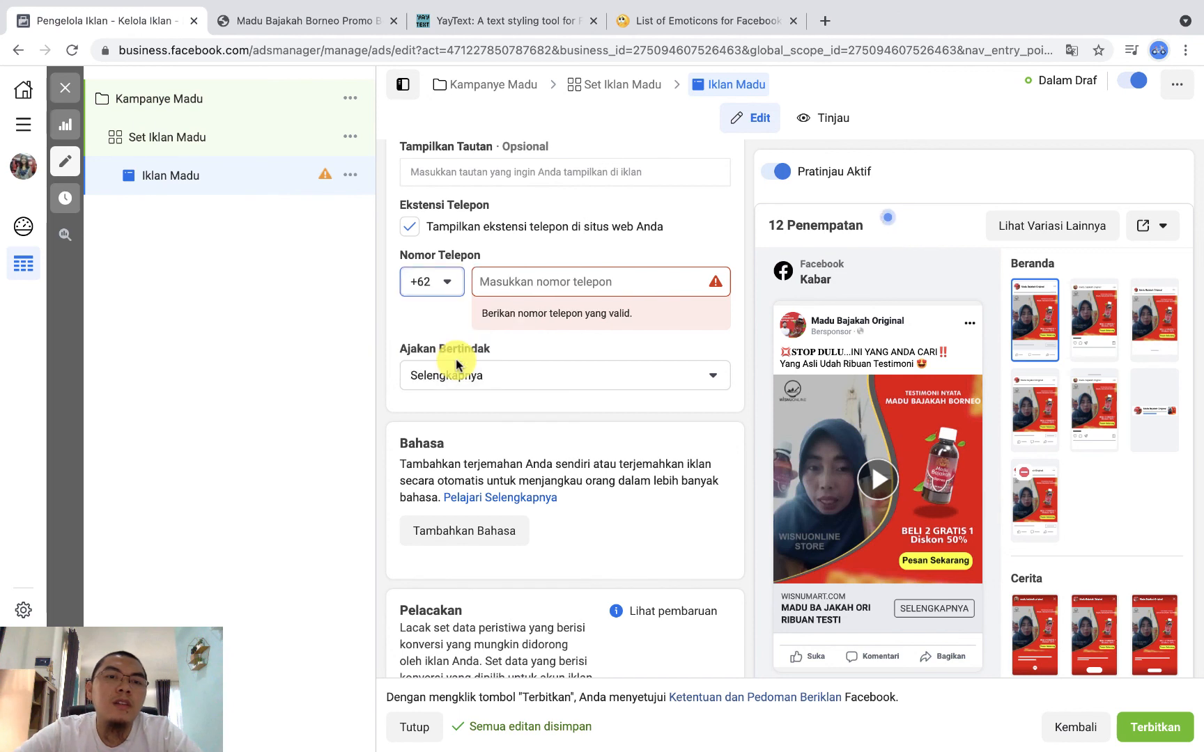
{"action": "left_click", "coordinate": [567, 279]}
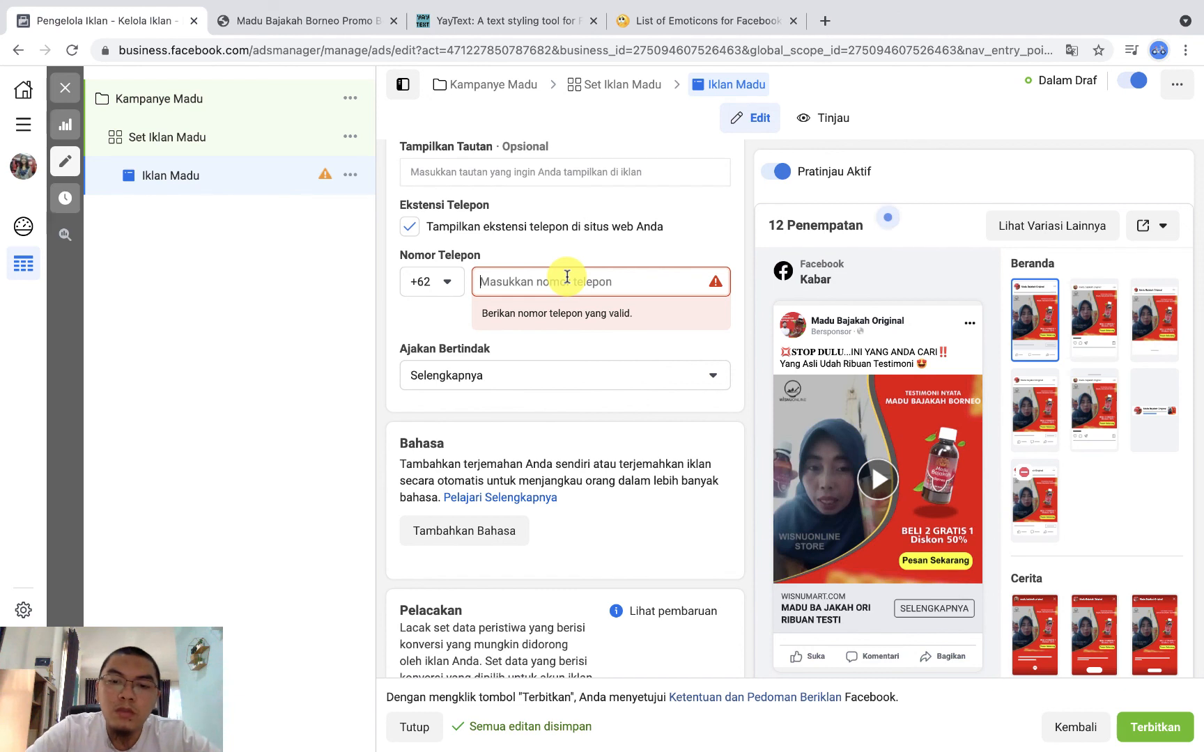
{"action": "left_click", "coordinate": [567, 278]}
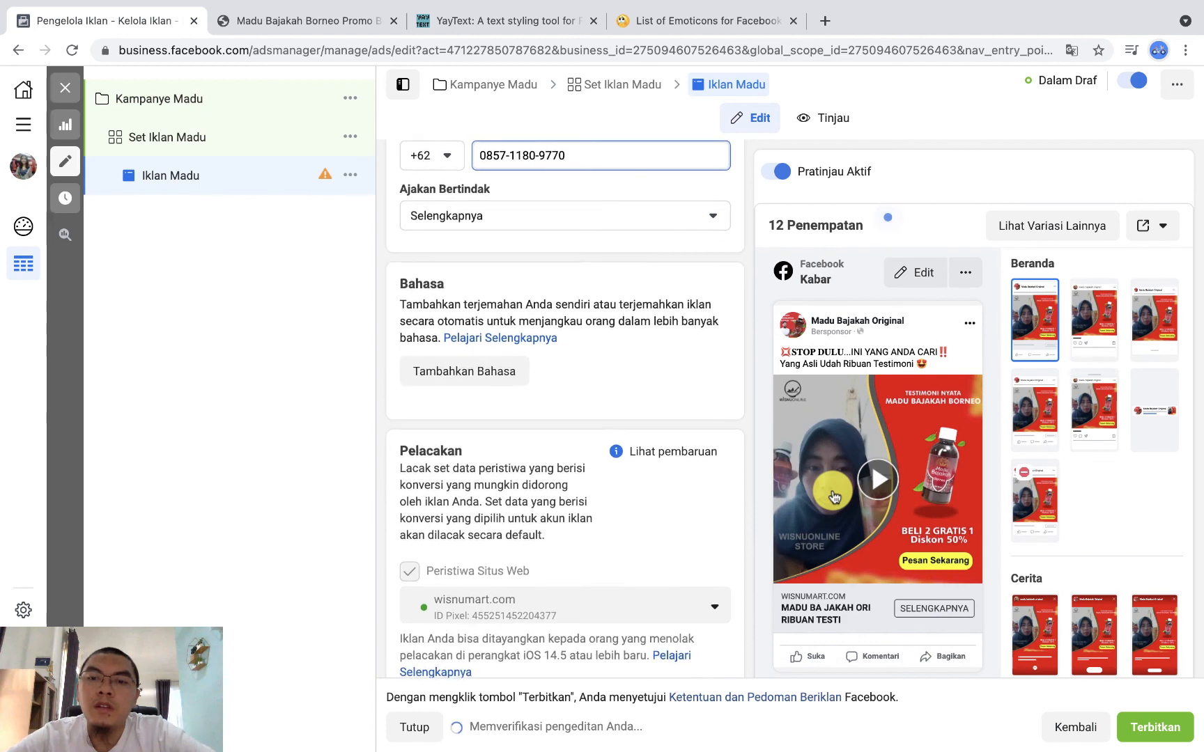
Step: Publish Iklan Madu together with its campaign and ad set, and dismiss the publishing notification
{"action": "scroll", "coordinate": [834, 496], "scroll_direction": "down", "scroll_amount": 3}
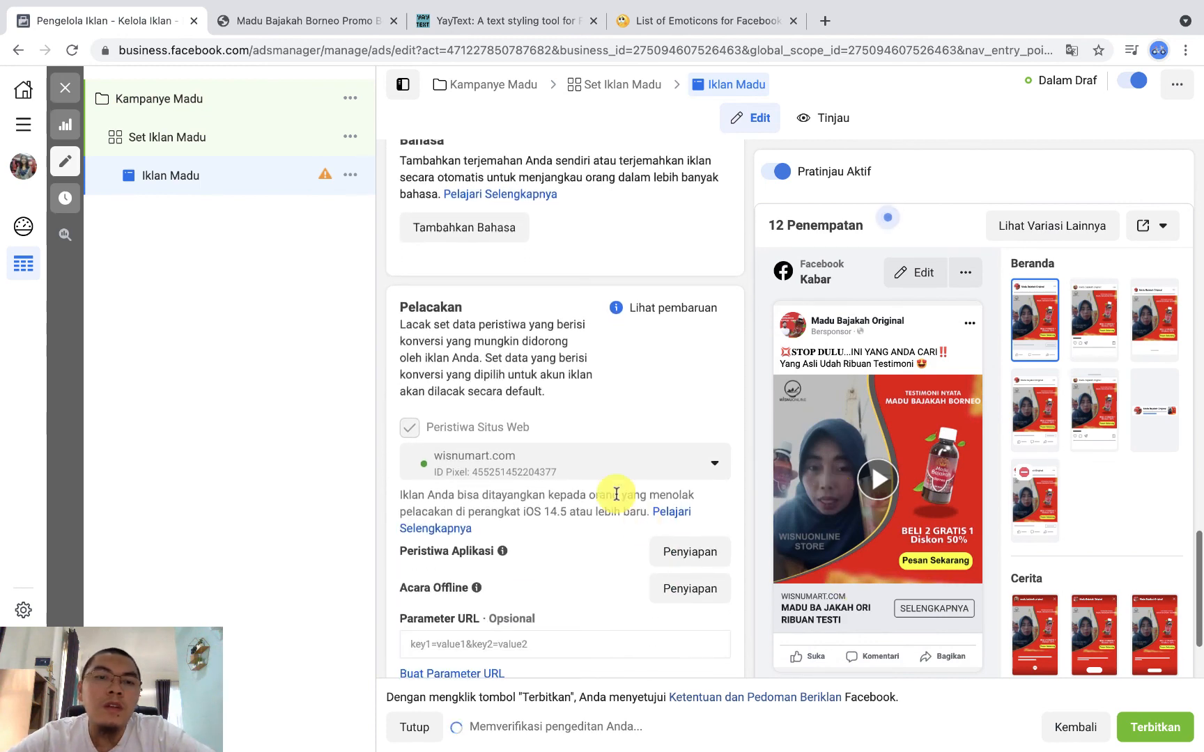
{"action": "scroll", "coordinate": [617, 494], "scroll_direction": "up", "scroll_amount": 6}
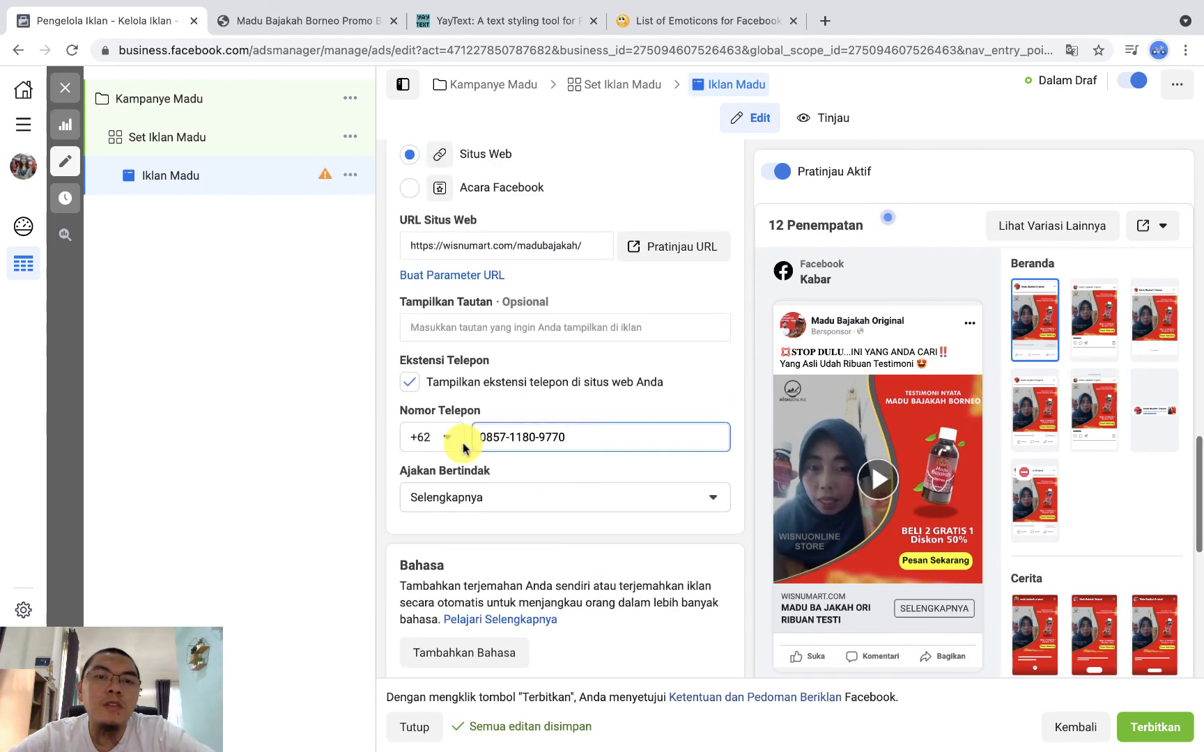
{"action": "left_click", "coordinate": [568, 438]}
{"action": "scroll", "coordinate": [531, 511], "scroll_direction": "down", "scroll_amount": 5}
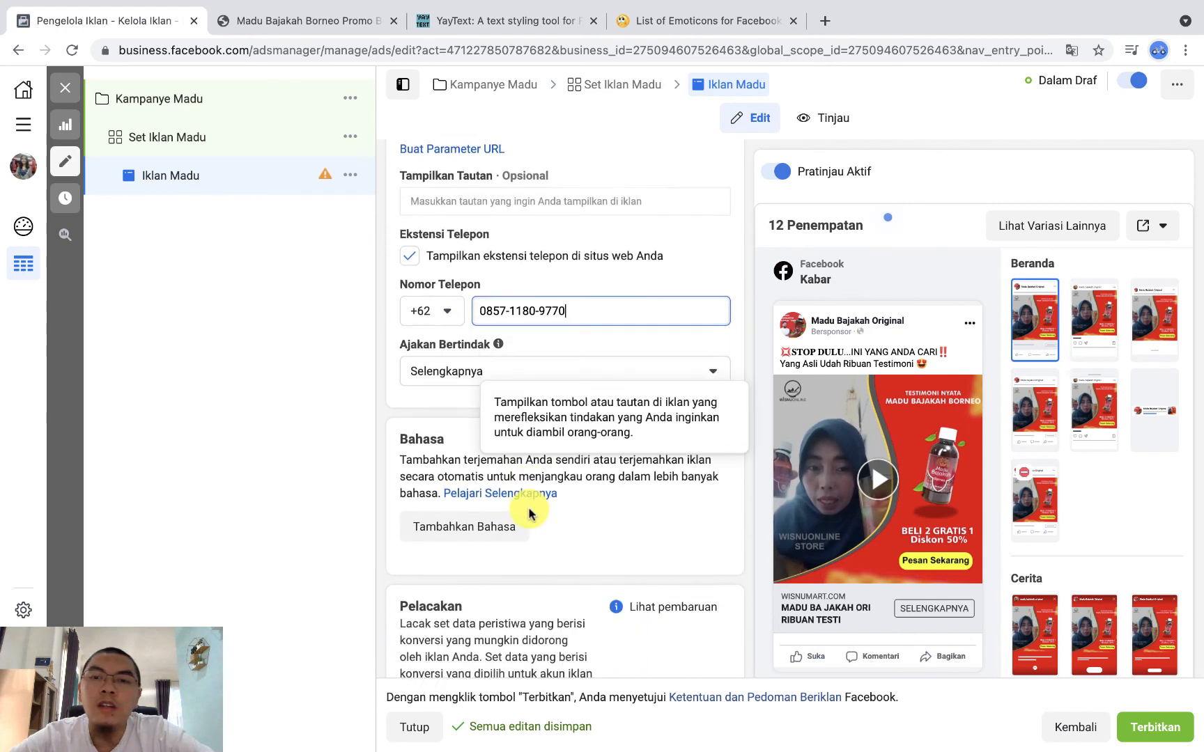
{"action": "scroll", "coordinate": [693, 588], "scroll_direction": "down", "scroll_amount": 4}
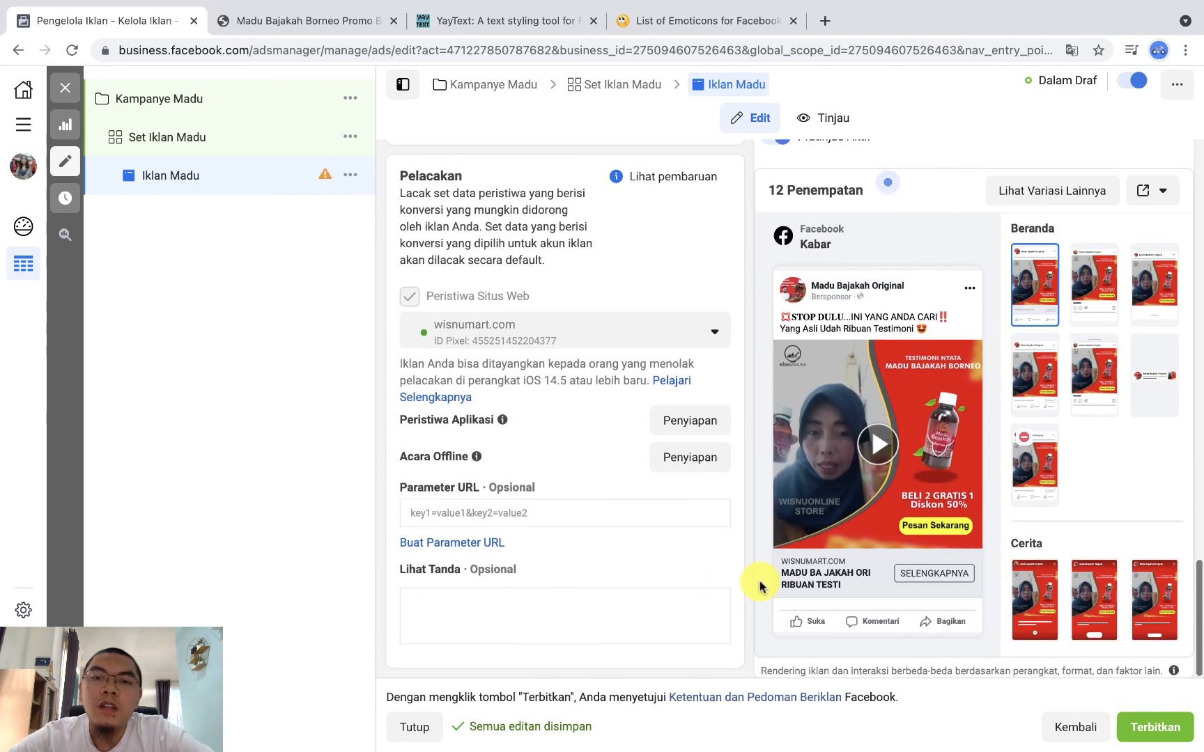
{"action": "scroll", "coordinate": [805, 601], "scroll_direction": "down", "scroll_amount": 1}
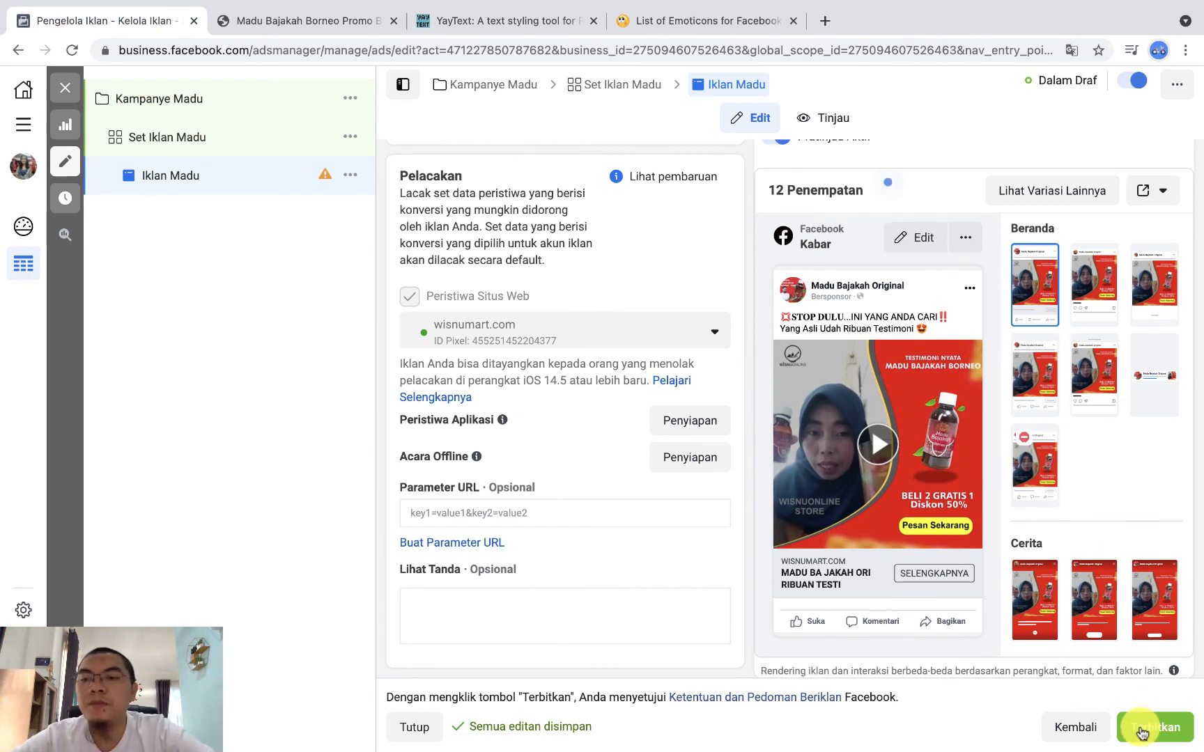
{"action": "left_click", "coordinate": [1162, 731]}
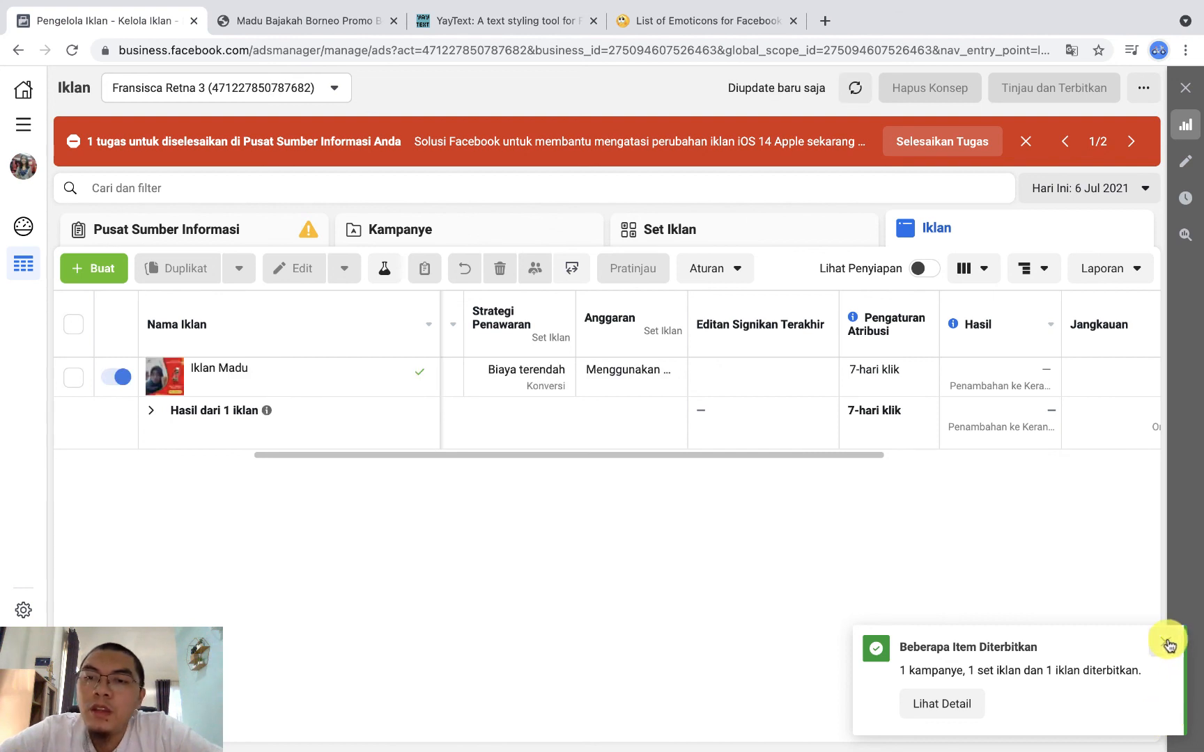
{"action": "left_click", "coordinate": [1167, 643]}
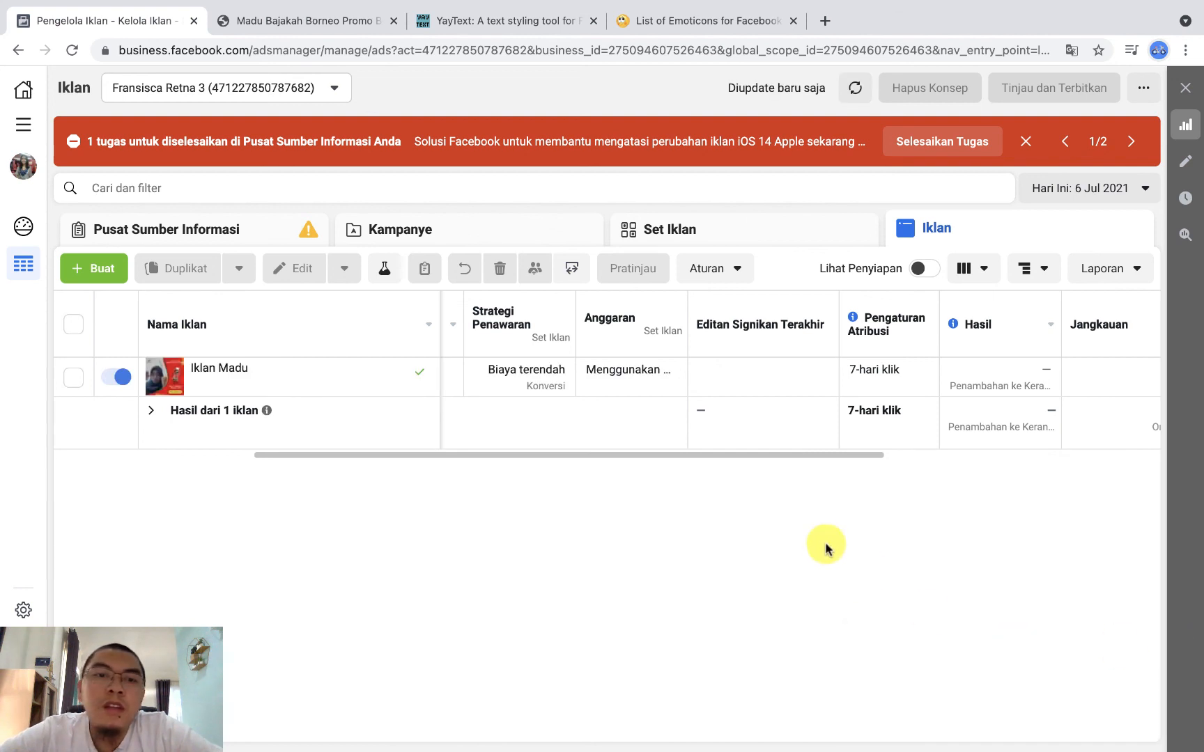
Step: Check the delivery status and settings of Kampanye Madu, Set Iklan Madu and Iklan Madu in their respective lists
{"action": "left_click", "coordinate": [430, 236]}
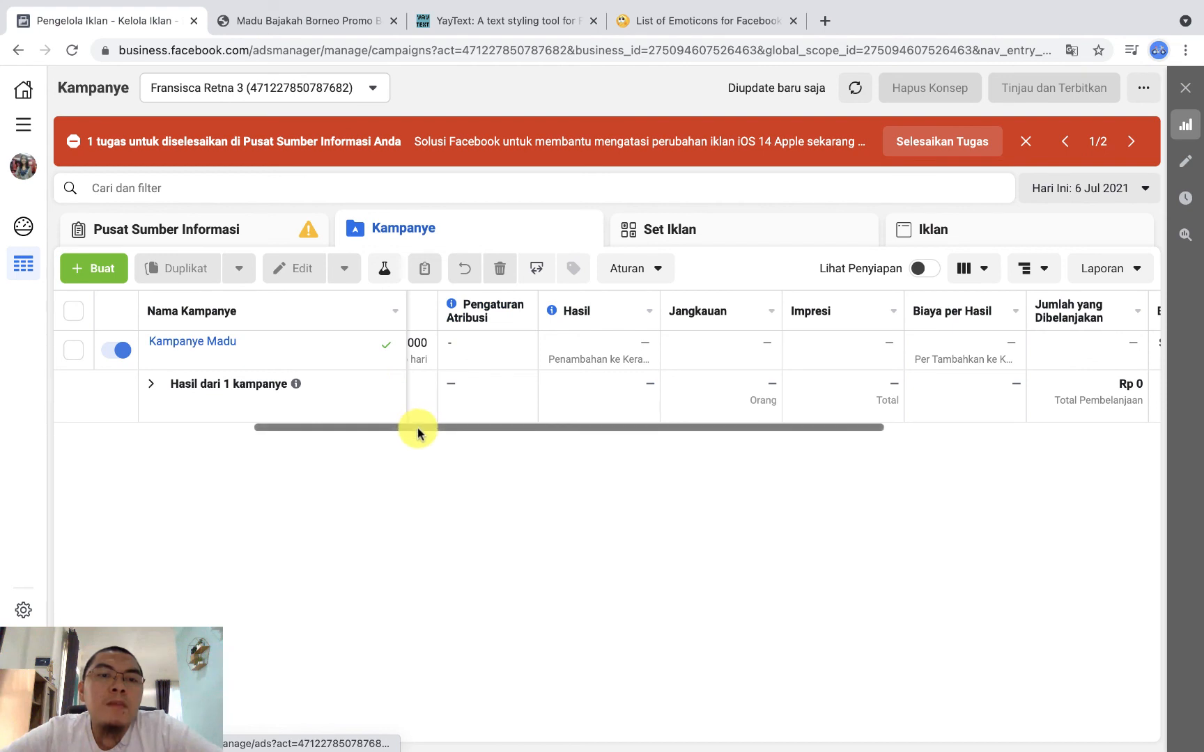
{"action": "left_click_drag", "start_coordinate": [417, 428], "coordinate": [167, 441]}
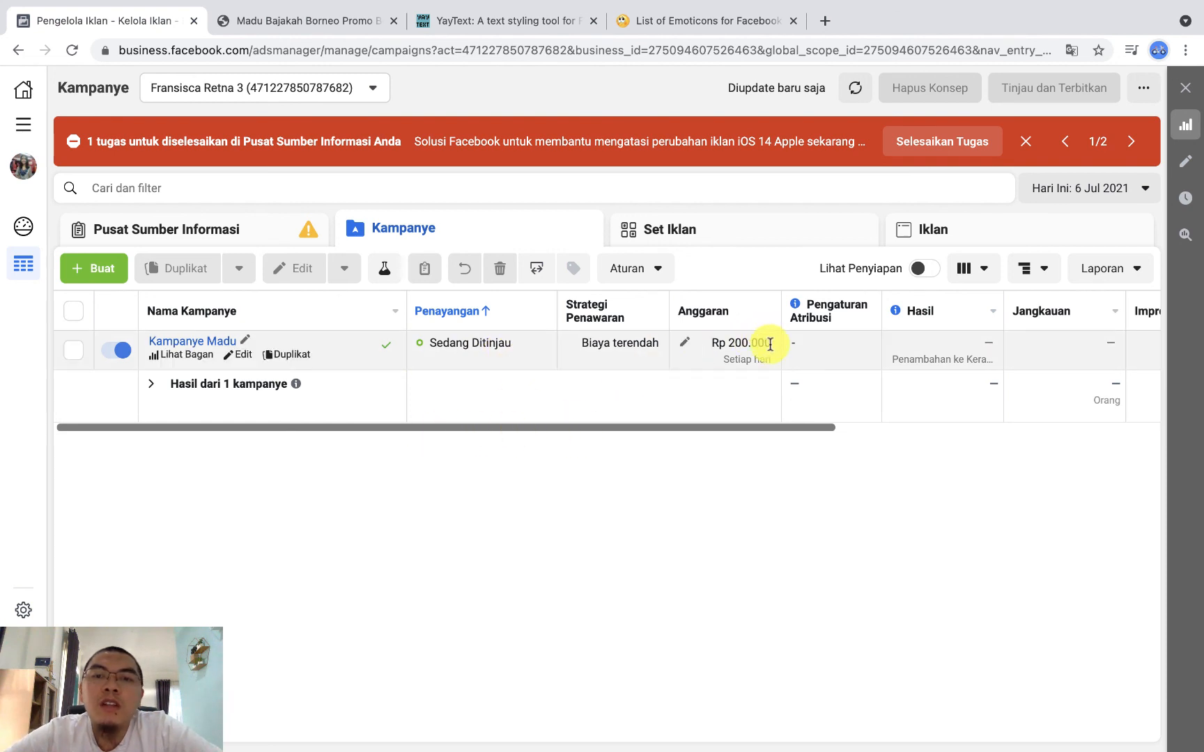
{"action": "left_click", "coordinate": [725, 224]}
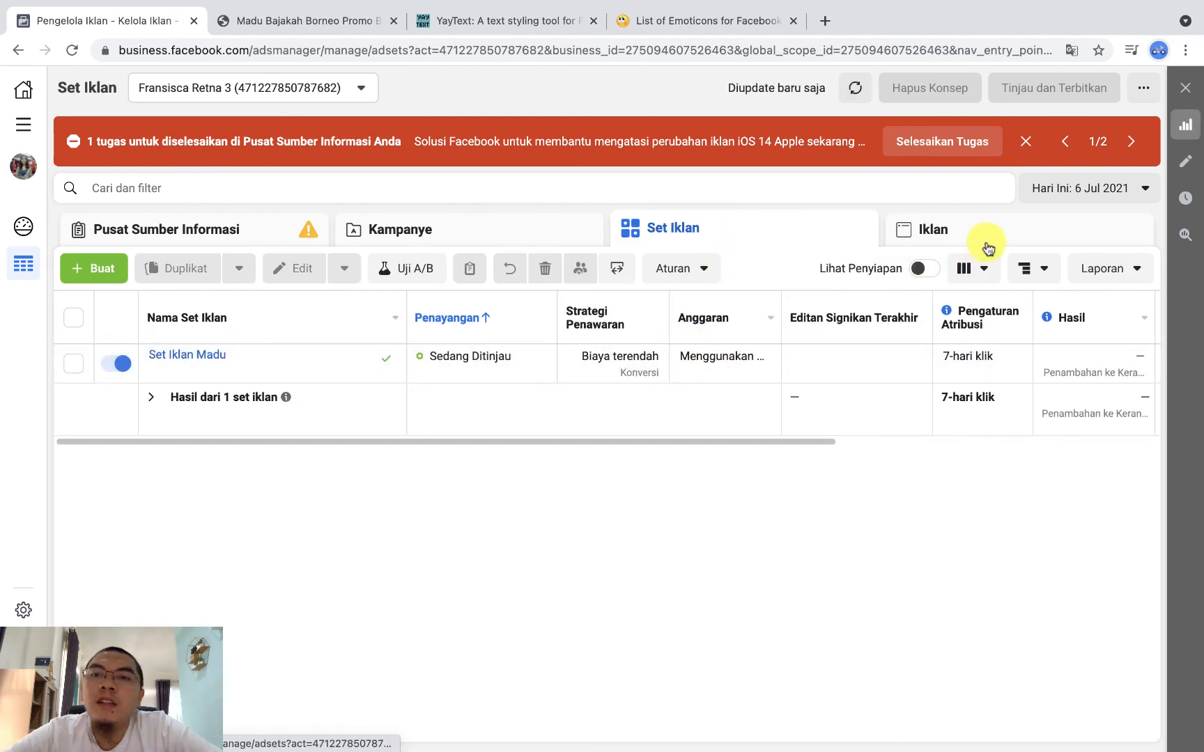
{"action": "left_click", "coordinate": [984, 242]}
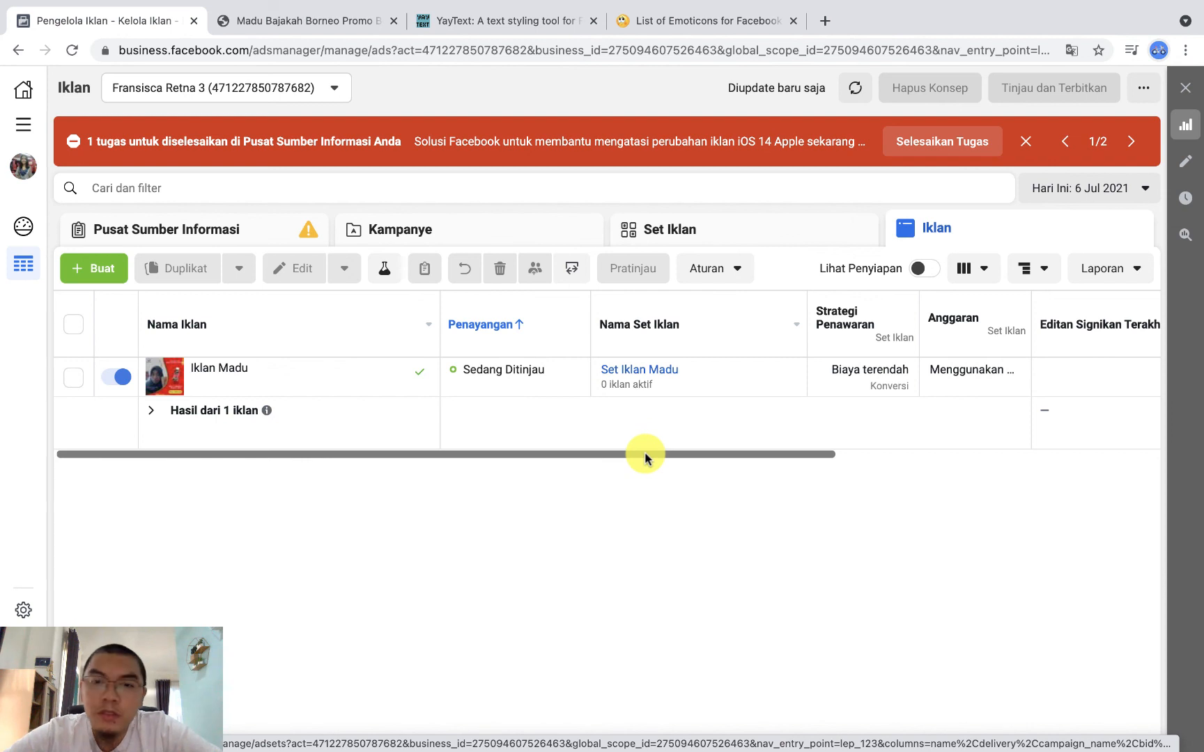
{"action": "left_click_drag", "start_coordinate": [644, 451], "coordinate": [439, 473]}
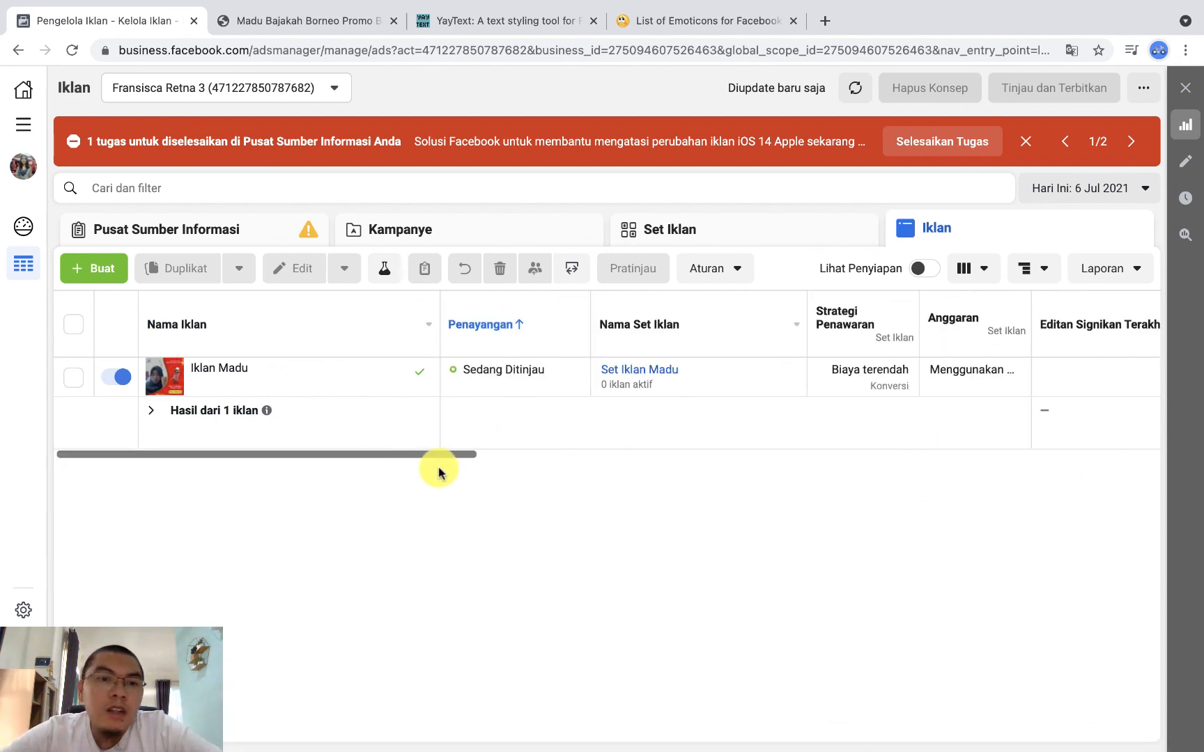